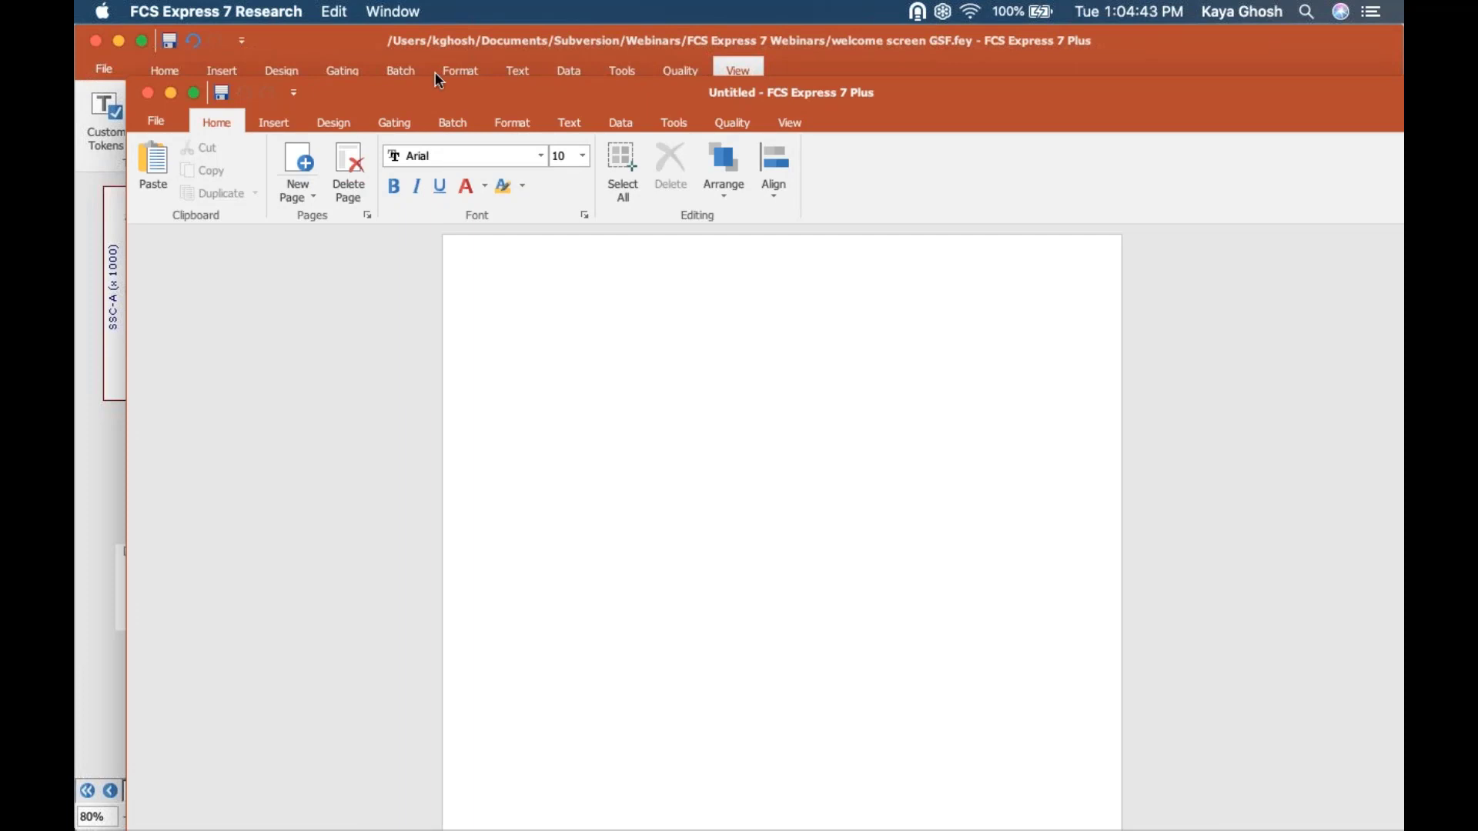
Maximize the blank layout window and insert a Color Dot plot of 42700040.001.fcs in the page's upper-left corner.
drag(404, 90, 355, 44)
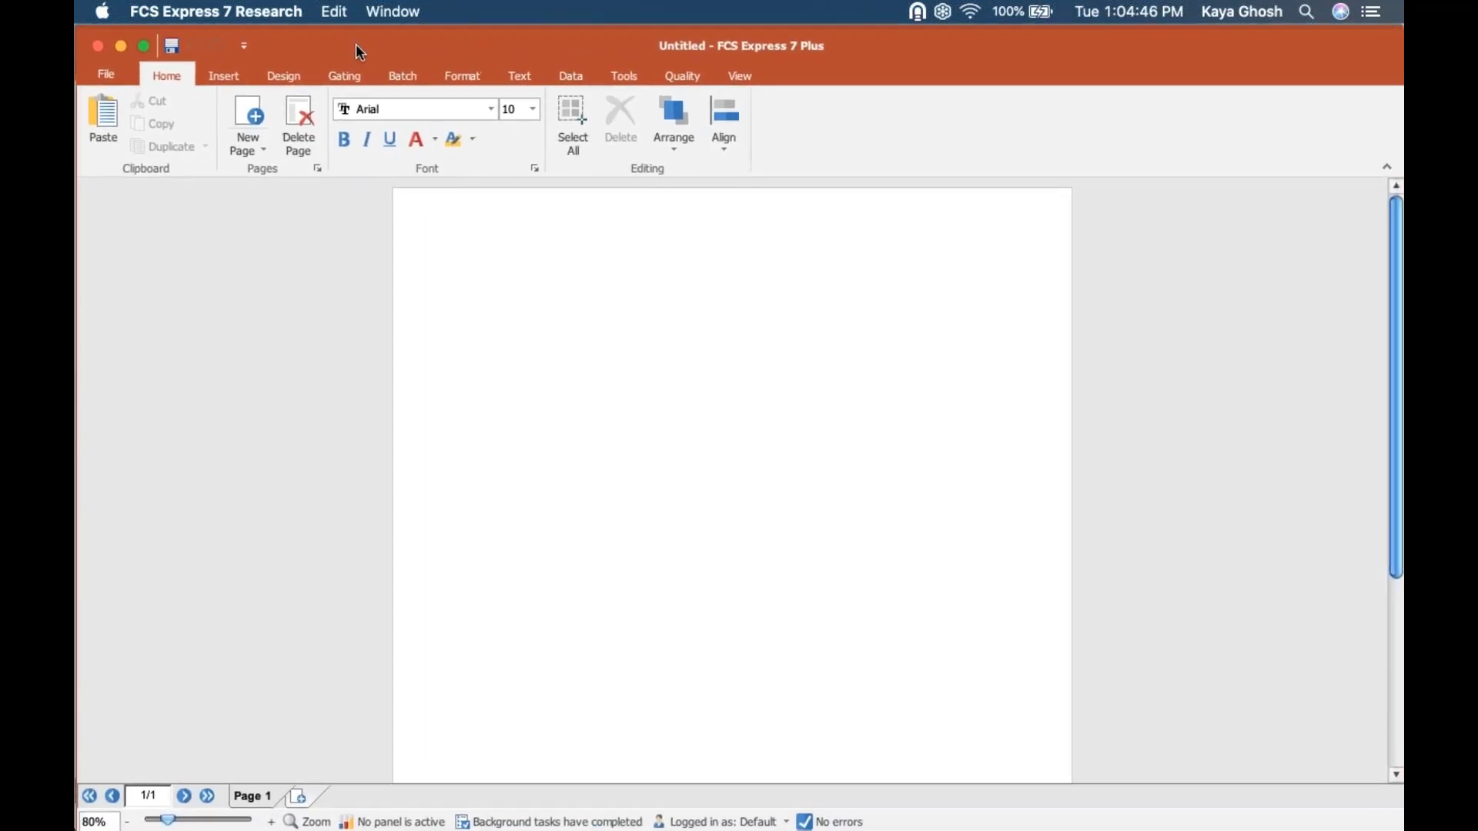
click(147, 43)
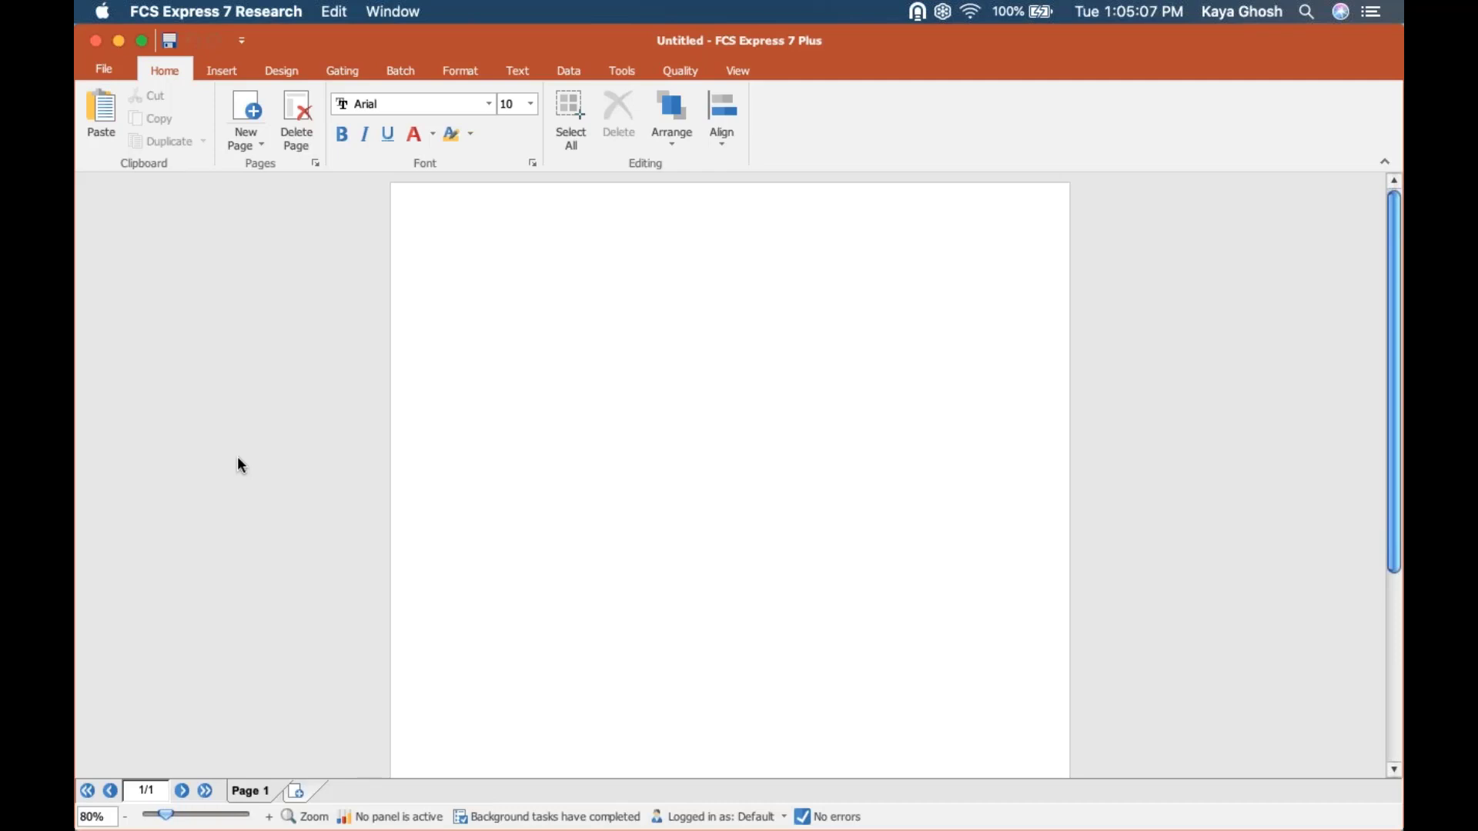
click(223, 71)
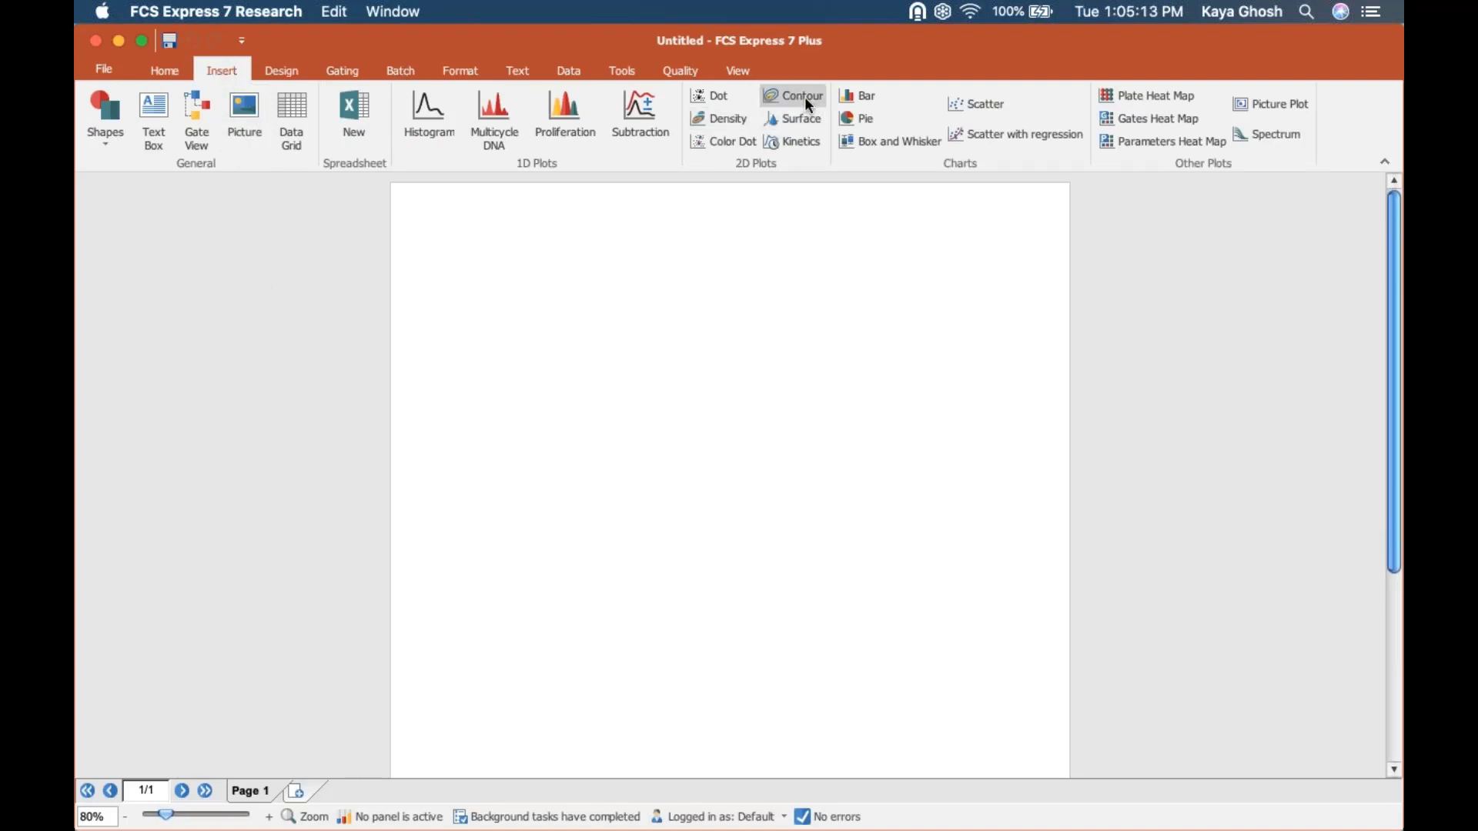
click(714, 143)
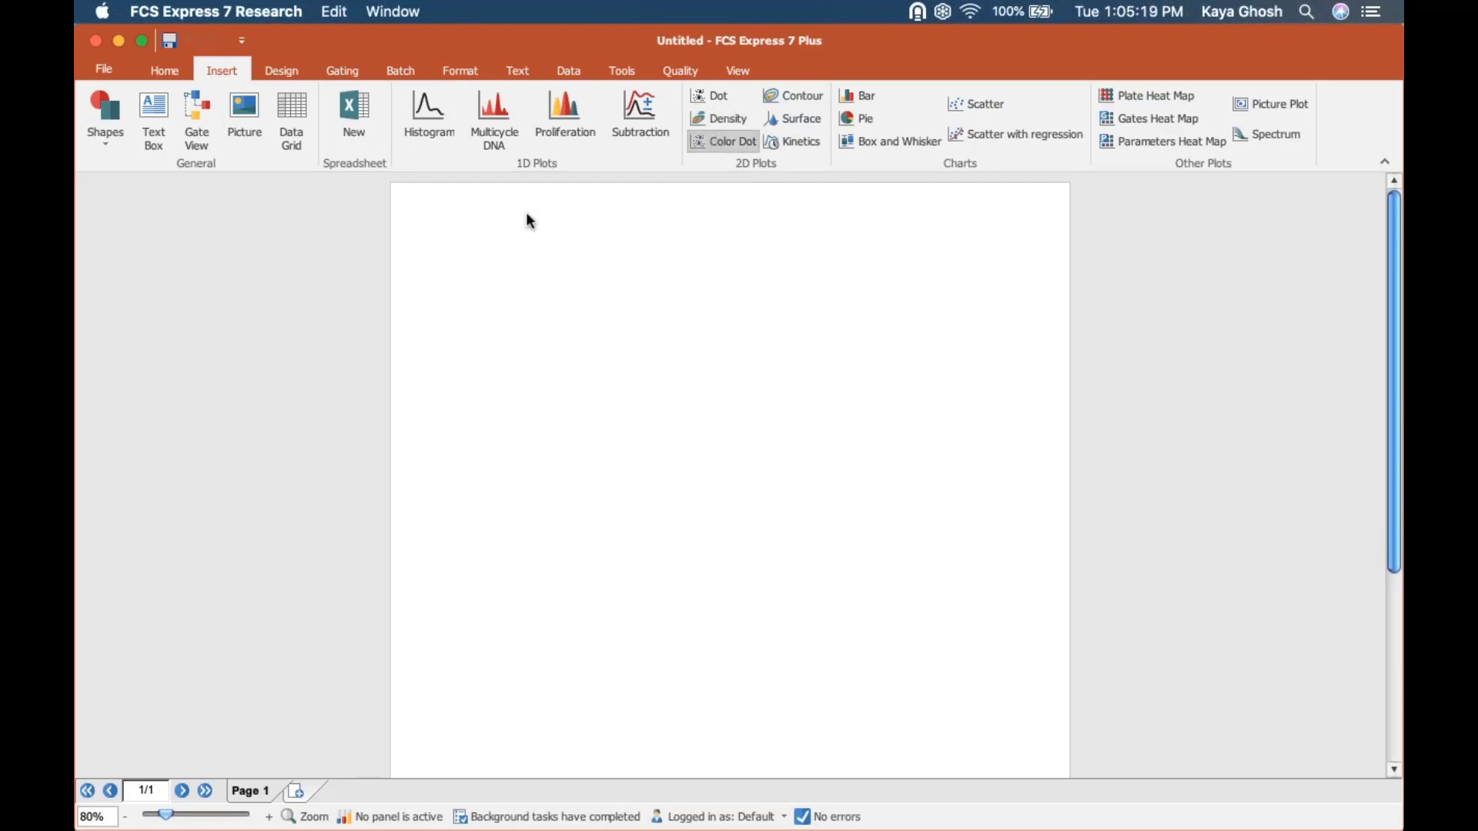
click(413, 212)
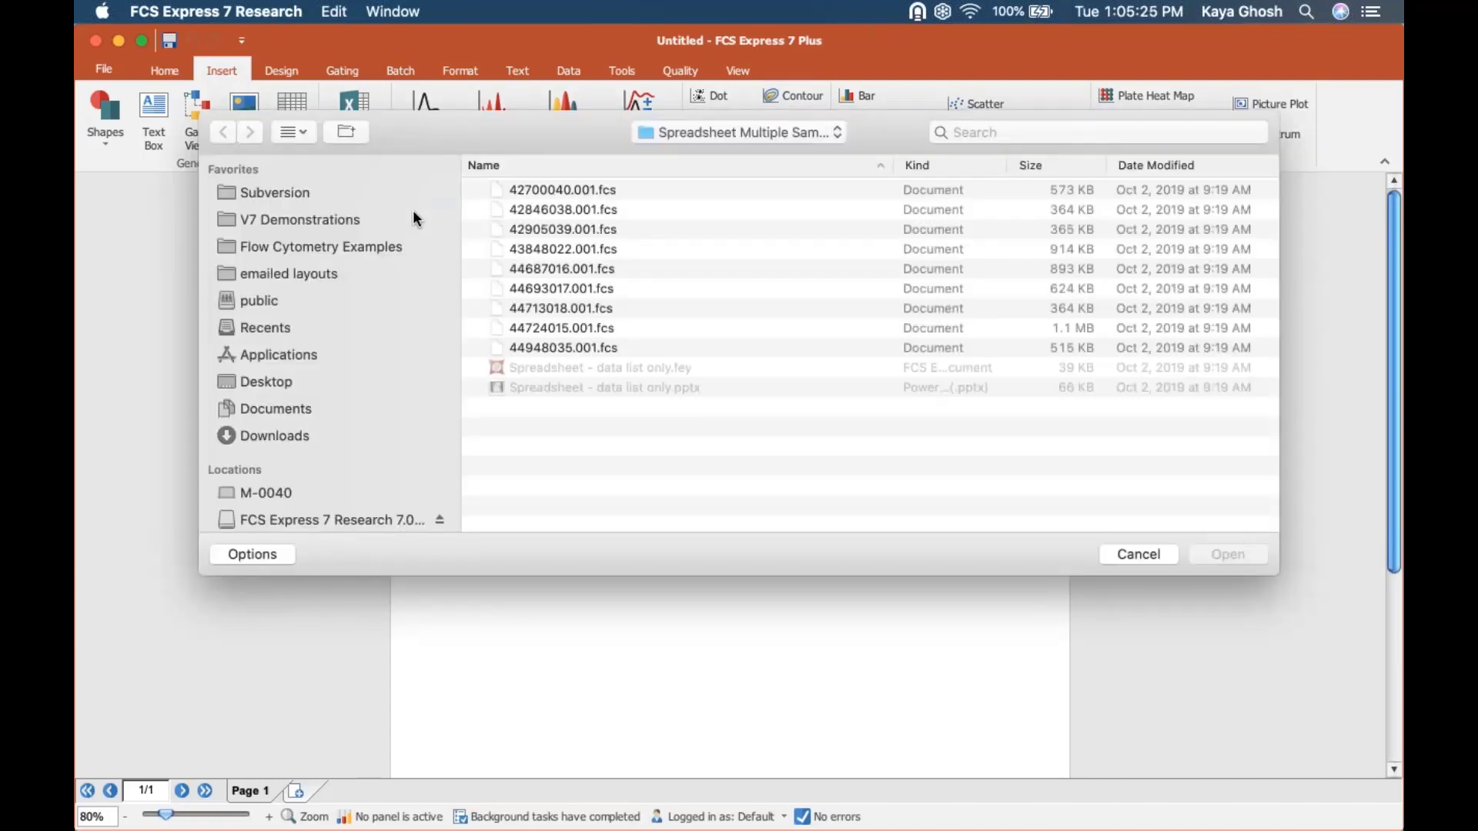
click(555, 192)
click(1255, 555)
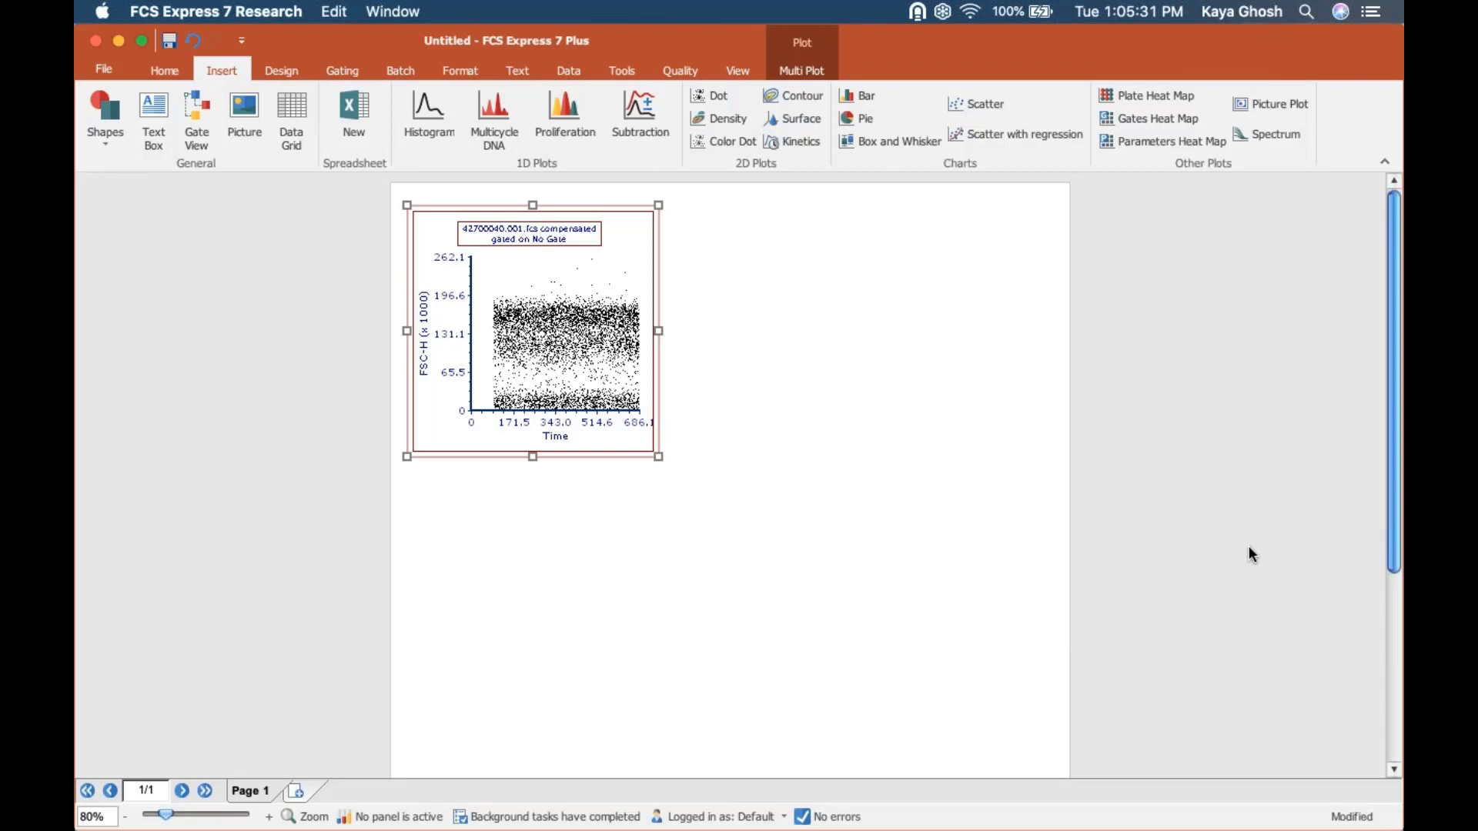
Set the color dot plot's X axis to CD45 PerCP-Cy5-5-A and its Y axis to SSC-A.
click(269, 817)
click(268, 817)
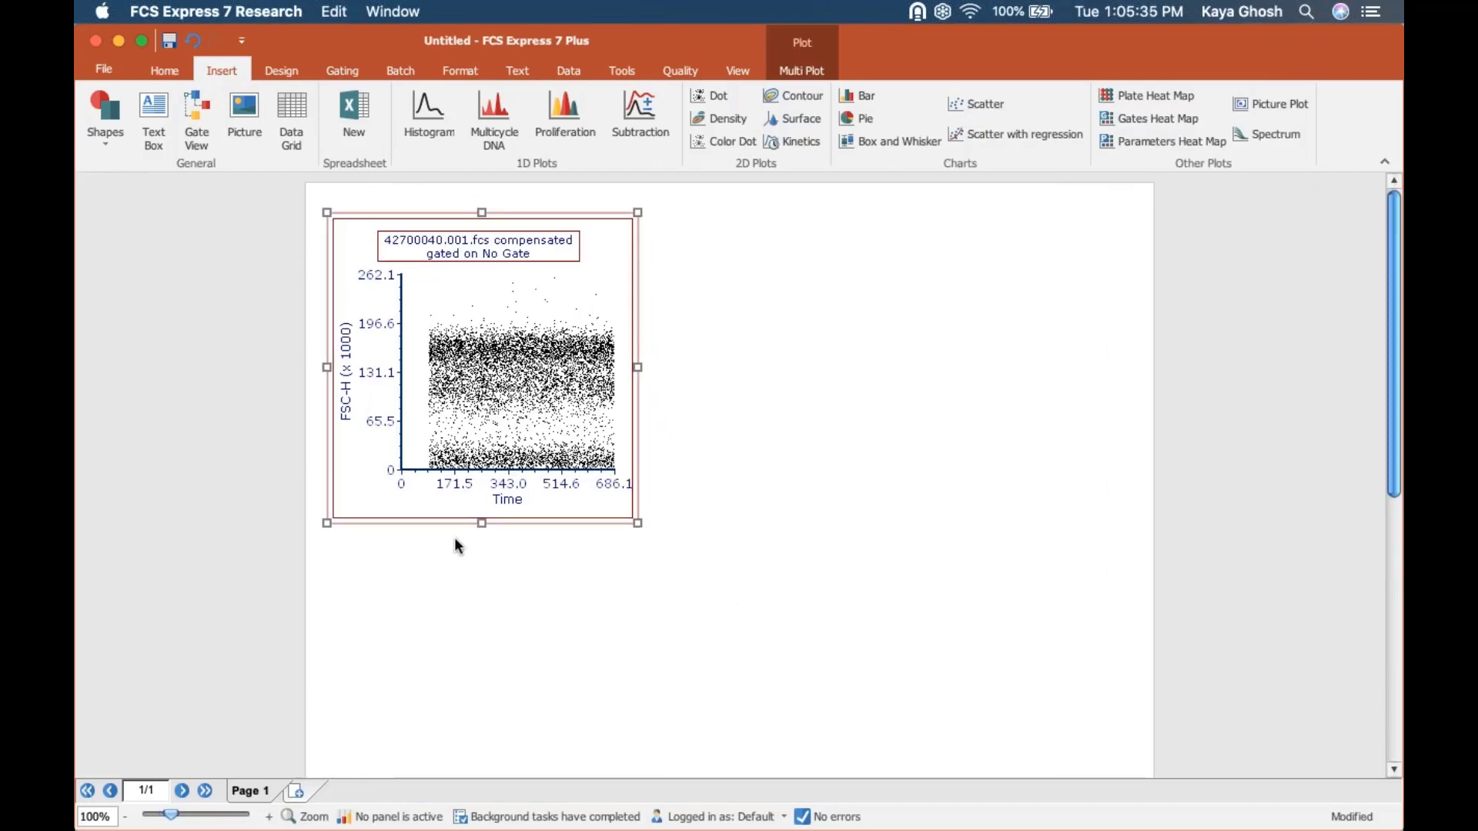
click(510, 498)
click(512, 501)
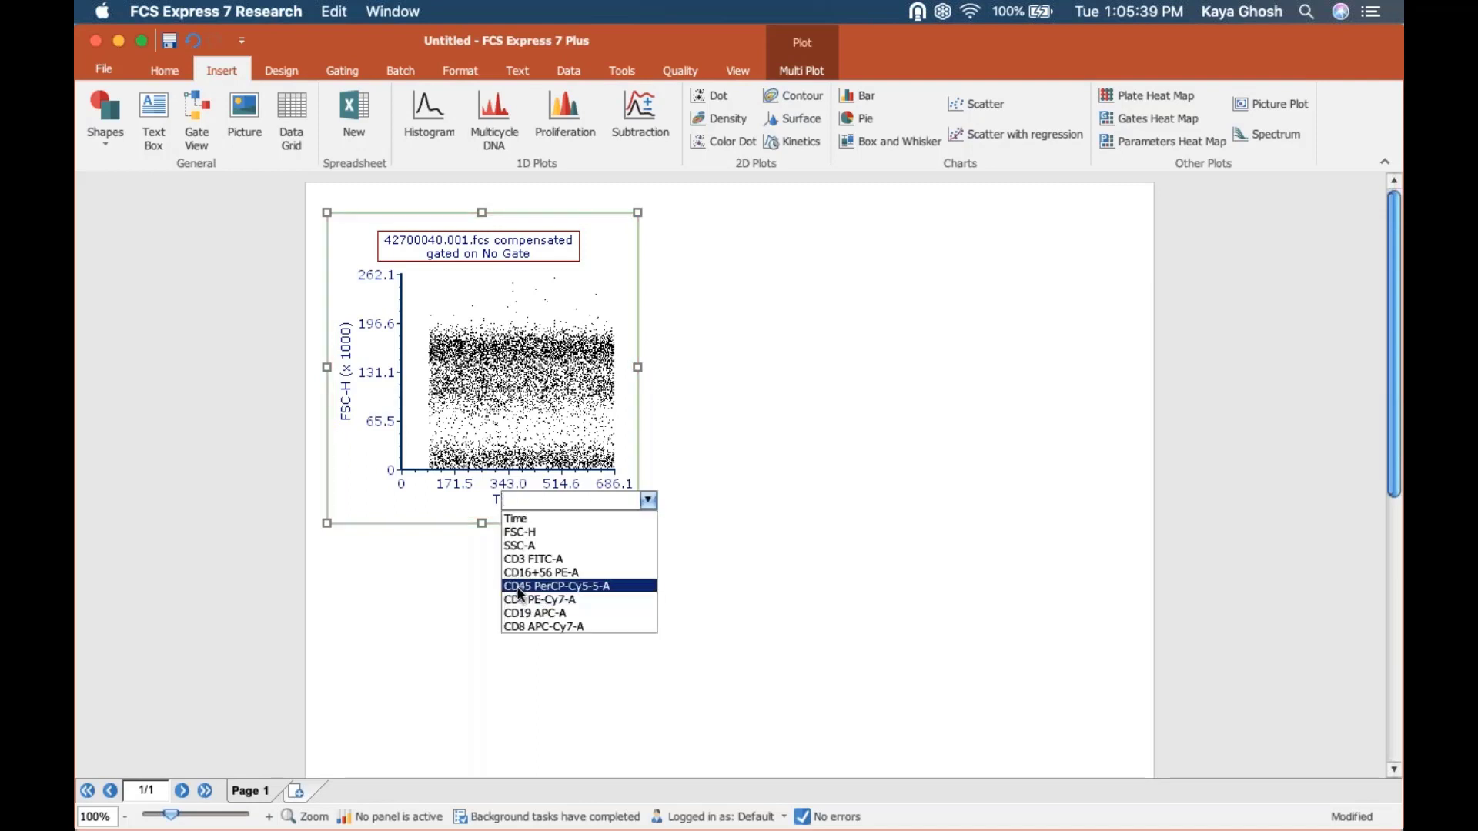
click(522, 585)
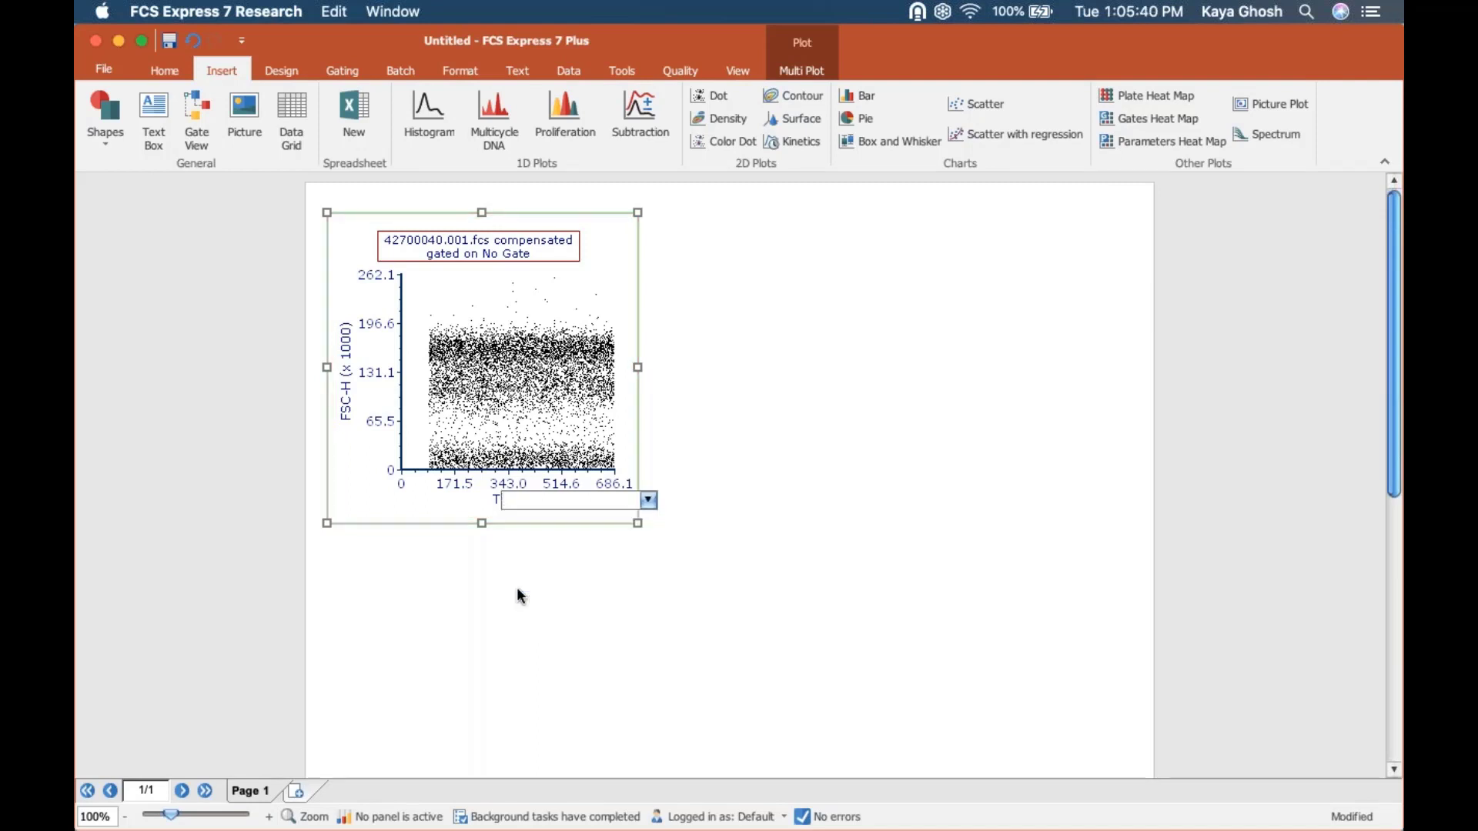
click(344, 320)
click(353, 369)
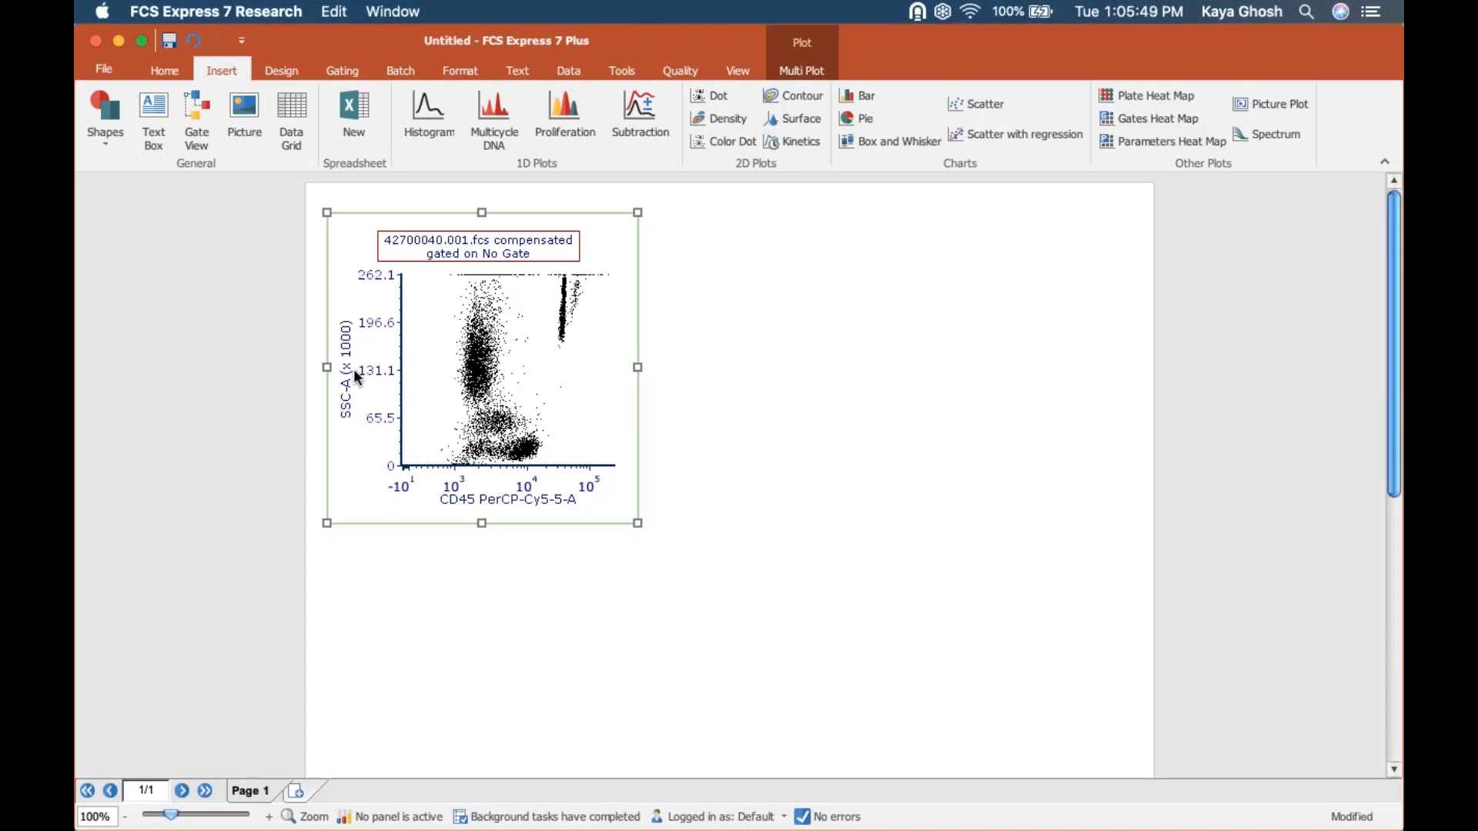
Draw a polygon gate around the low-SSC, CD45-bright cluster, naming it lymphs and coloring it Light Blue.
click(335, 73)
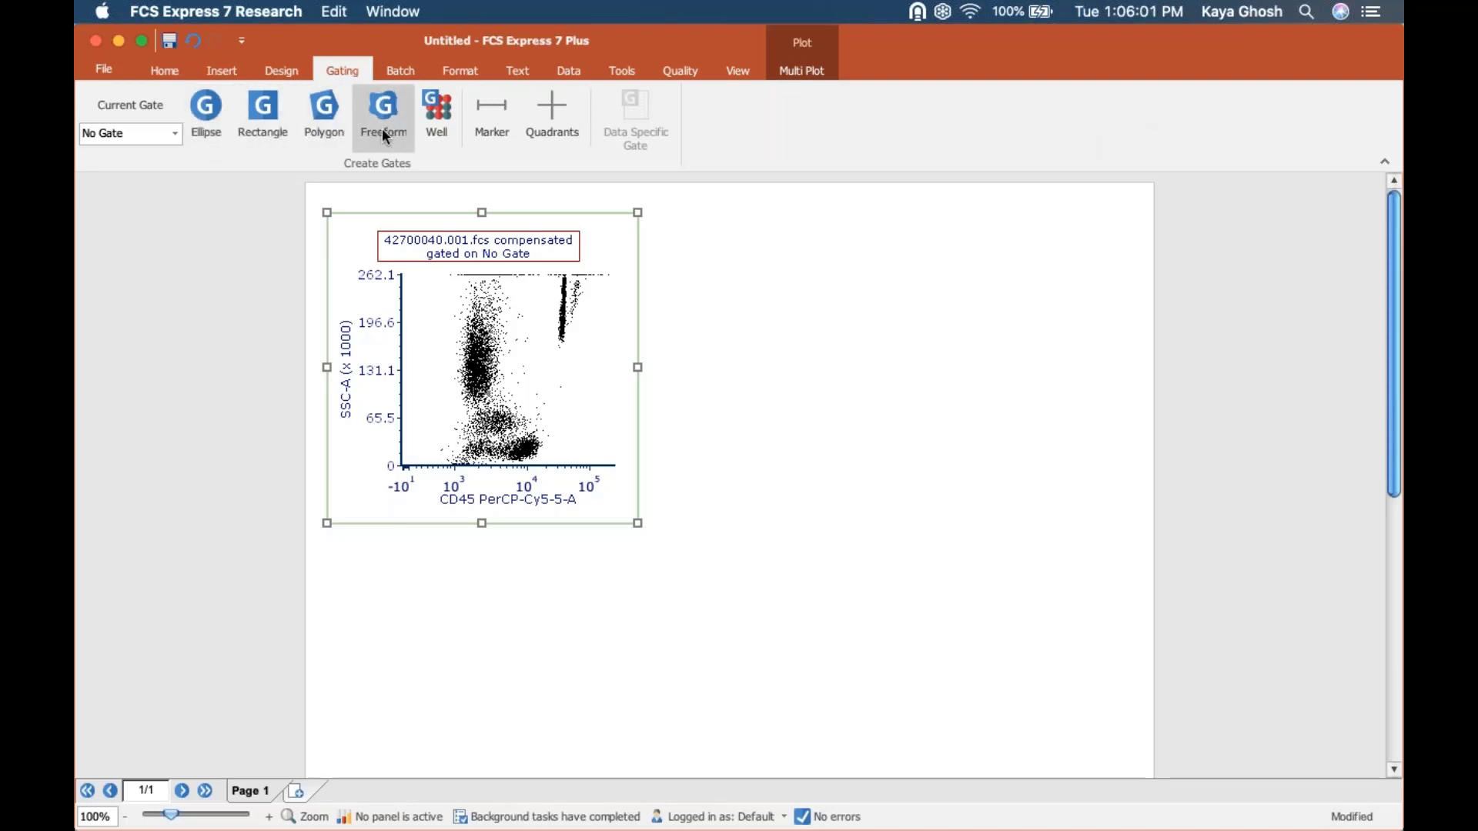
click(339, 108)
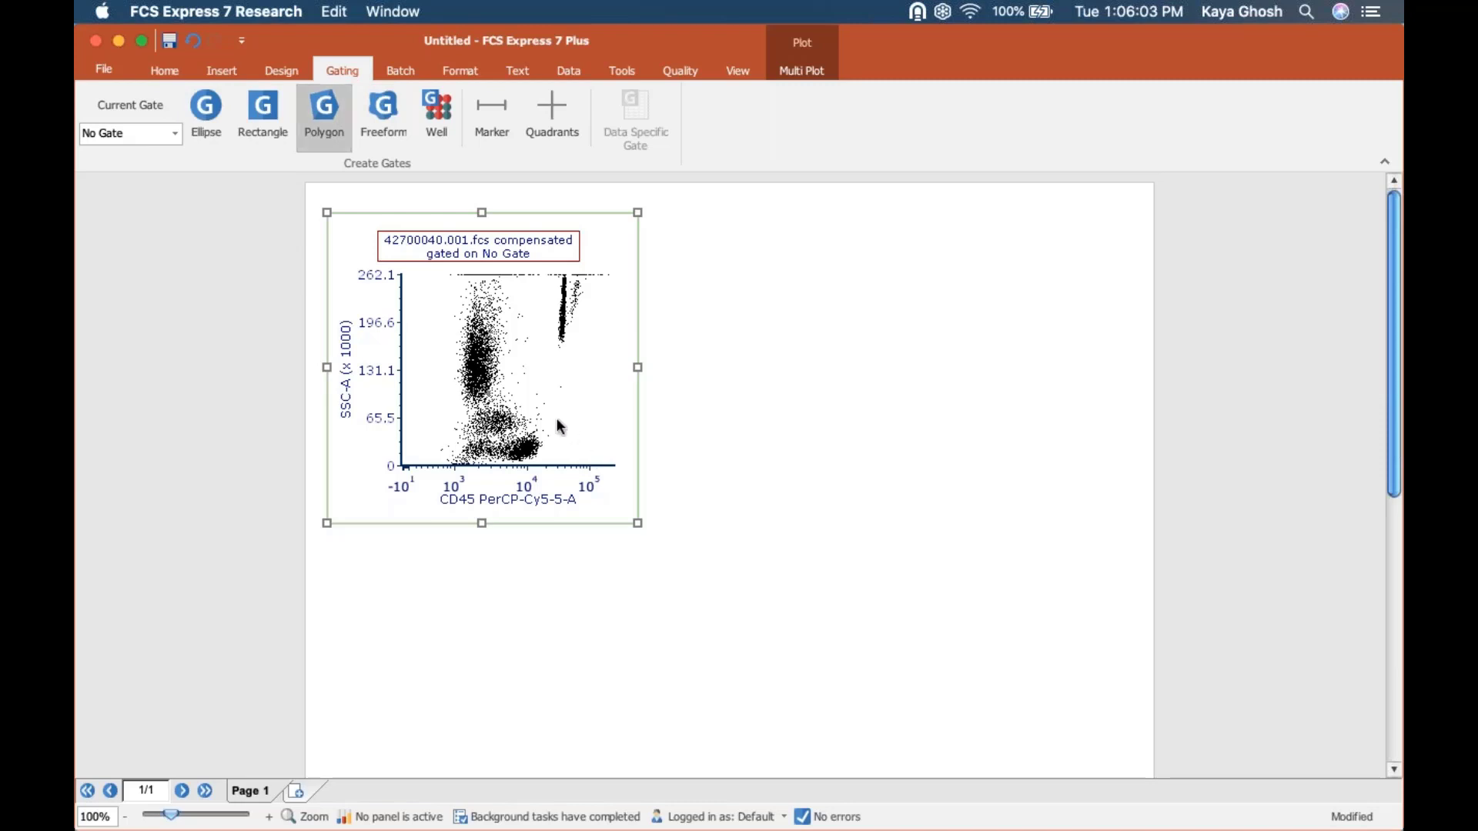
click(552, 420)
click(499, 444)
click(499, 463)
click(515, 462)
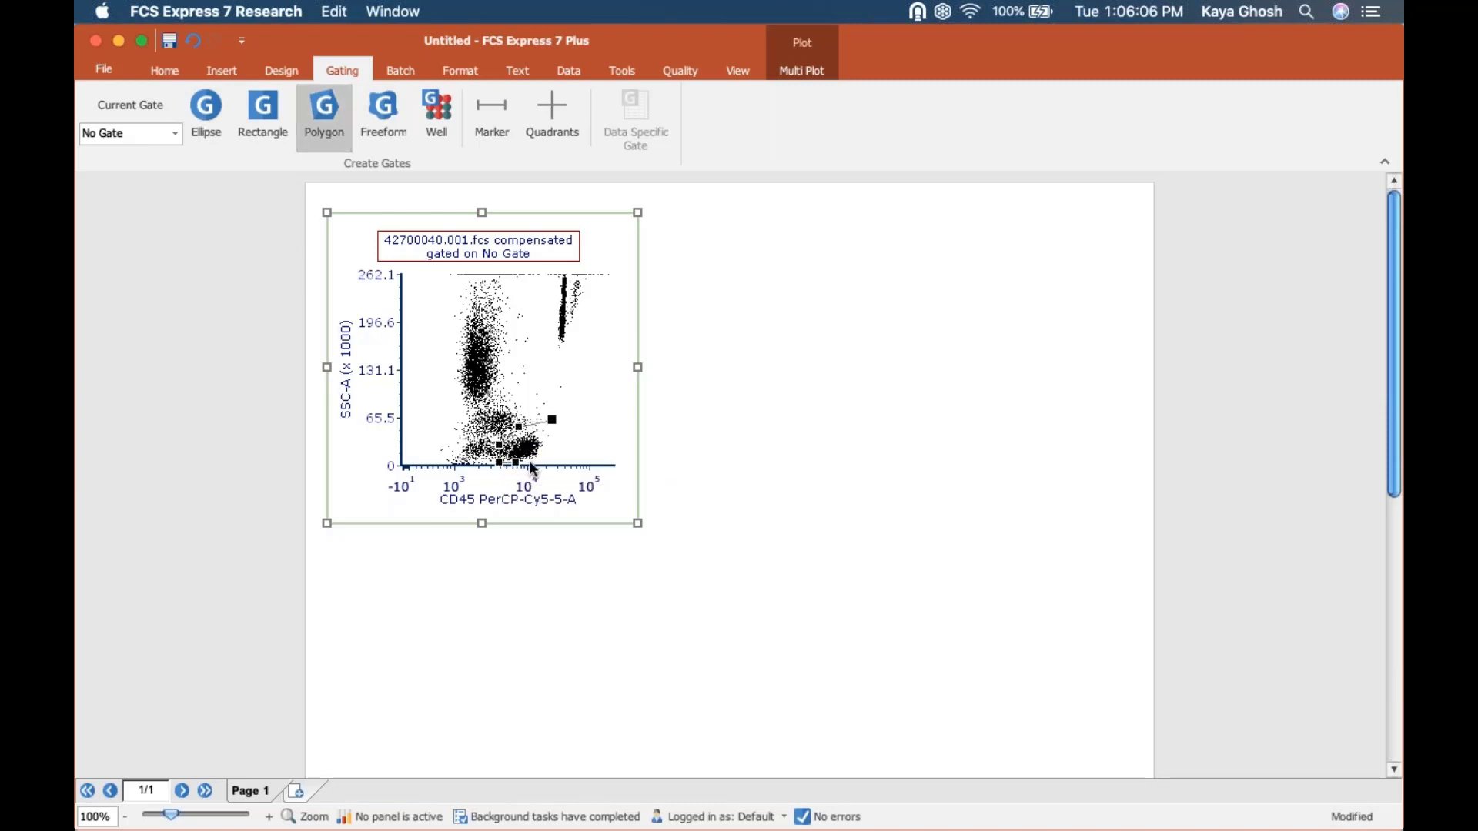
click(552, 425)
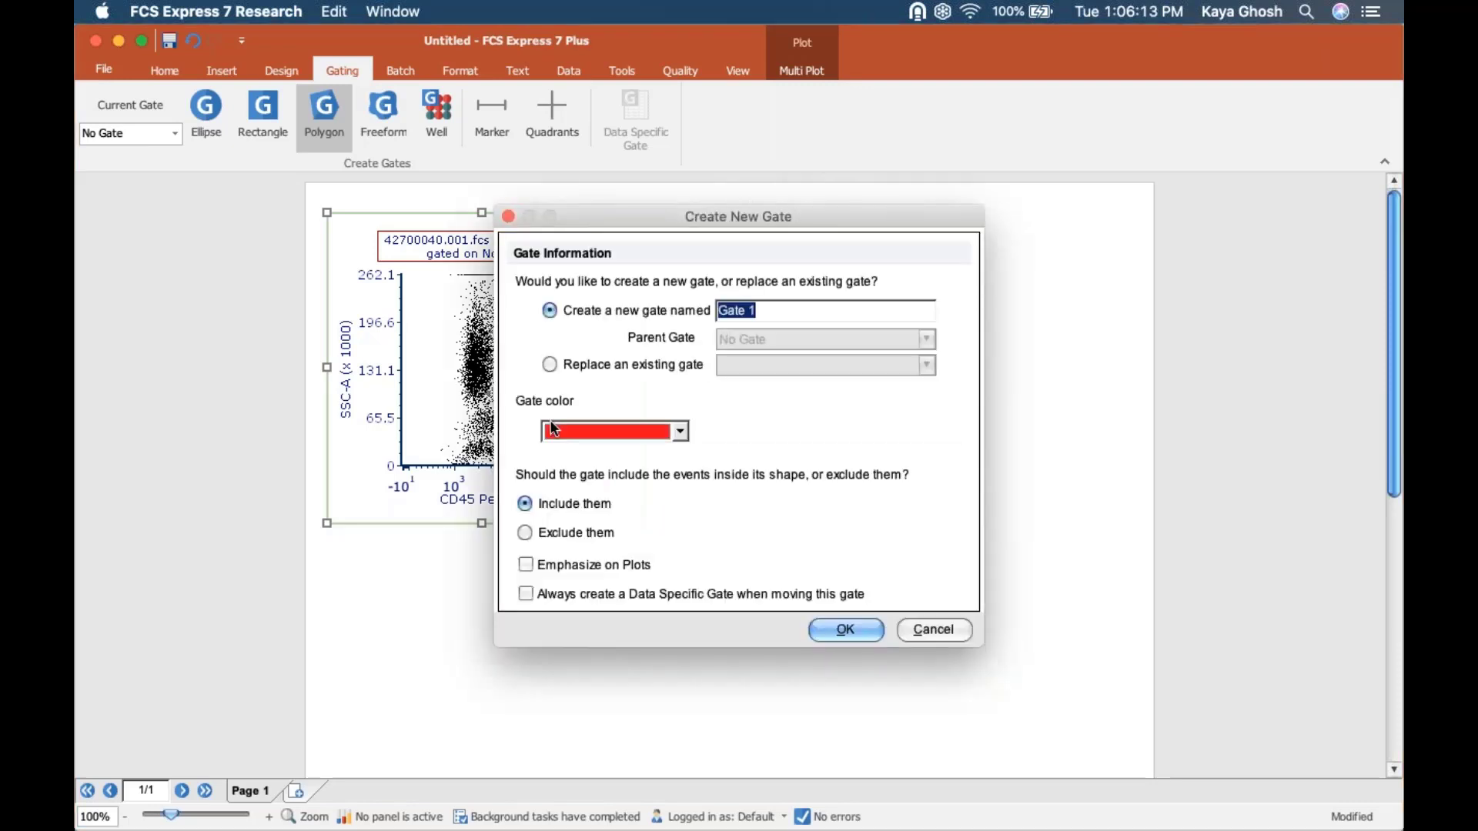
text(lymphs)
click(578, 430)
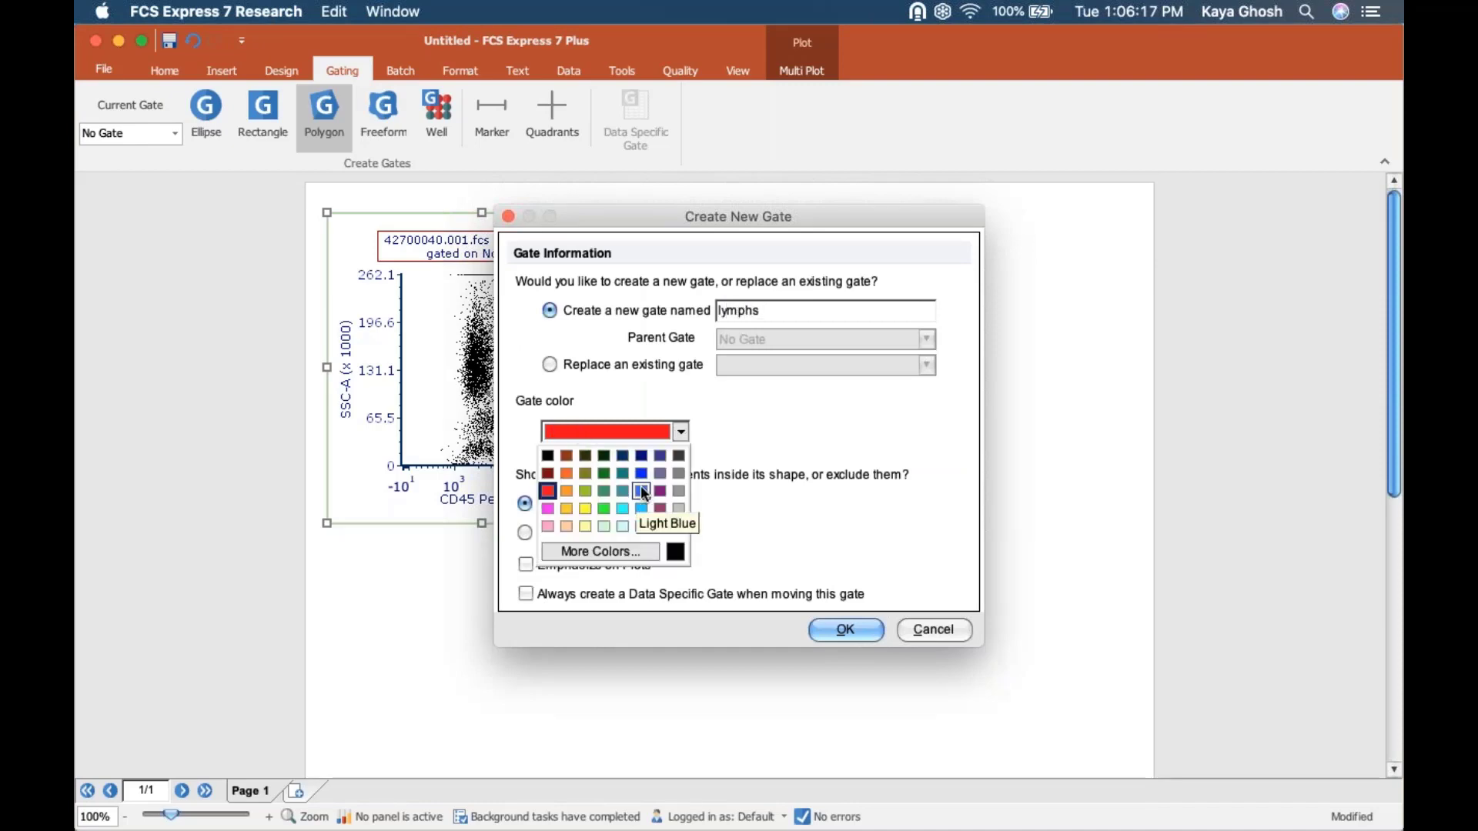
click(643, 491)
click(850, 631)
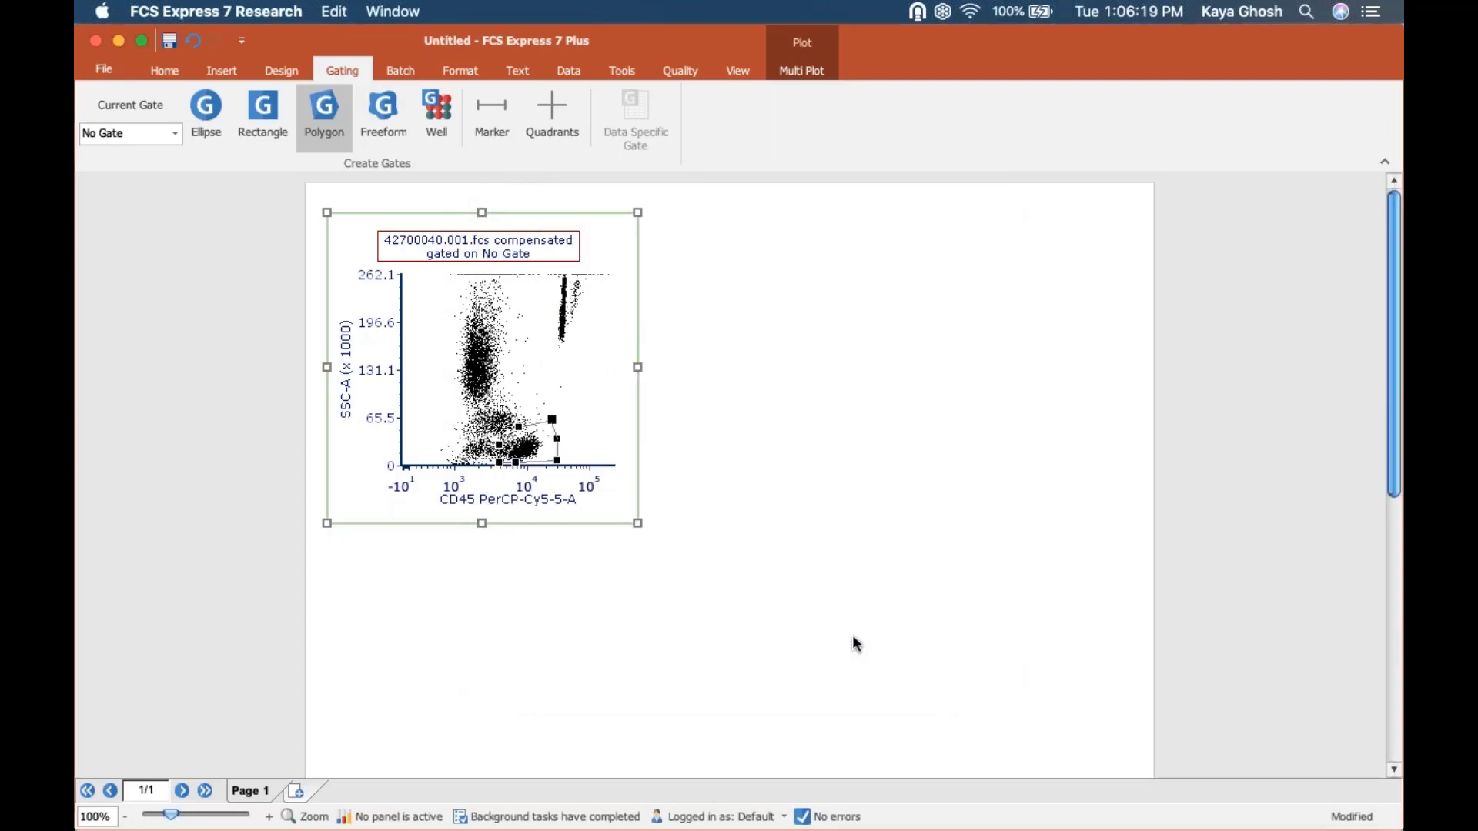
Move the lymphs gate label up and to the right, clear of the dot clusters.
click(527, 399)
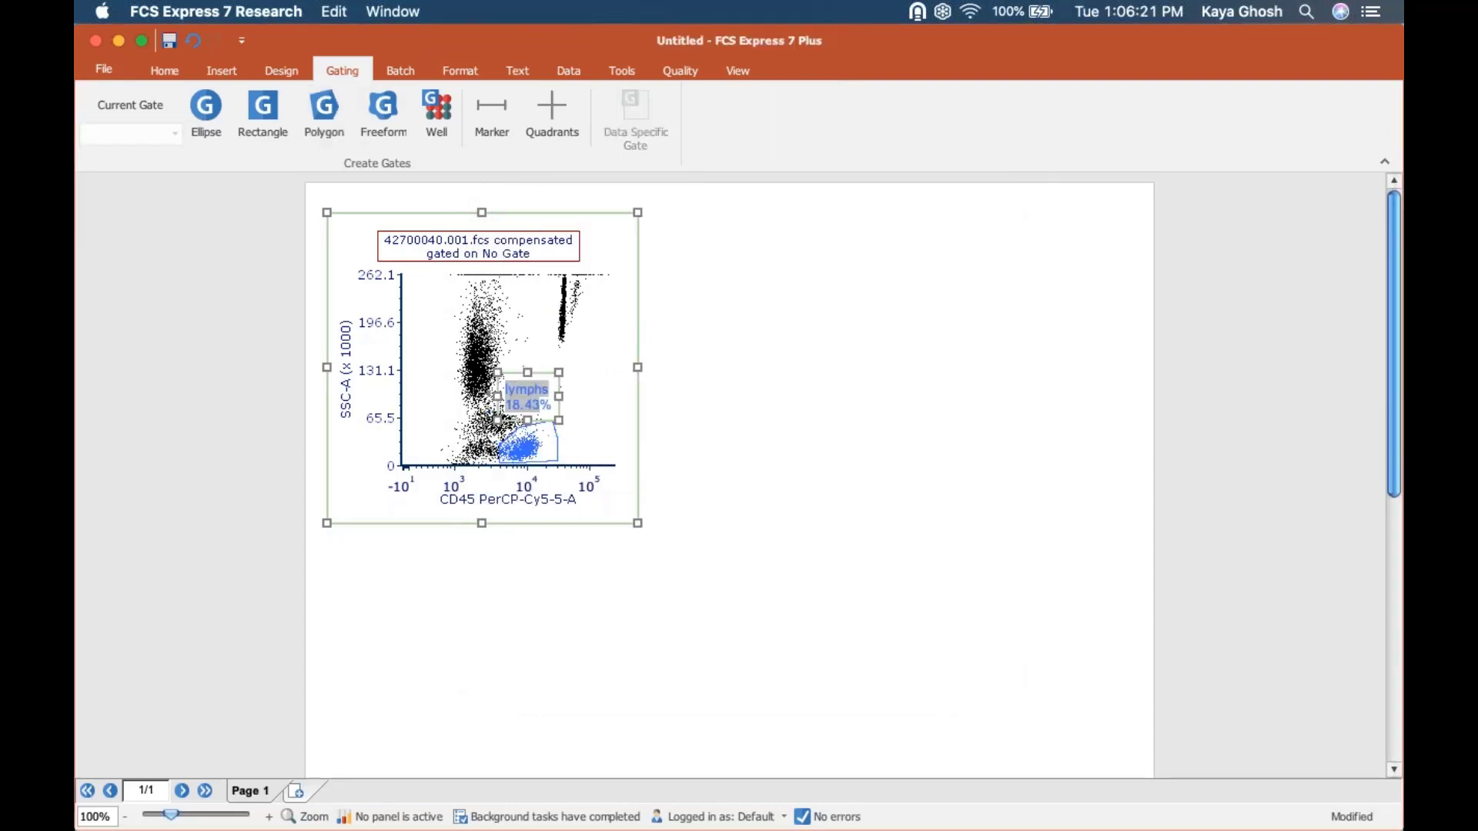
drag(527, 399, 568, 385)
click(720, 456)
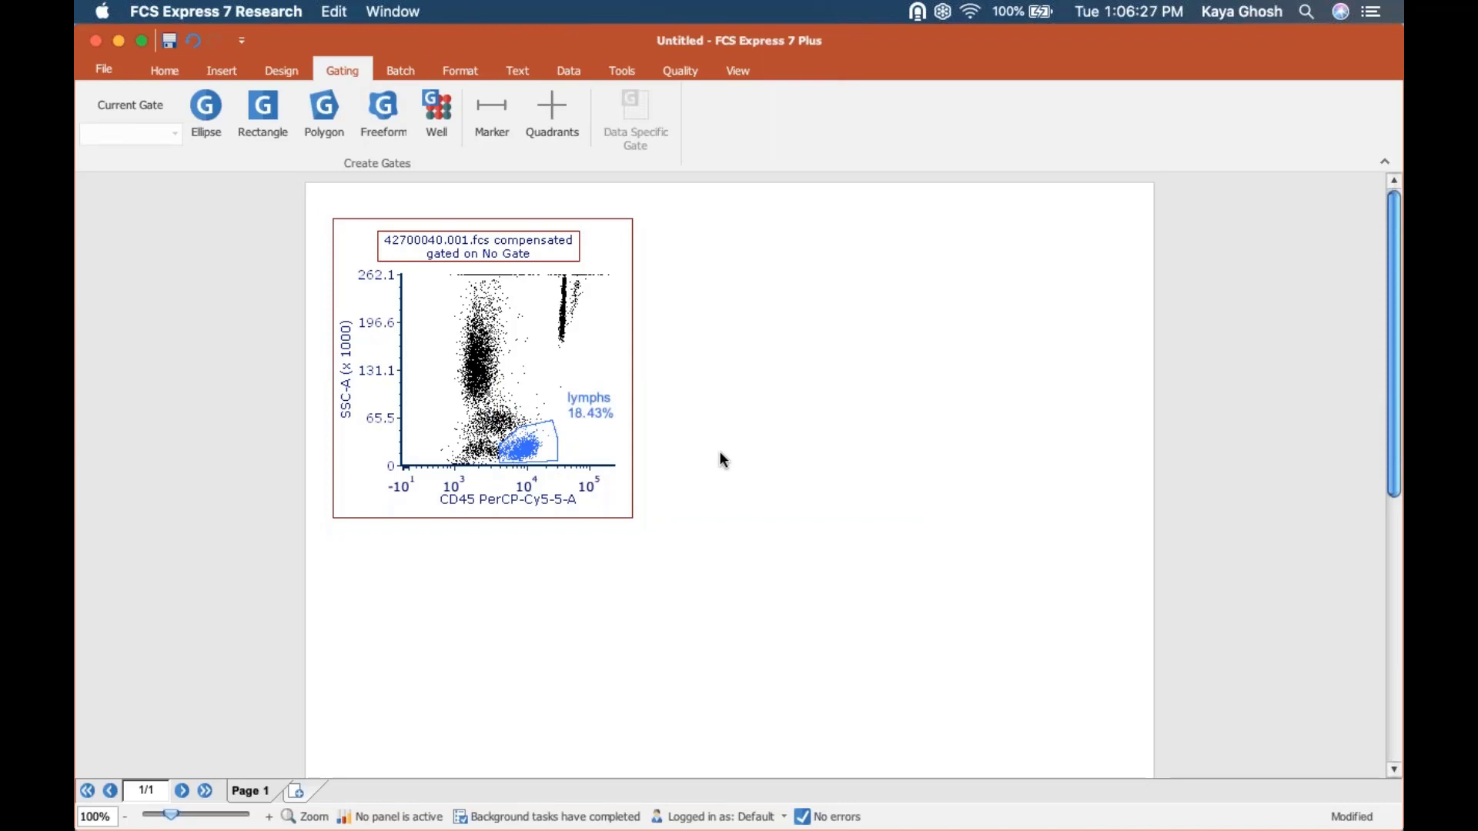
Create a copy of the plot gated on lymphs to the right of the original and align the tops of both plots.
click(531, 453)
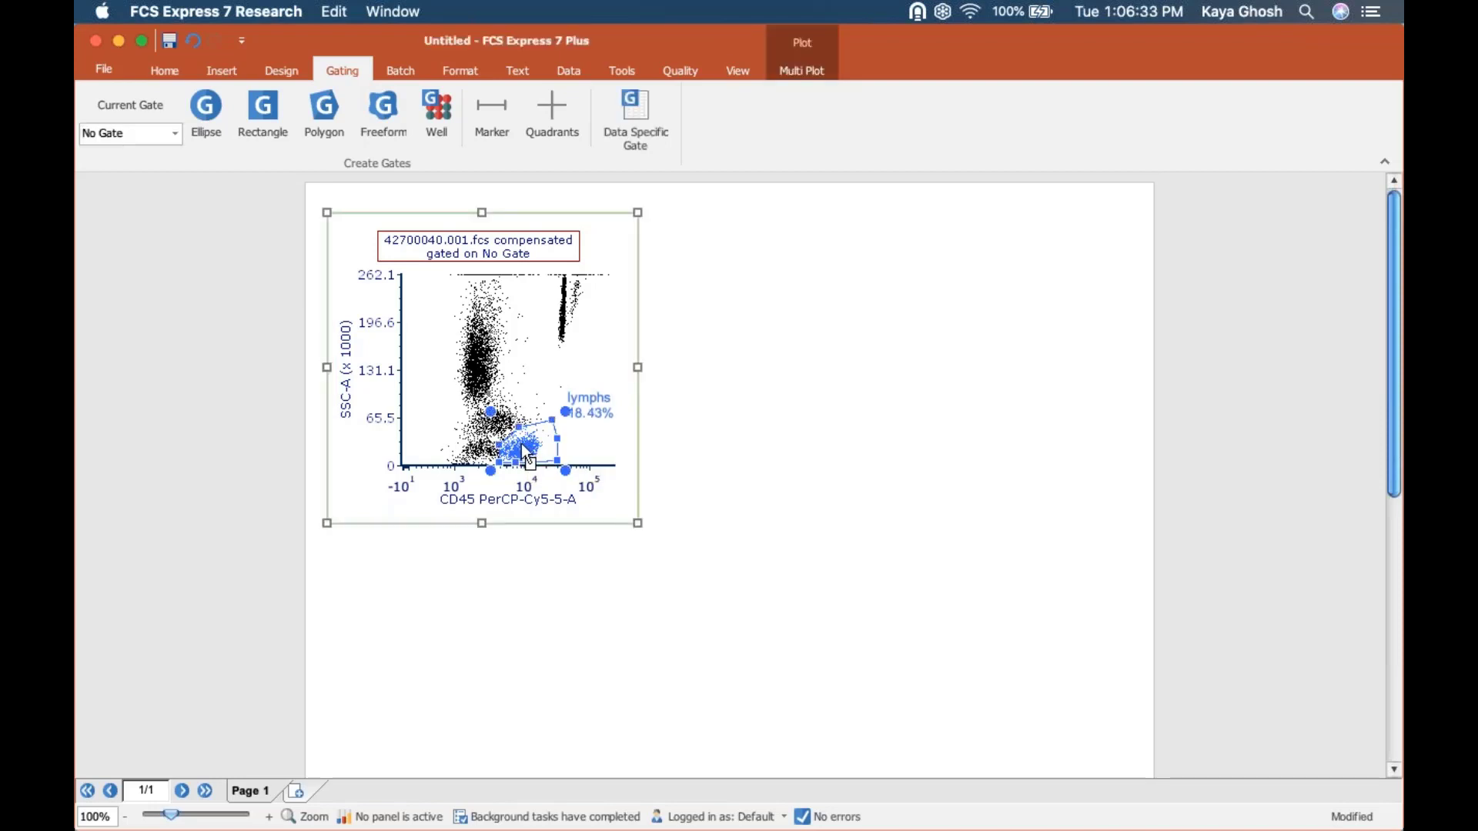
drag(523, 448, 671, 262)
drag(308, 184, 1066, 621)
click(154, 71)
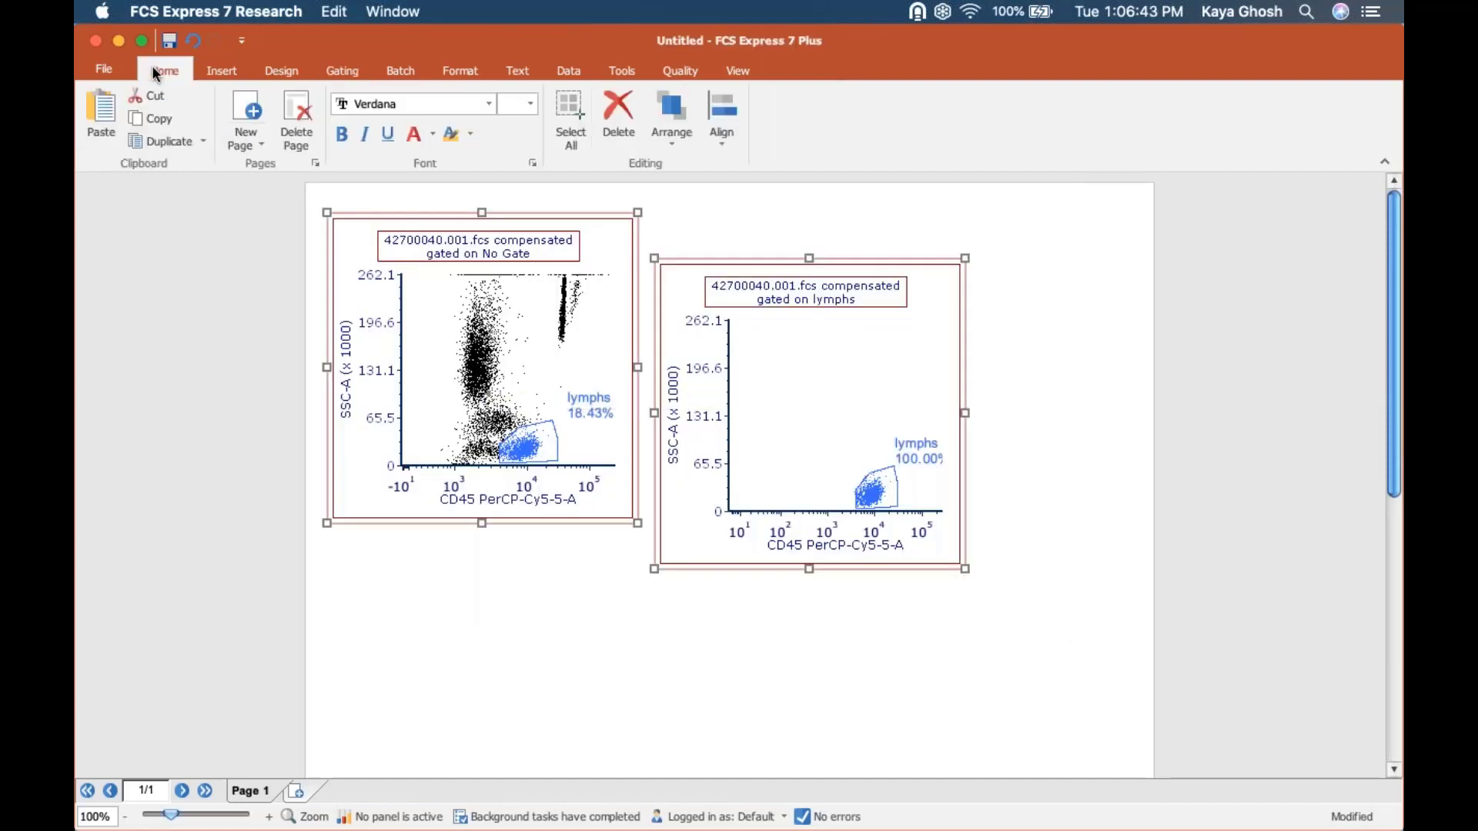
click(727, 135)
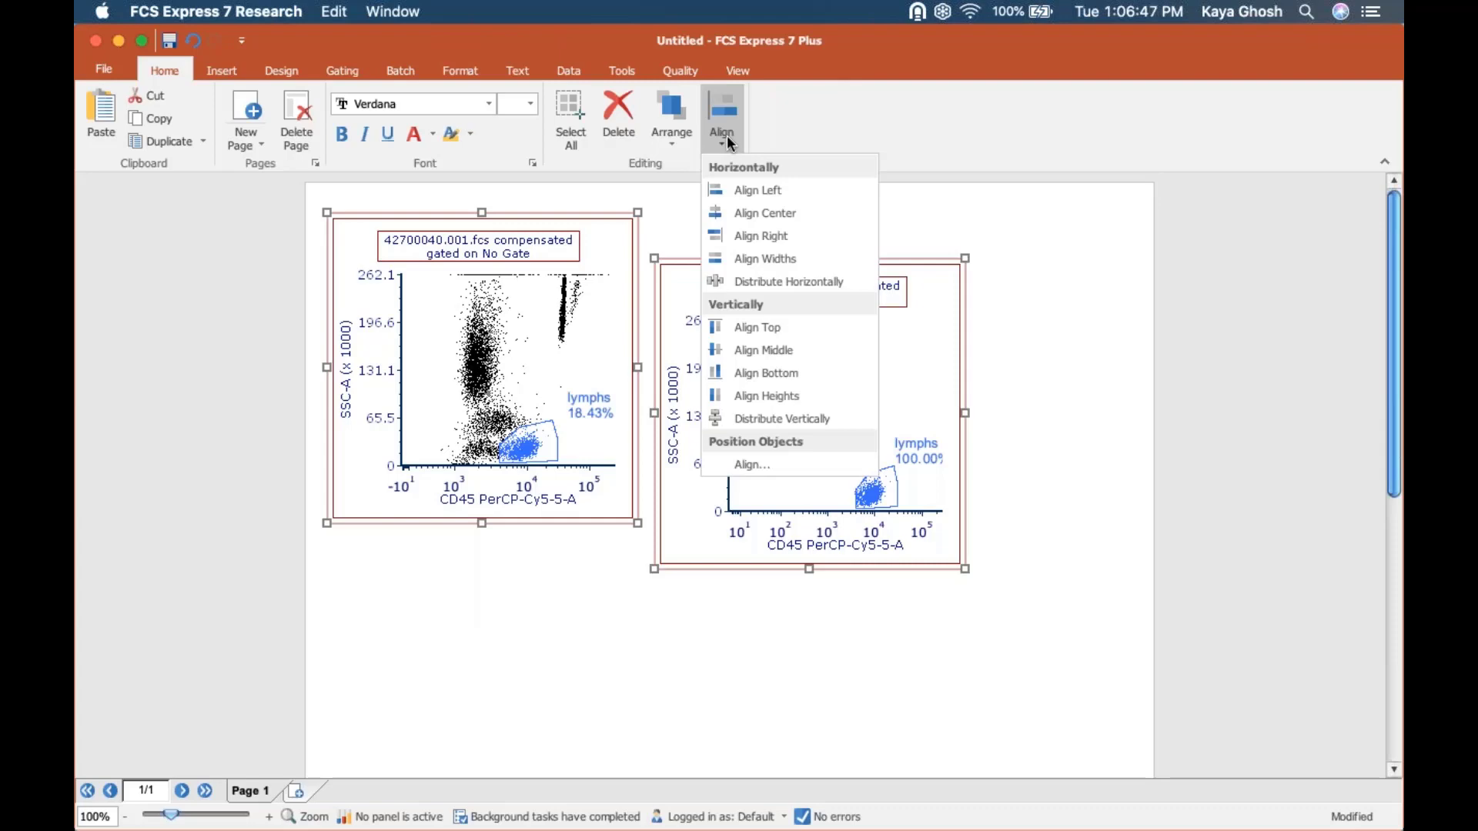
click(758, 328)
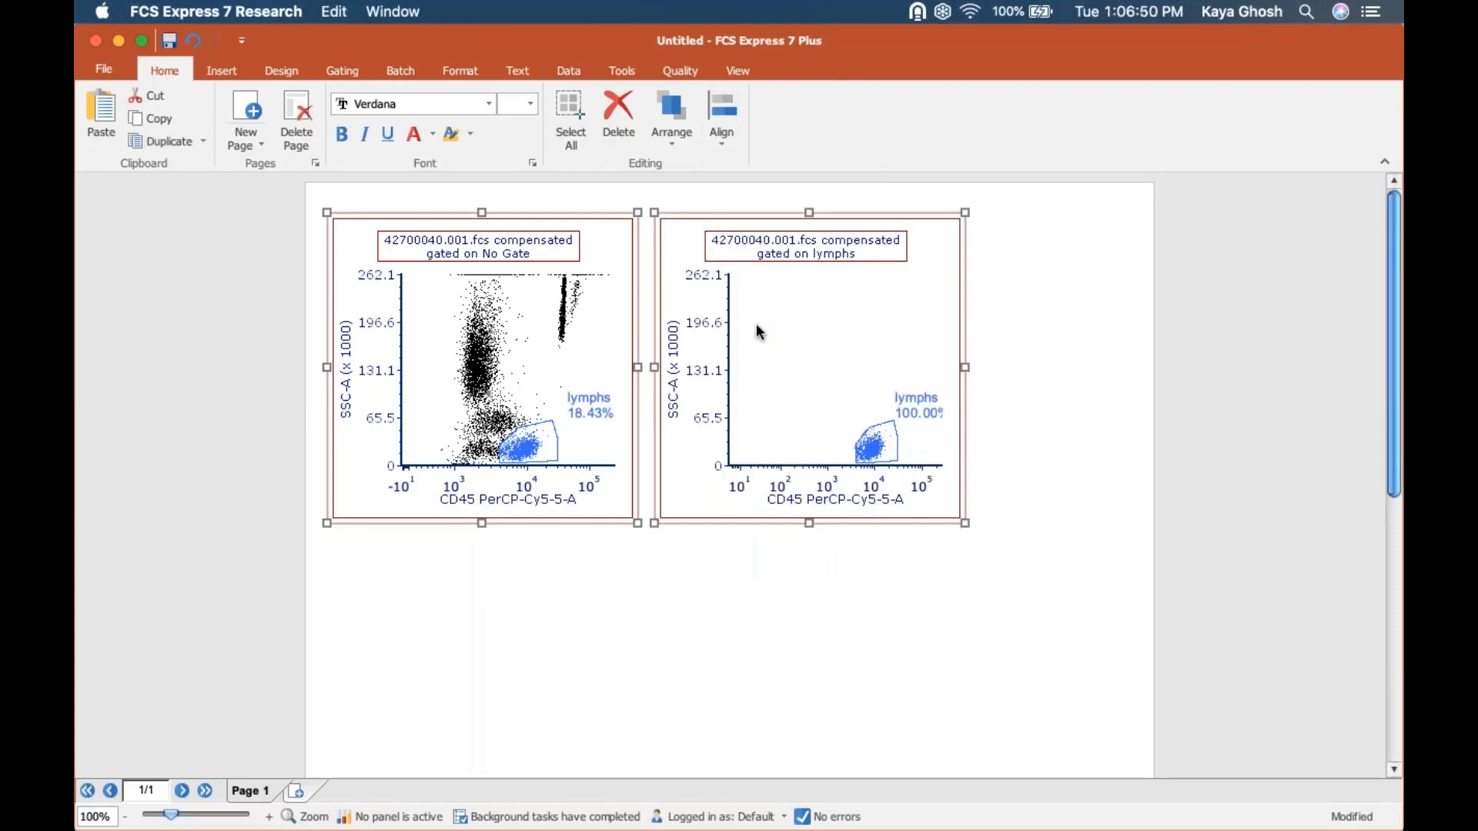
click(1046, 365)
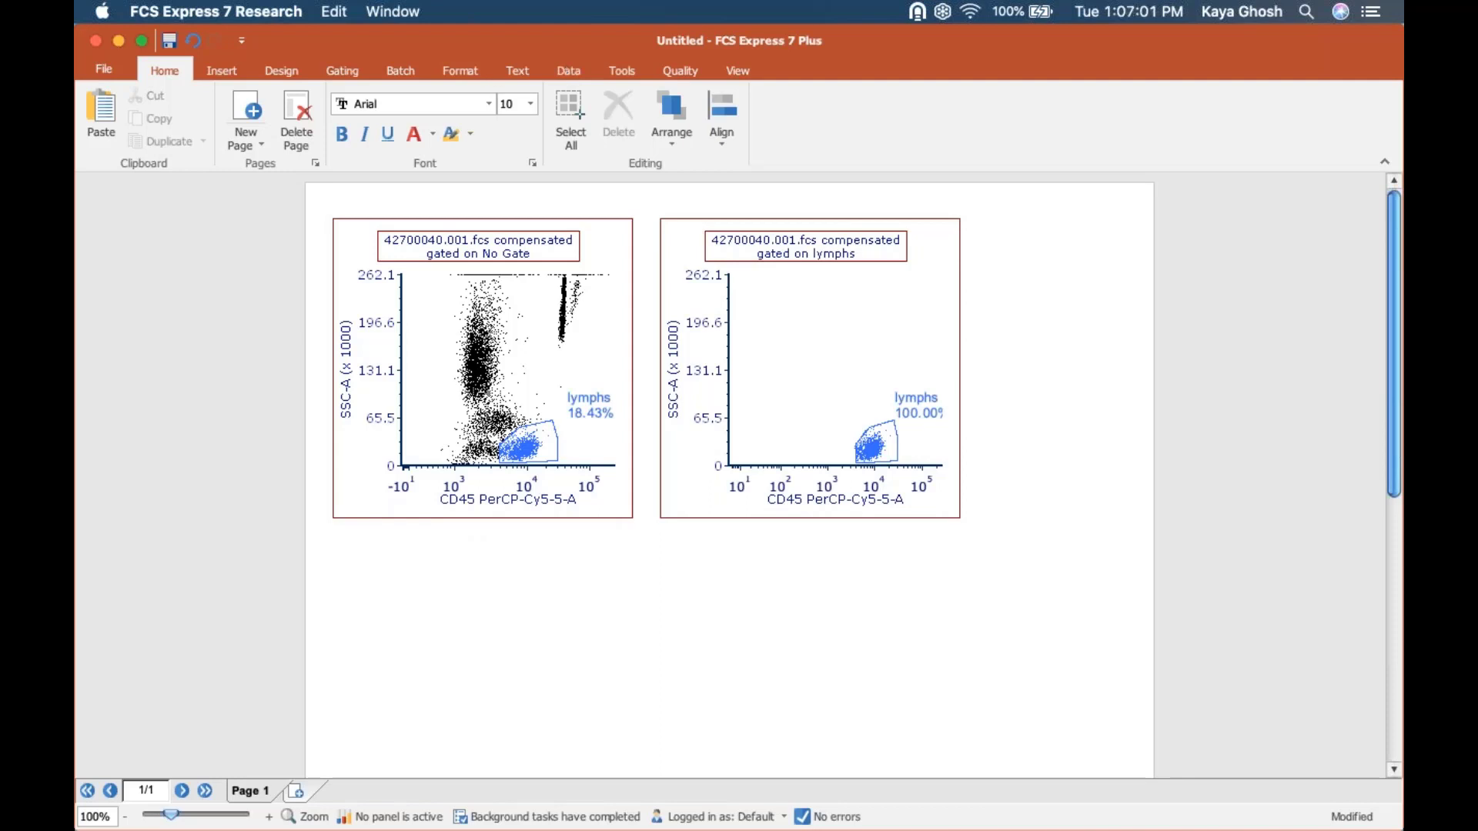
Show the Data List and dock it beside the layout page.
click(574, 80)
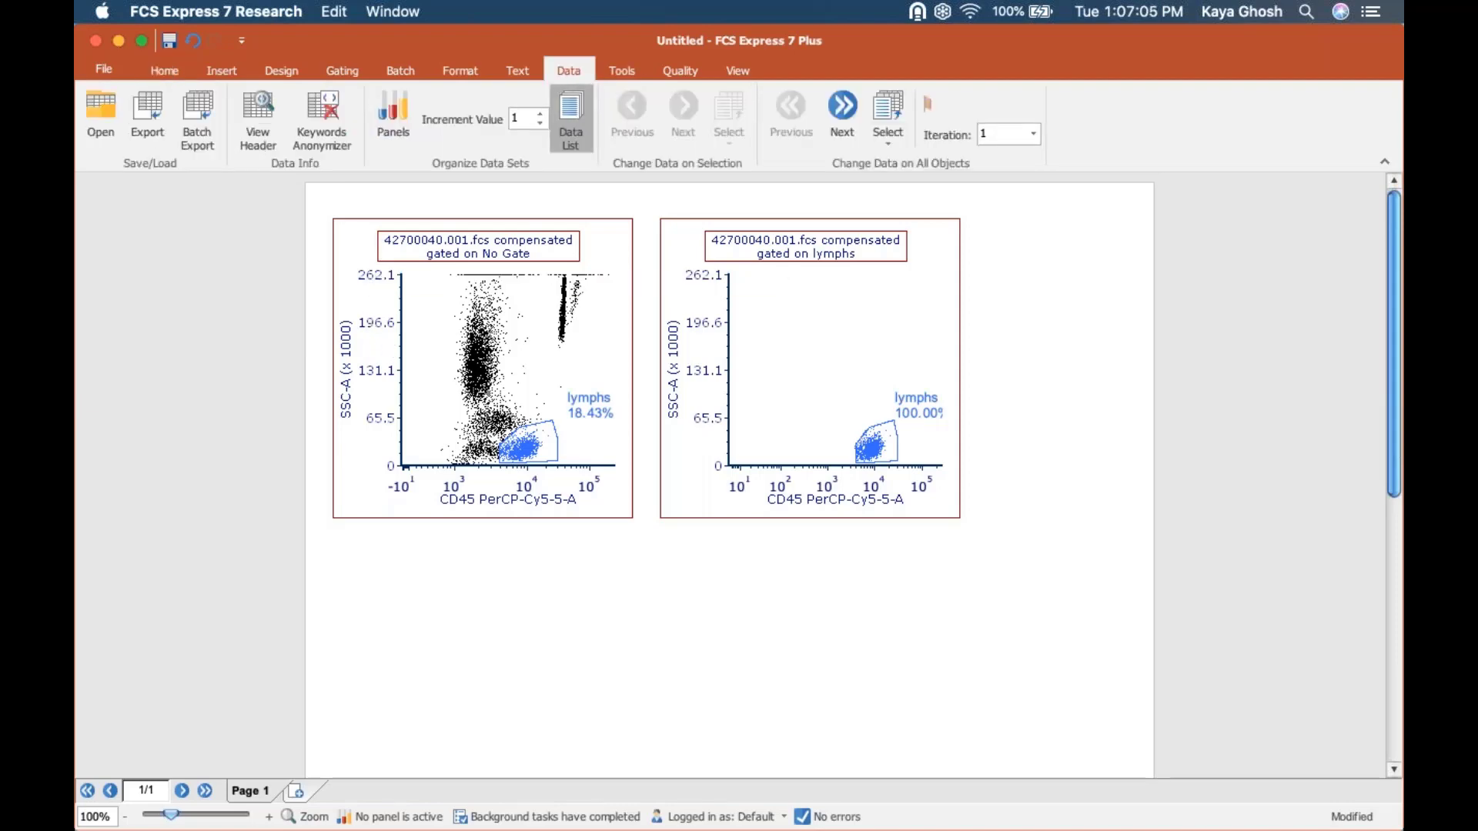
click(578, 118)
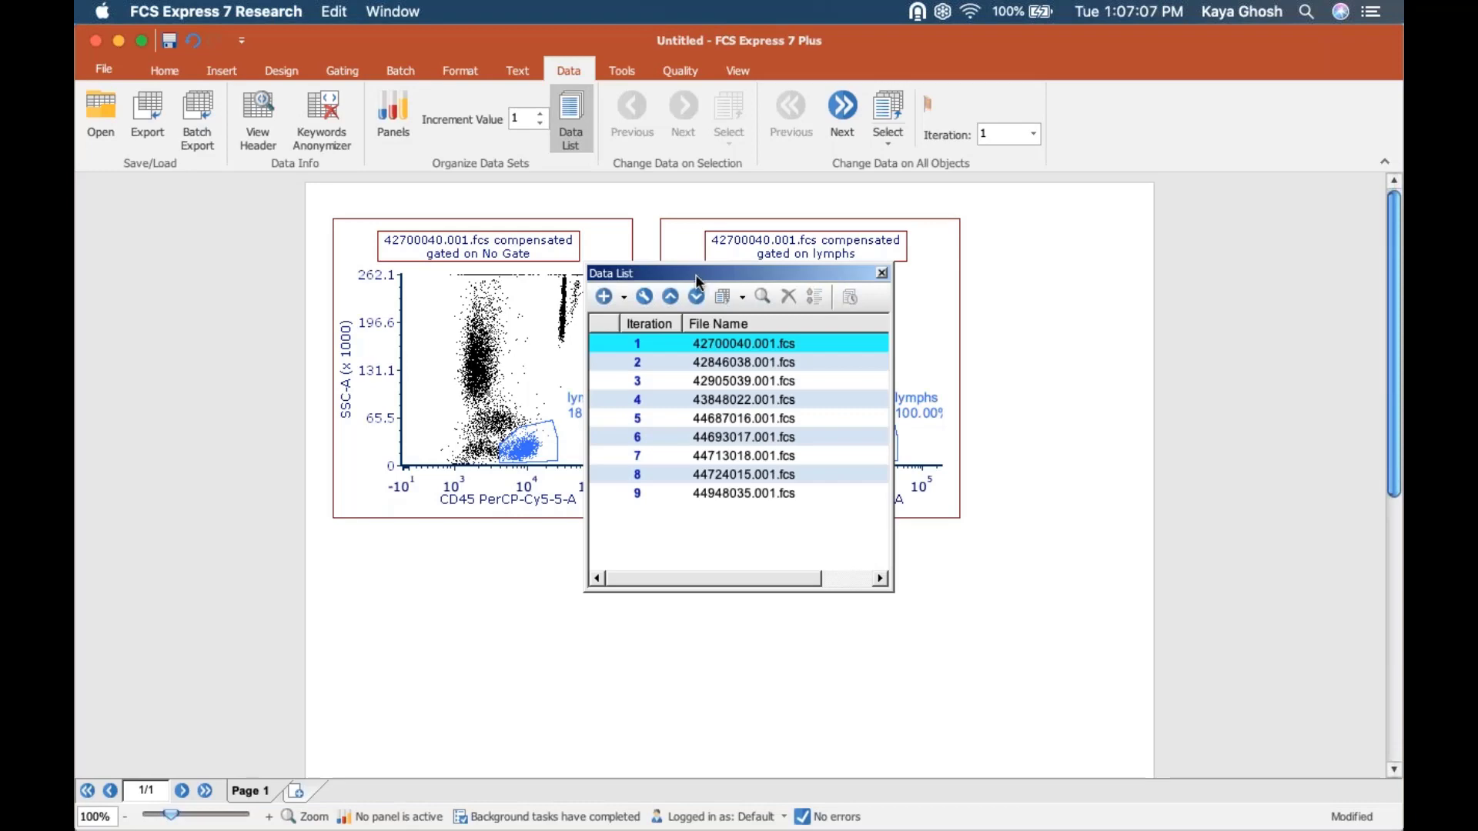
click(571, 64)
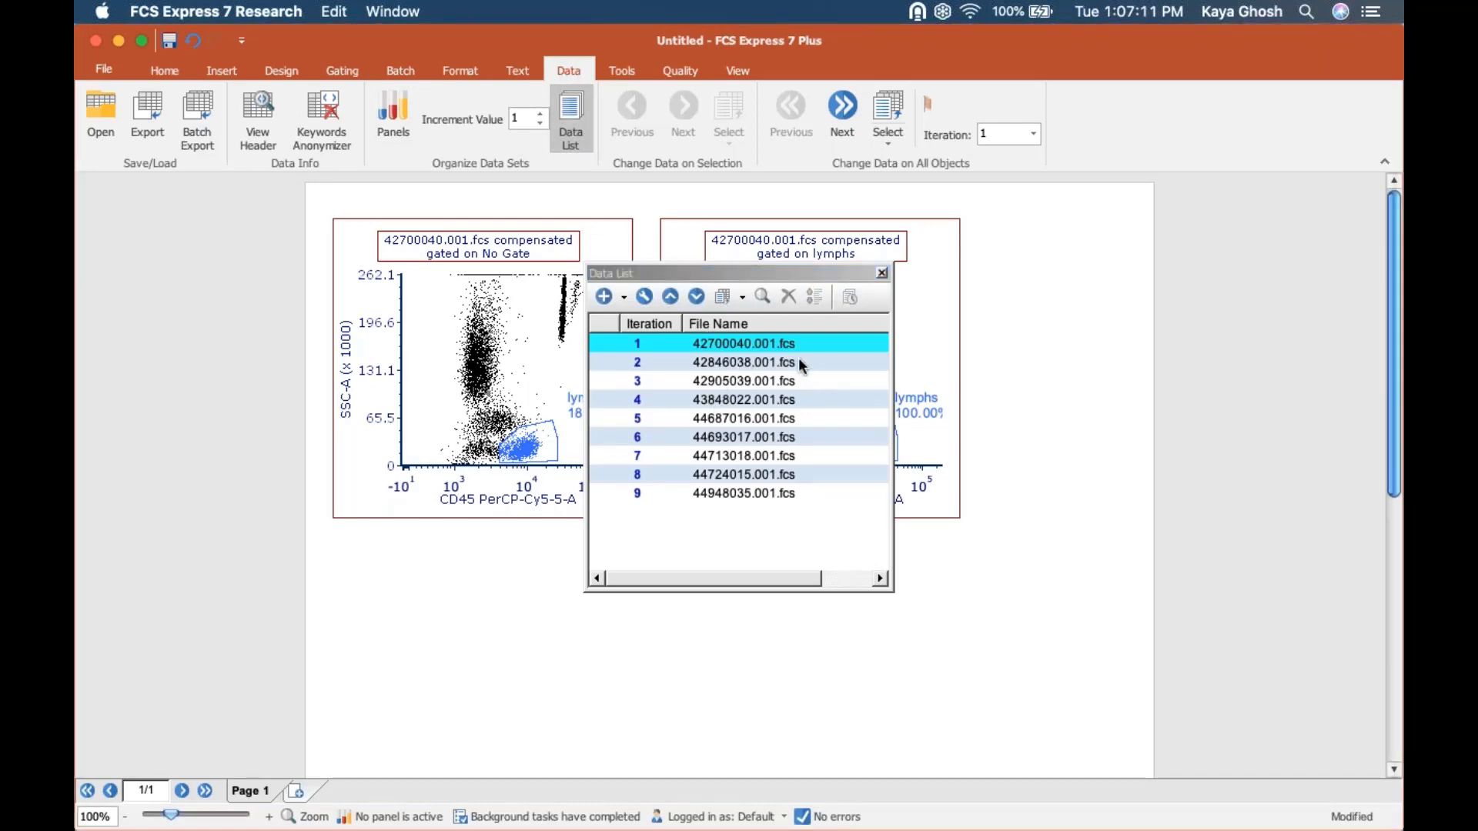
drag(701, 274, 779, 489)
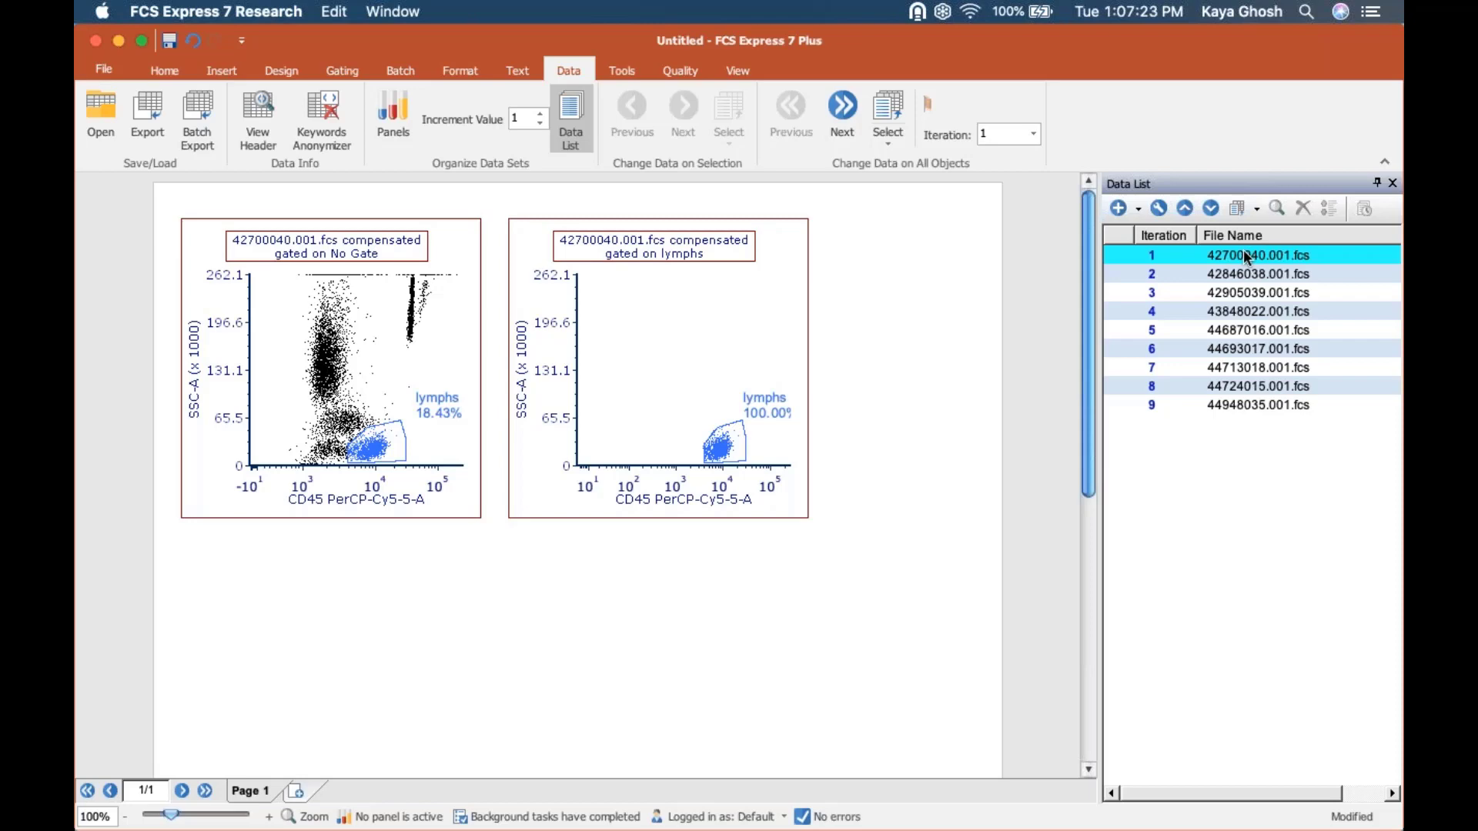
Add a Histogram of 42700040.001.fcs from the Data List below the two dot plots and widen it.
drag(1253, 251, 376, 600)
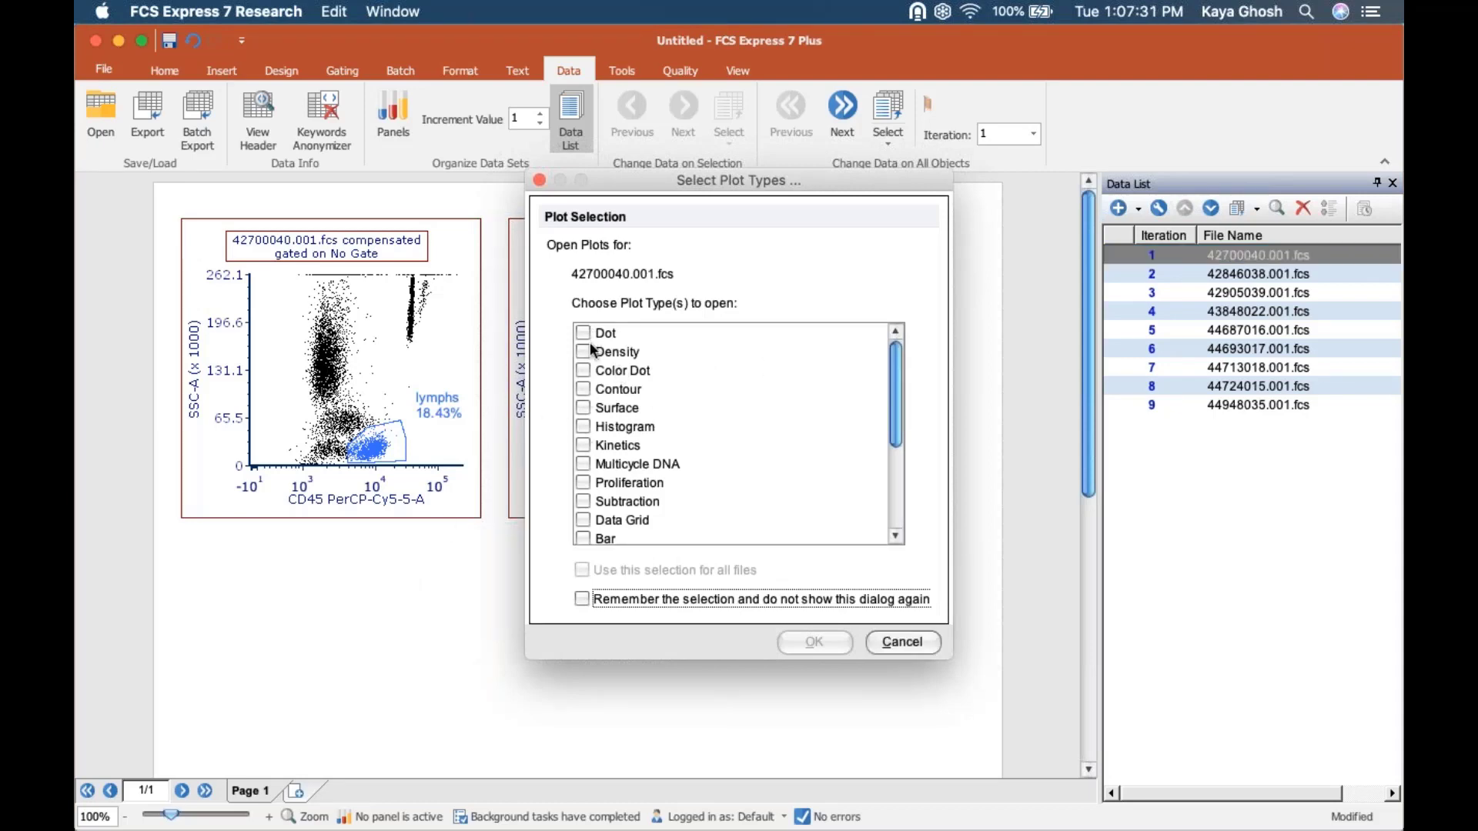
click(583, 425)
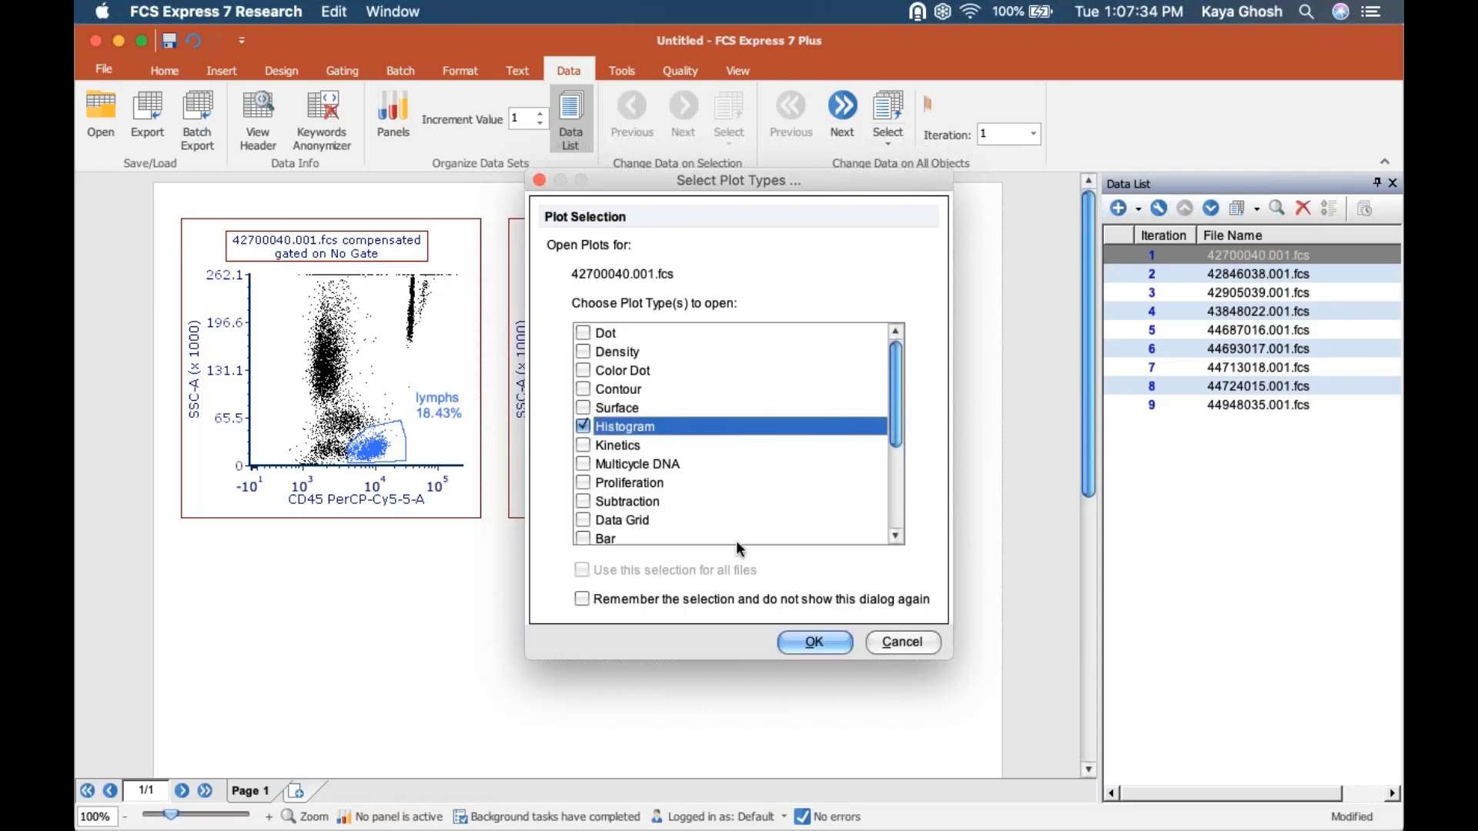
click(816, 640)
drag(622, 575, 511, 554)
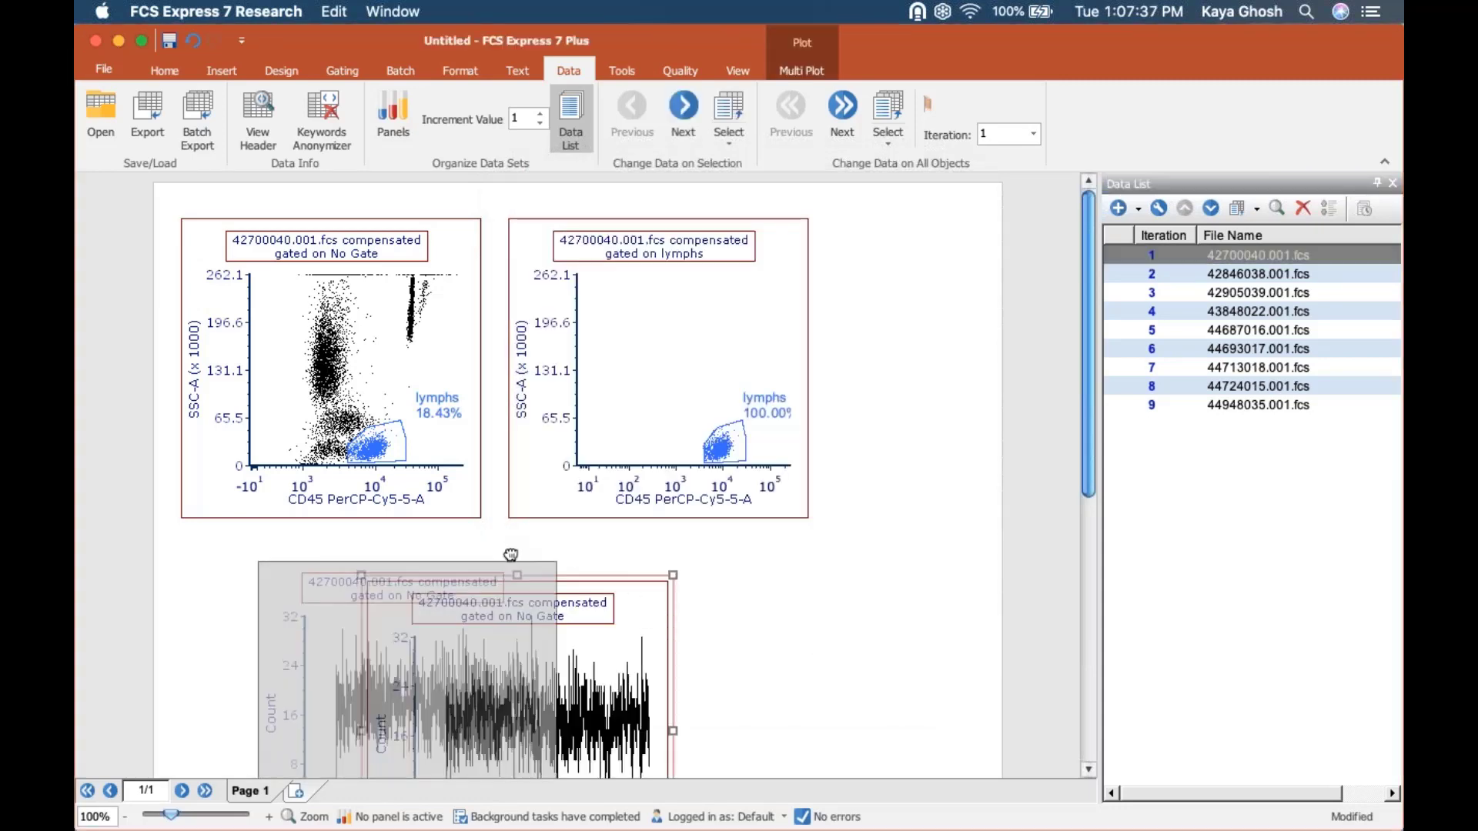
click(125, 817)
drag(565, 655, 724, 656)
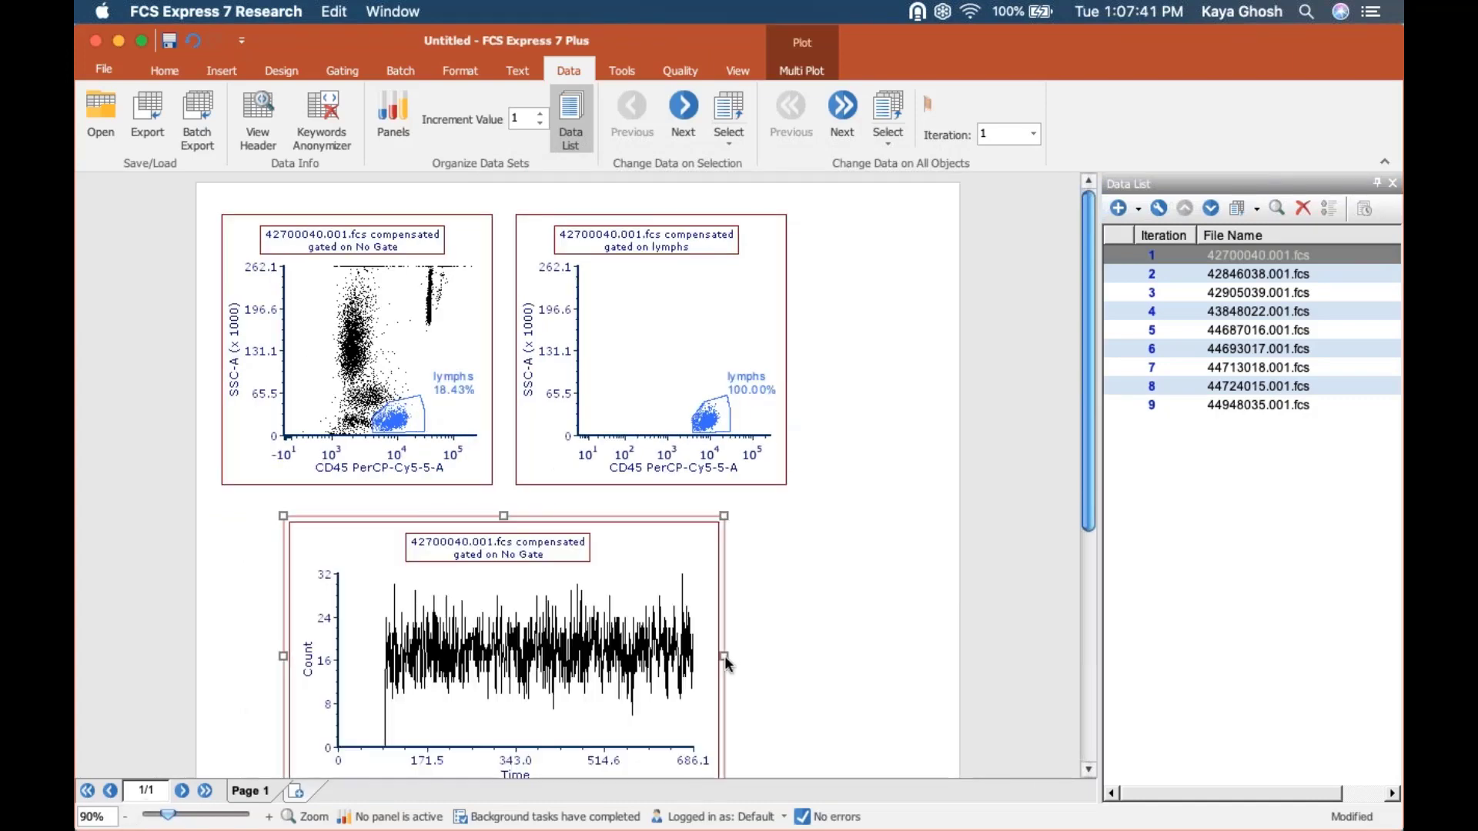
Set the histogram's X axis parameter to CD16+56 PE-A.
click(508, 766)
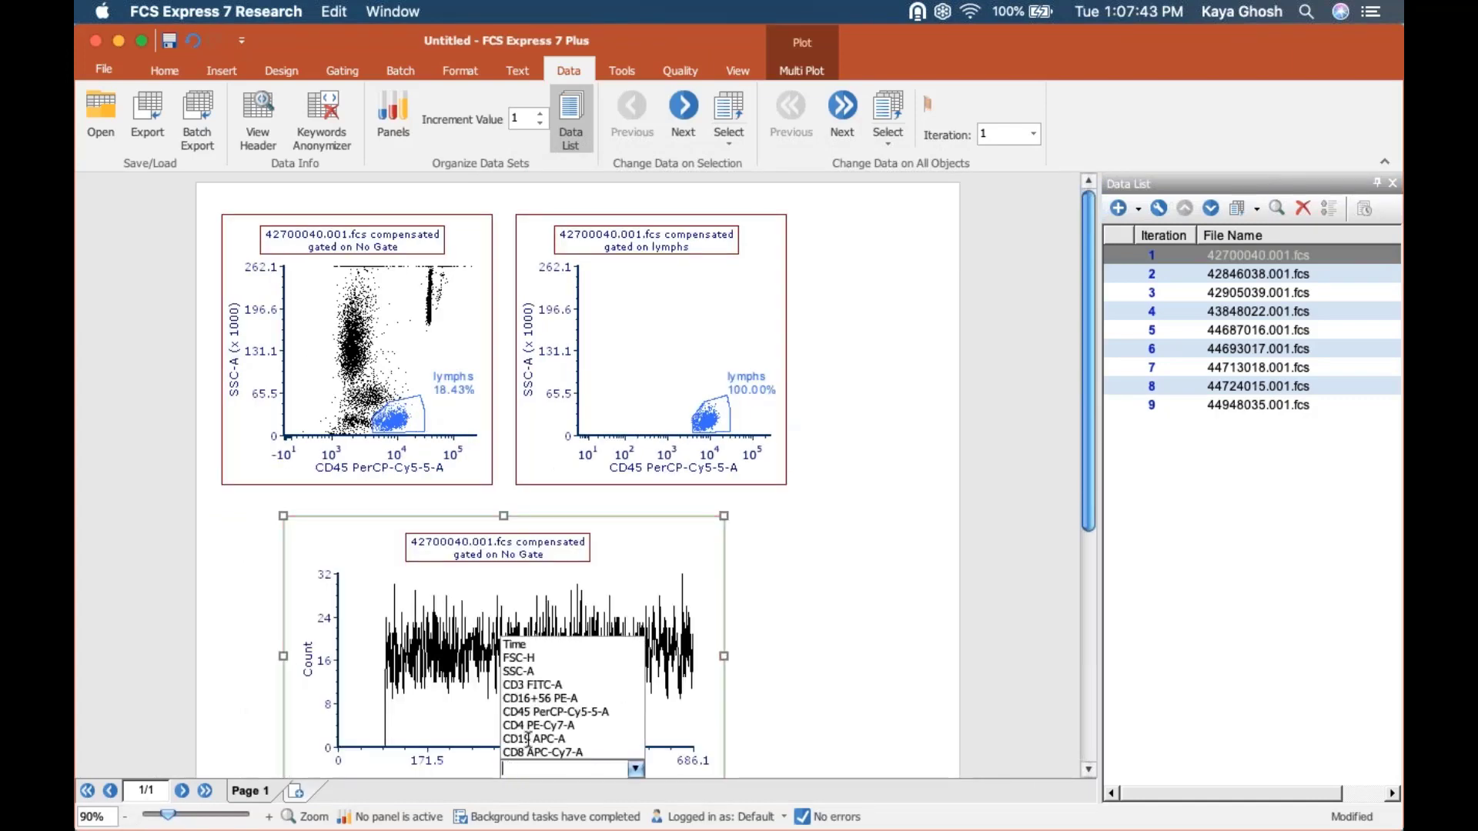
click(527, 699)
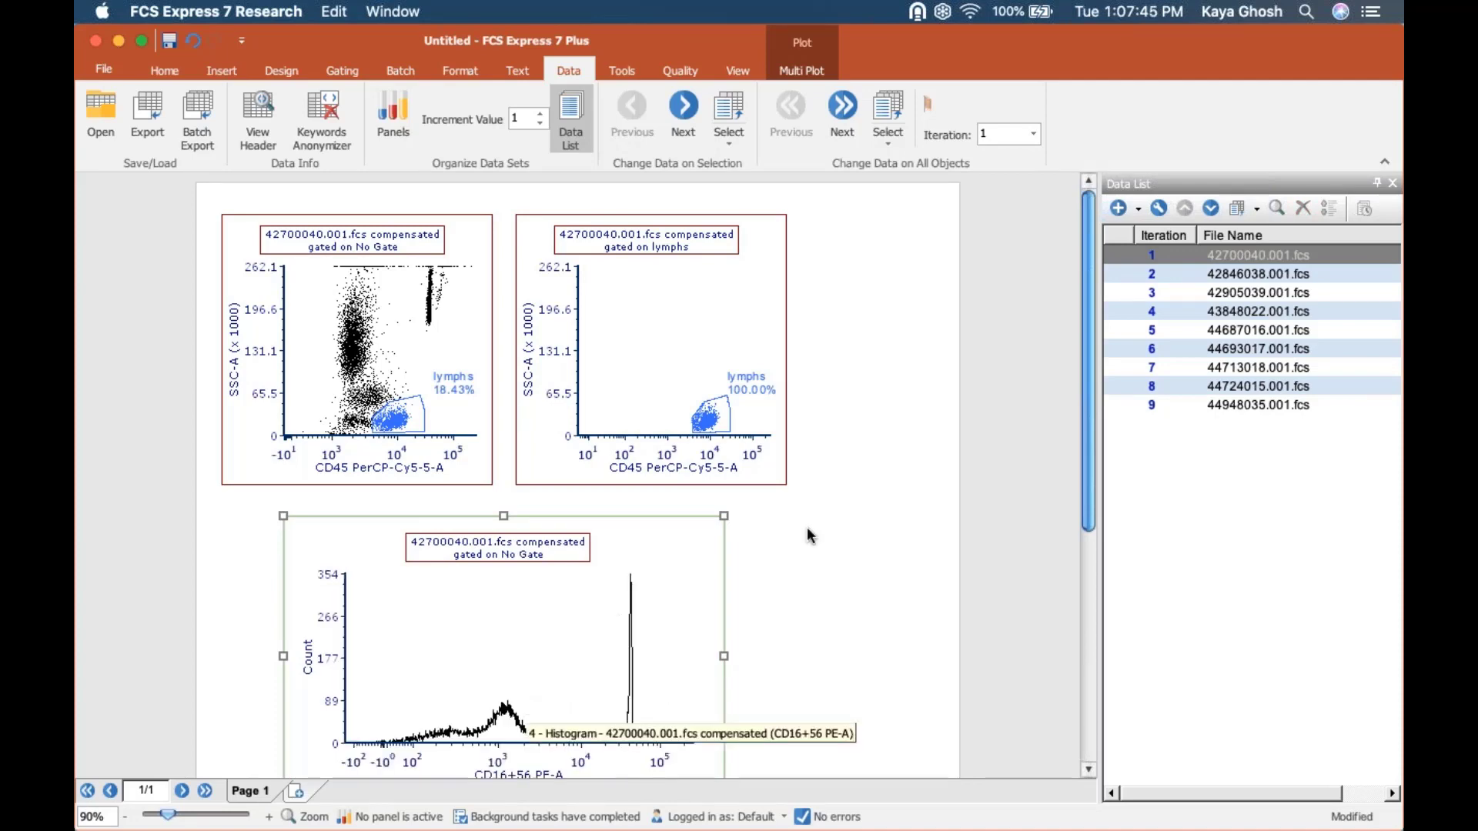
click(1213, 484)
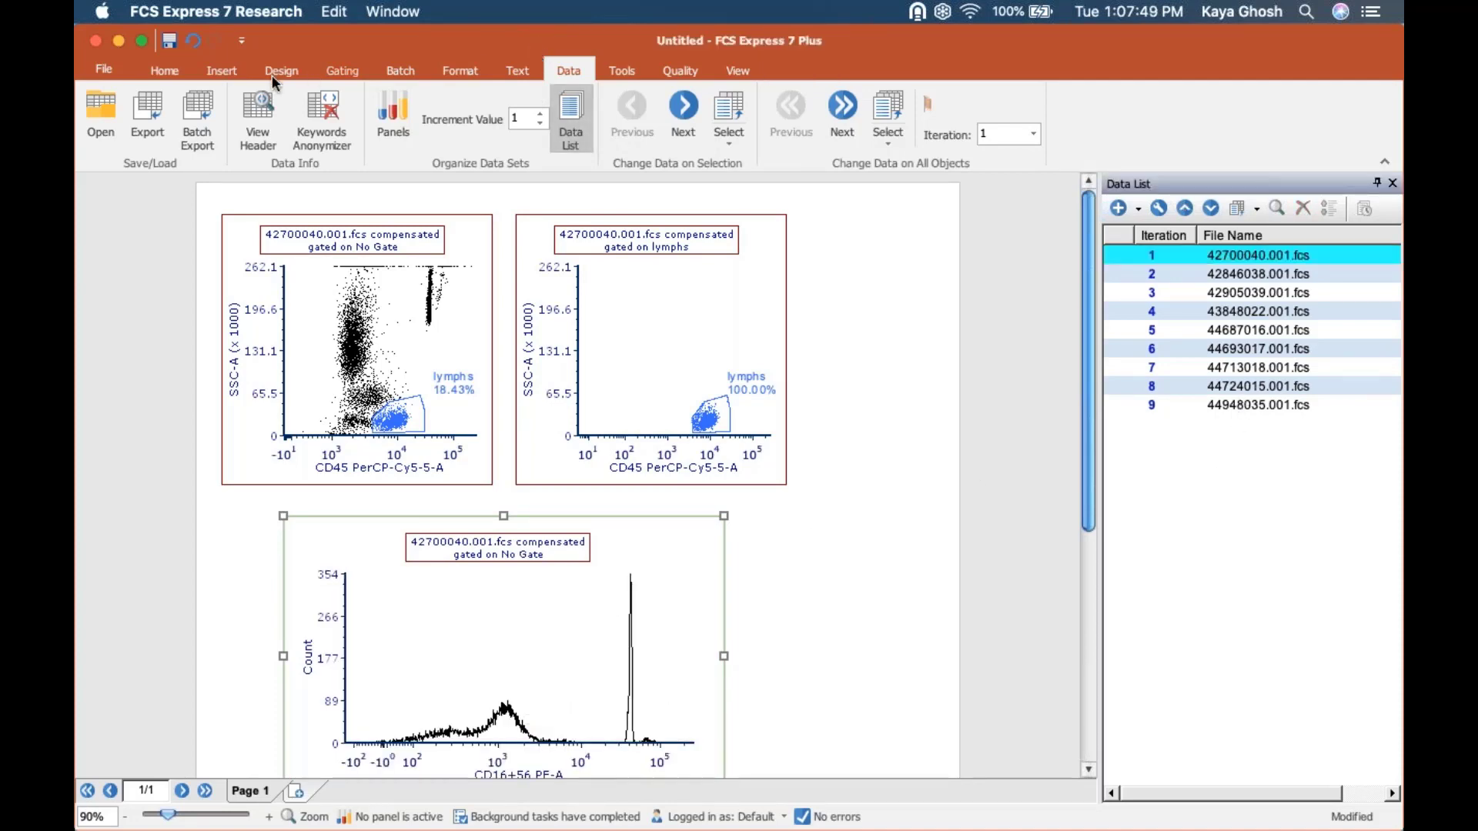
click(229, 71)
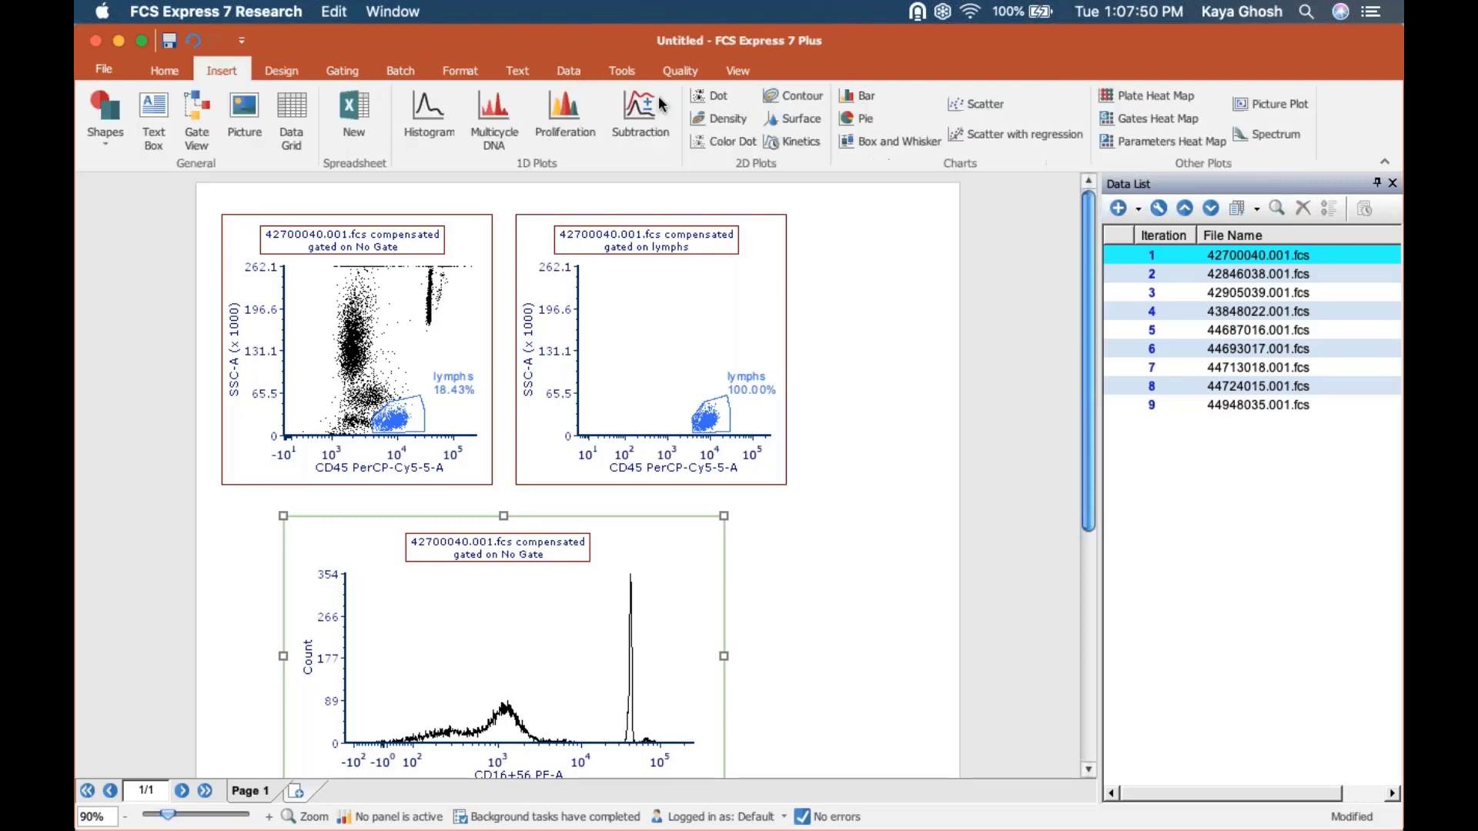
click(566, 71)
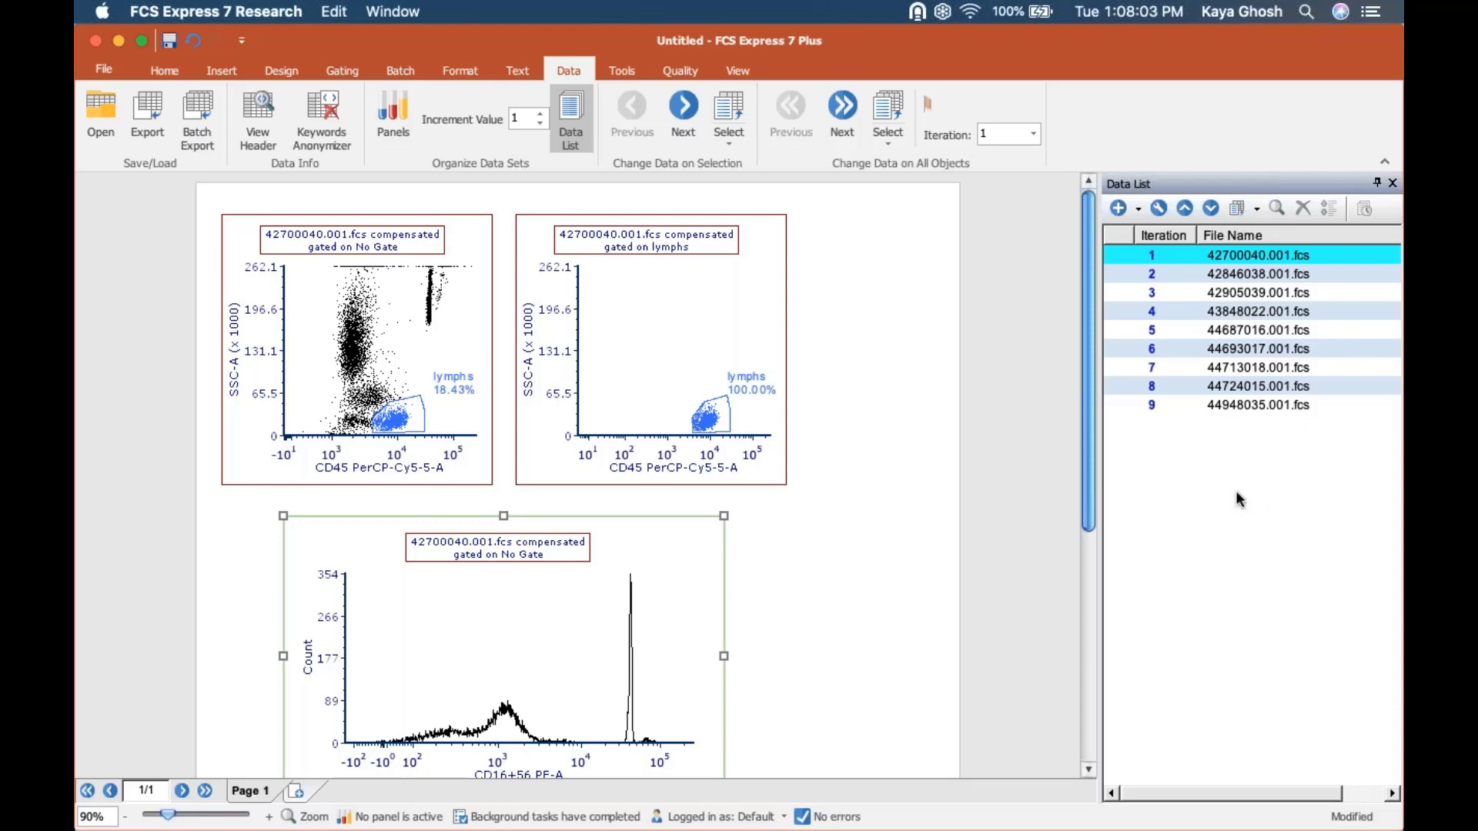
click(1139, 209)
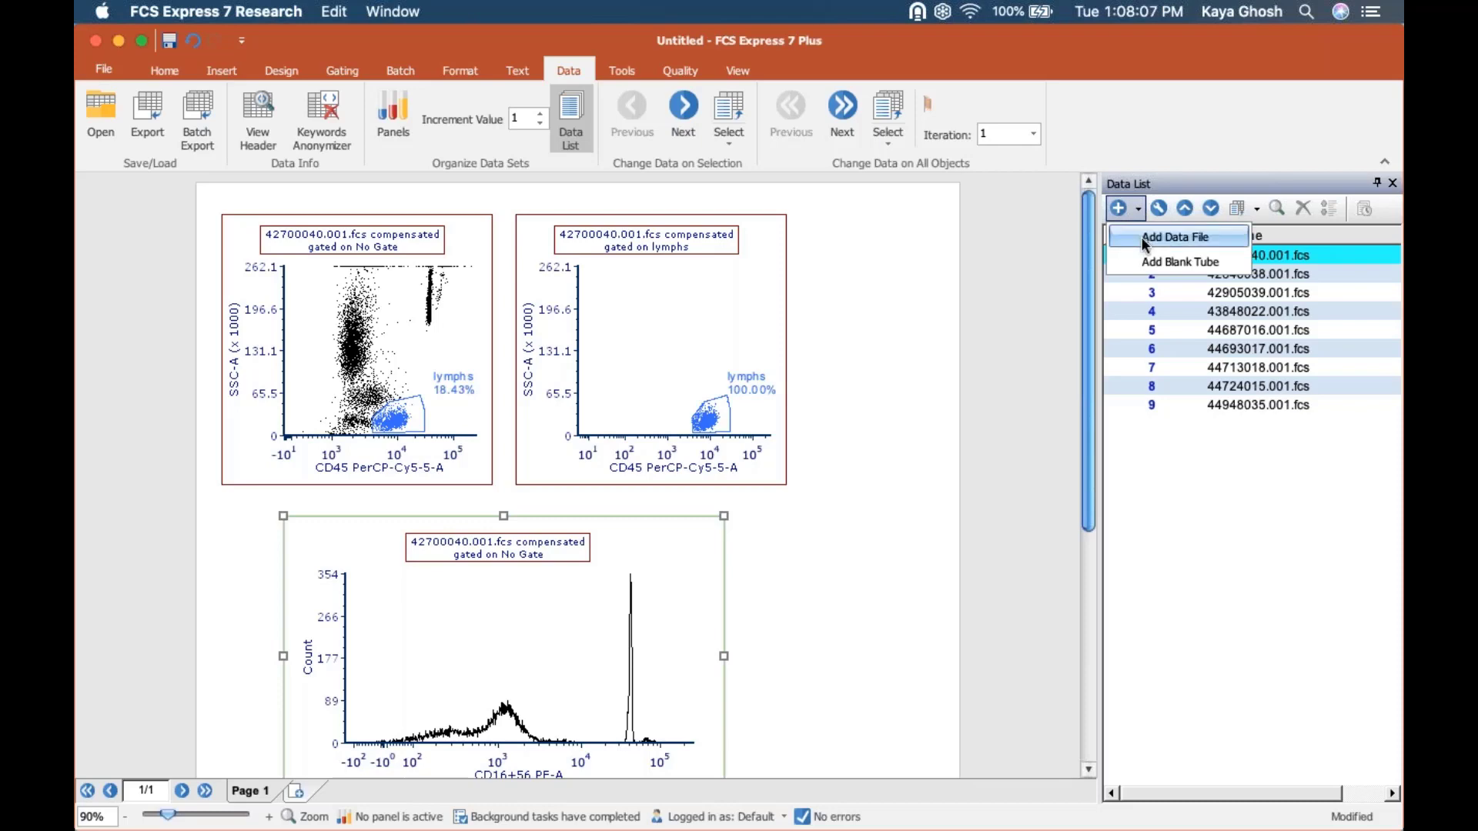
click(1016, 280)
click(1018, 281)
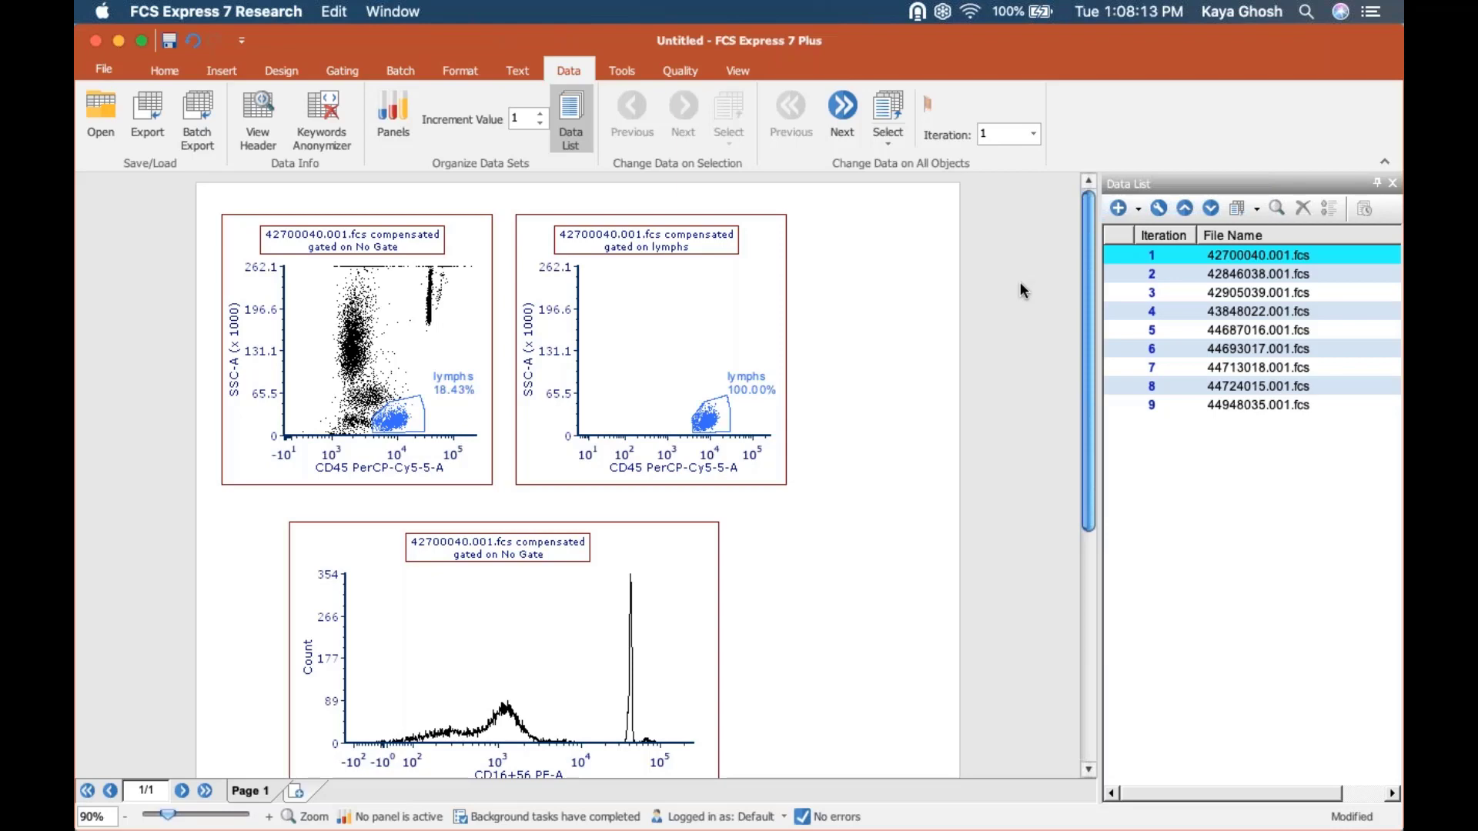
Set the lymphs-gated plot's X axis parameter to CD3 FITC-A and its Y axis parameter to CD19 APC-A.
click(645, 363)
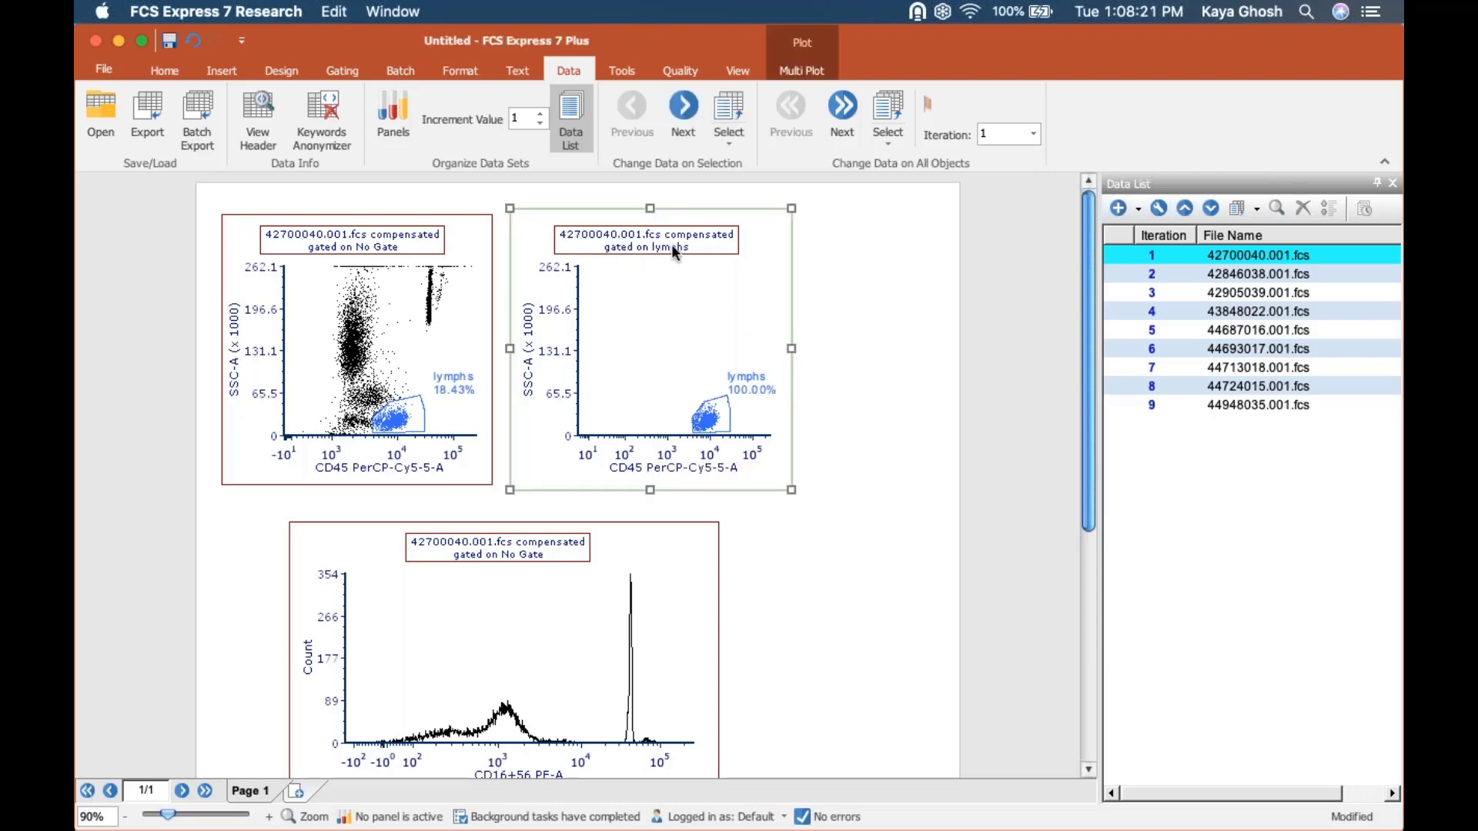
click(699, 471)
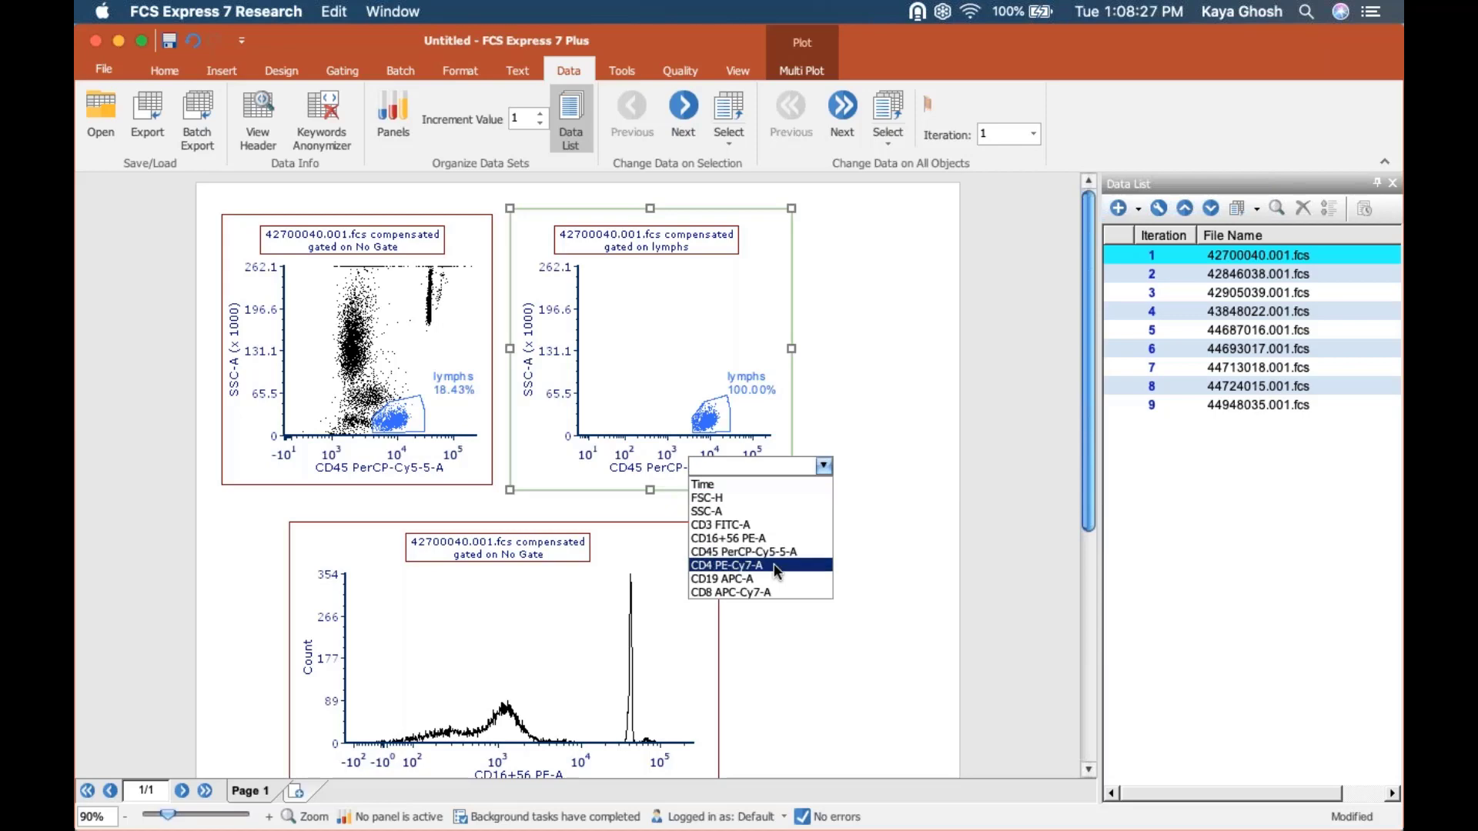
click(745, 524)
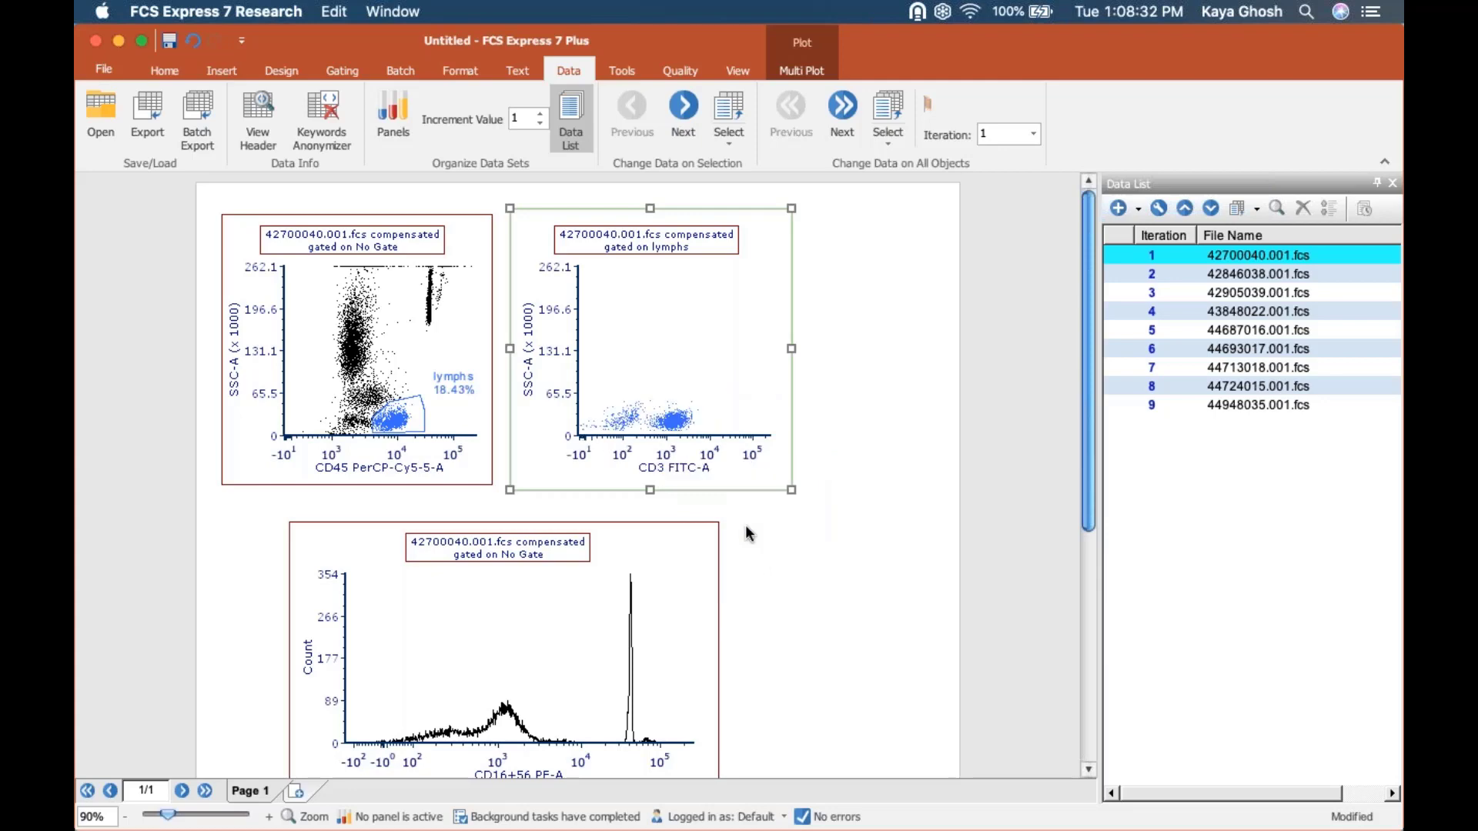
click(537, 357)
click(551, 463)
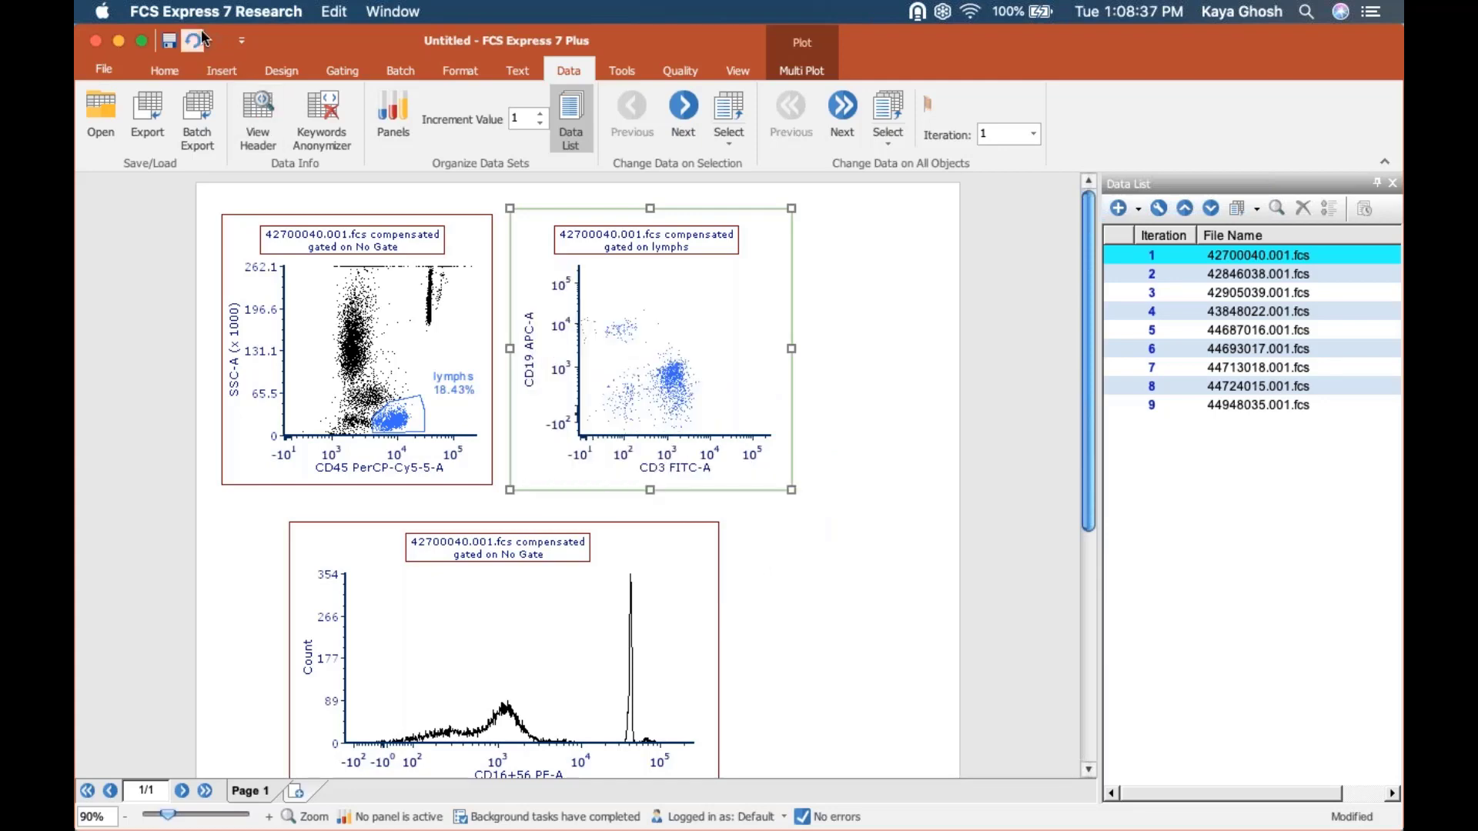
Create a rectangle gate named T cells around the CD3-positive, CD19-low cluster on the lymphs-gated plot.
click(338, 68)
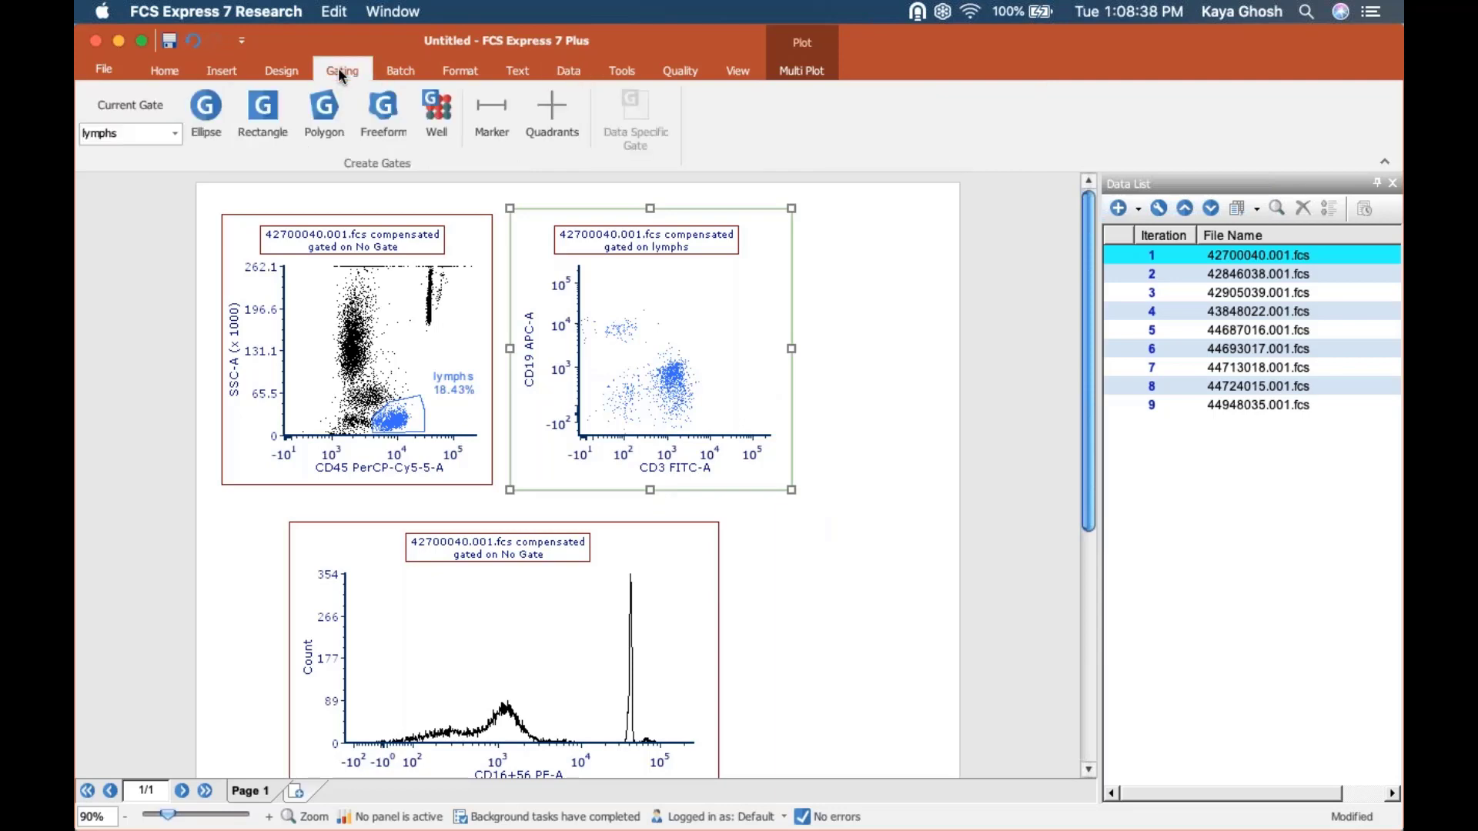
click(251, 106)
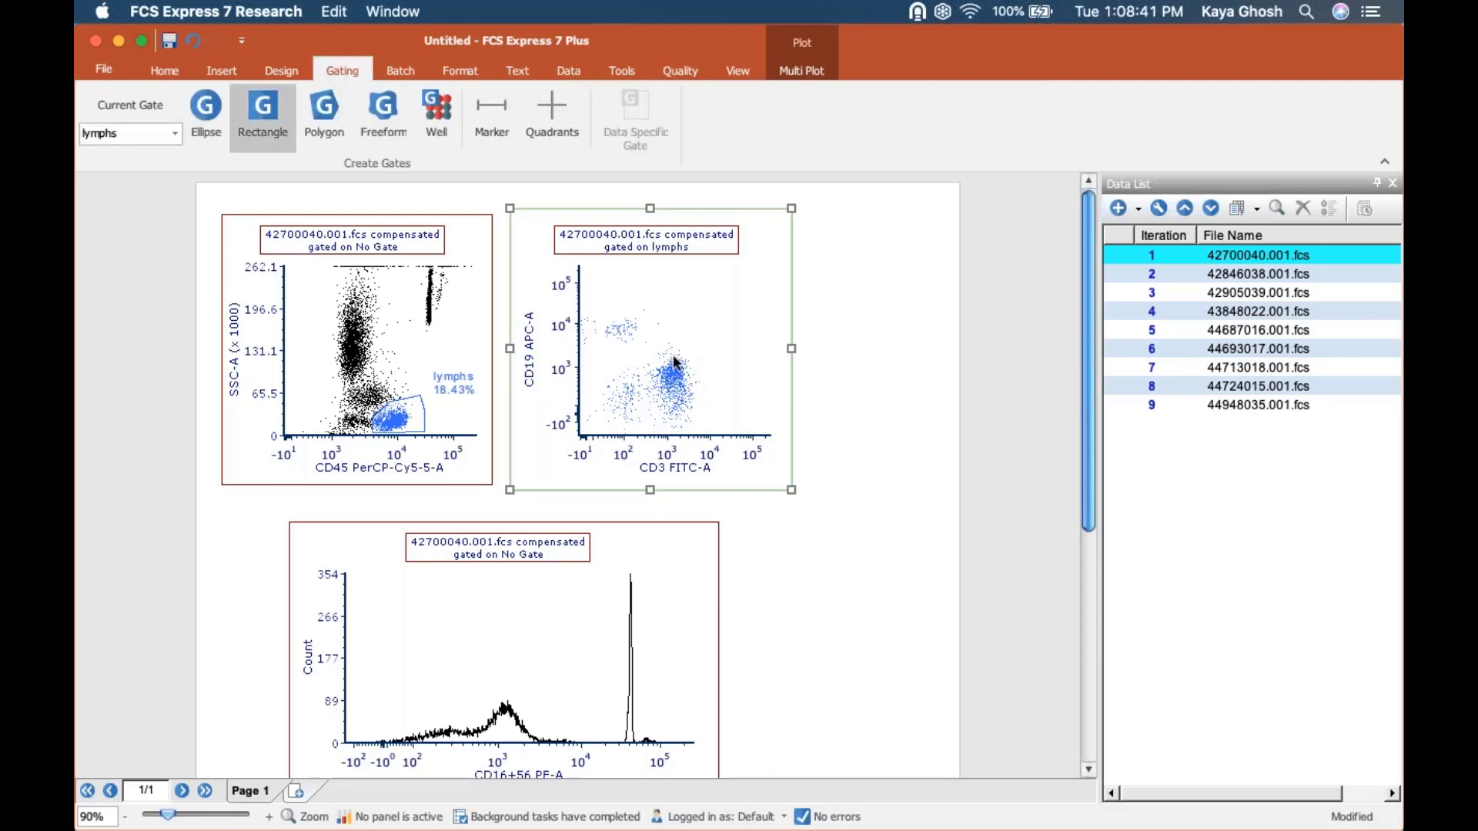
mouse_move(704, 346)
mouse_down()
mouse_move(649, 395)
mouse_move(649, 428)
mouse_up()
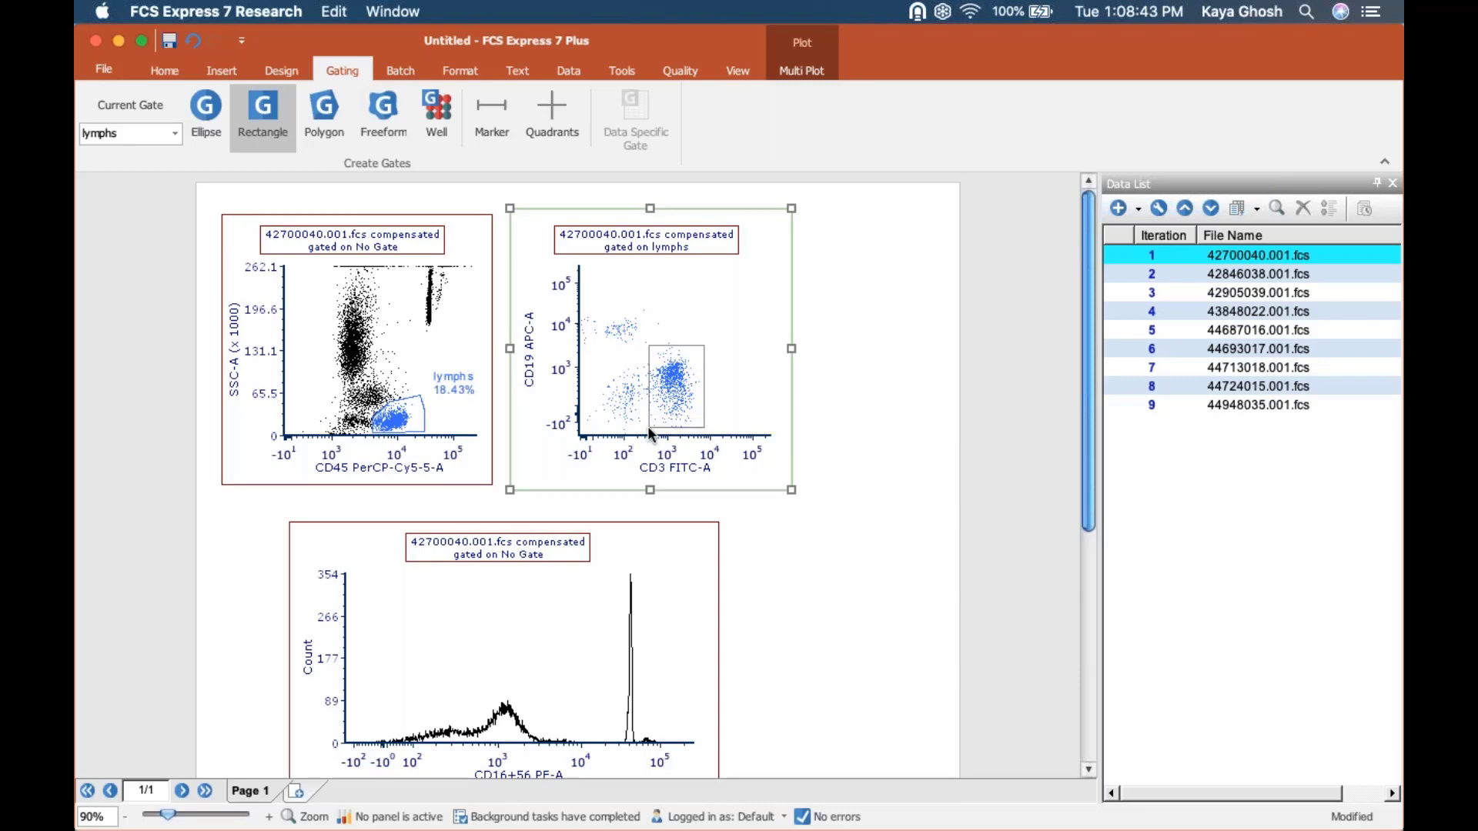
text(T cells)
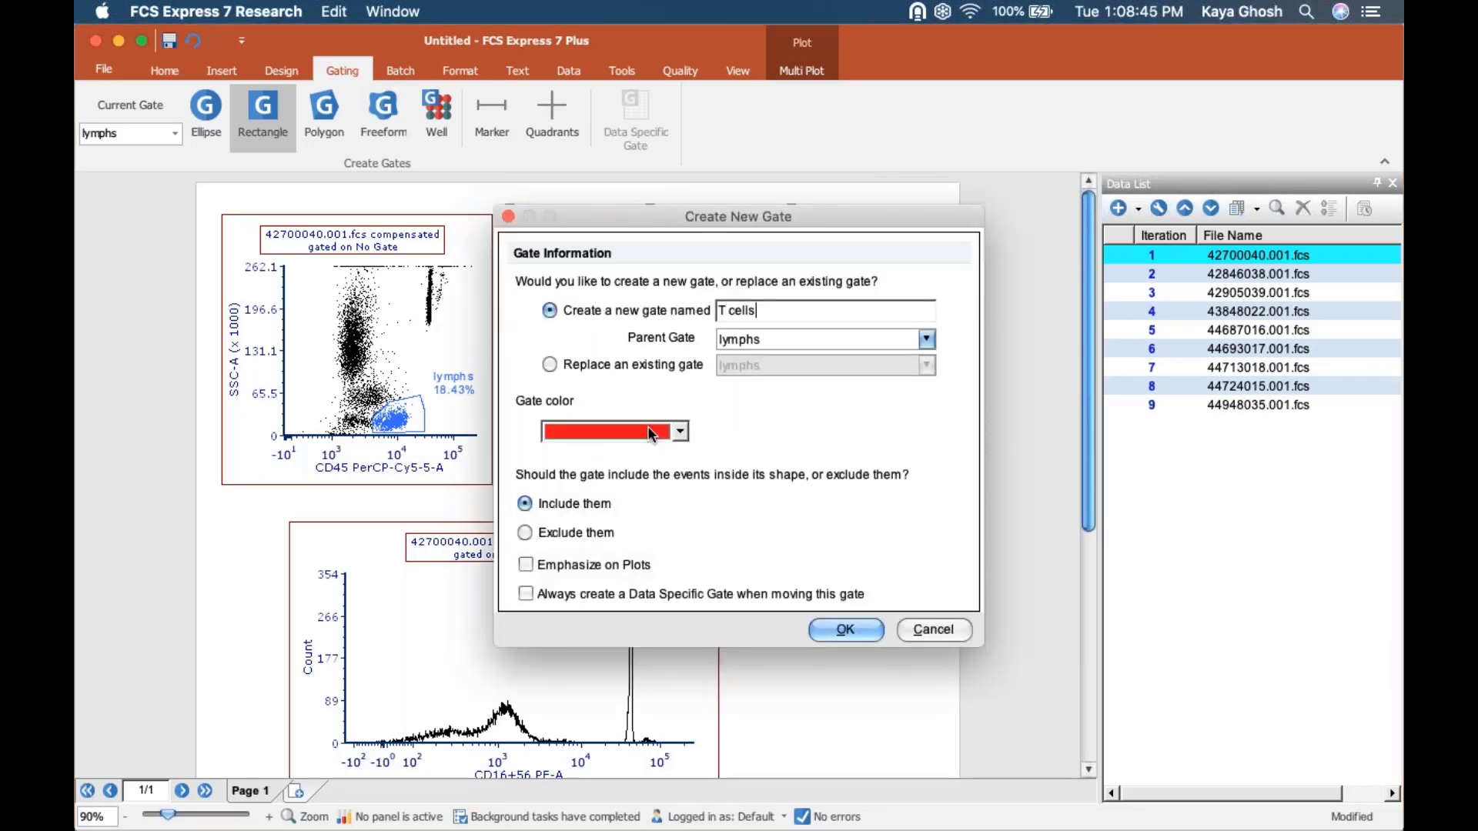
key(Return)
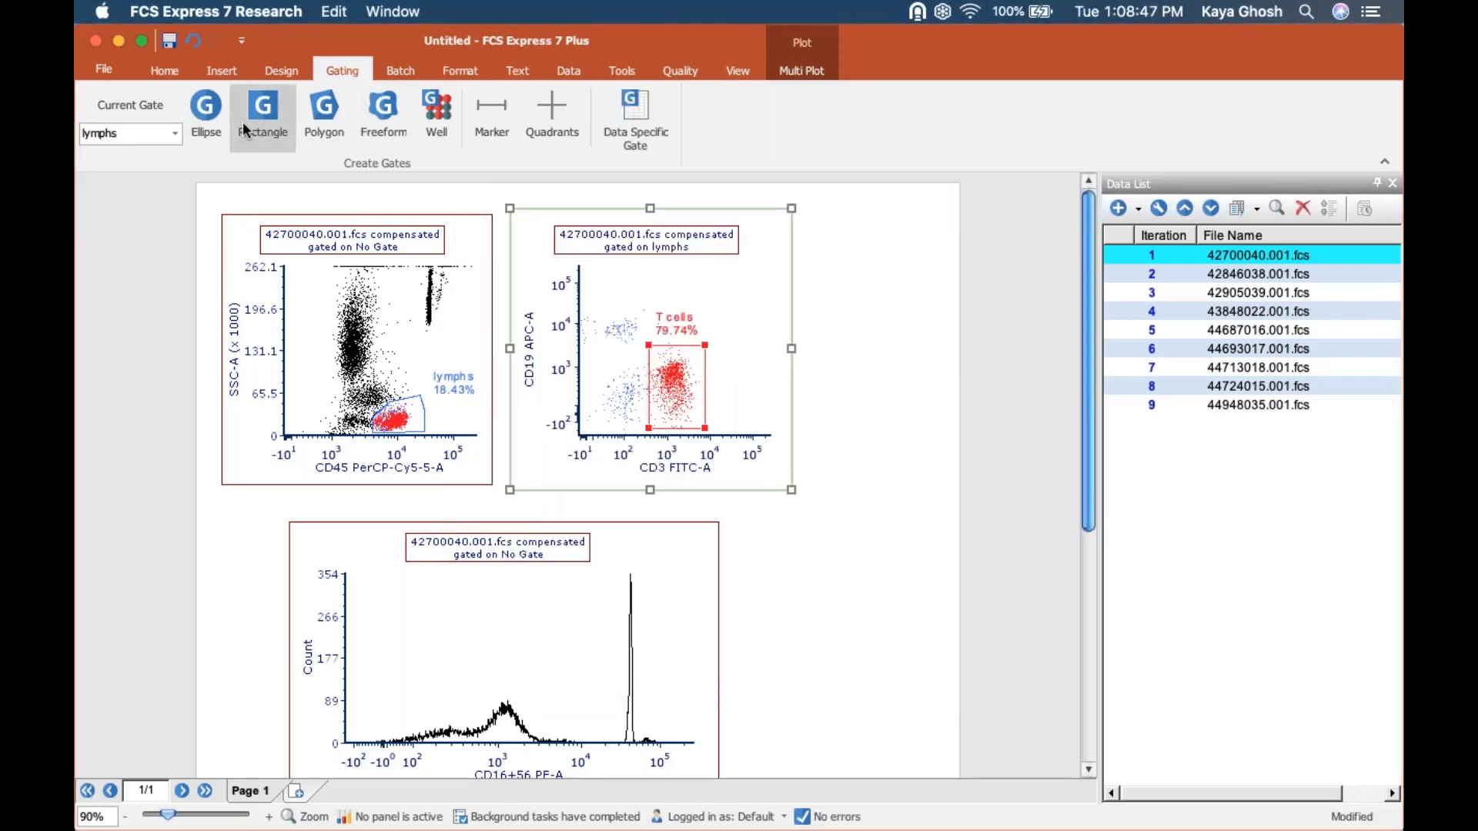
Create a teal ellipse gate named B cells around the CD19-positive, CD3-low cluster on the lymphs-gated plot.
click(217, 112)
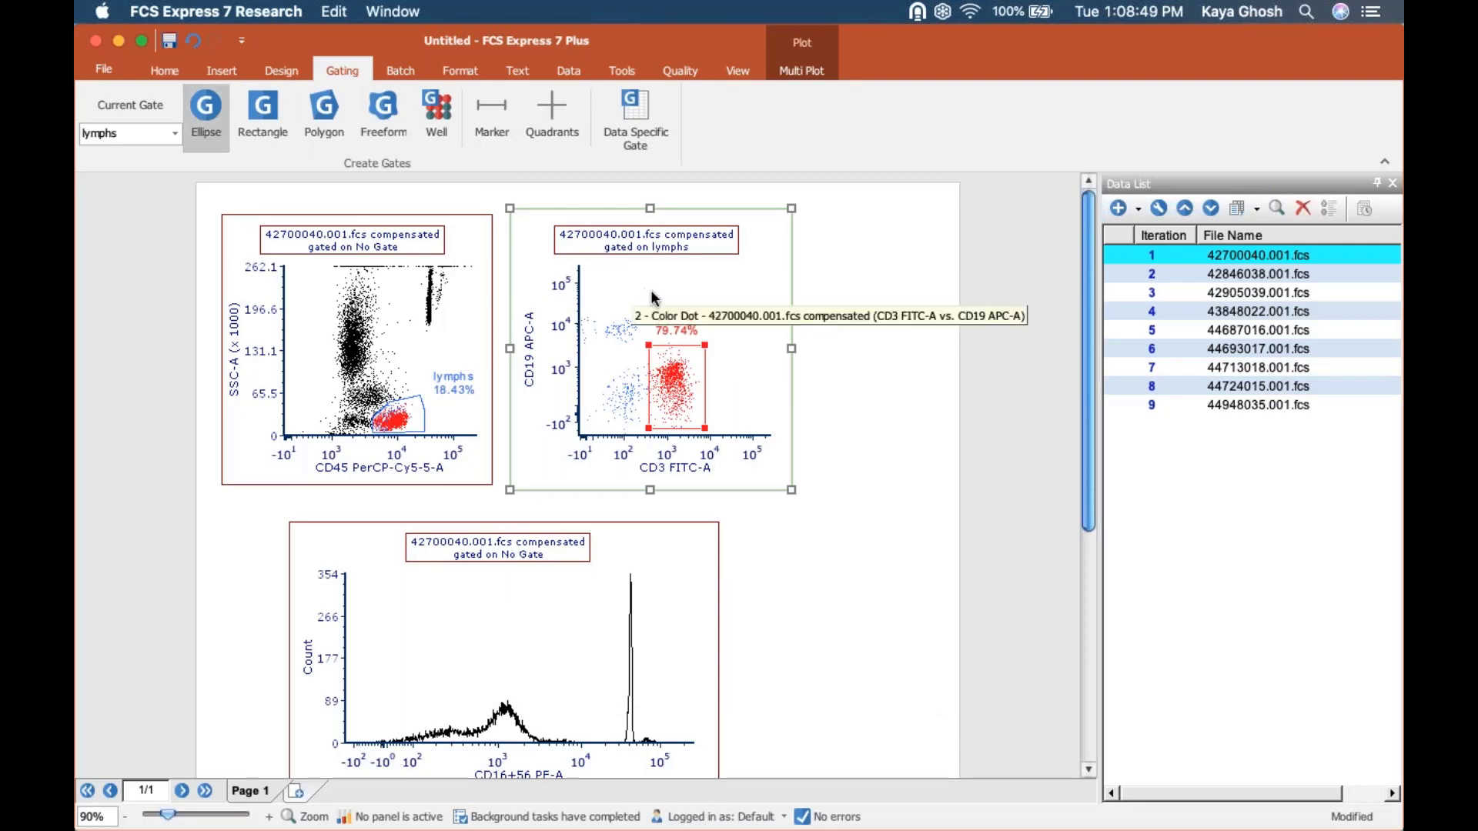
drag(651, 294, 581, 346)
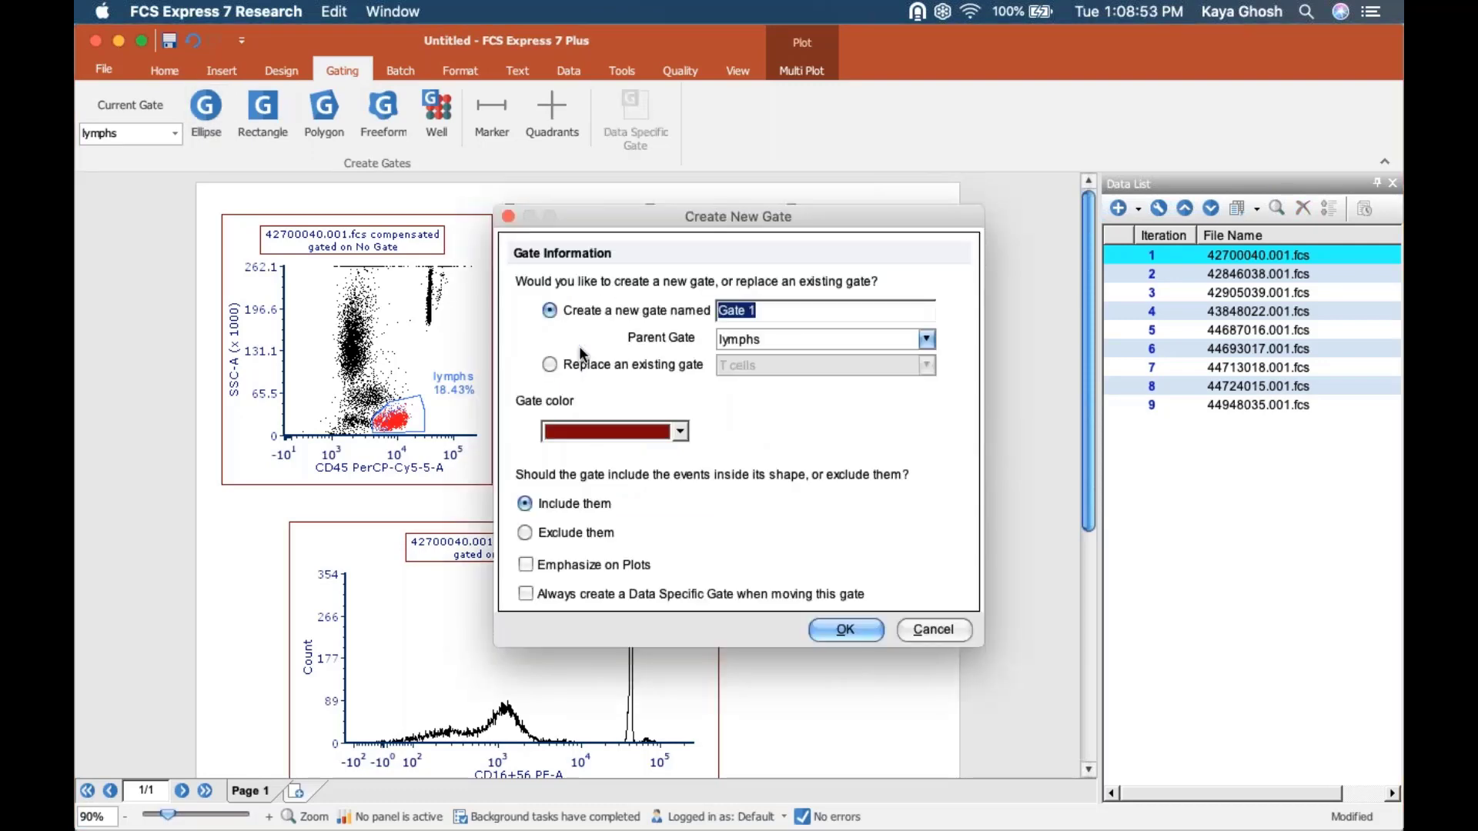
text(B cells)
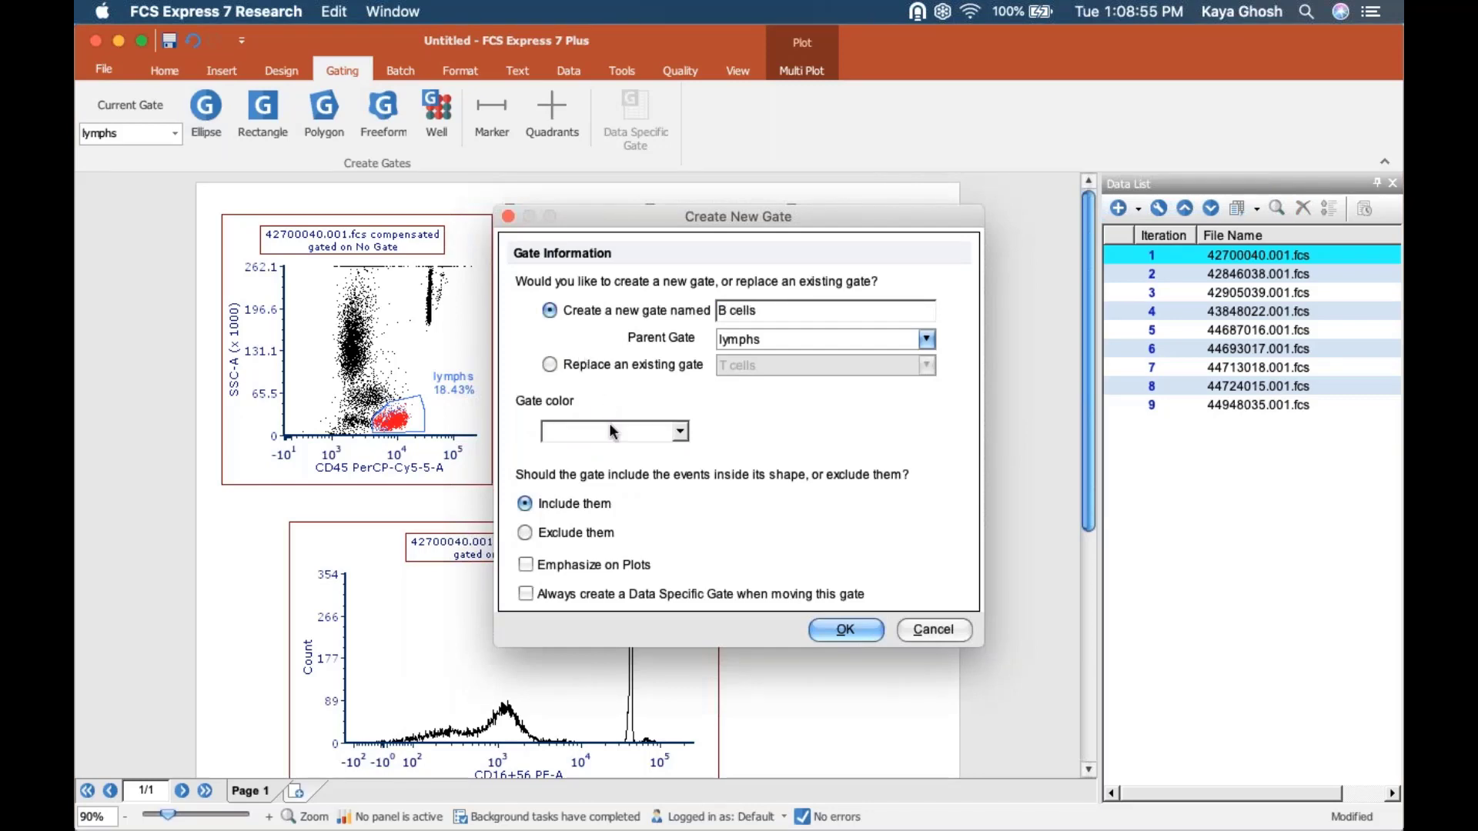
click(608, 424)
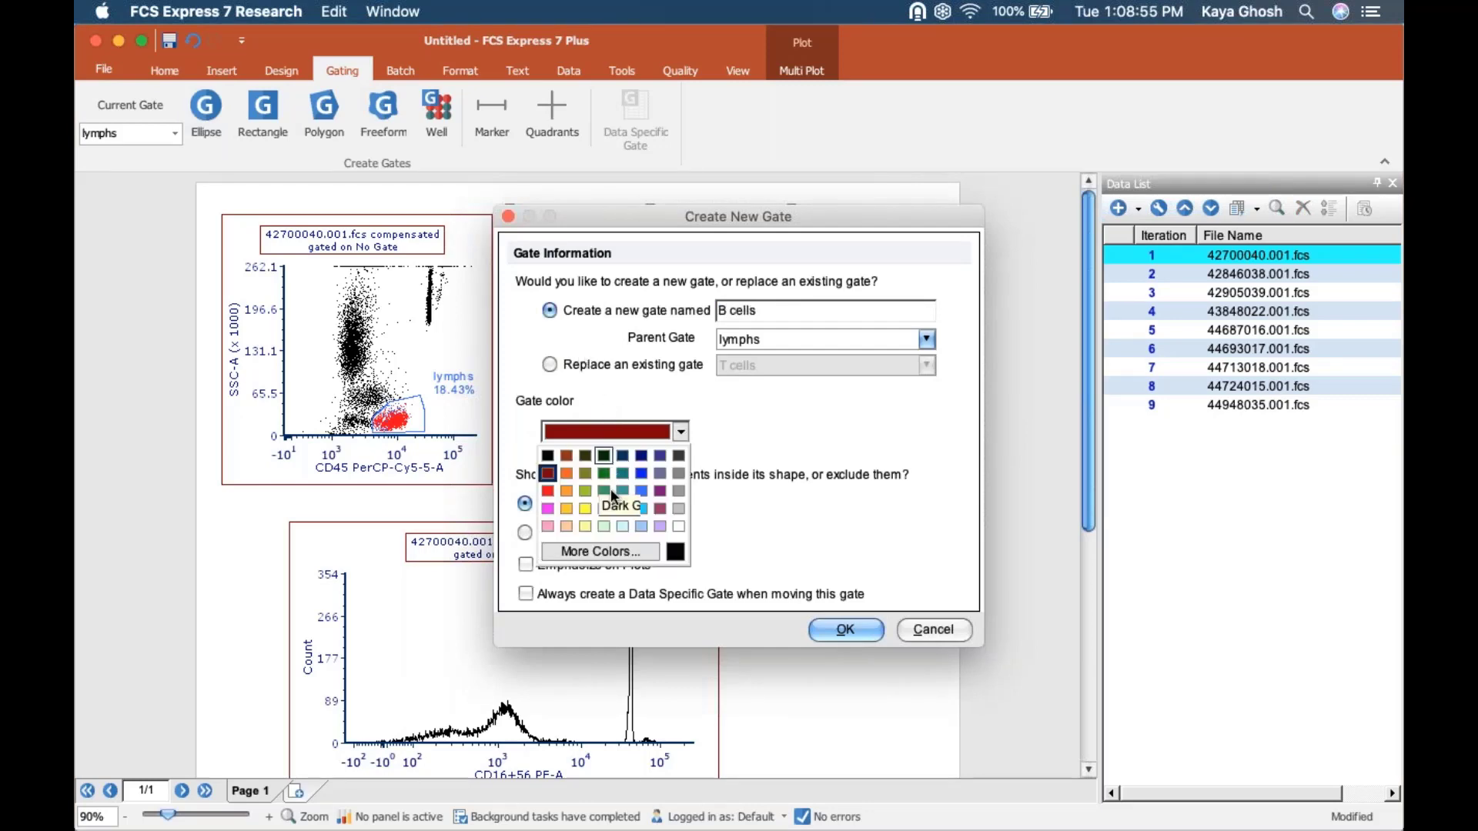
click(622, 491)
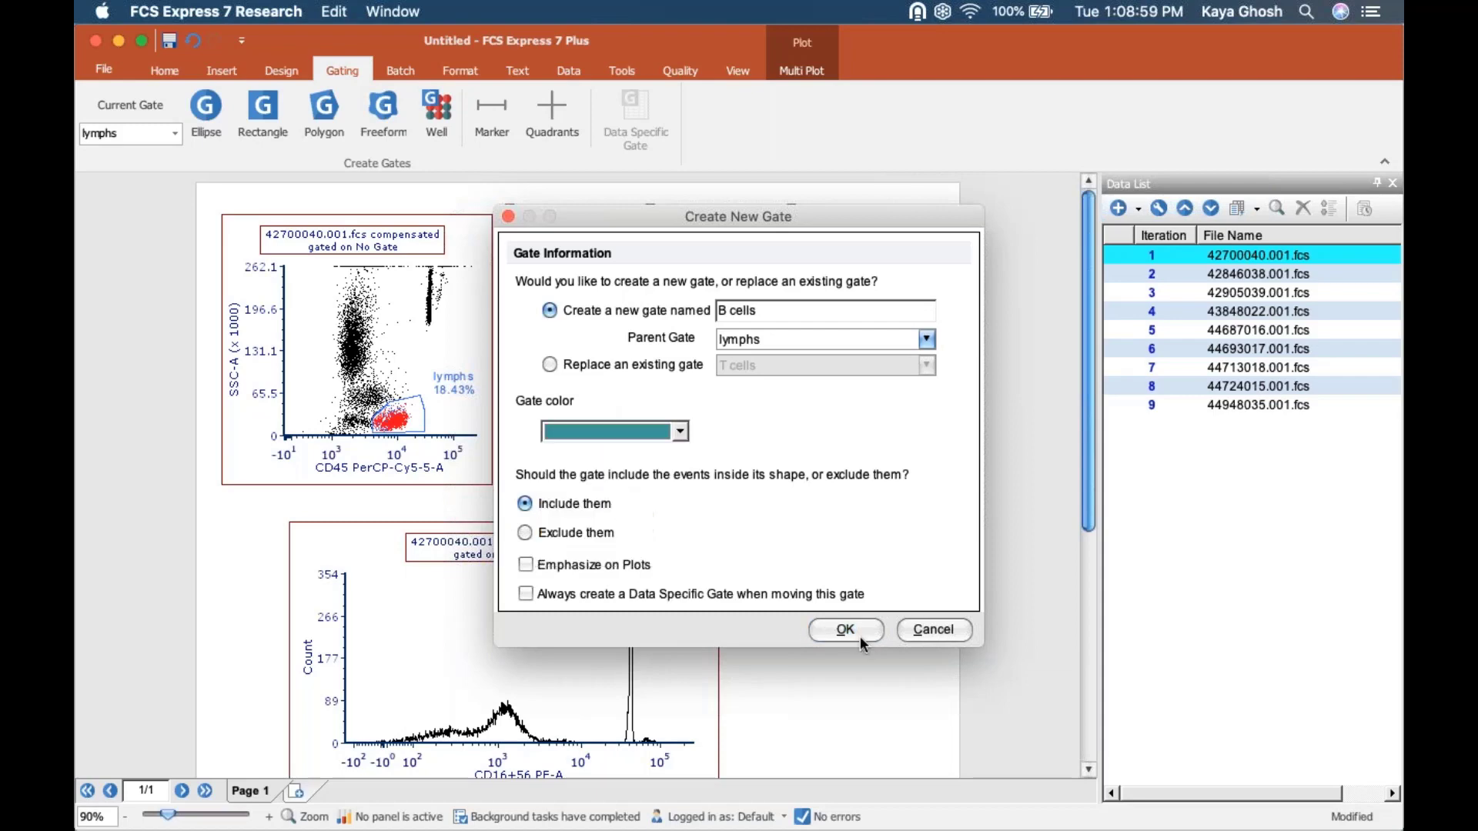
click(845, 630)
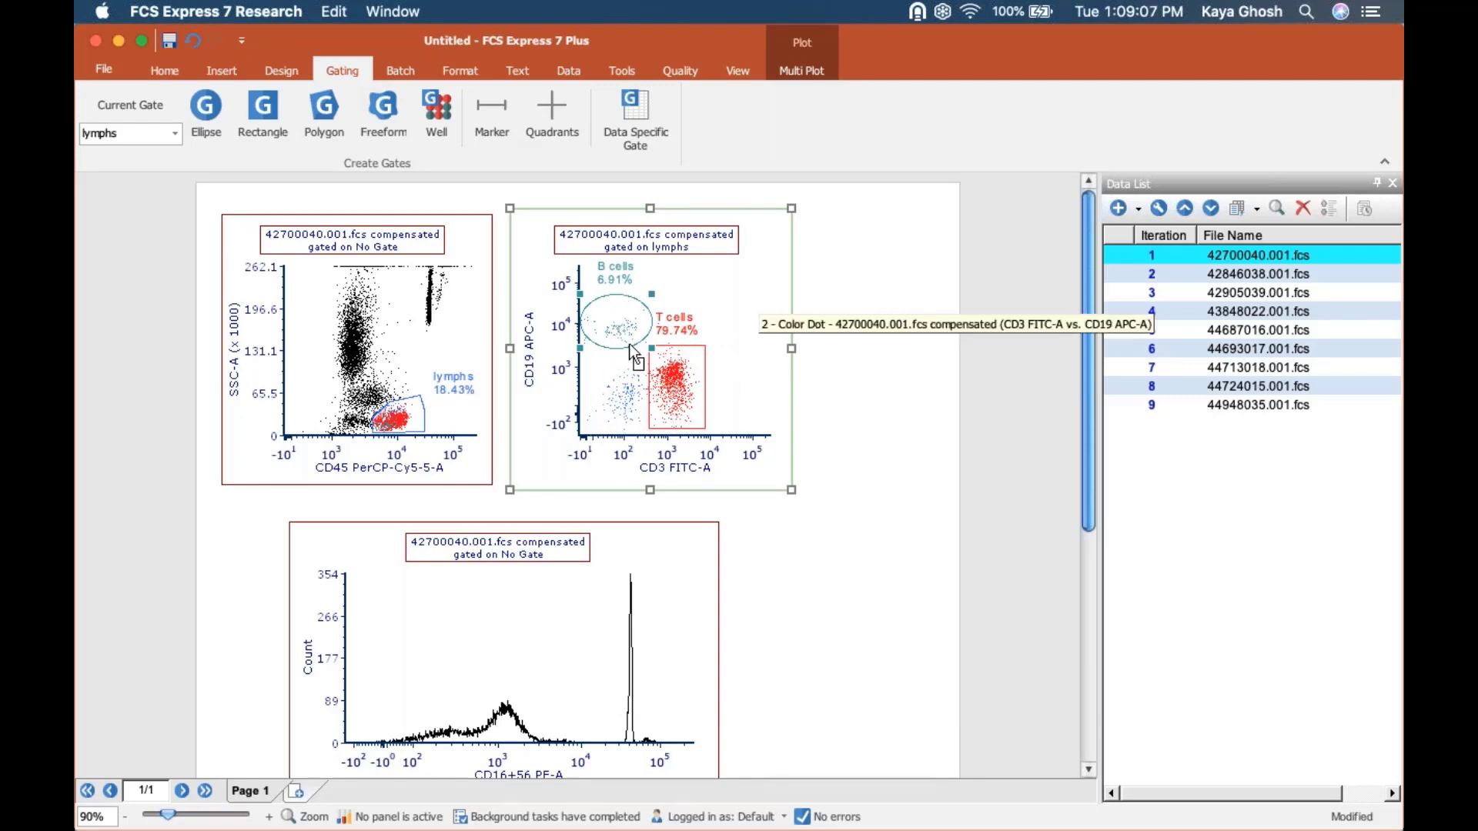
Shift the T cells gate slightly downward on the CD3 FITC-A vs. CD19 APC-A plot.
click(399, 314)
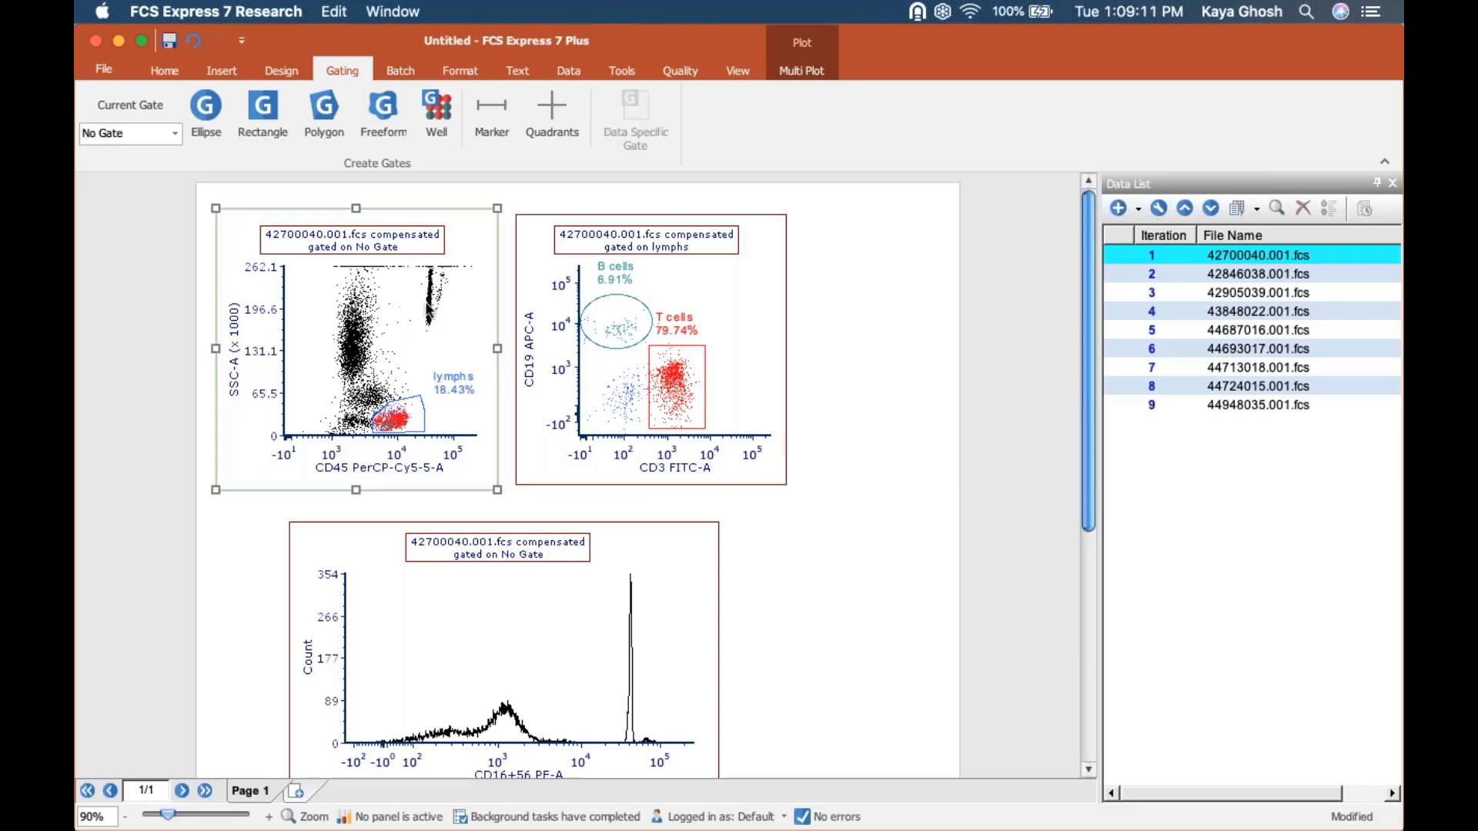
click(730, 298)
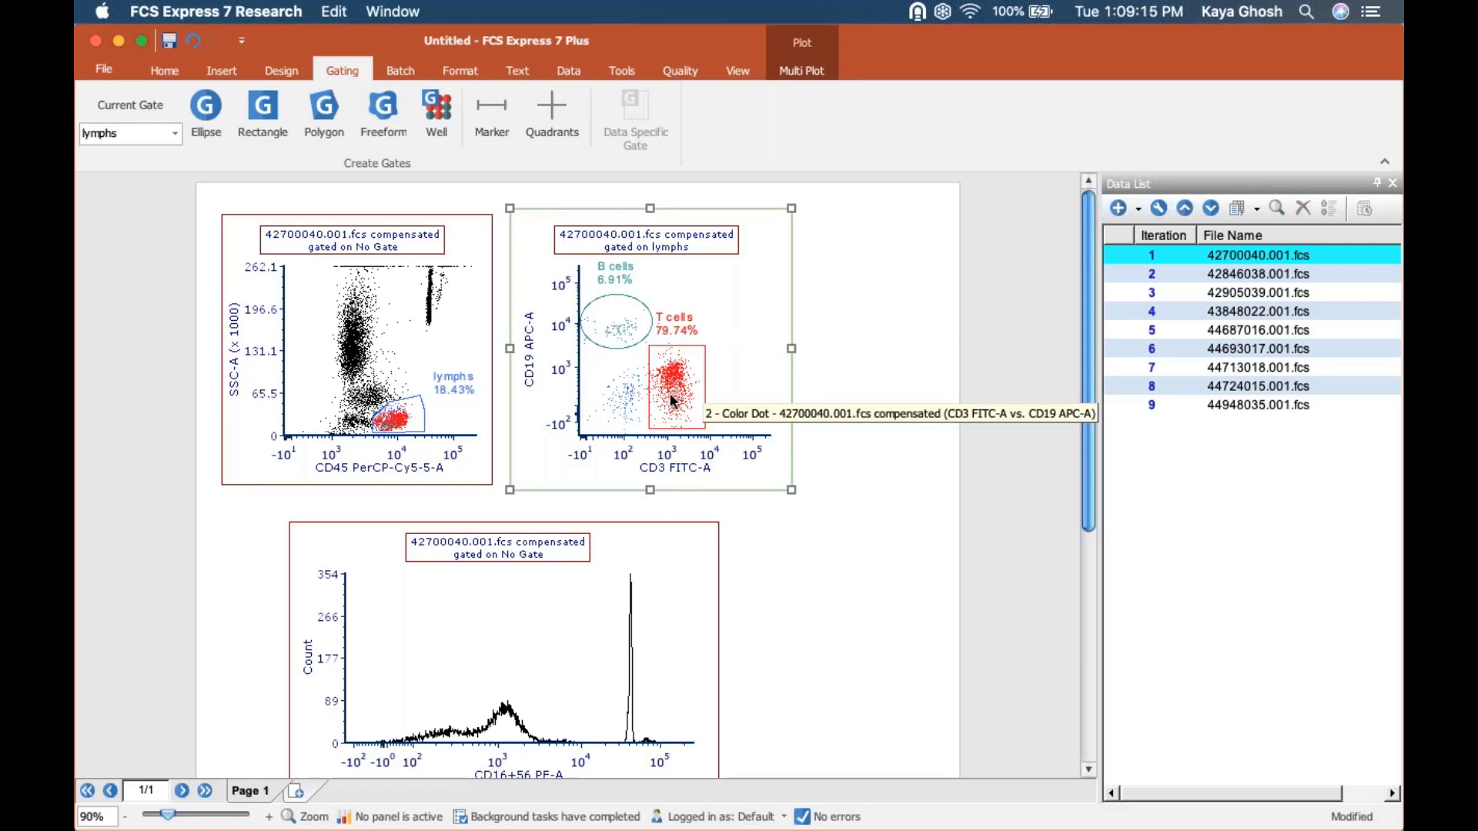
mouse_move(670, 378)
mouse_down()
mouse_move(692, 352)
mouse_move(719, 400)
mouse_move(699, 379)
mouse_move(610, 383)
mouse_move(681, 358)
mouse_move(689, 385)
mouse_move(715, 389)
mouse_move(696, 370)
mouse_move(674, 391)
mouse_move(613, 381)
mouse_move(702, 314)
mouse_move(679, 390)
mouse_move(627, 388)
mouse_move(689, 383)
mouse_move(676, 389)
mouse_up()
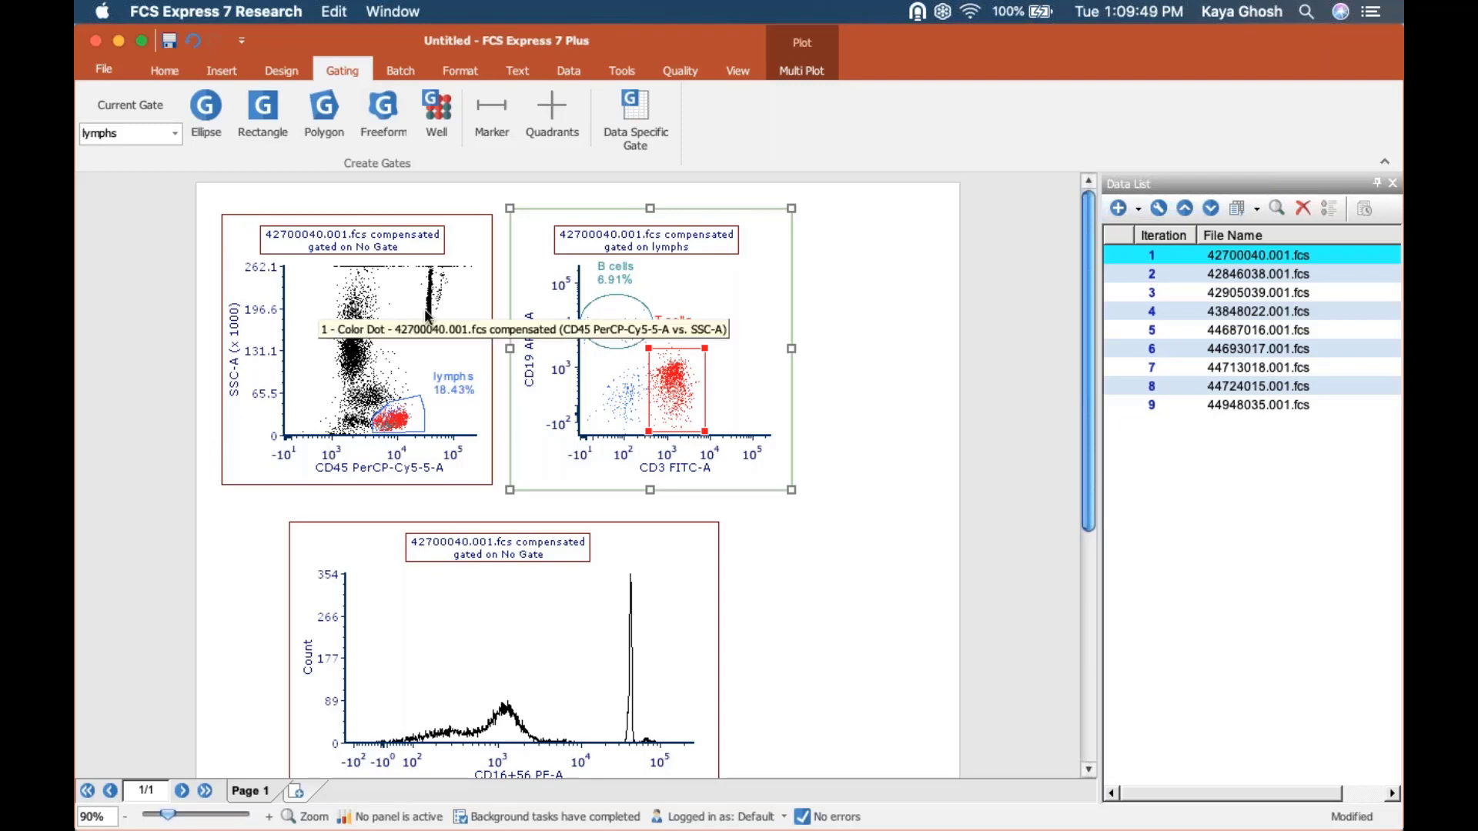
Select both color dot plots together and change their plot type to Density.
click(379, 339)
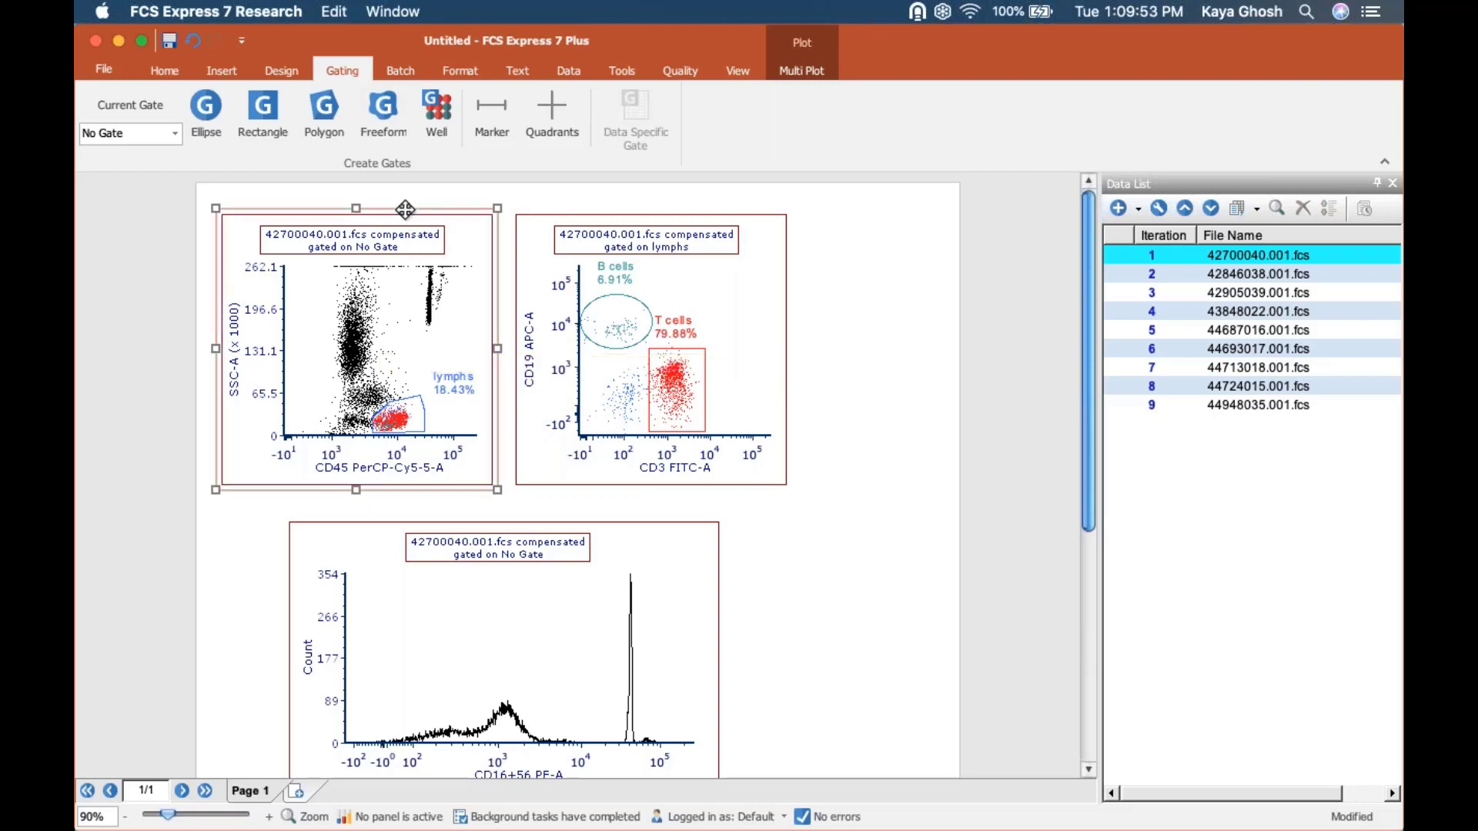
click(462, 70)
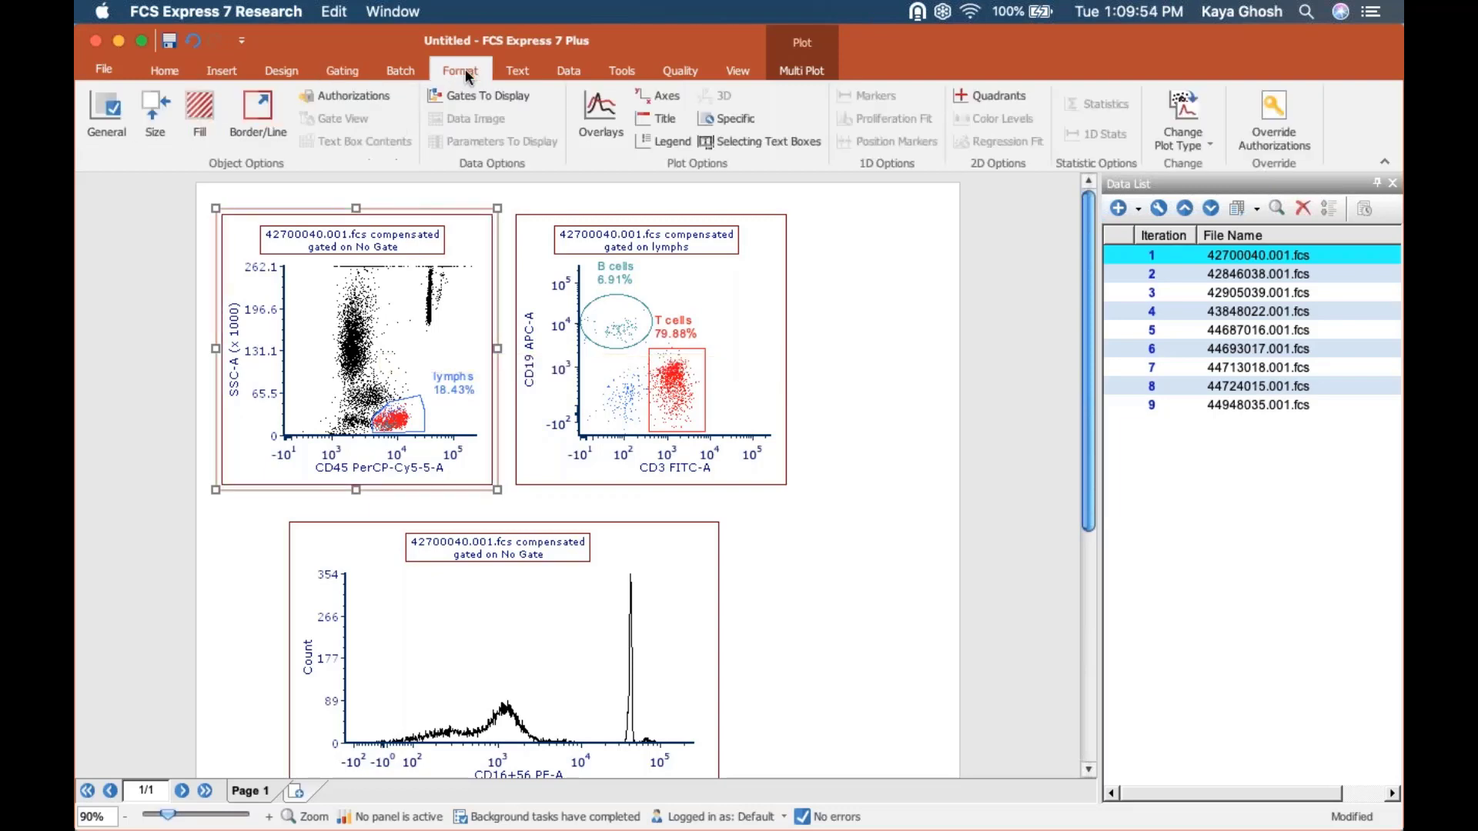
click(149, 229)
drag(169, 202, 882, 534)
click(1204, 96)
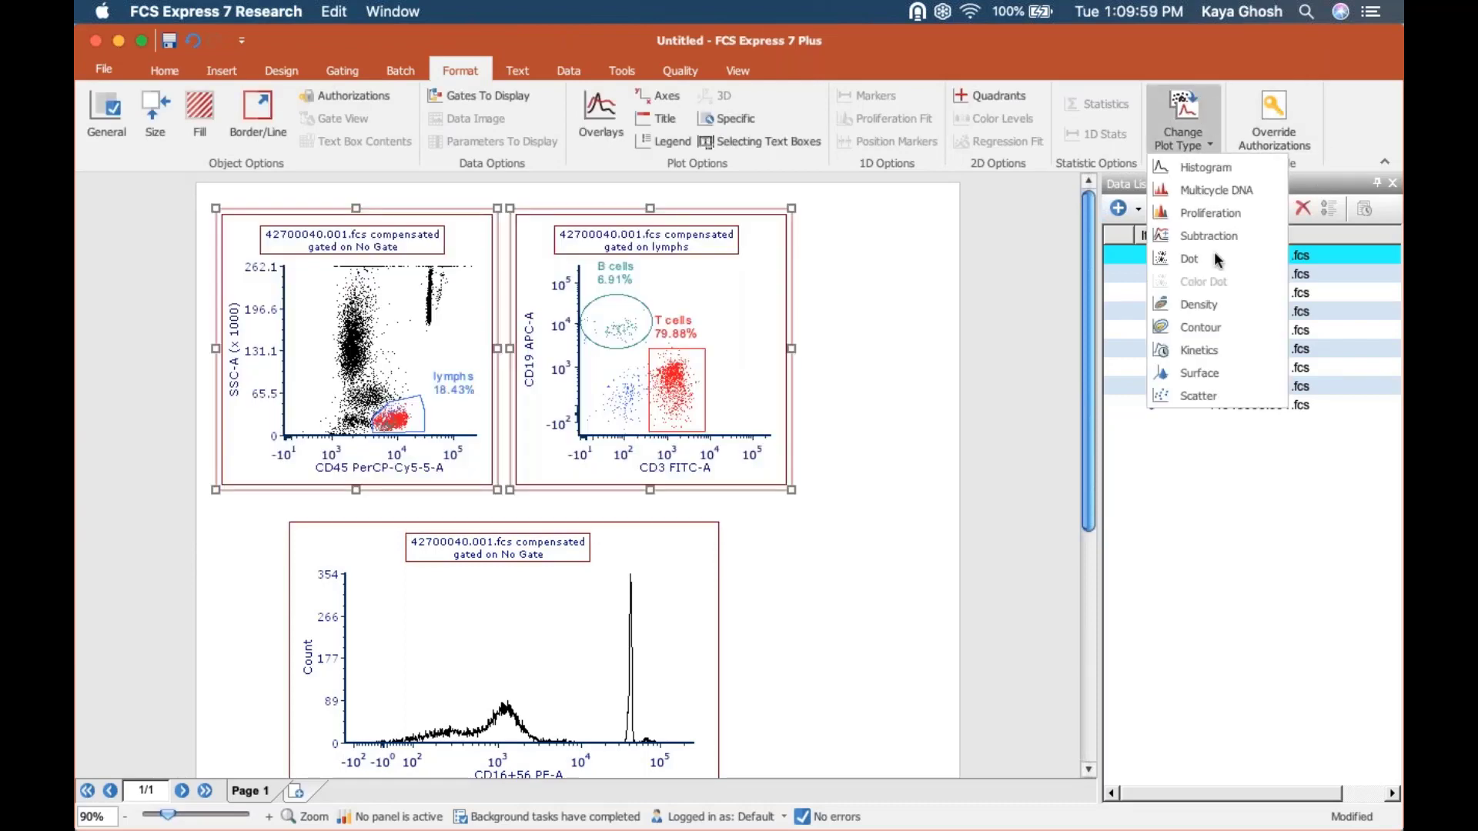
click(1210, 304)
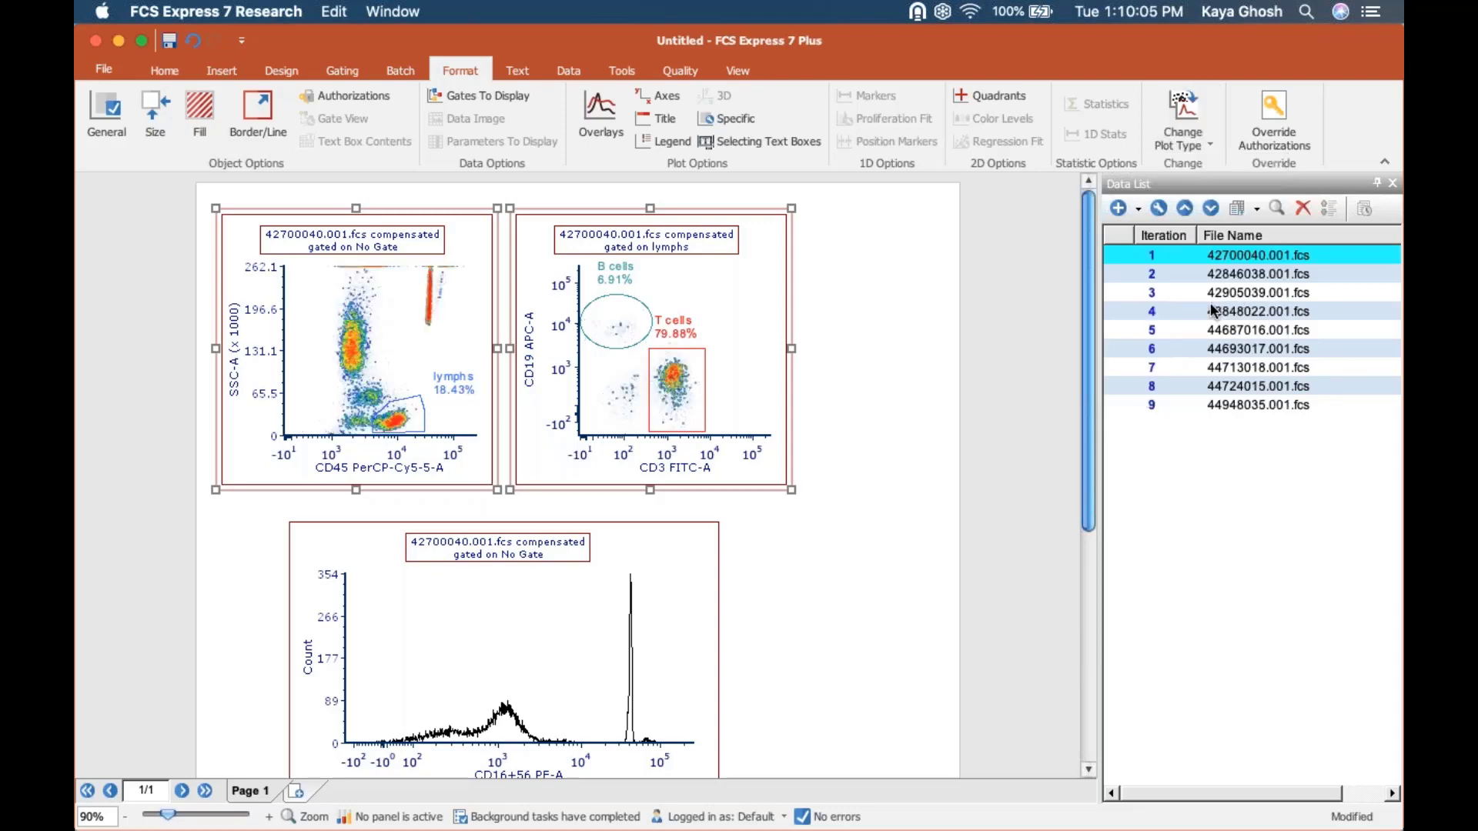
Change the two selected density plots to Contour and set their color level to Black.
click(1168, 114)
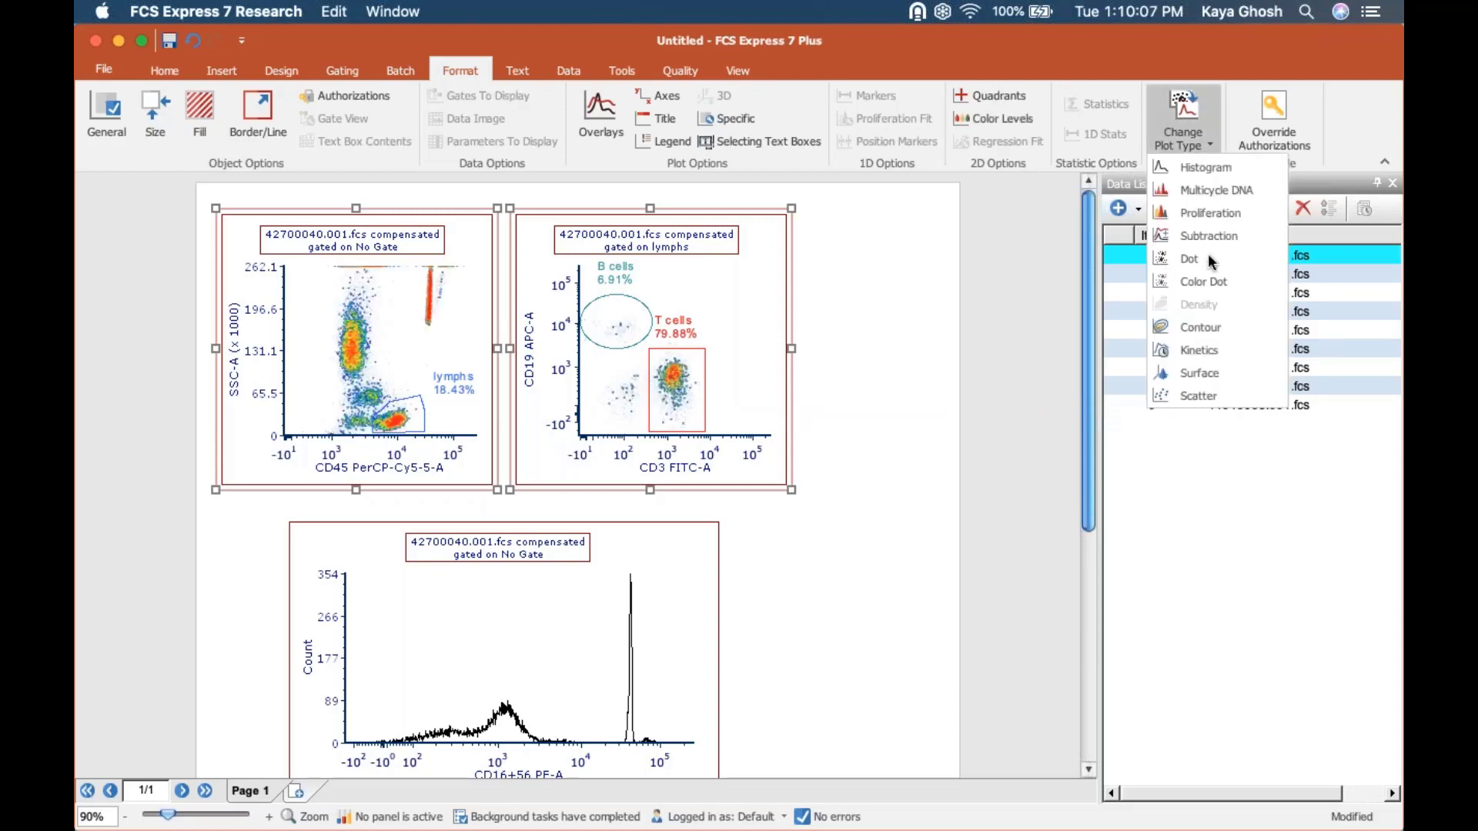
click(1215, 323)
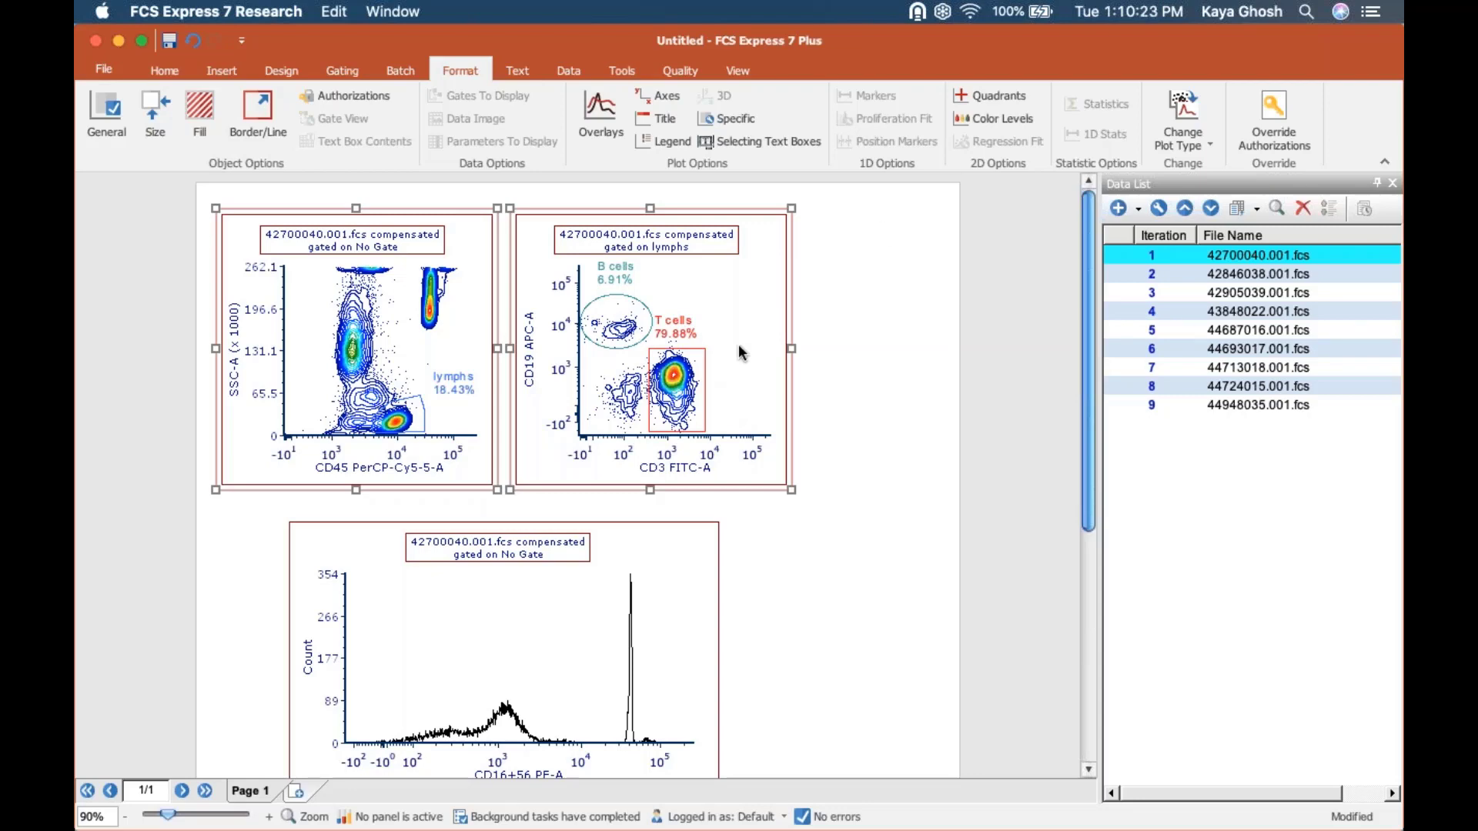
click(973, 117)
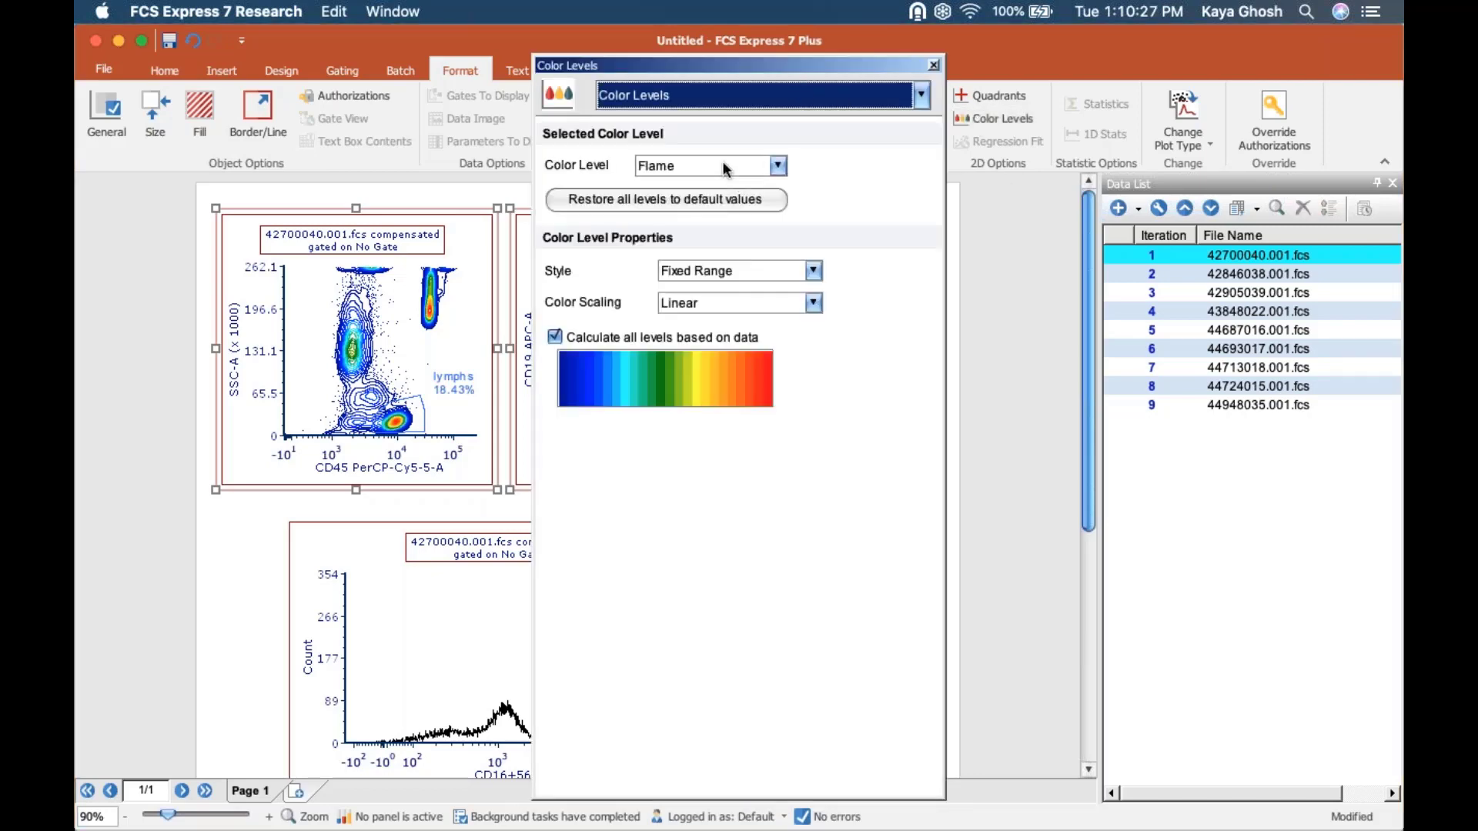
click(722, 160)
click(712, 201)
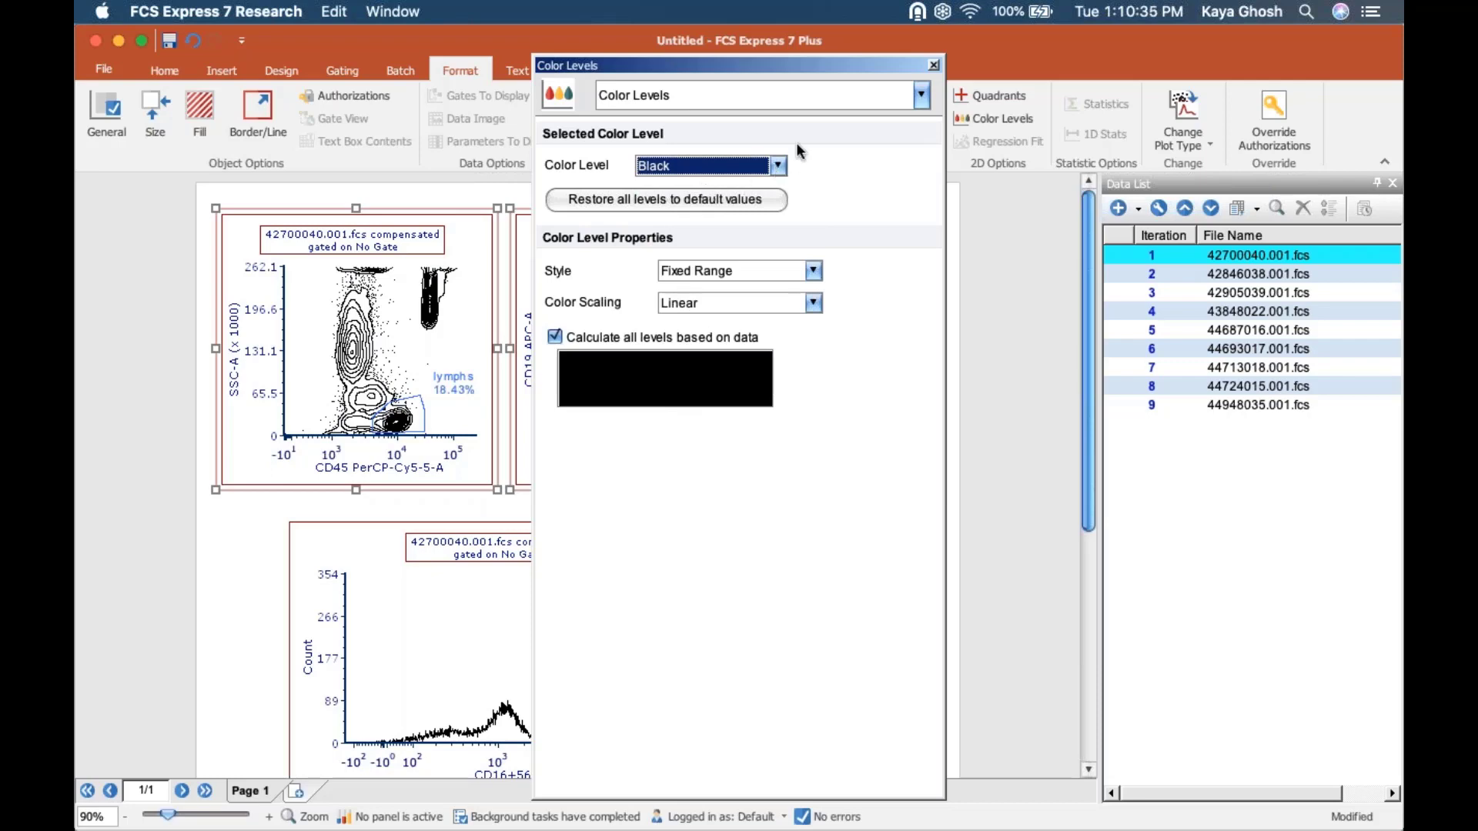
click(933, 64)
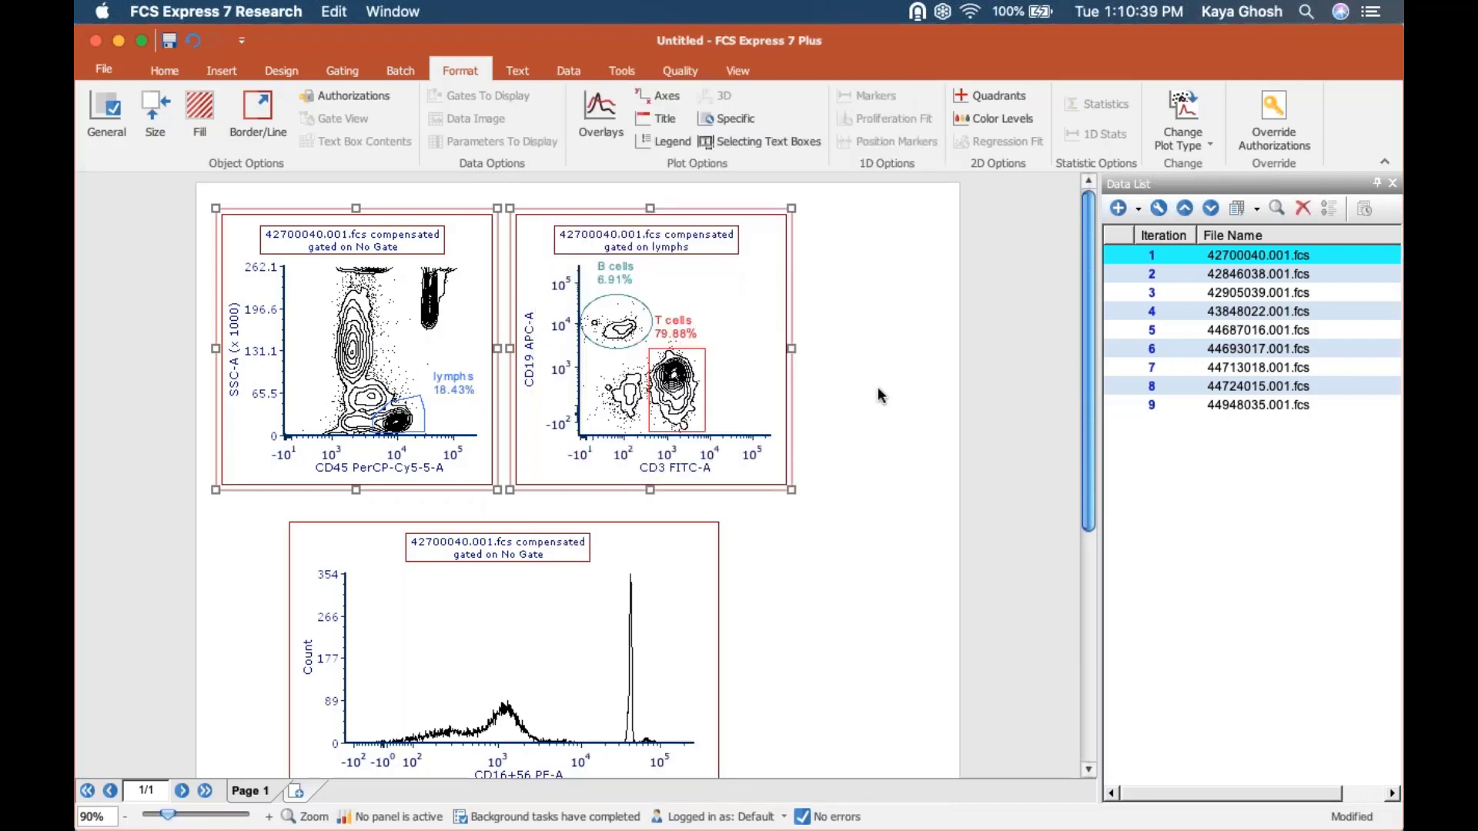
Undo the black color level and both plot type changes to return to color dot plots.
click(191, 41)
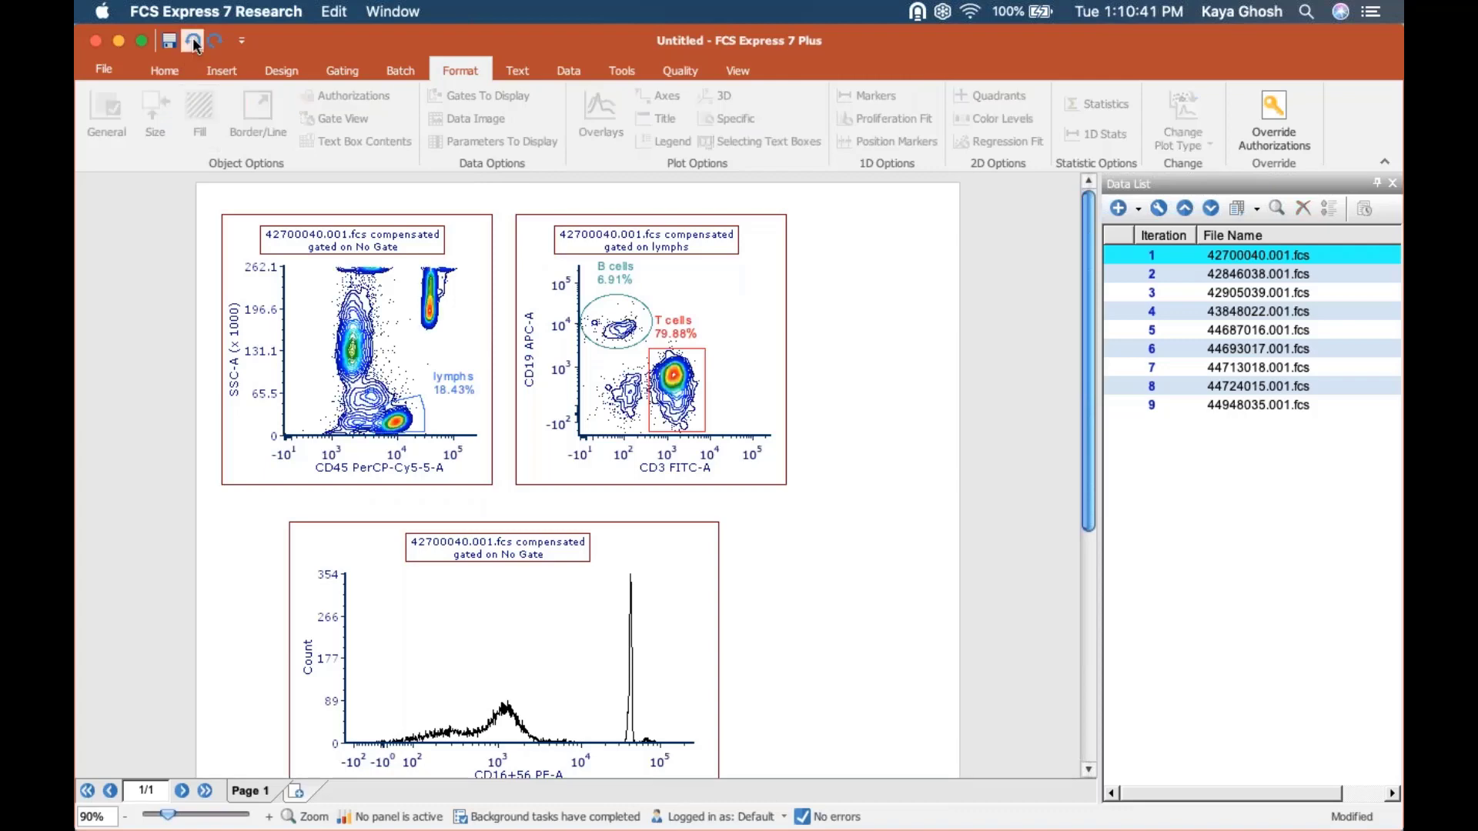
click(192, 42)
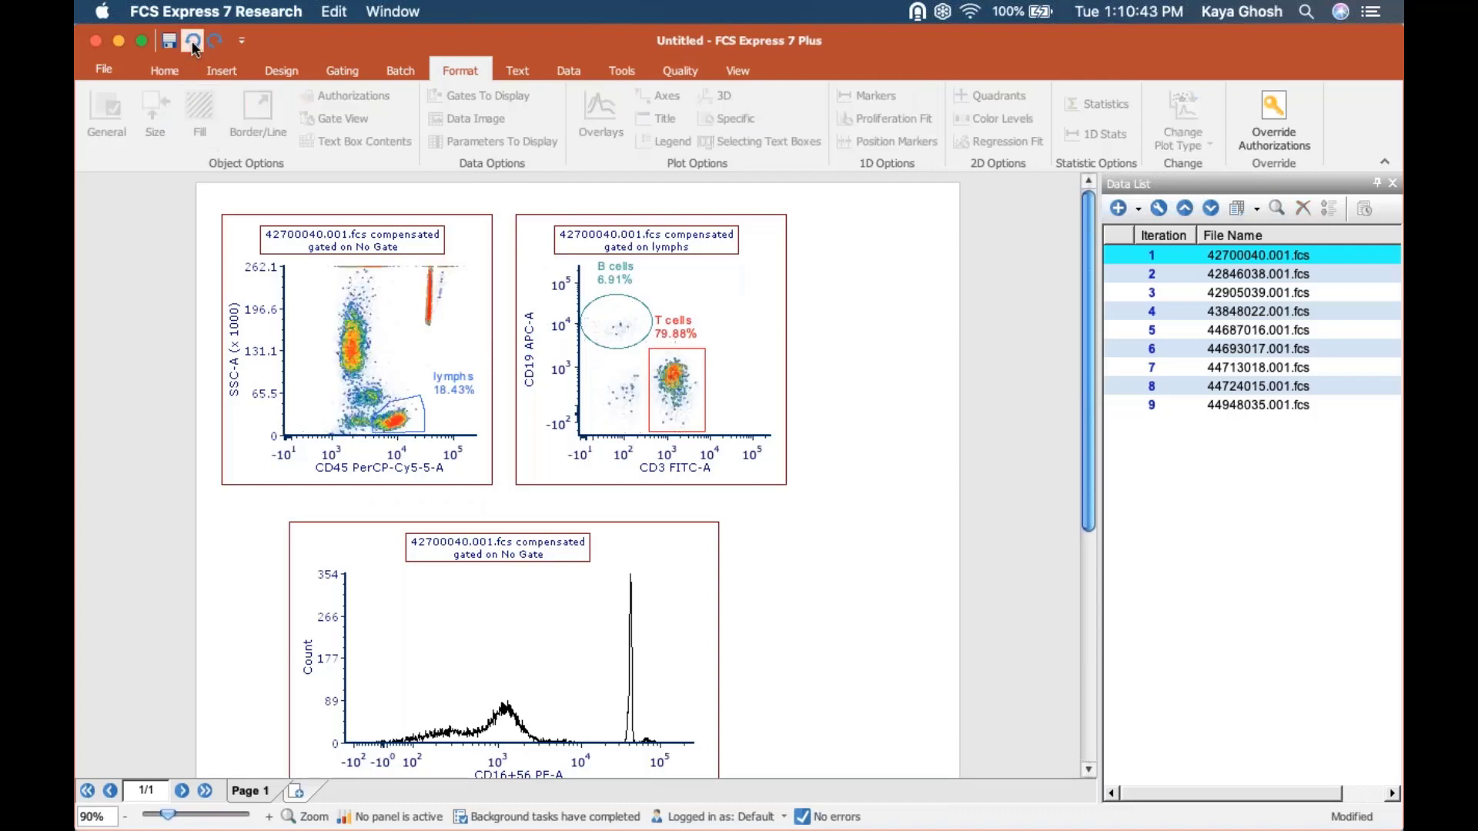
click(191, 41)
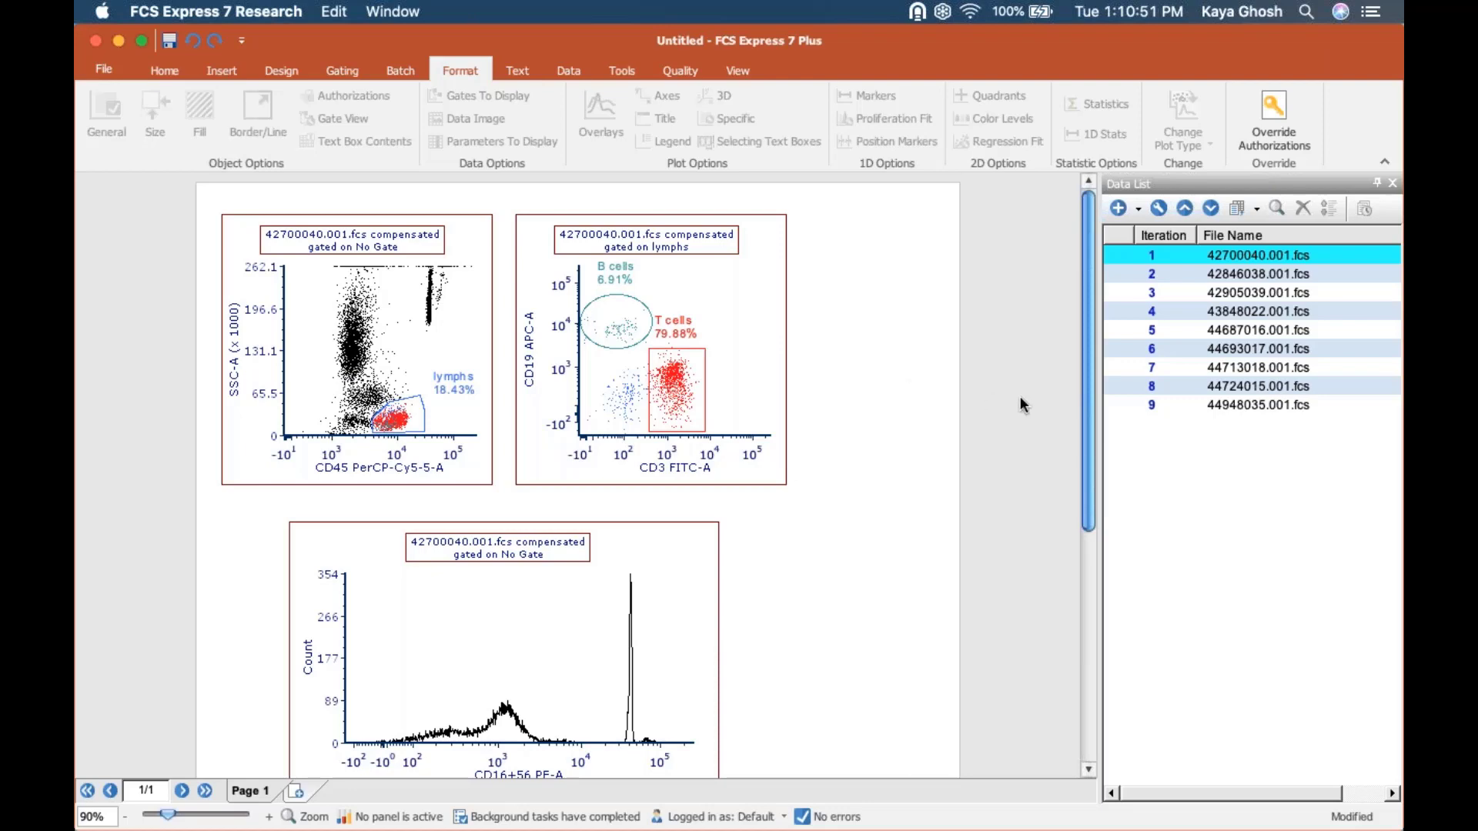
Insert a Gate View beside the CD3 FITC-A vs. CD19 APC-A plot, shrink it, and expand its lymphs gate.
scroll(1078, 478, down, 3)
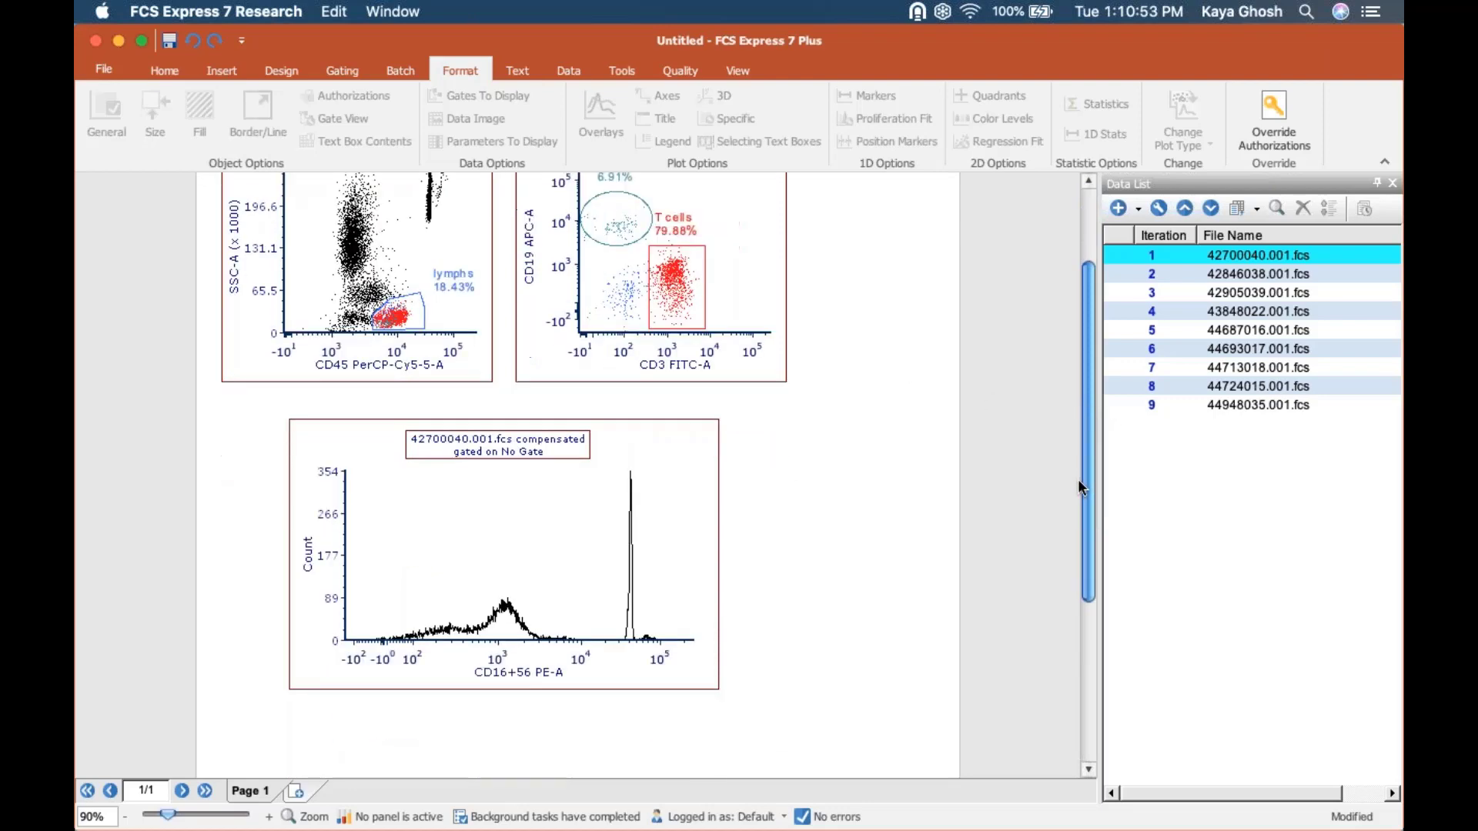
scroll(1068, 410, up, 3)
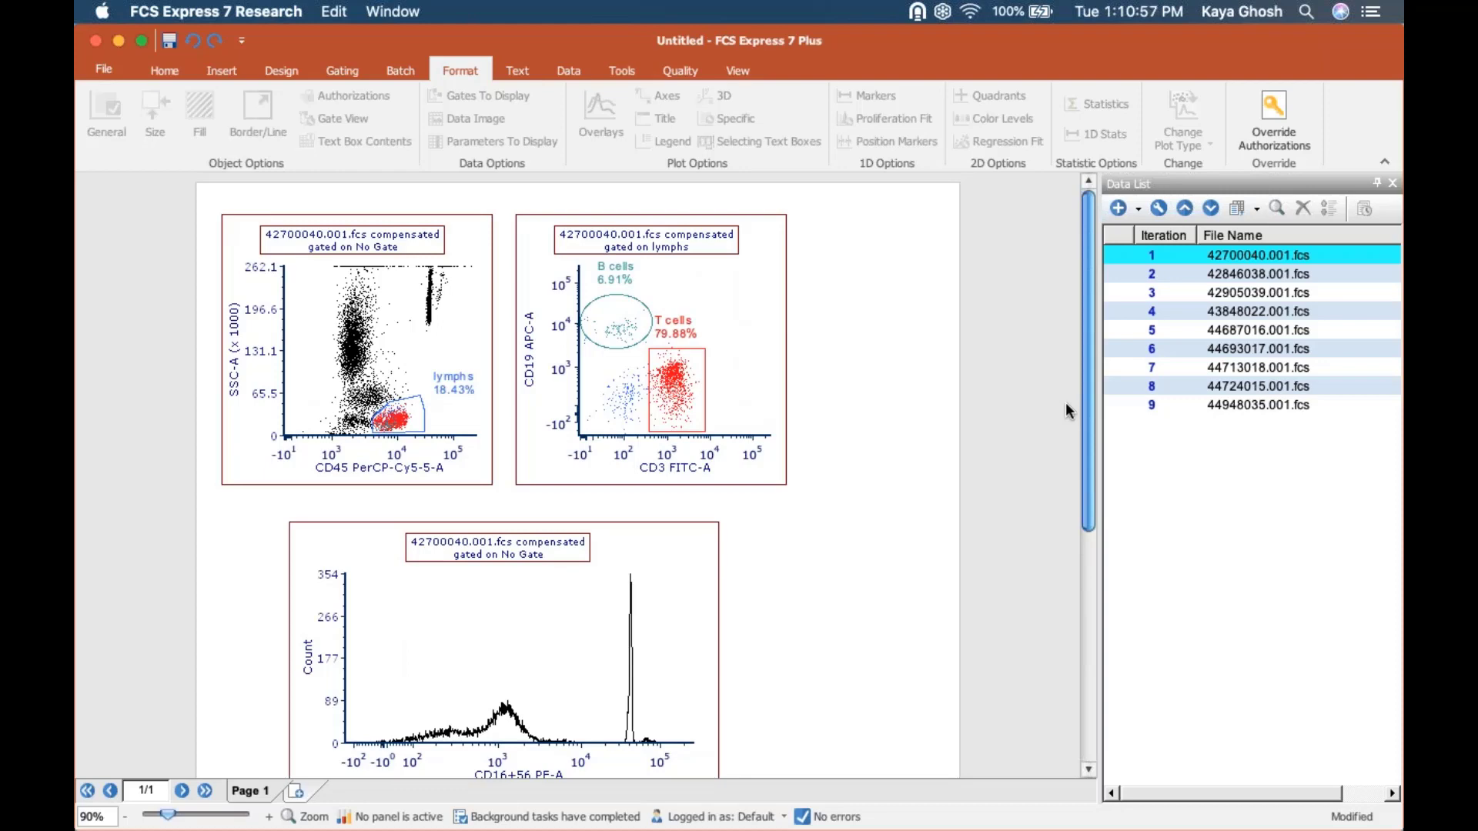
click(216, 72)
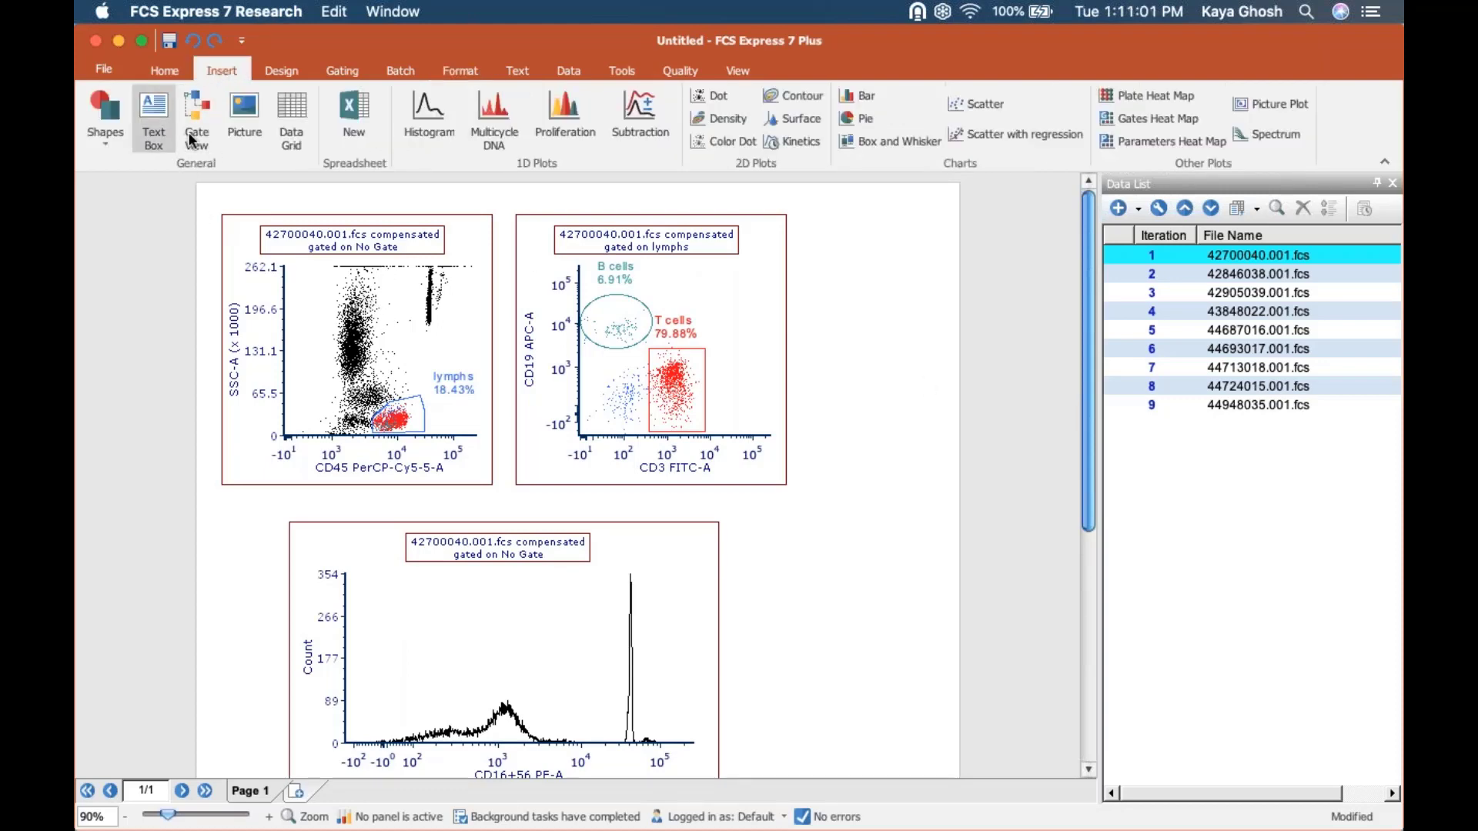
click(197, 127)
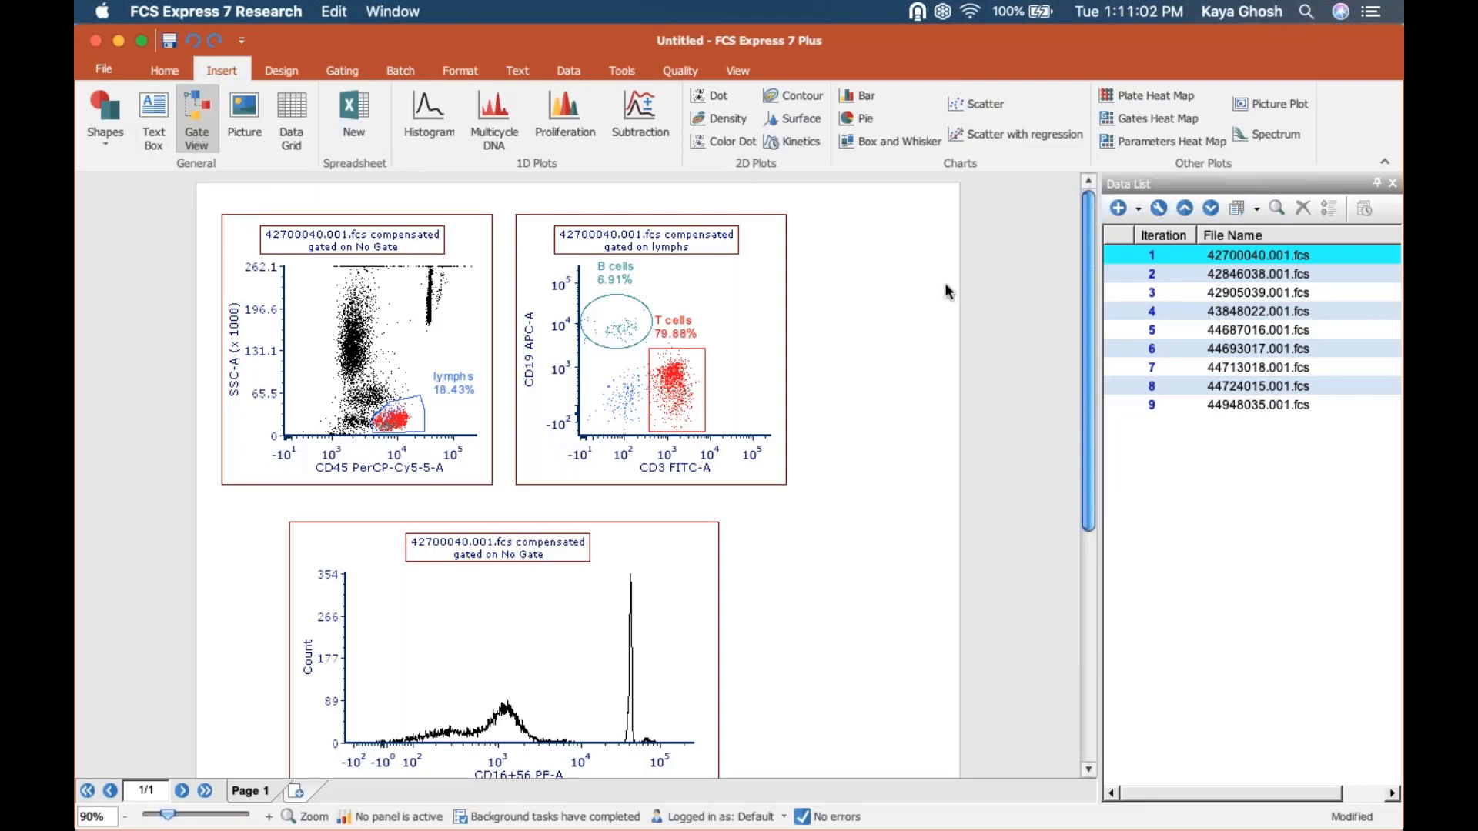
click(850, 247)
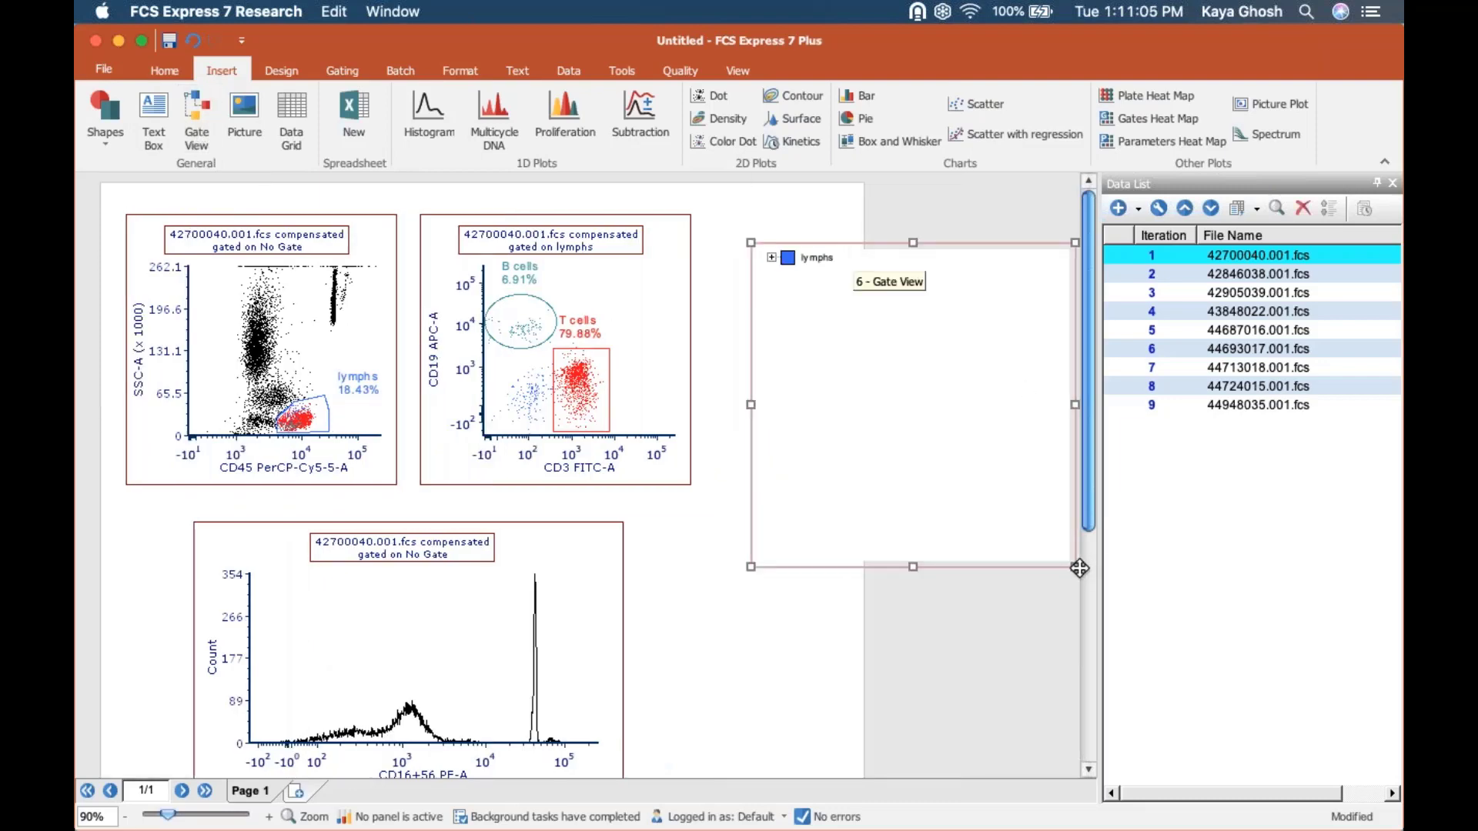
drag(1076, 566, 996, 509)
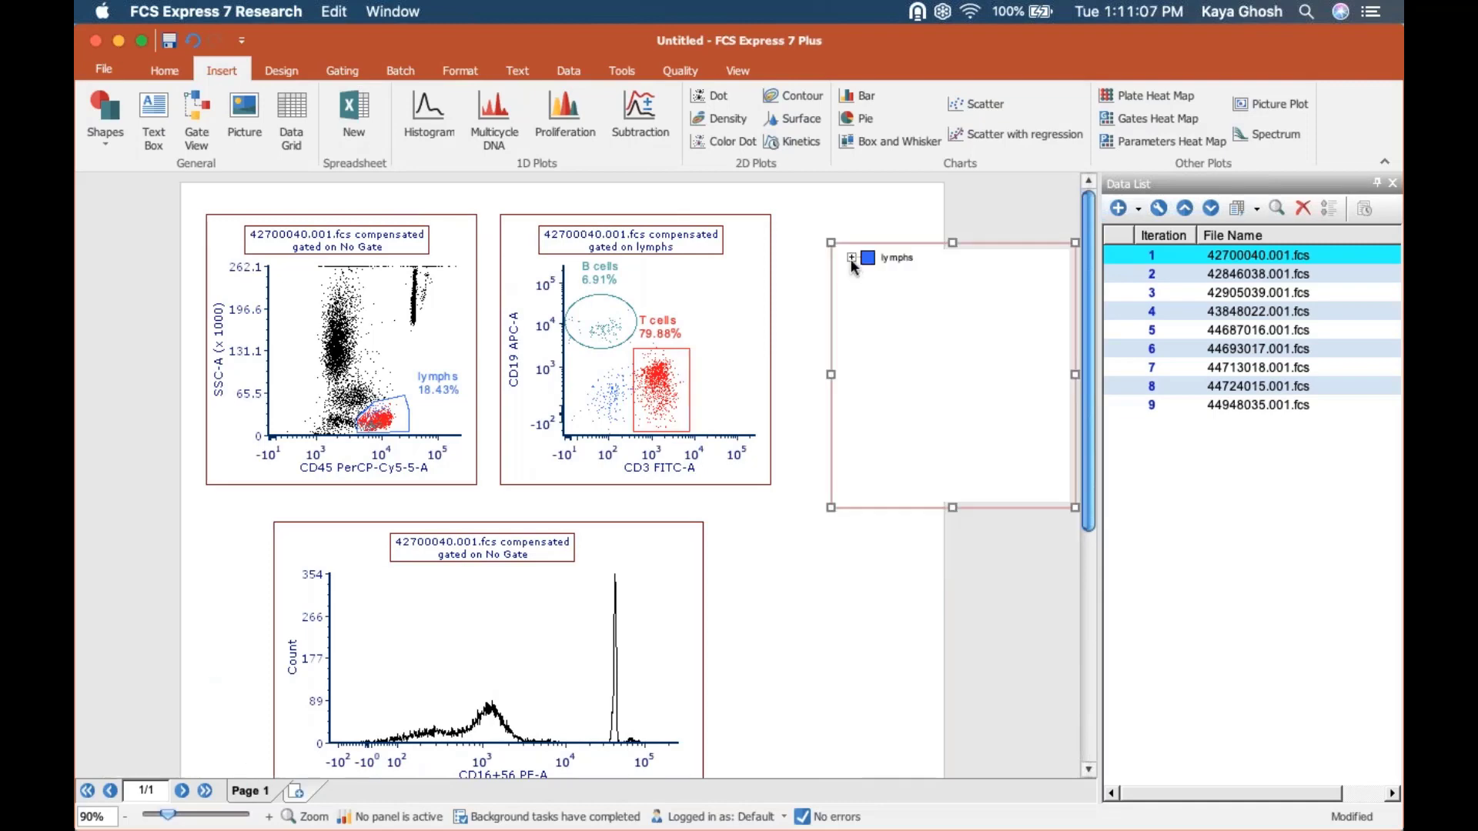
click(851, 257)
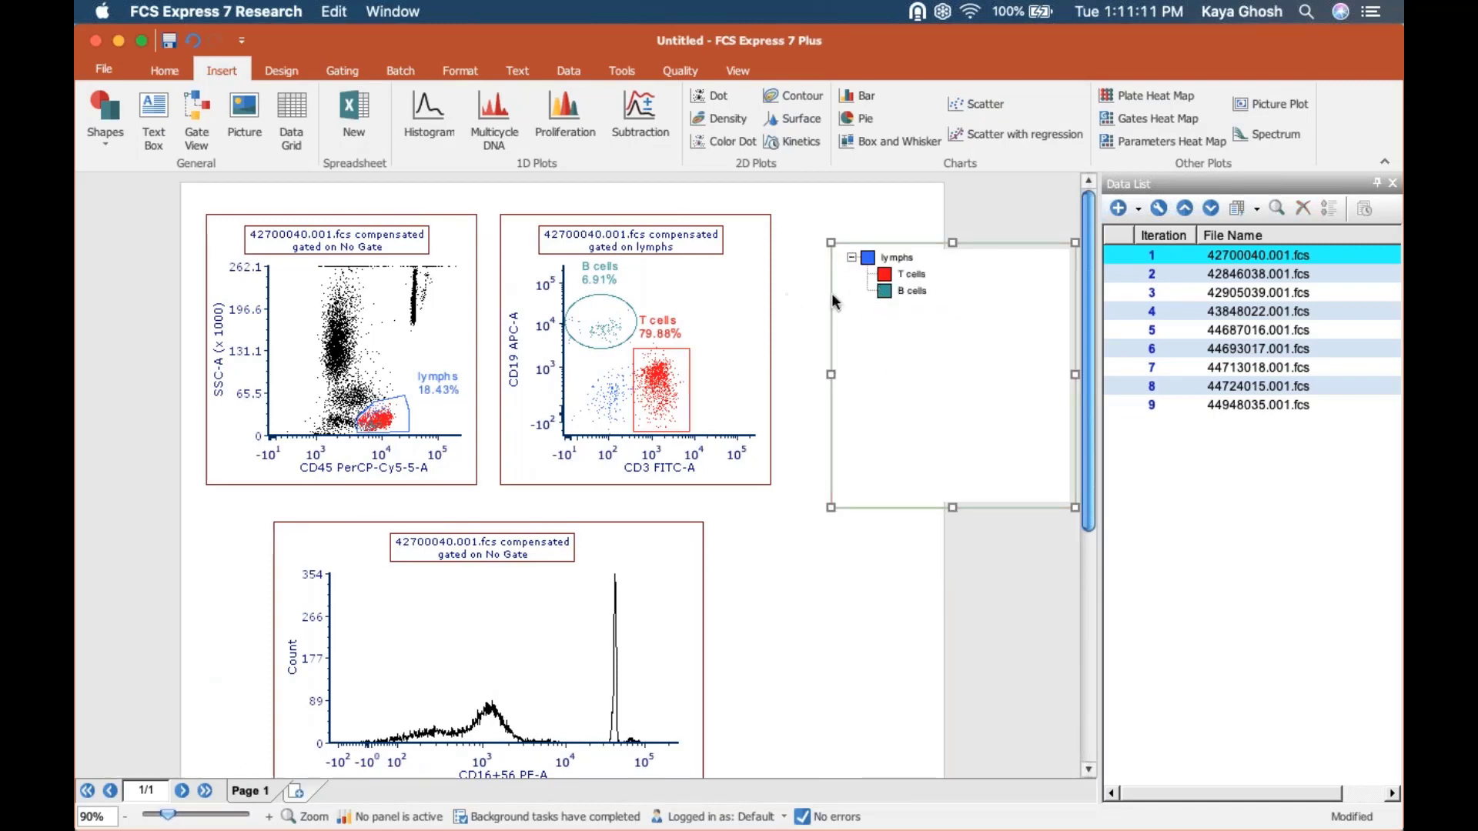
Move the T cells gate out of lymphs to the top level of the Gate View hierarchy.
click(884, 275)
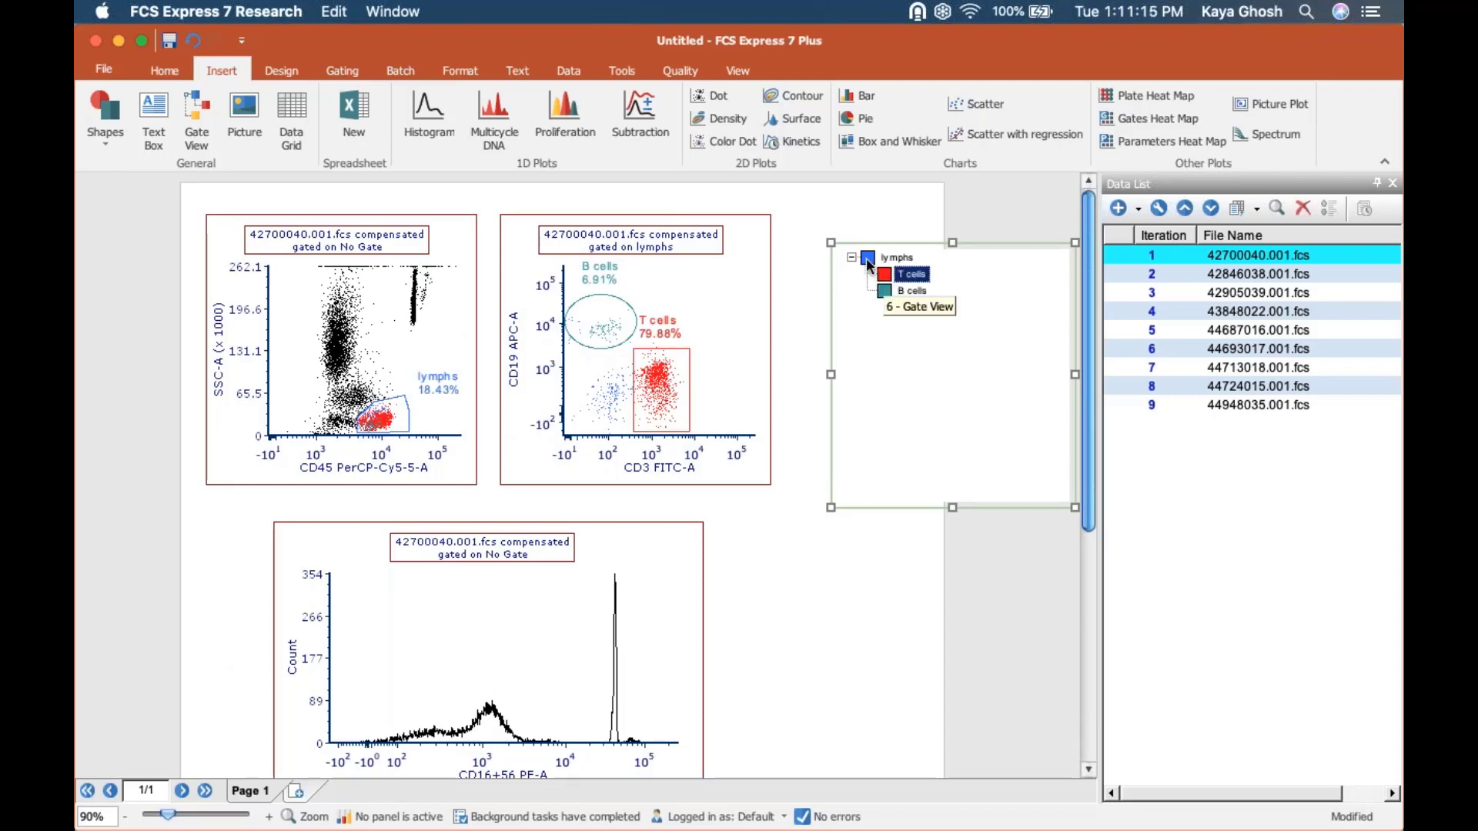
click(869, 260)
click(887, 277)
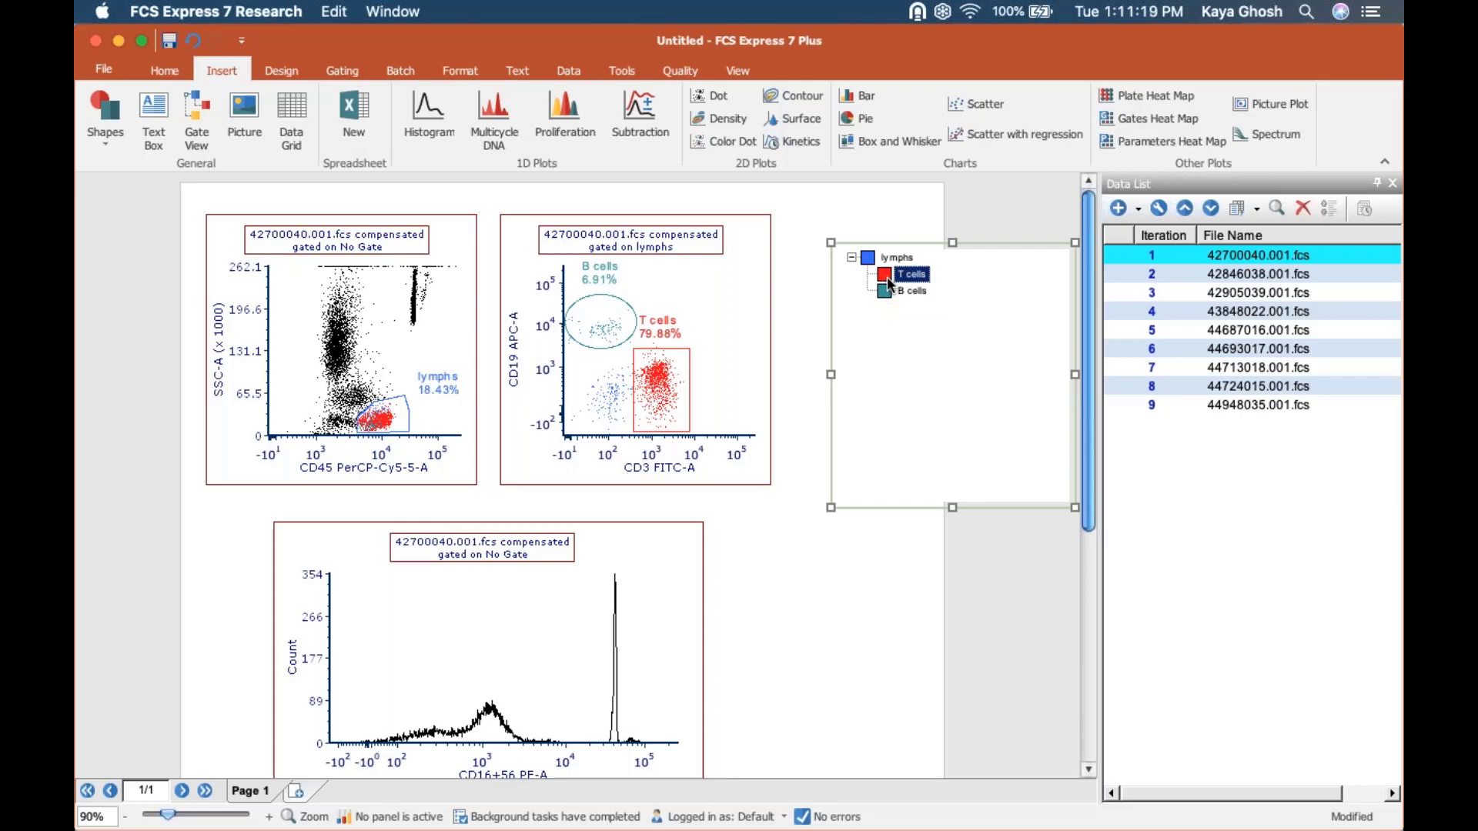
click(841, 256)
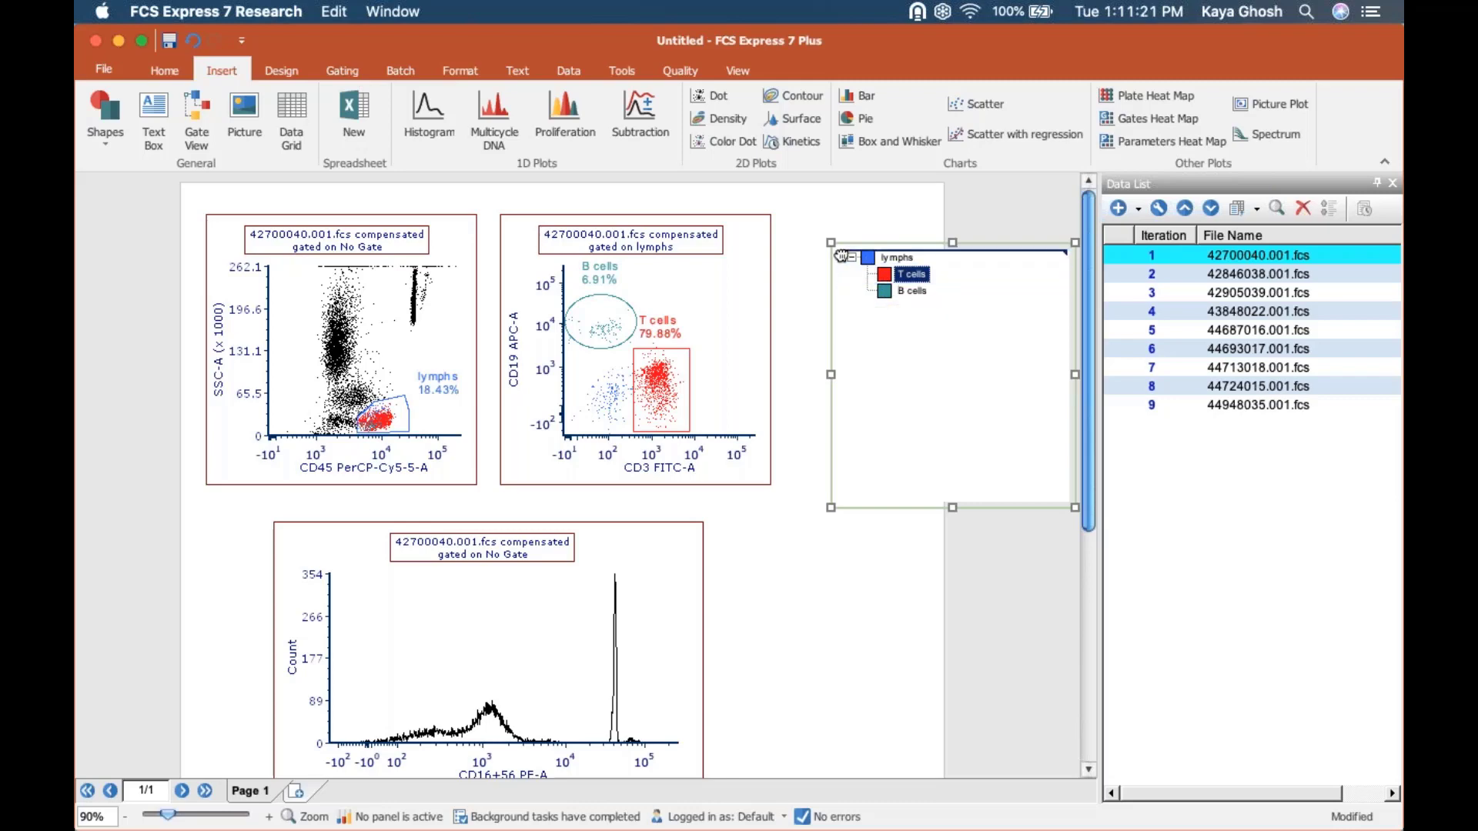
Maximize the CD45 PerCP-Cy5-5-A vs. SSC-A plot to examine the event coloring, and restore its size.
right_click(424, 346)
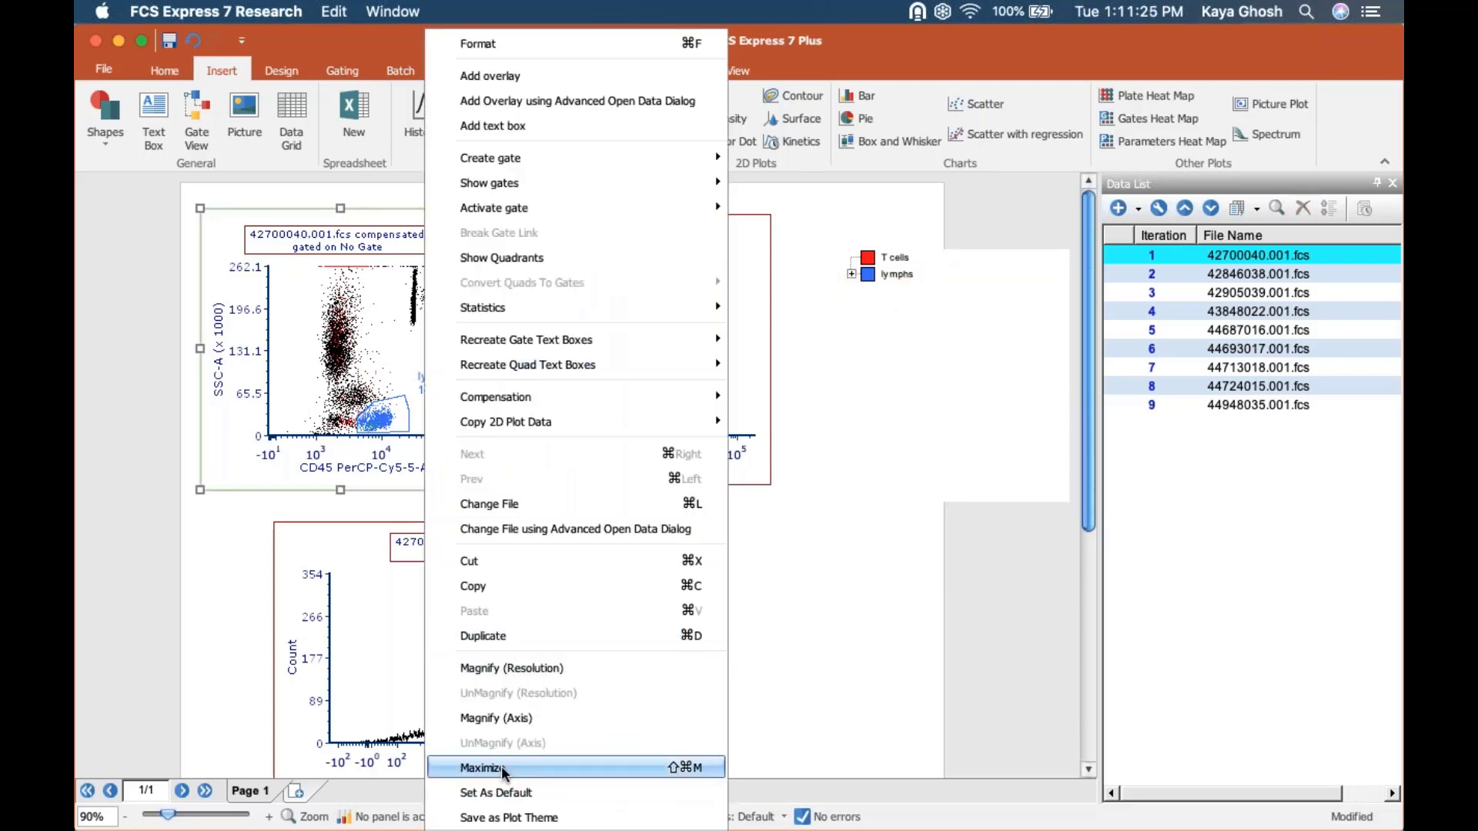
click(501, 765)
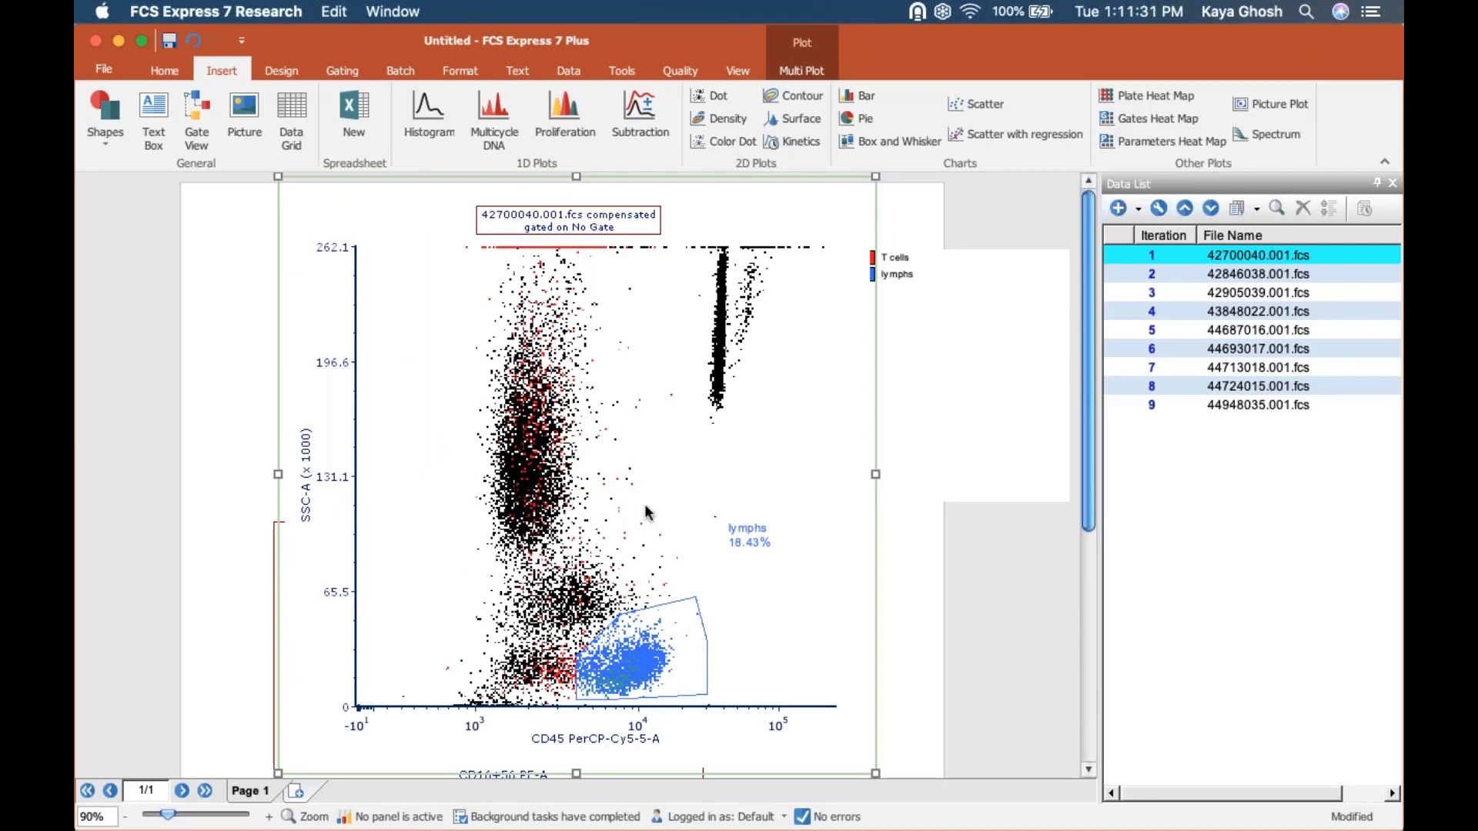
right_click(613, 460)
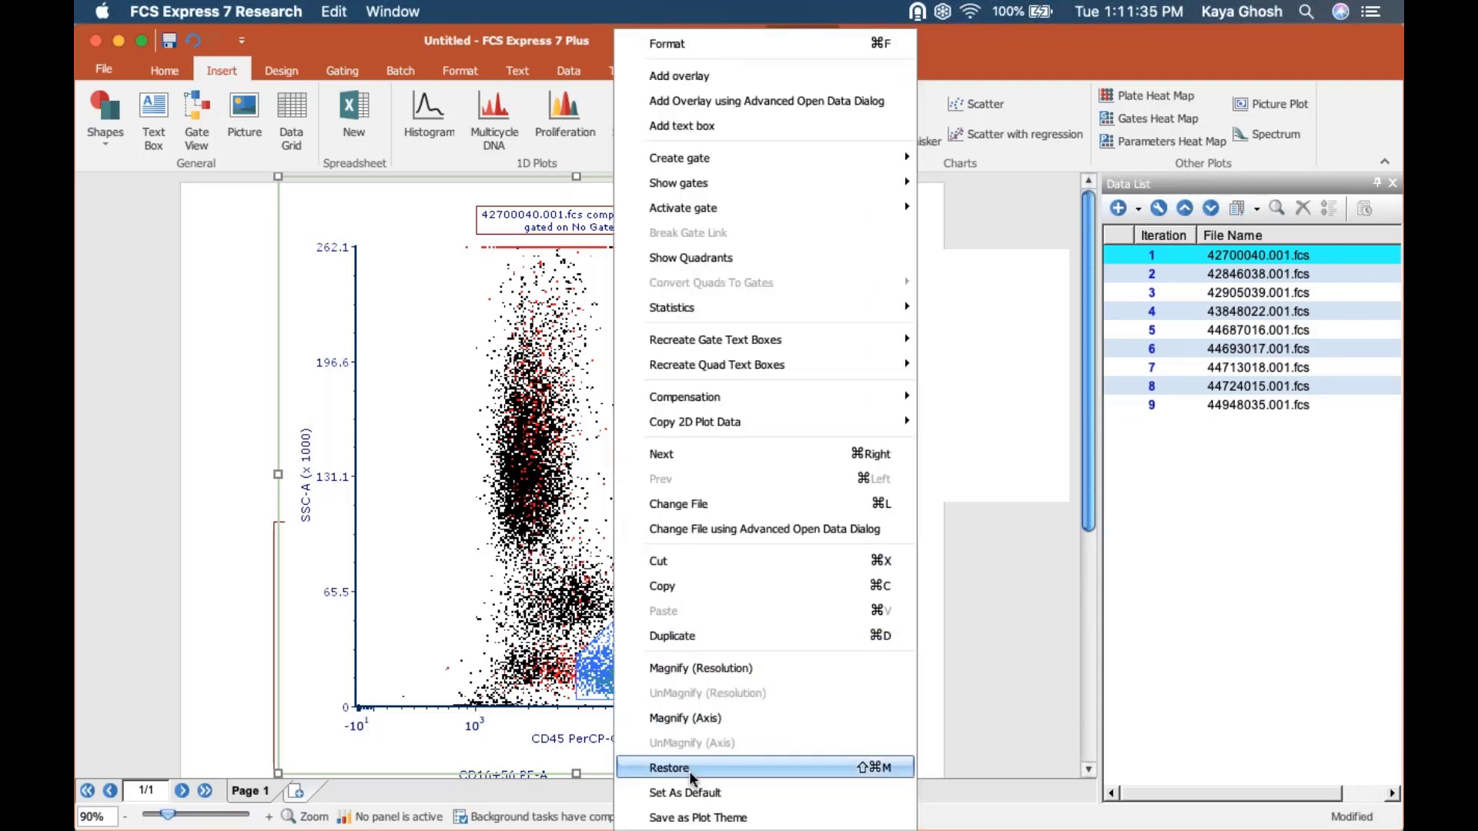
click(689, 768)
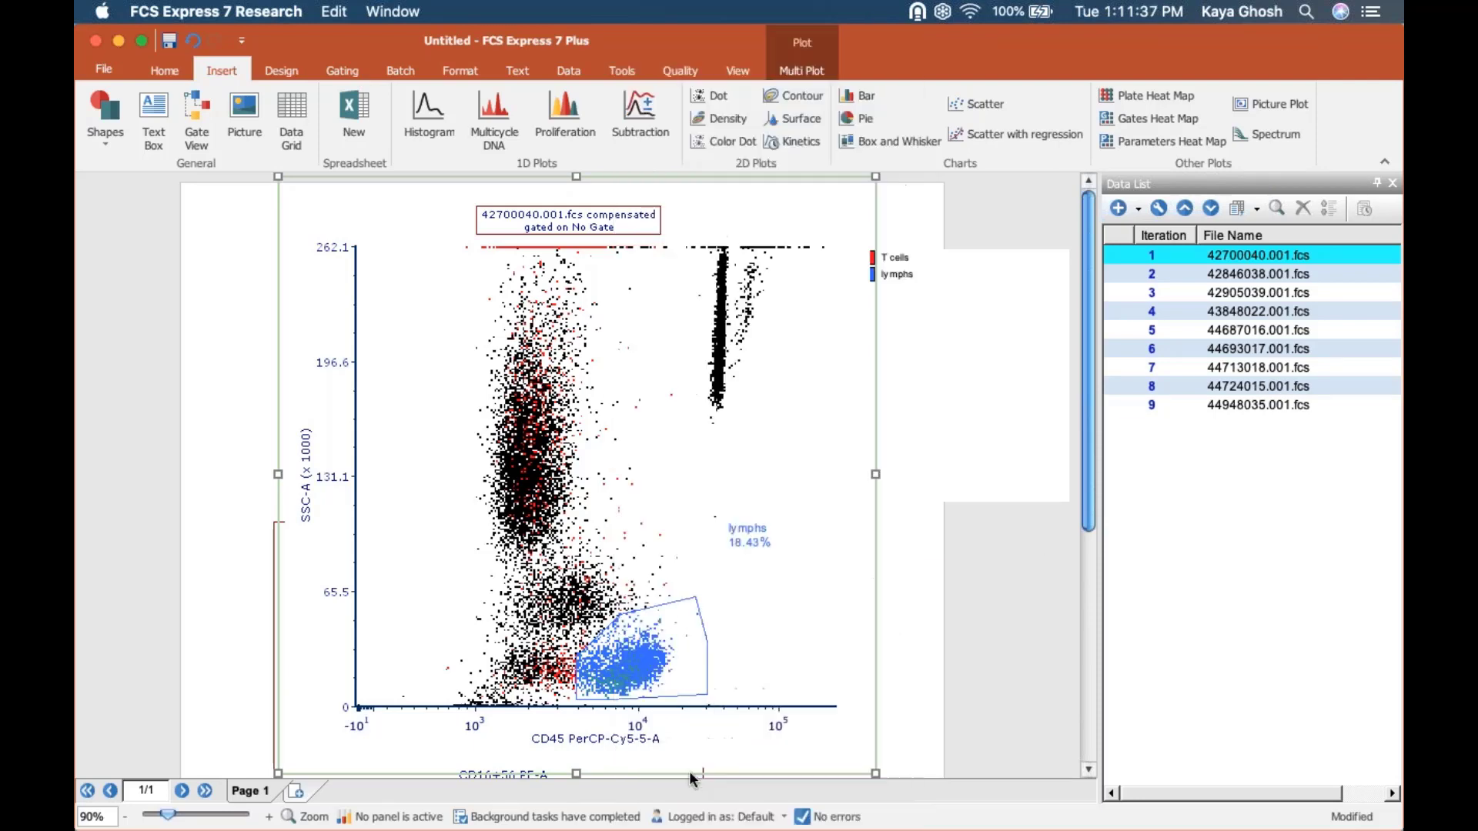
Expand lymphs in the Gate View and move the T cells gate back under it.
click(852, 274)
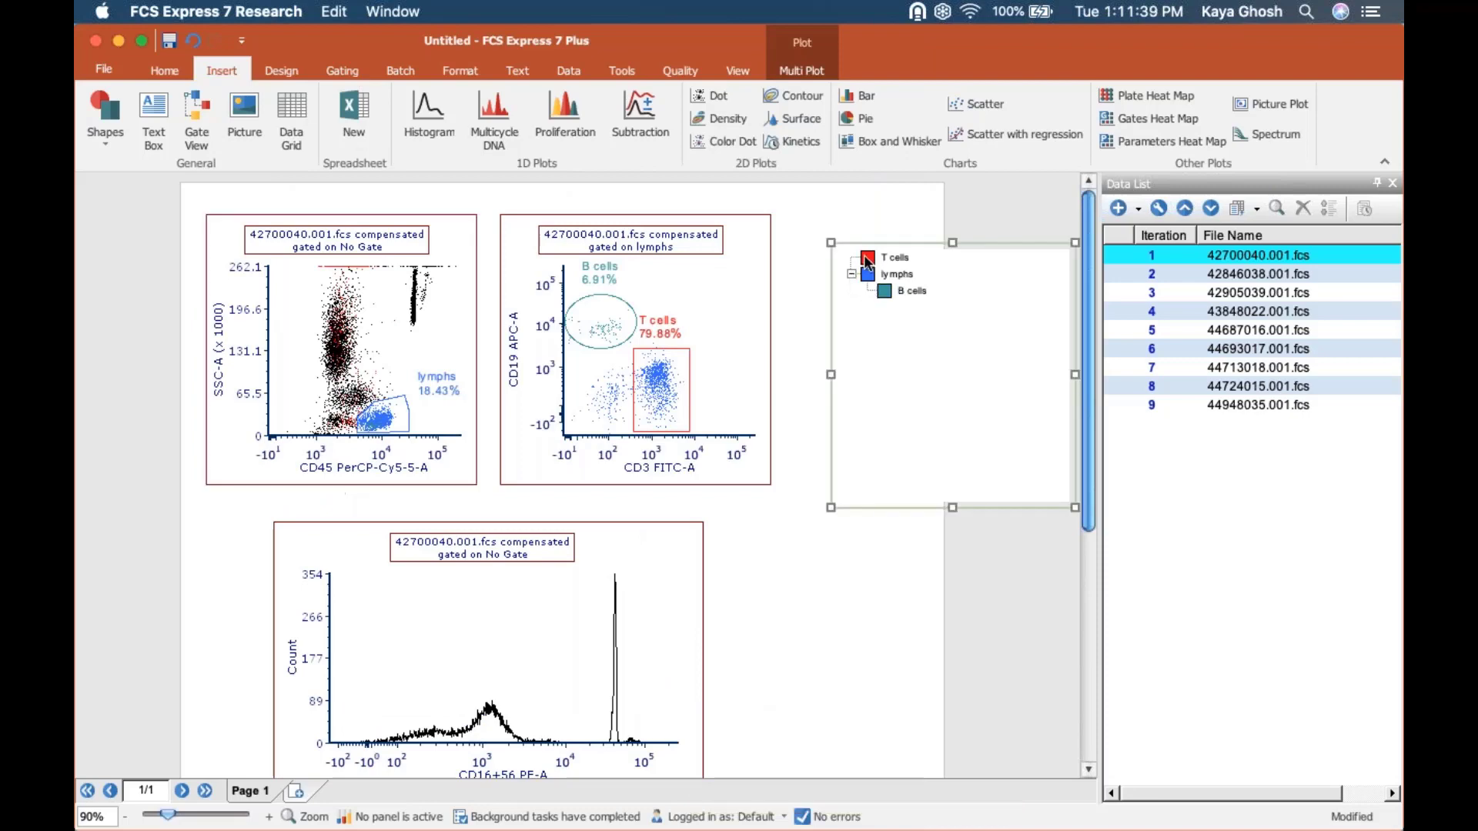
click(866, 278)
drag(867, 278, 867, 283)
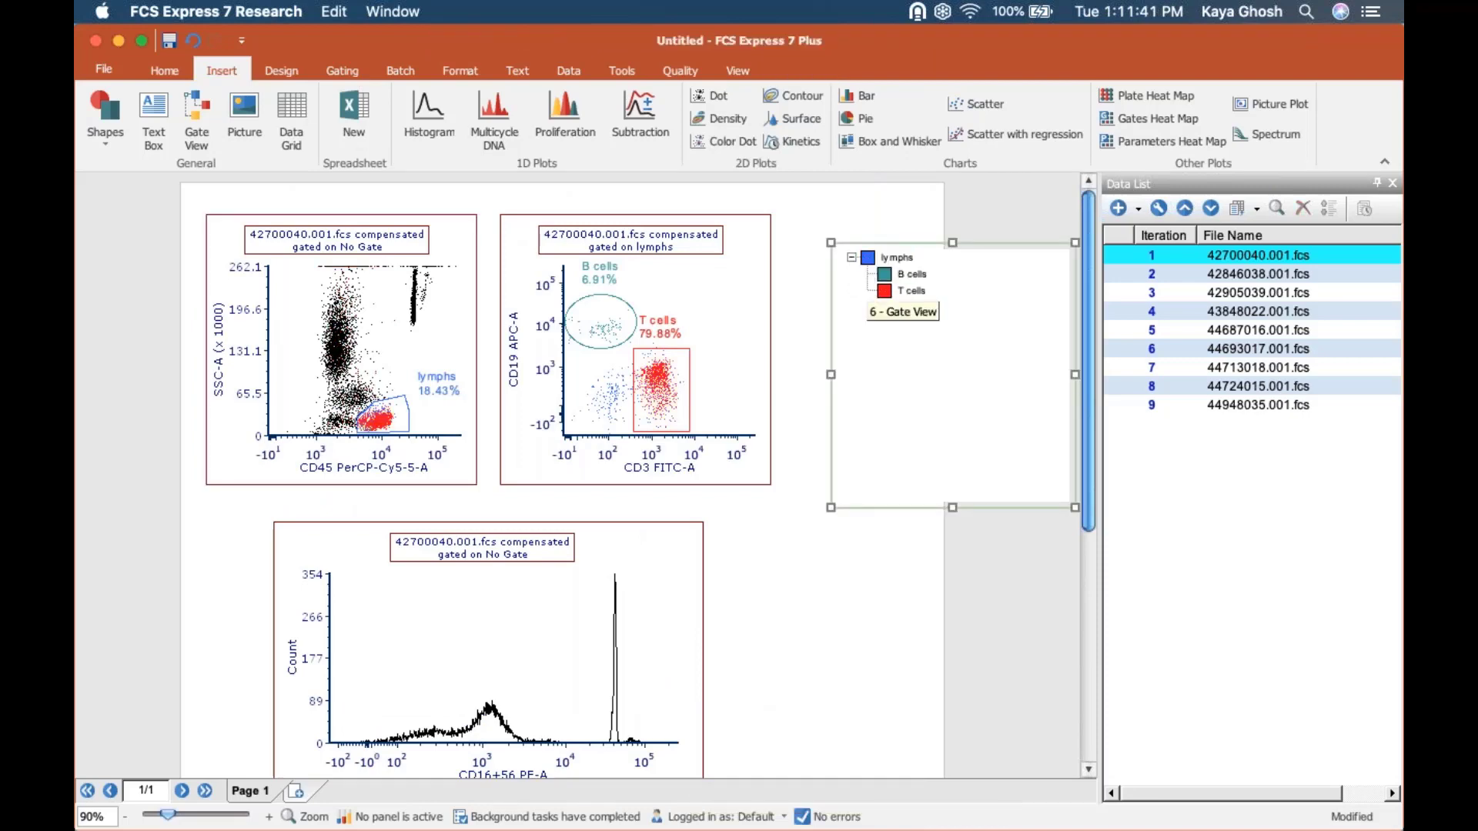
Rename the T cells gate to "T cell lymphs".
double_click(884, 292)
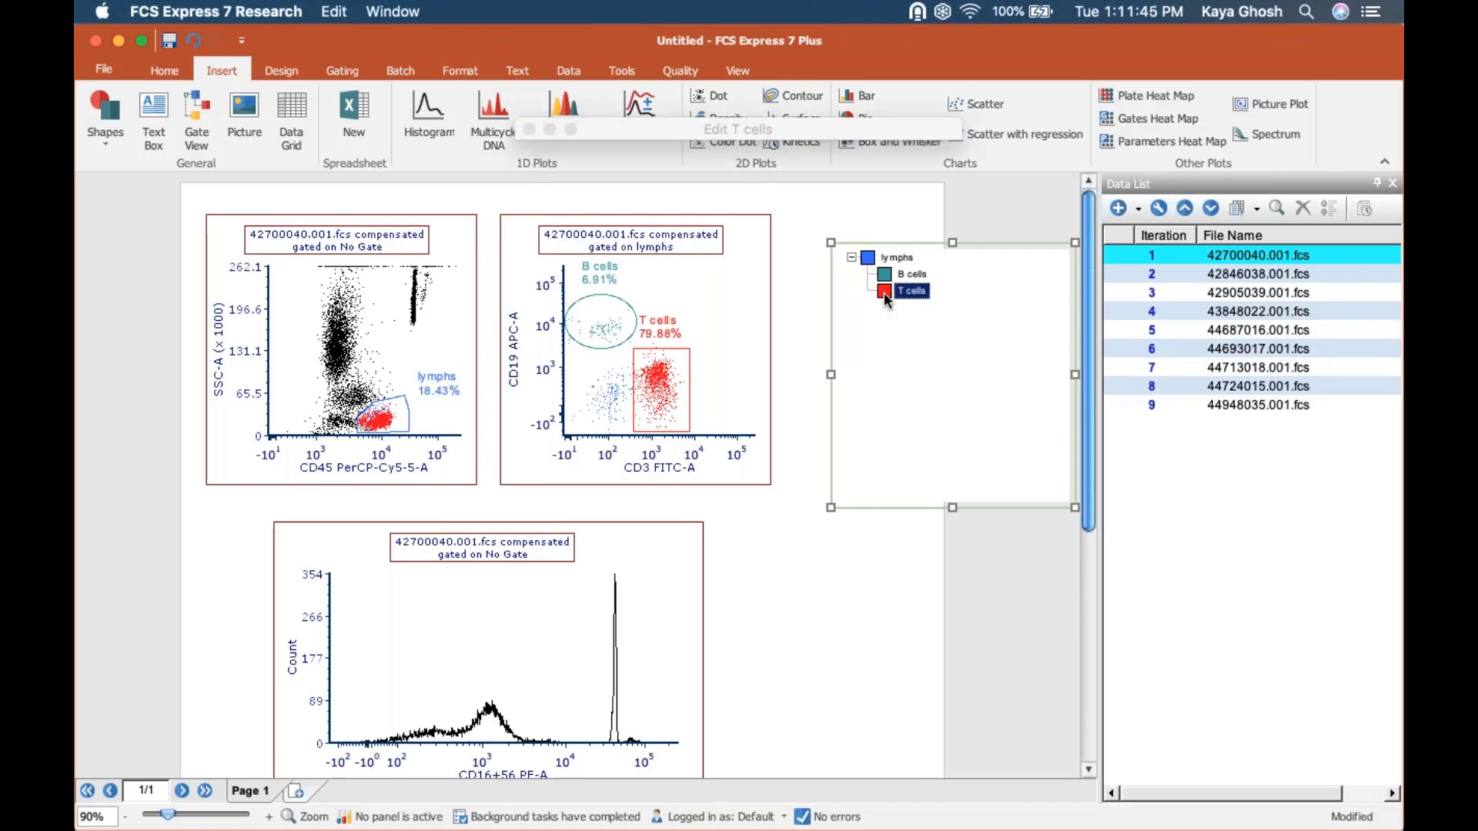
click(708, 174)
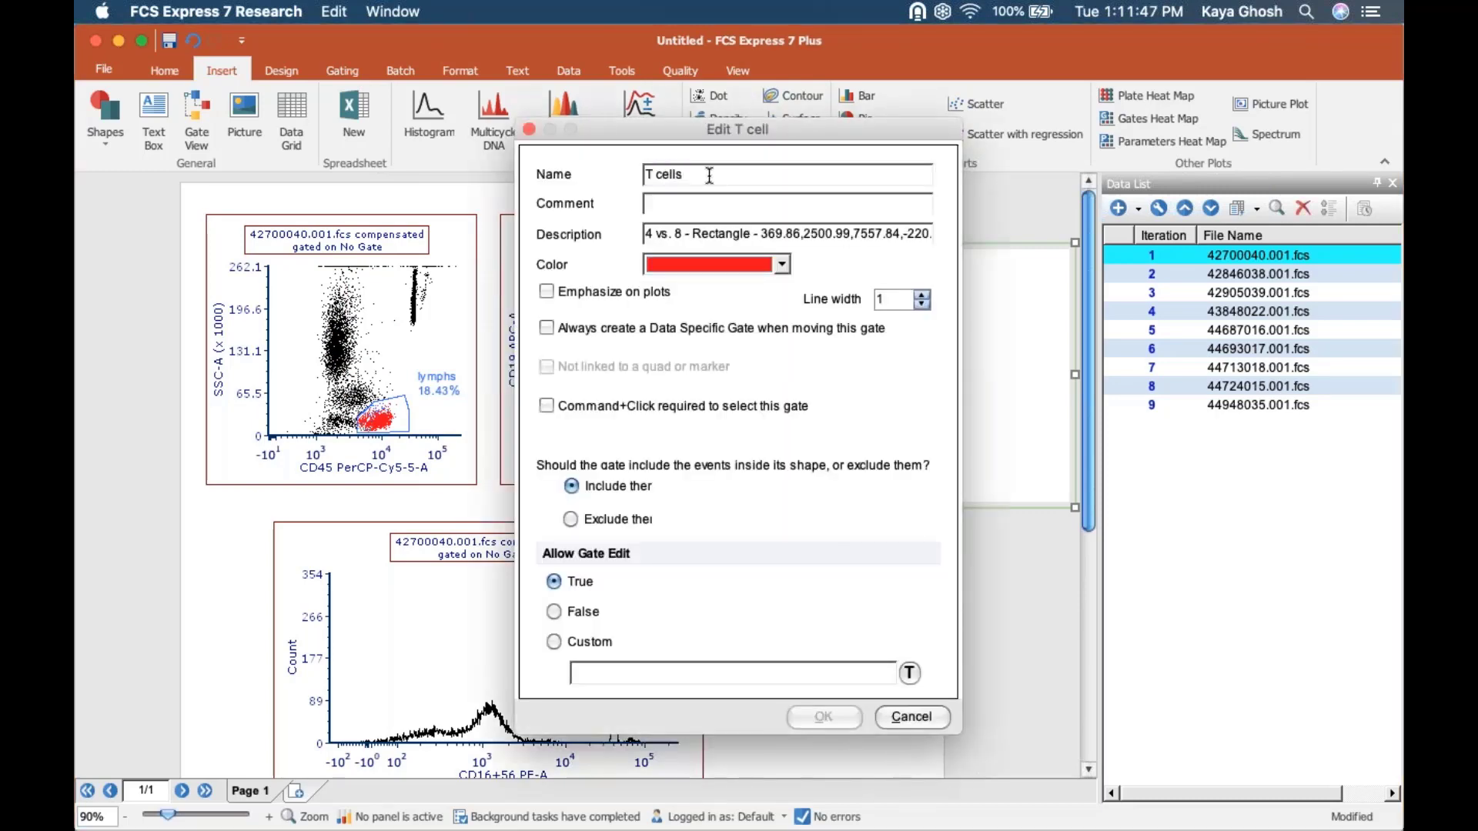
key(BackSpace)
key(BackSpace)
key(BackSpace)
key(BackSpace)
key(BackSpace)
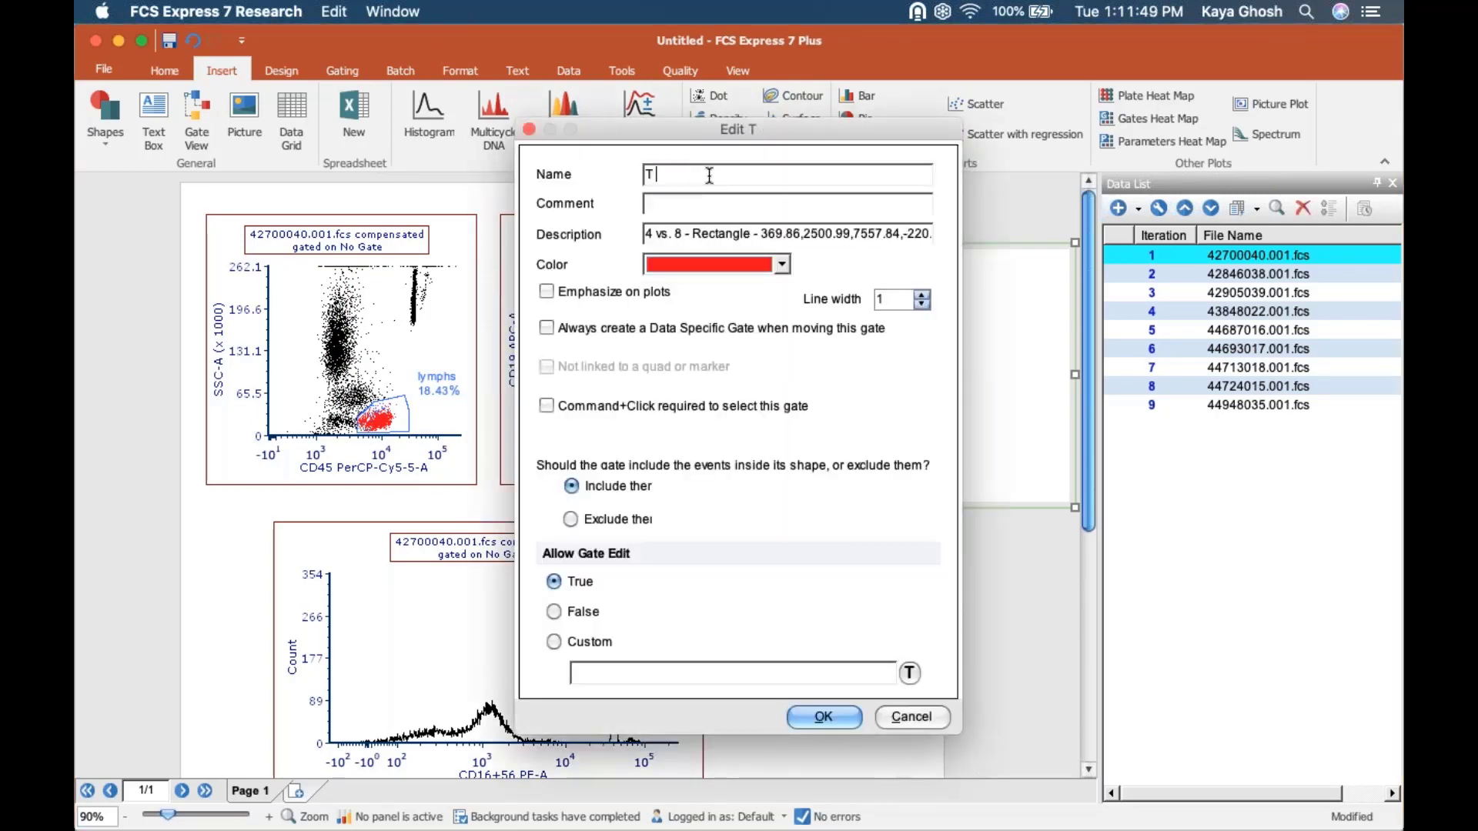
text(cell lymphs)
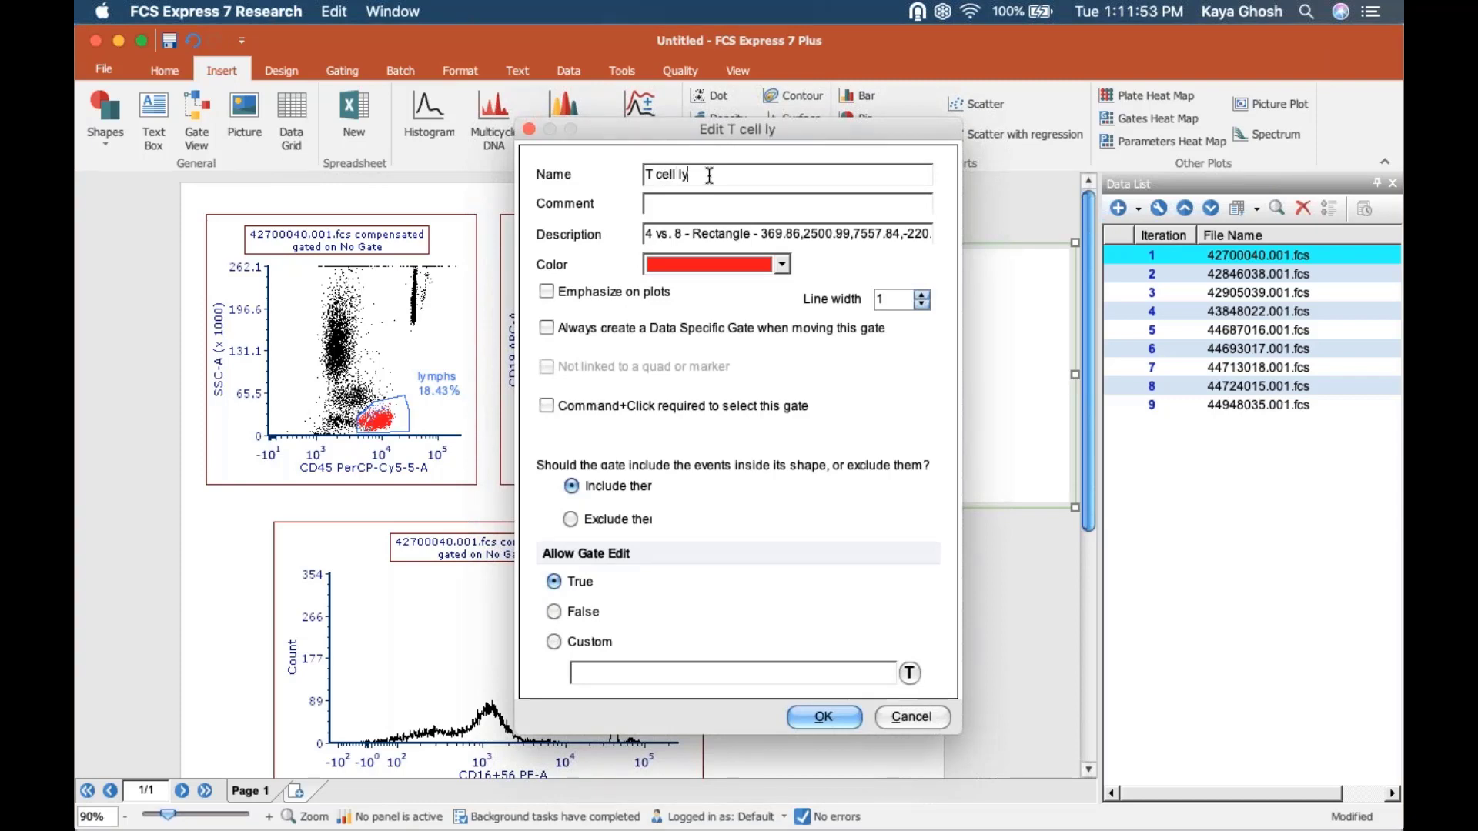
click(822, 716)
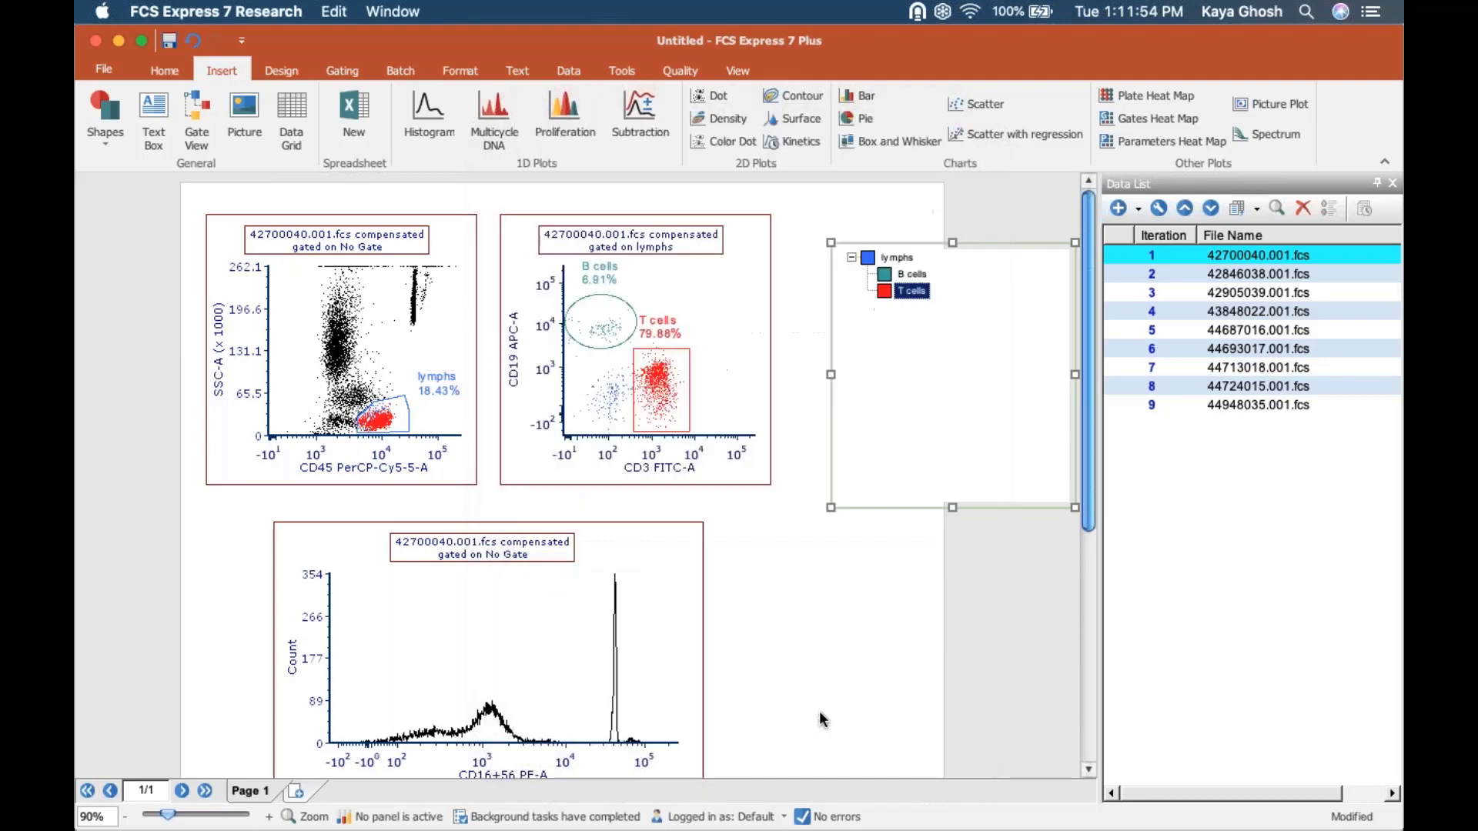
Widen the T cell gate's label on the CD3 FITC-A vs. CD19 APC-A plot to fit its full name.
click(701, 322)
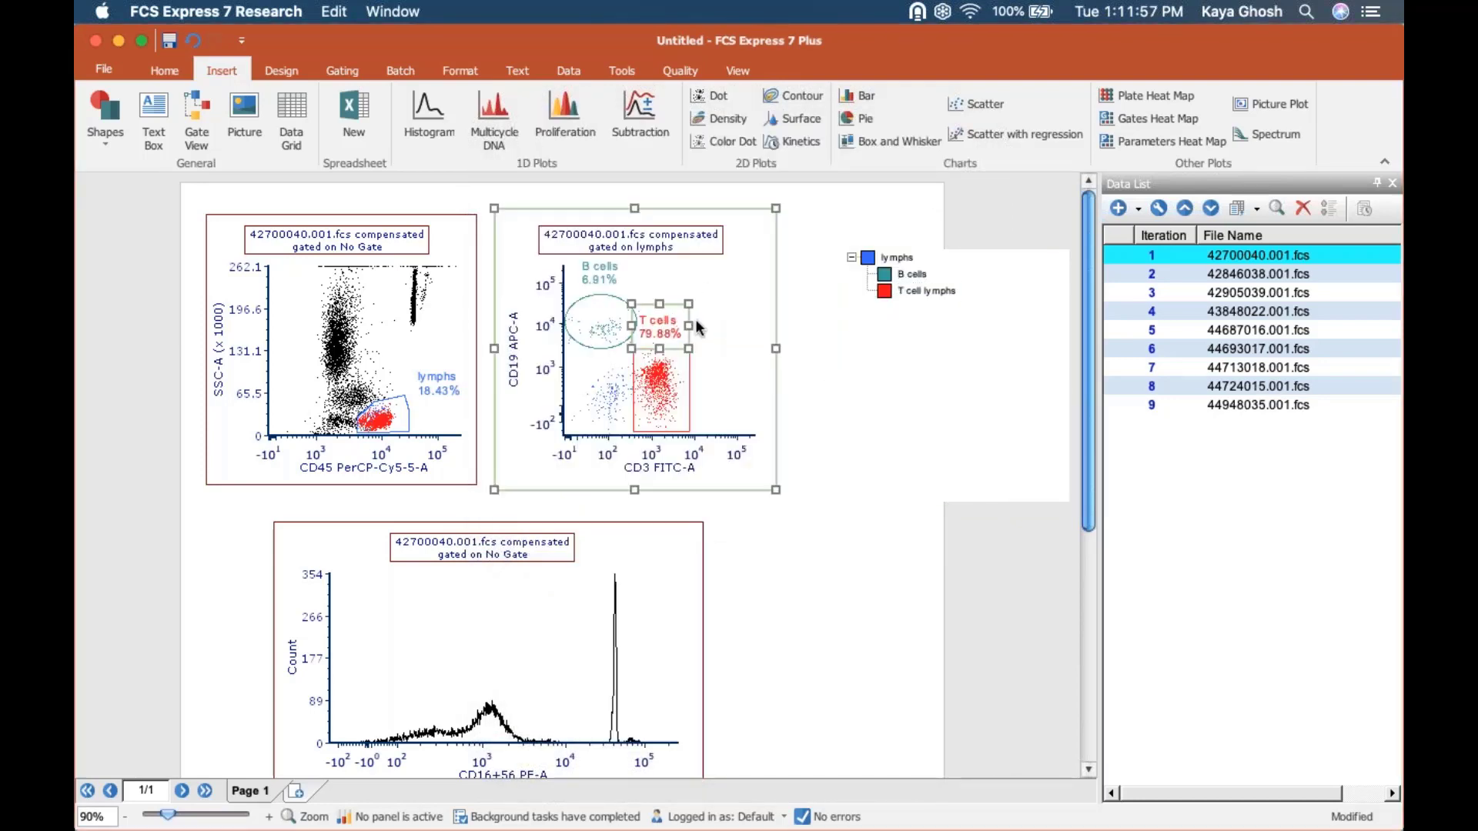
click(695, 318)
drag(713, 327, 732, 331)
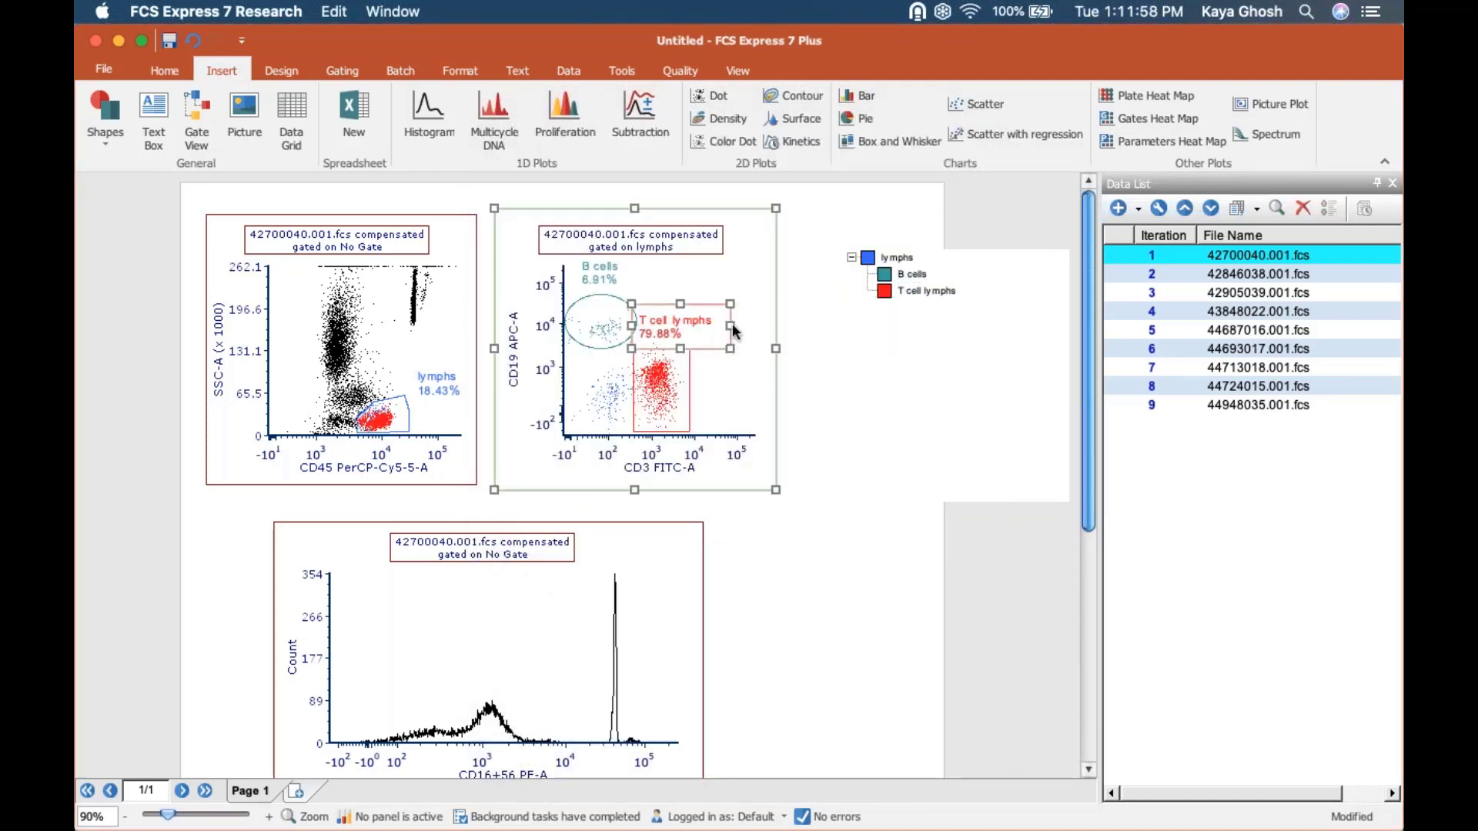
click(753, 631)
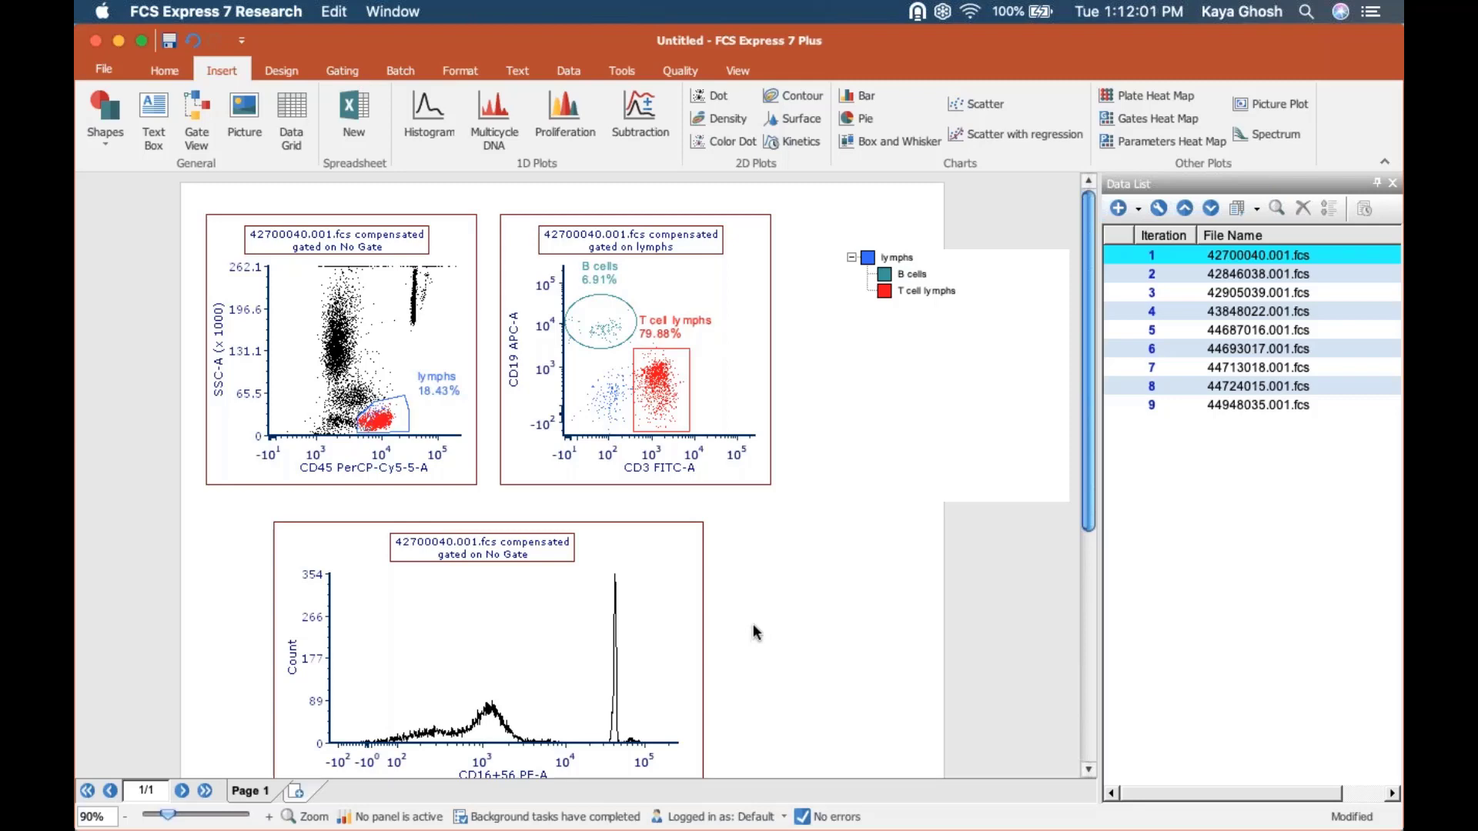
Shrink the Gate View object to a smaller size beside the plots.
click(1021, 460)
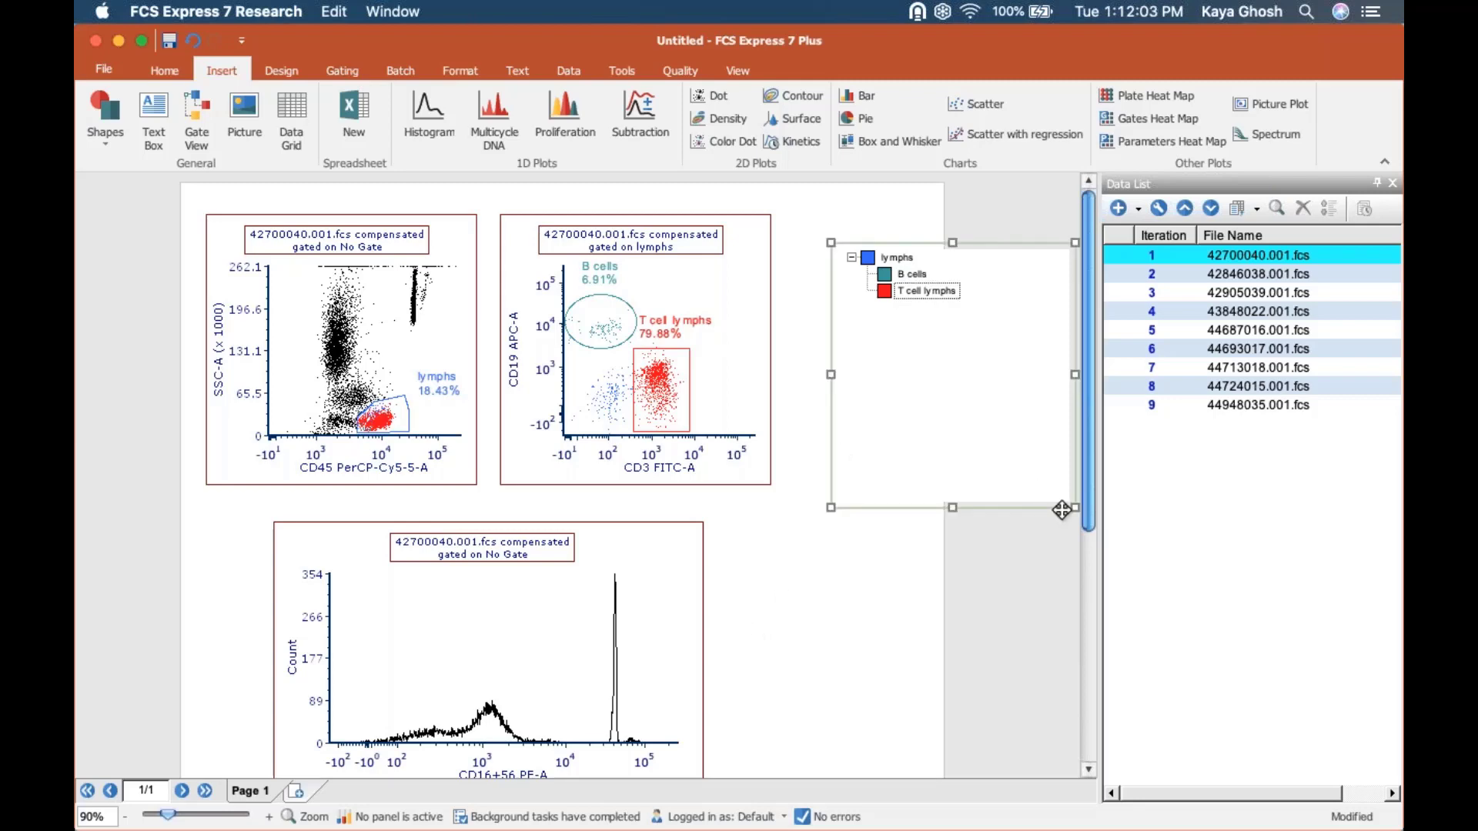
drag(1041, 487, 1018, 446)
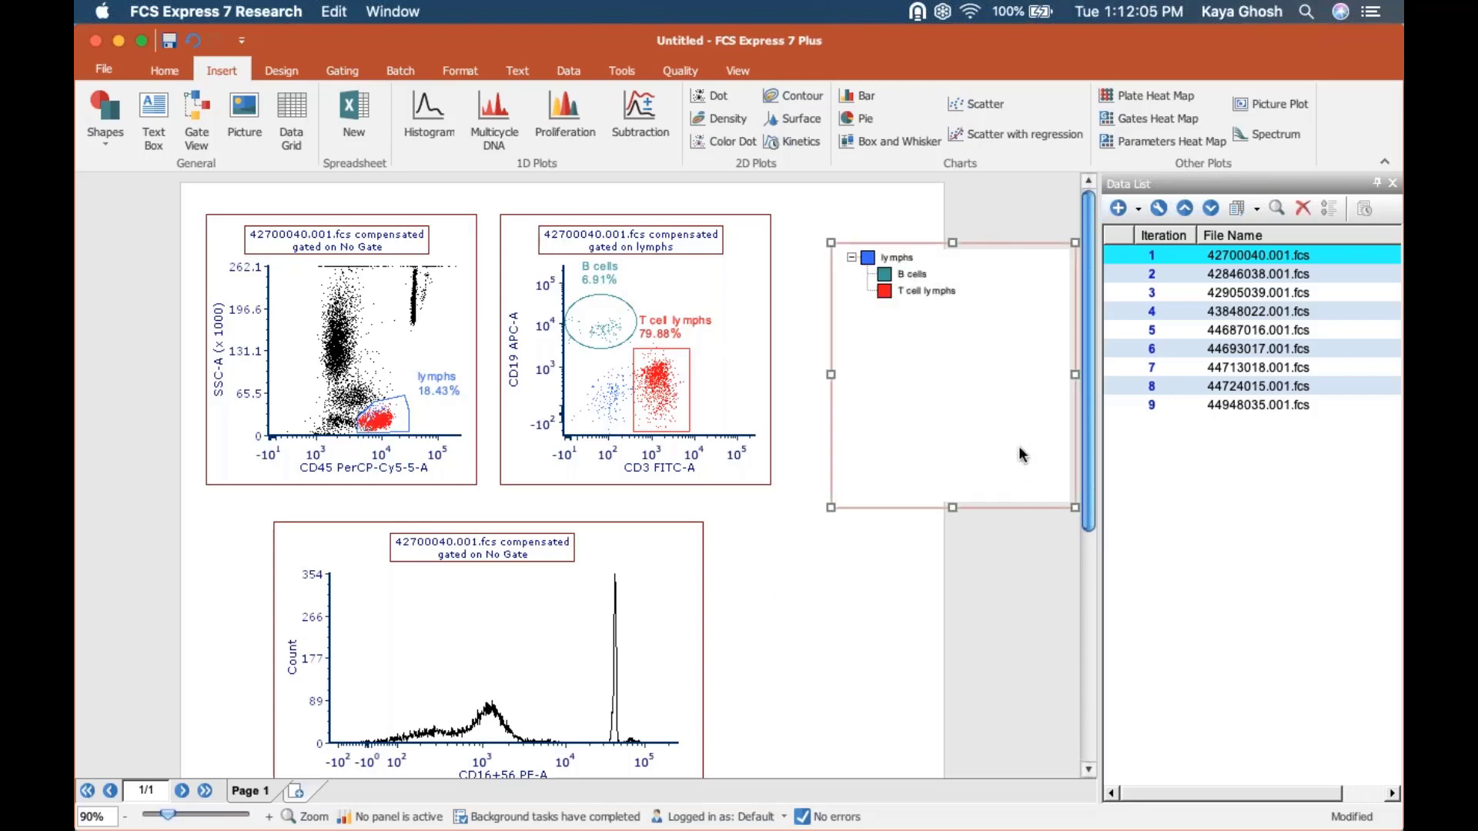
Apply the lymphs gate from the Gate View to the CD16+56 PE-A histogram.
click(532, 620)
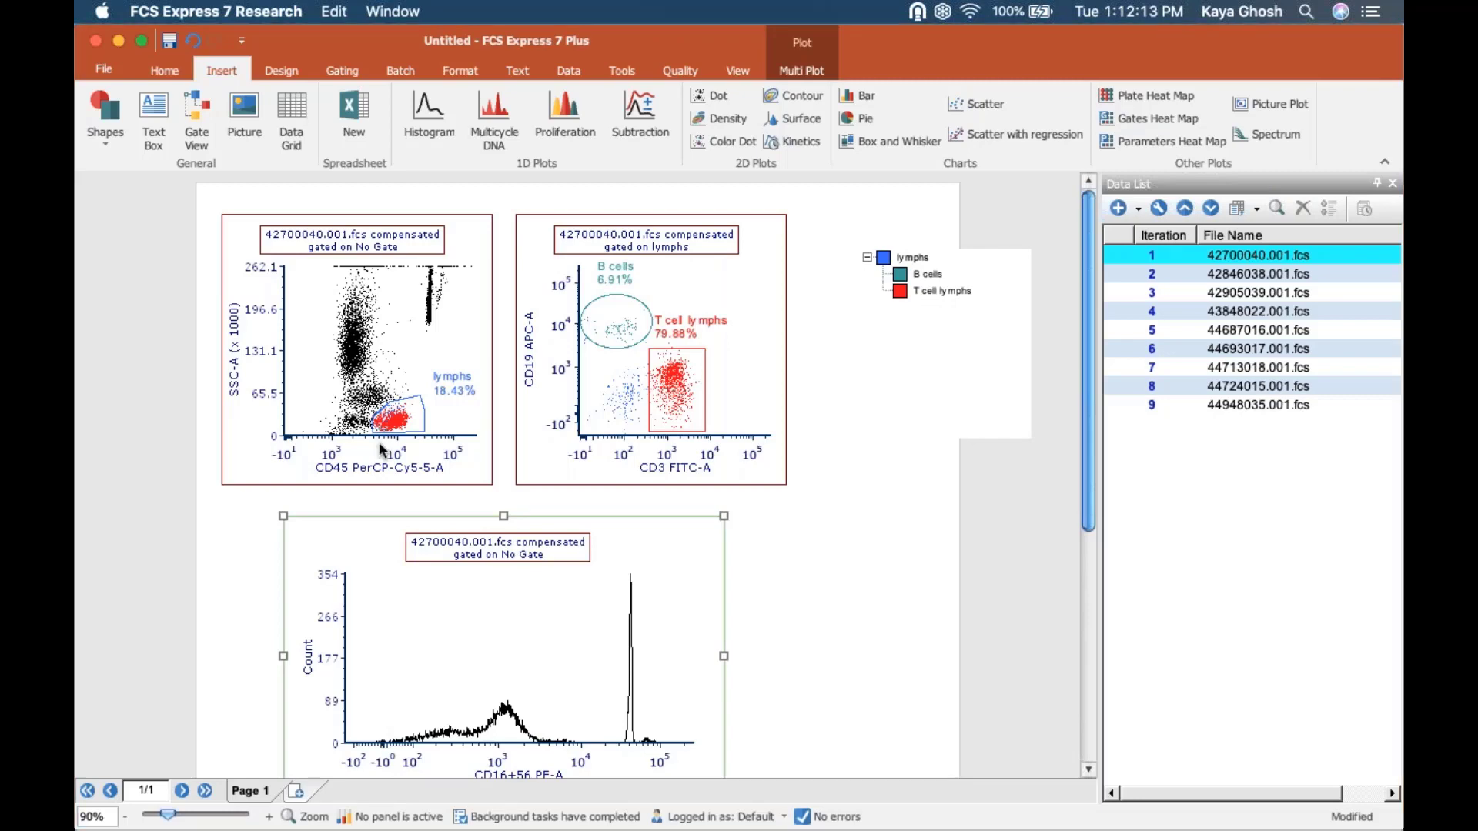
click(884, 256)
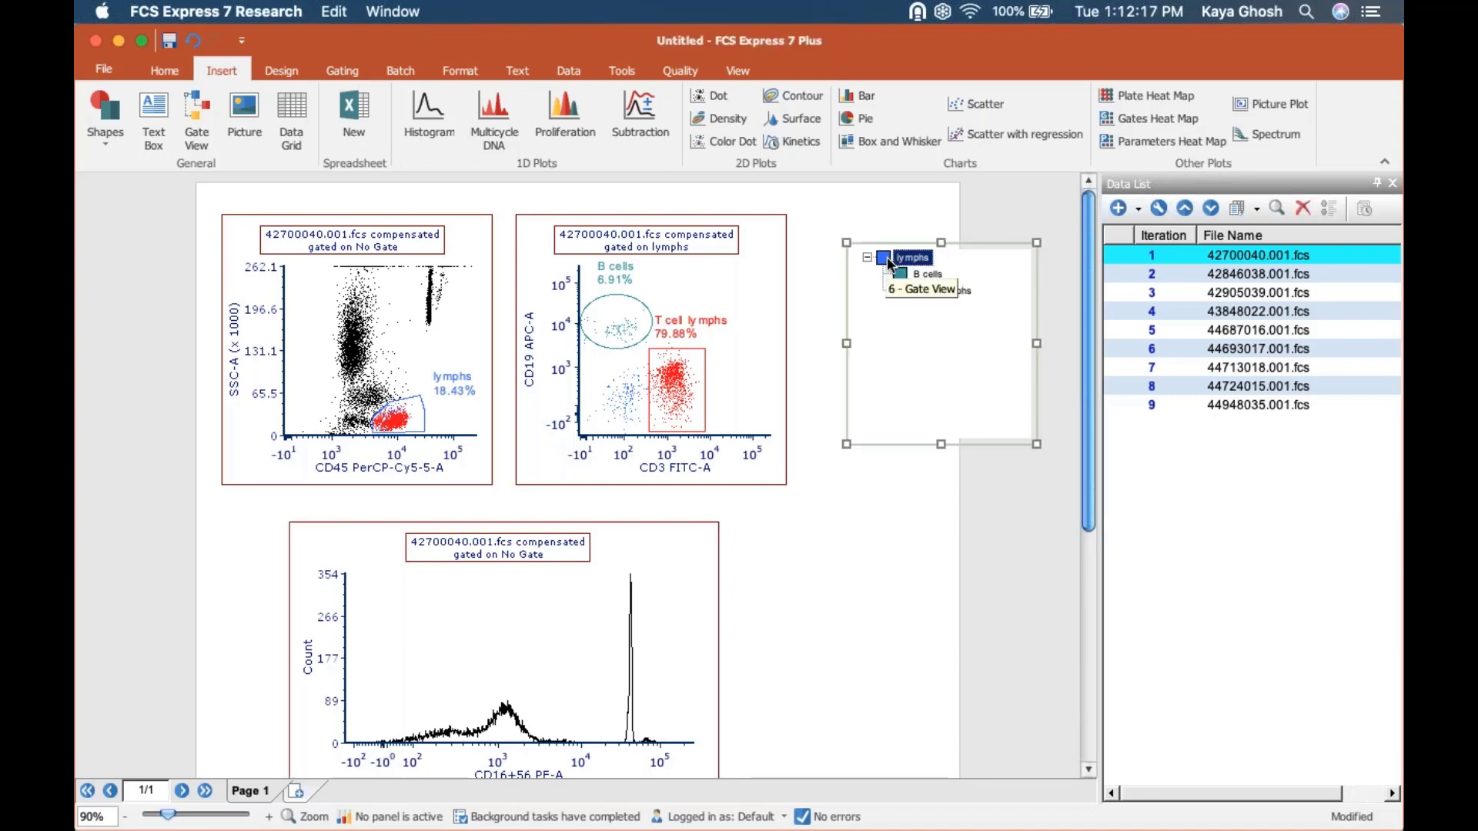
drag(889, 264, 531, 632)
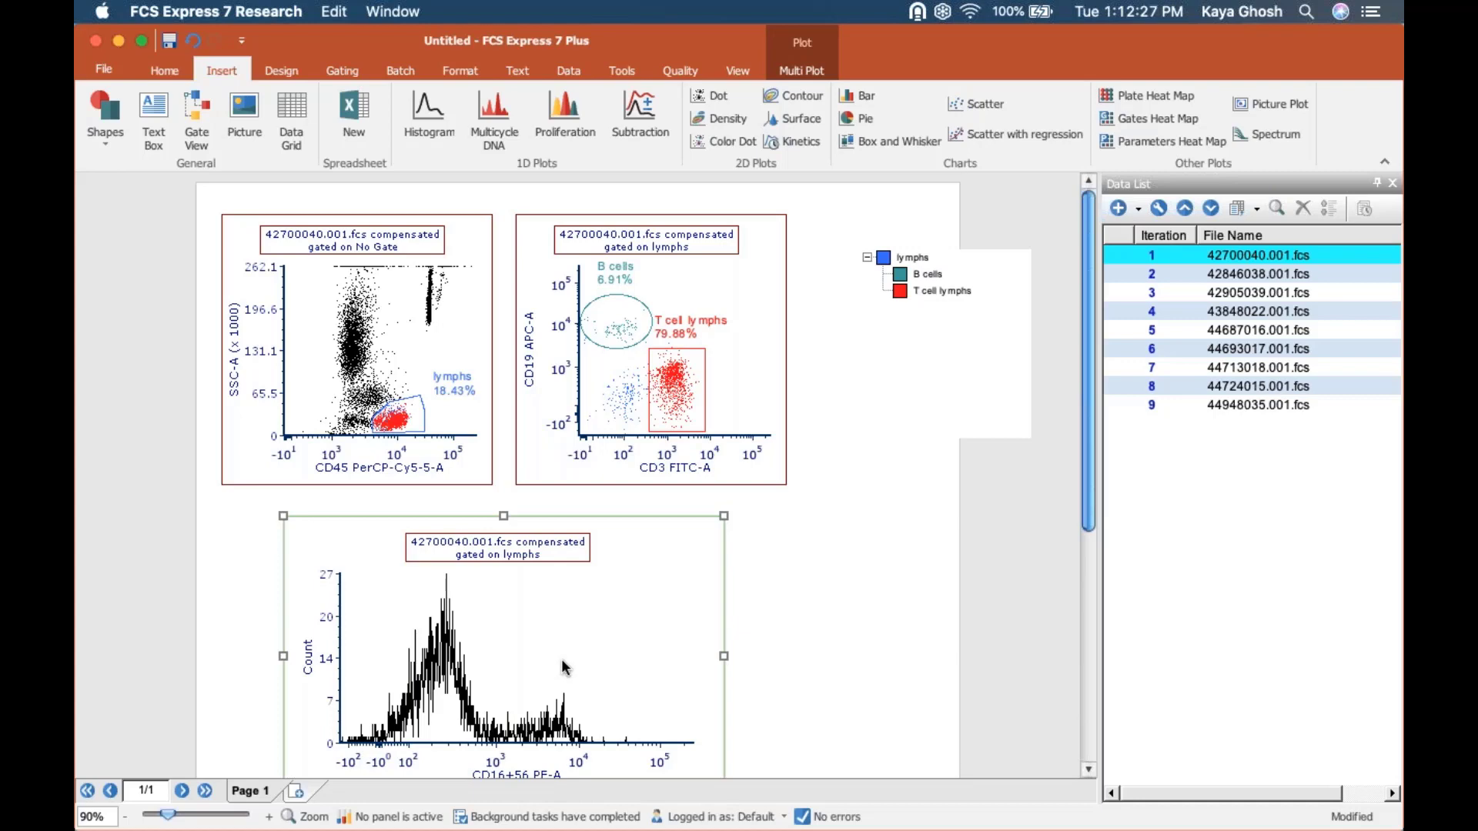
click(675, 408)
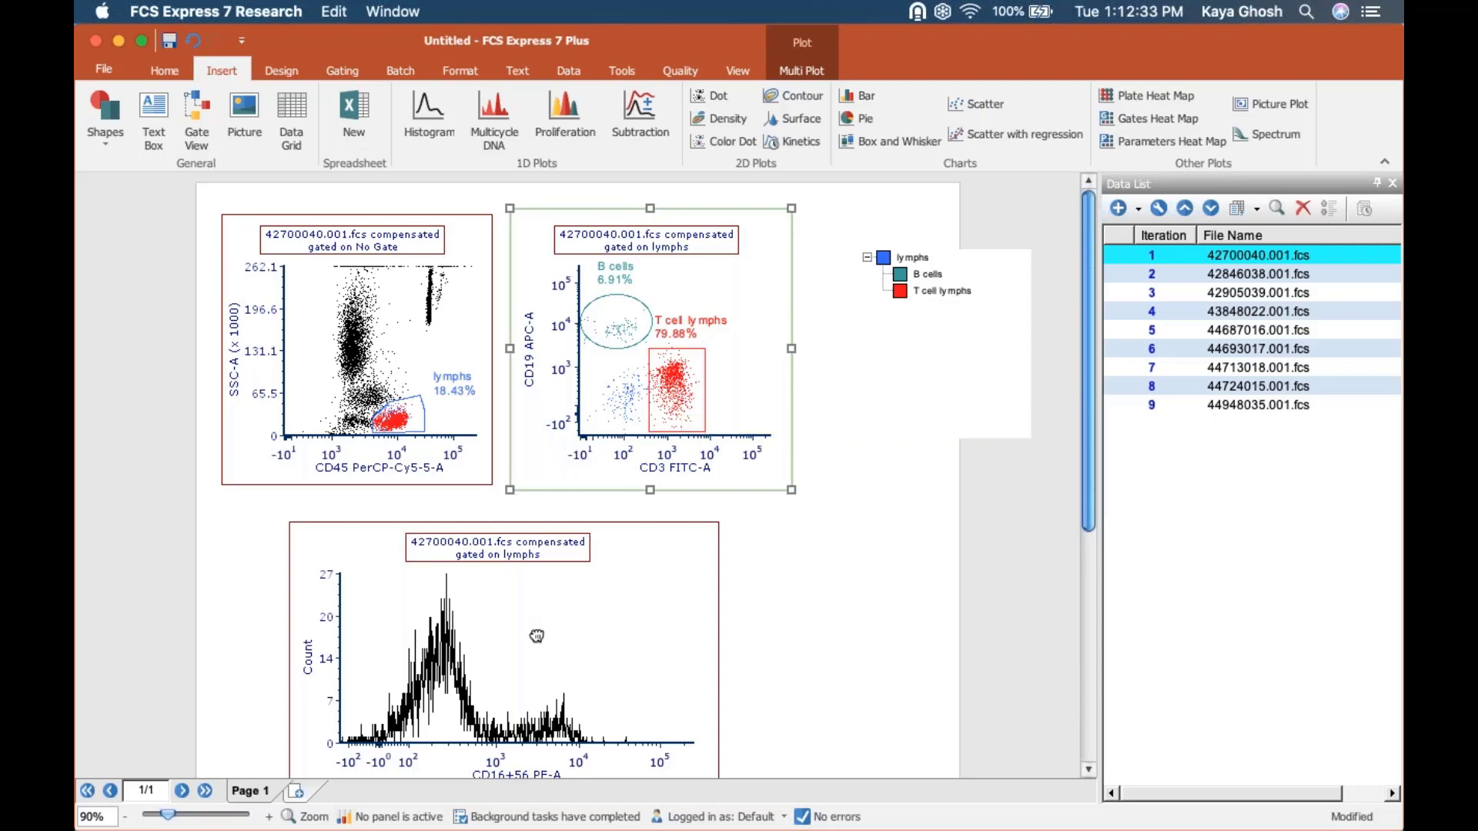
drag(537, 636, 537, 636)
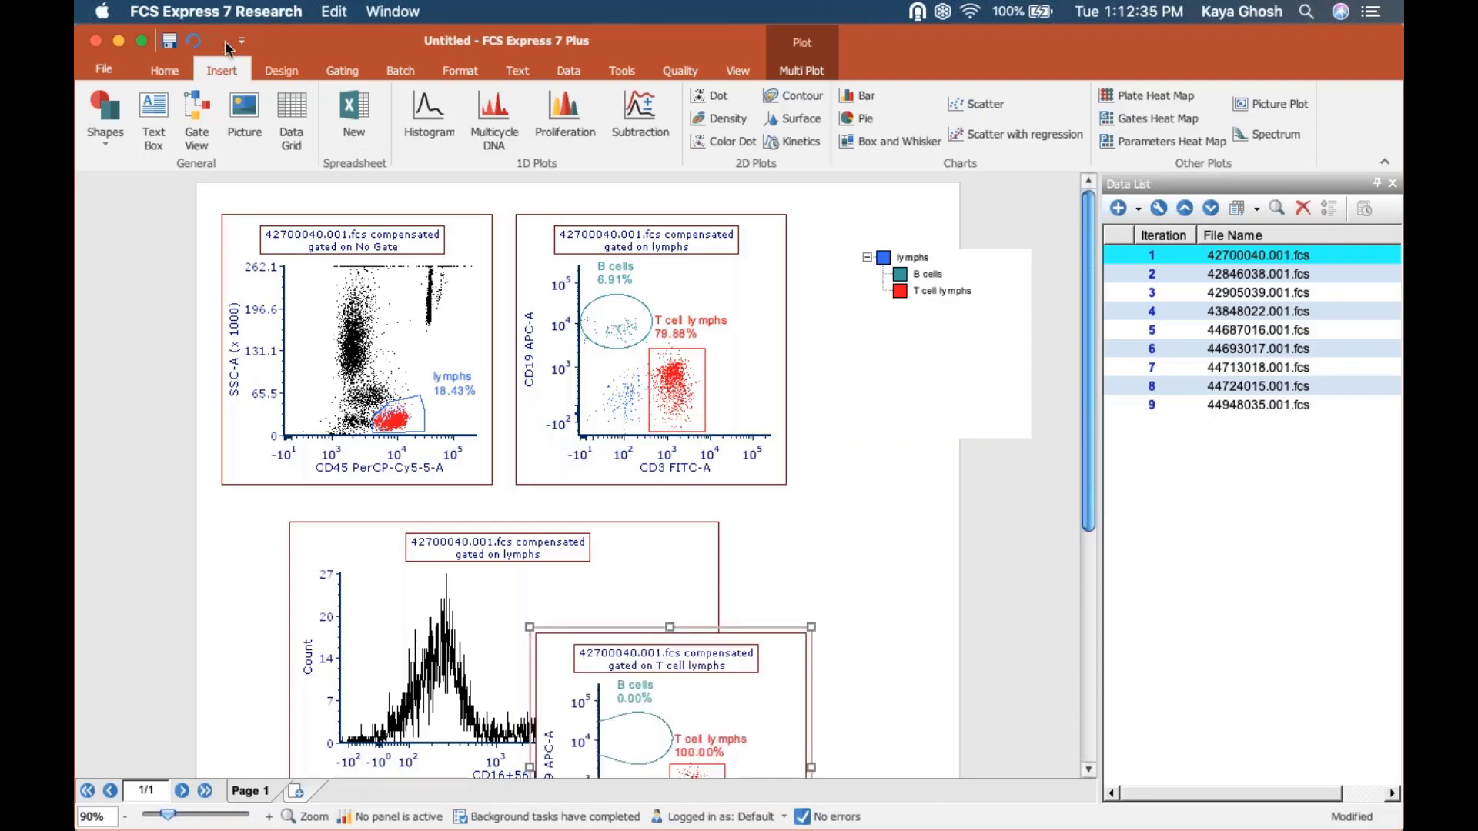
click(194, 42)
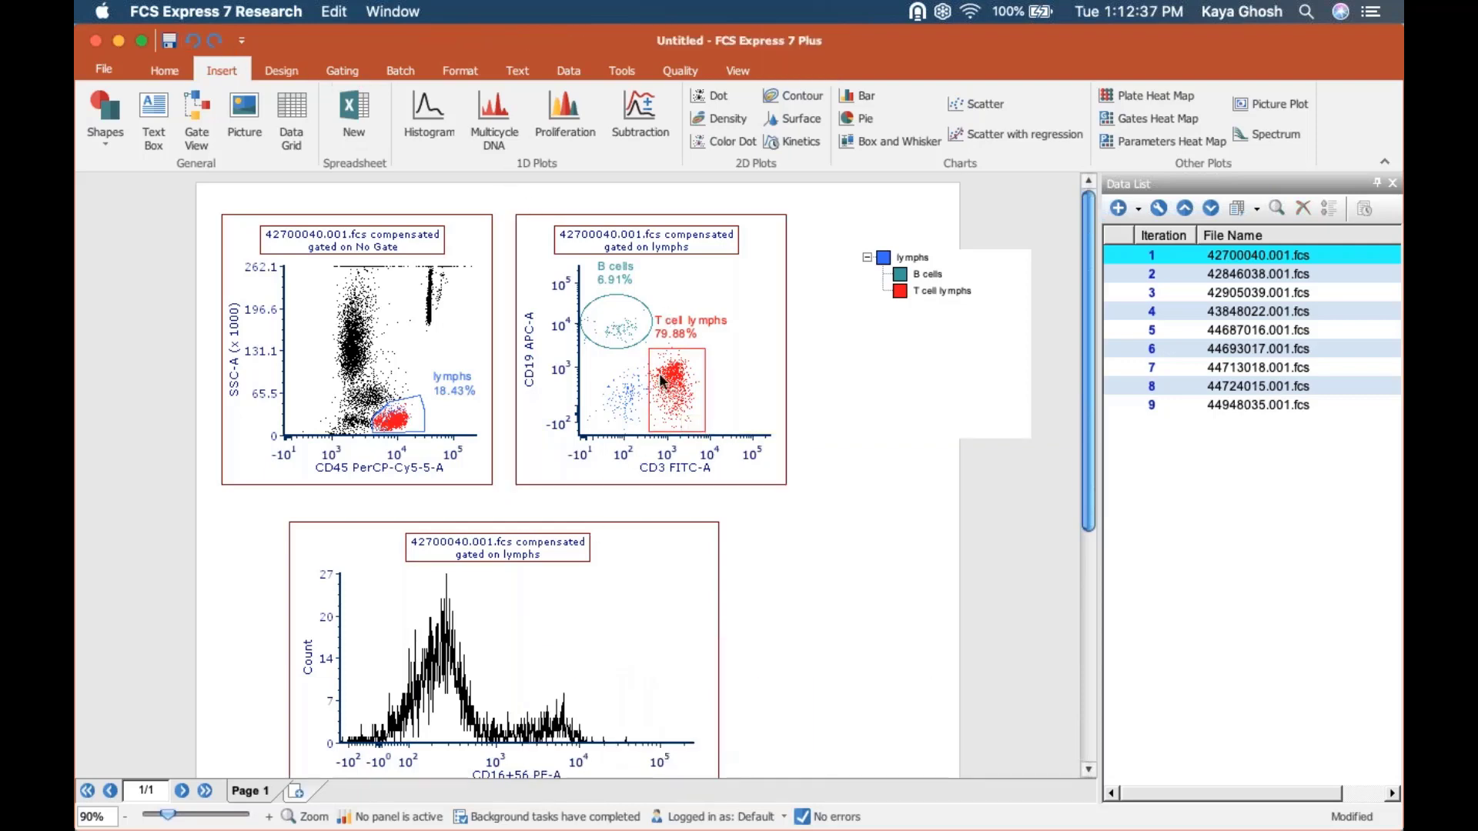
Apply the T cell lymphs gate from the CD3 FITC-A vs. CD19 APC-A plot to the CD16+56 PE-A histogram.
click(681, 380)
drag(681, 380, 498, 606)
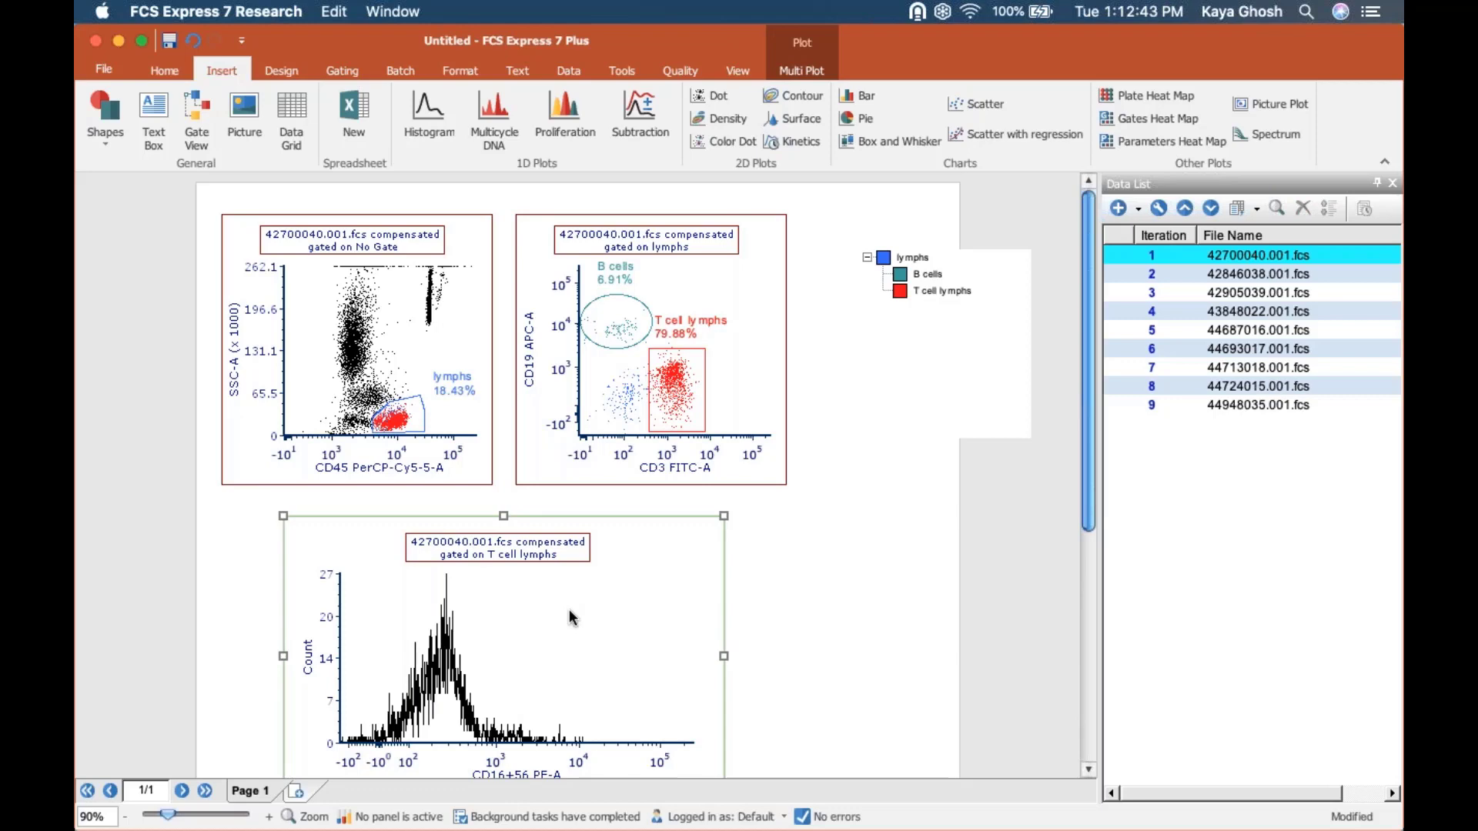
click(830, 543)
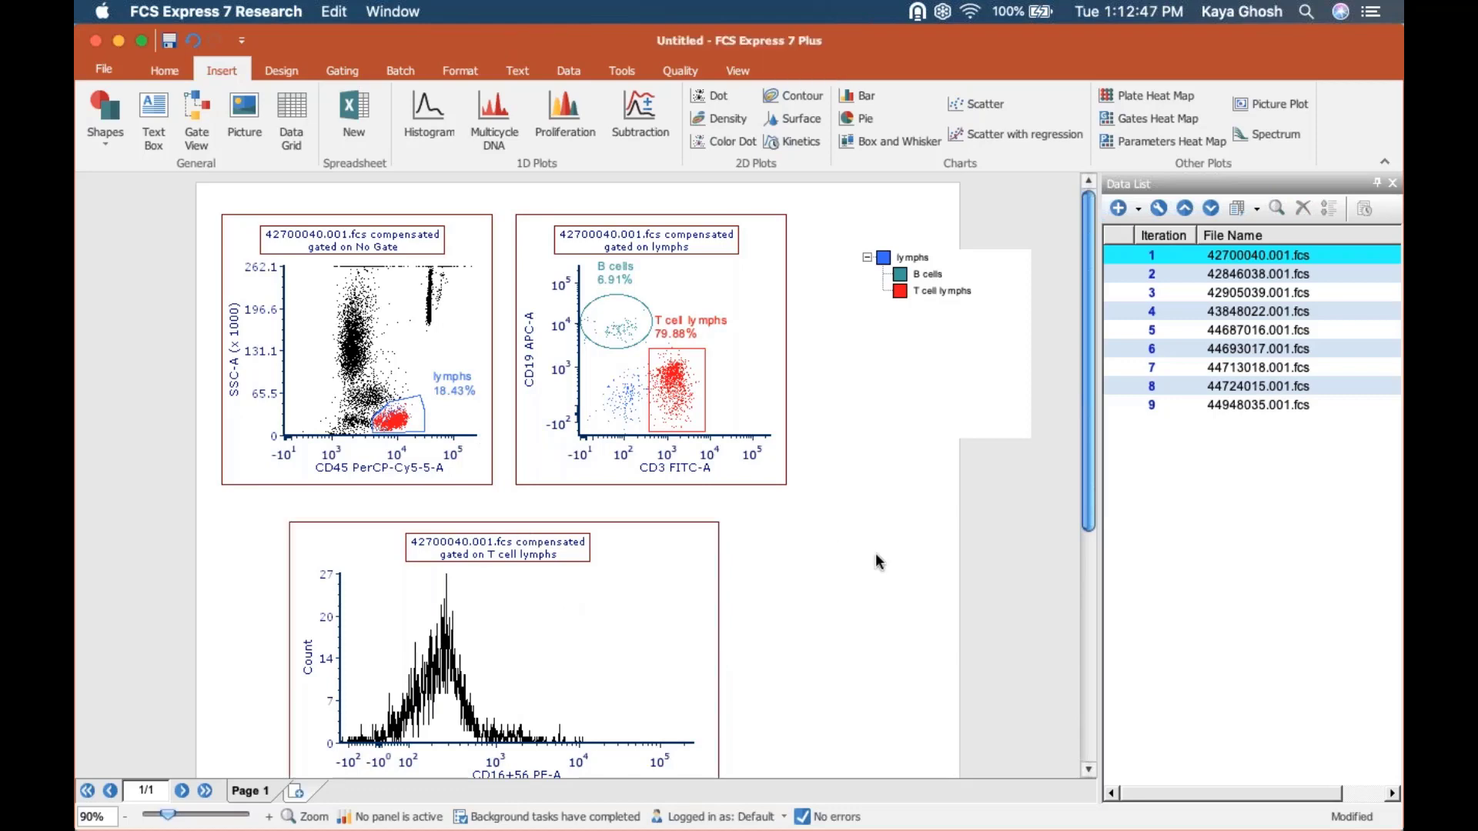
click(757, 298)
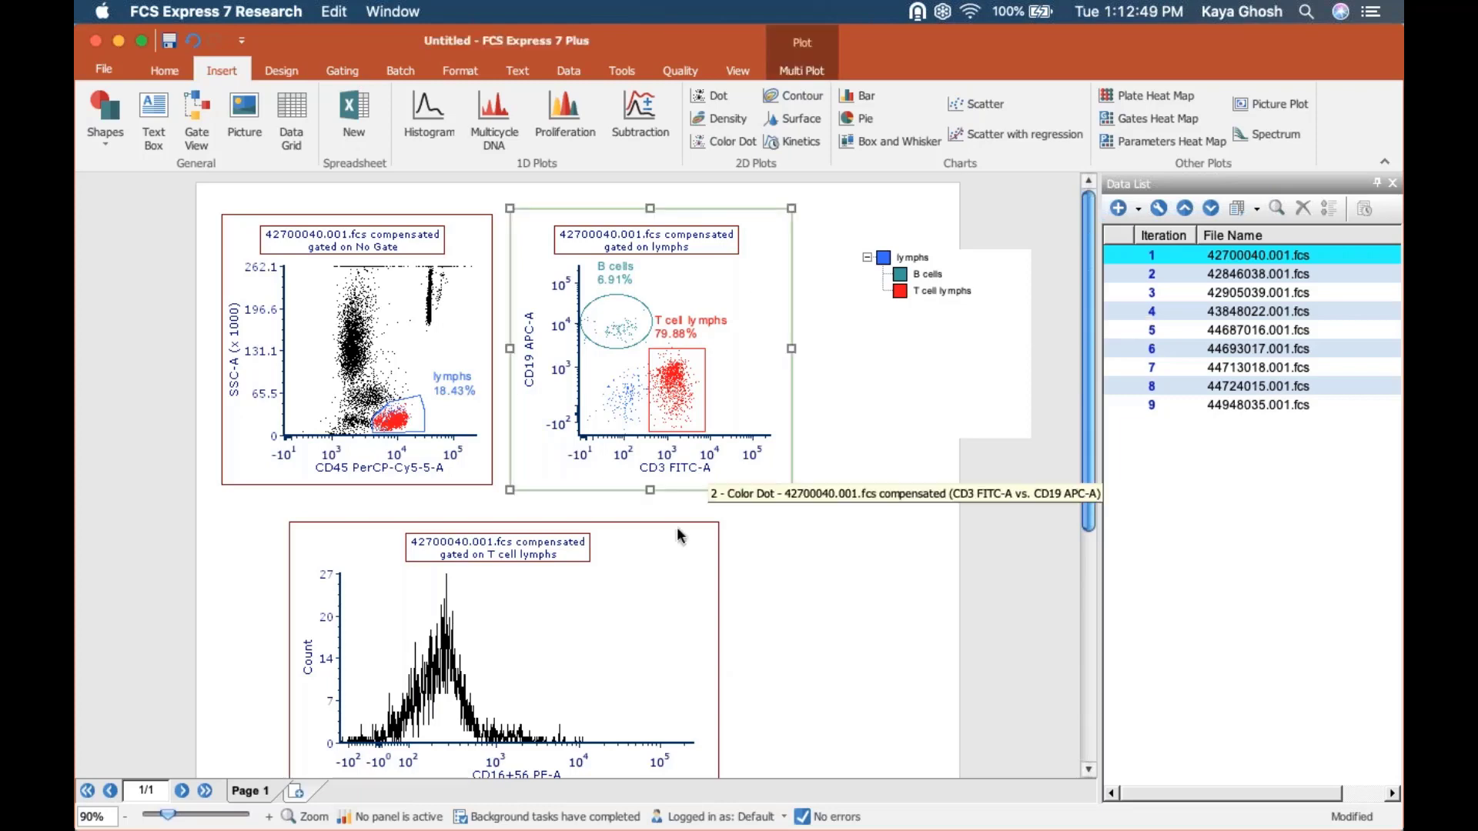
Set the current gate to lymphs for both the CD3 FITC-A vs. CD19 APC-A plot and the CD16+56 PE-A histogram.
shift+click(666, 585)
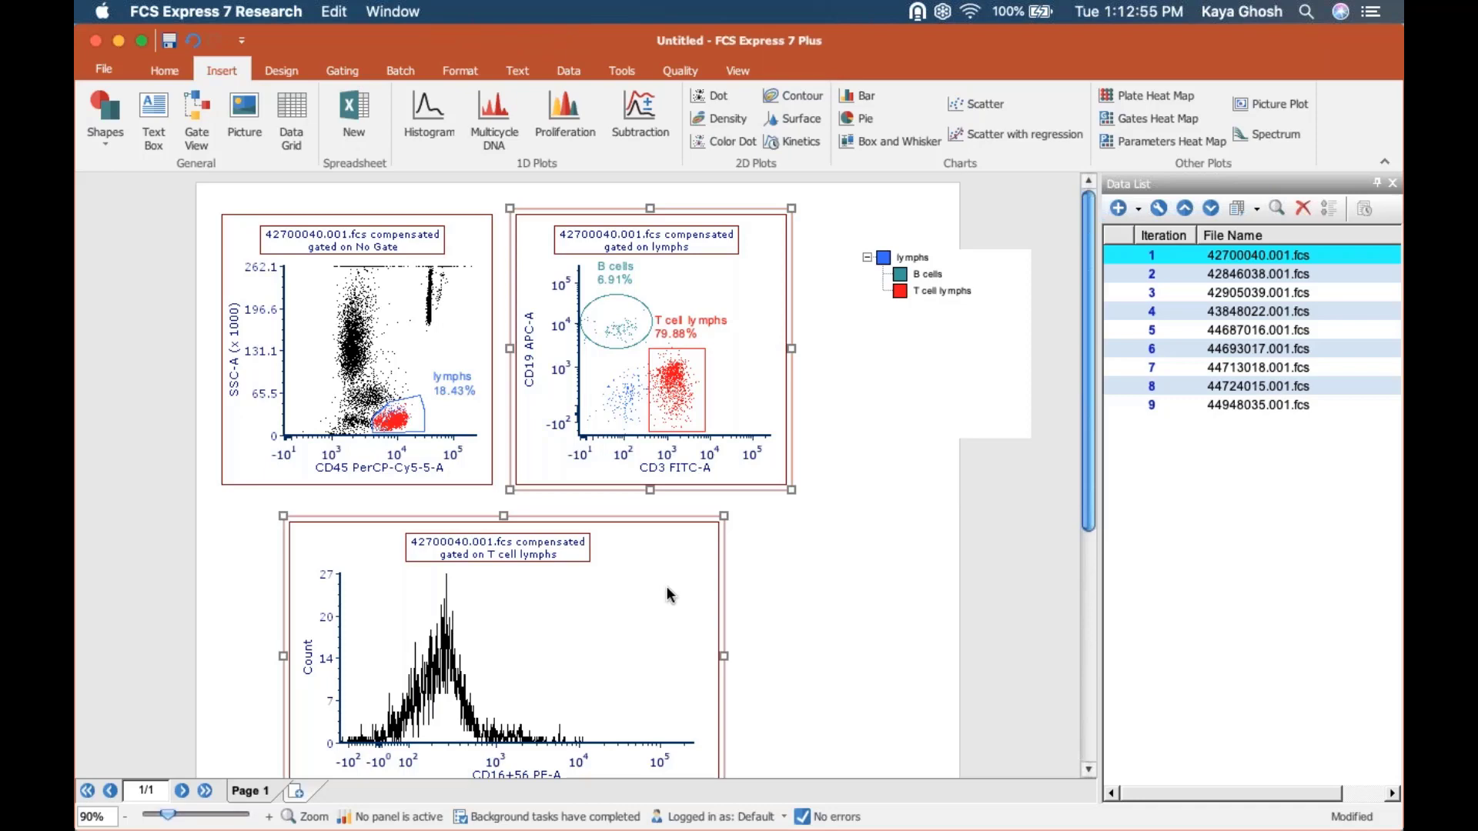
click(344, 71)
click(174, 132)
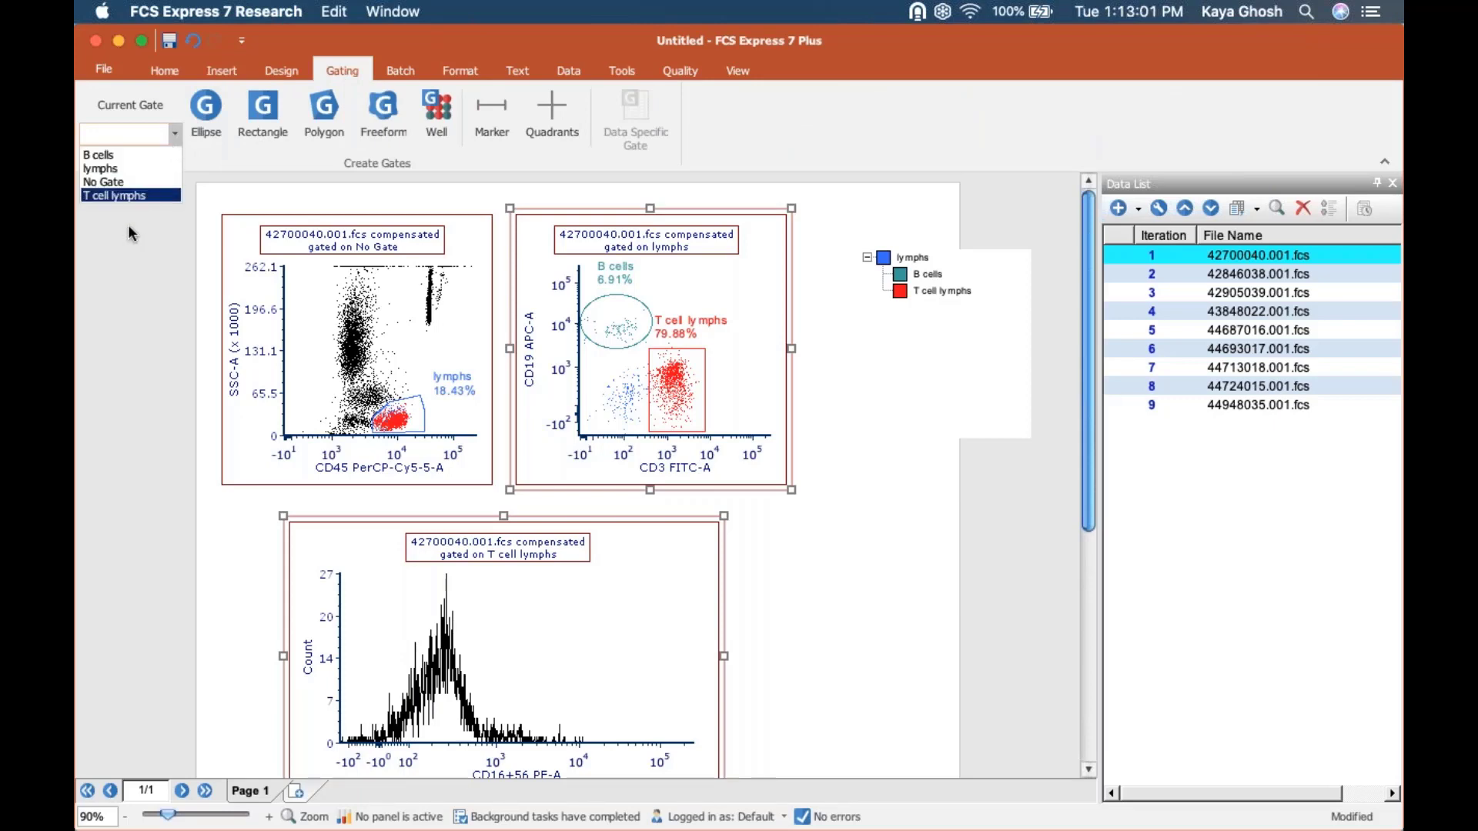
click(110, 169)
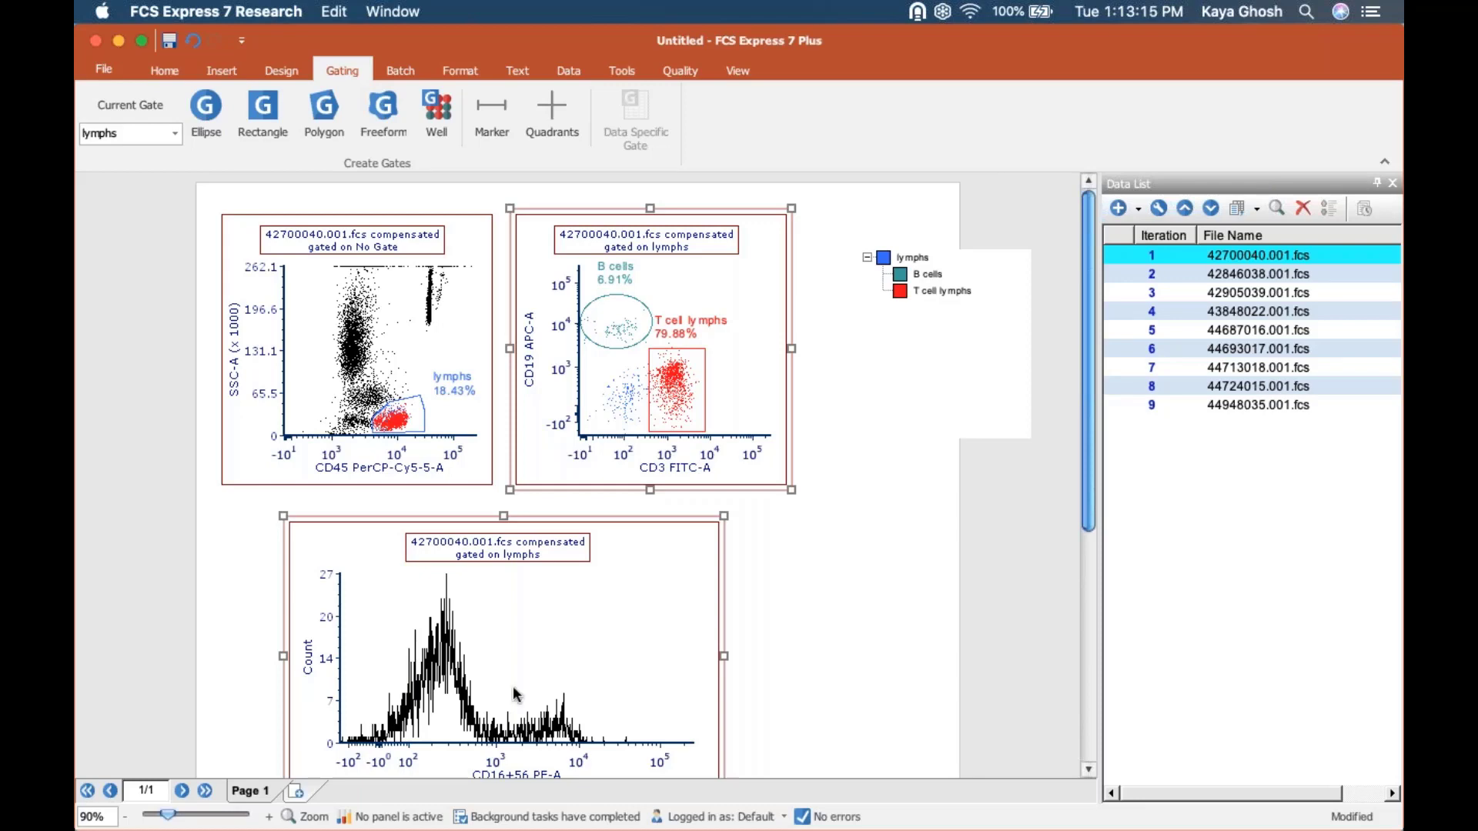
scroll(1086, 513, down, 3)
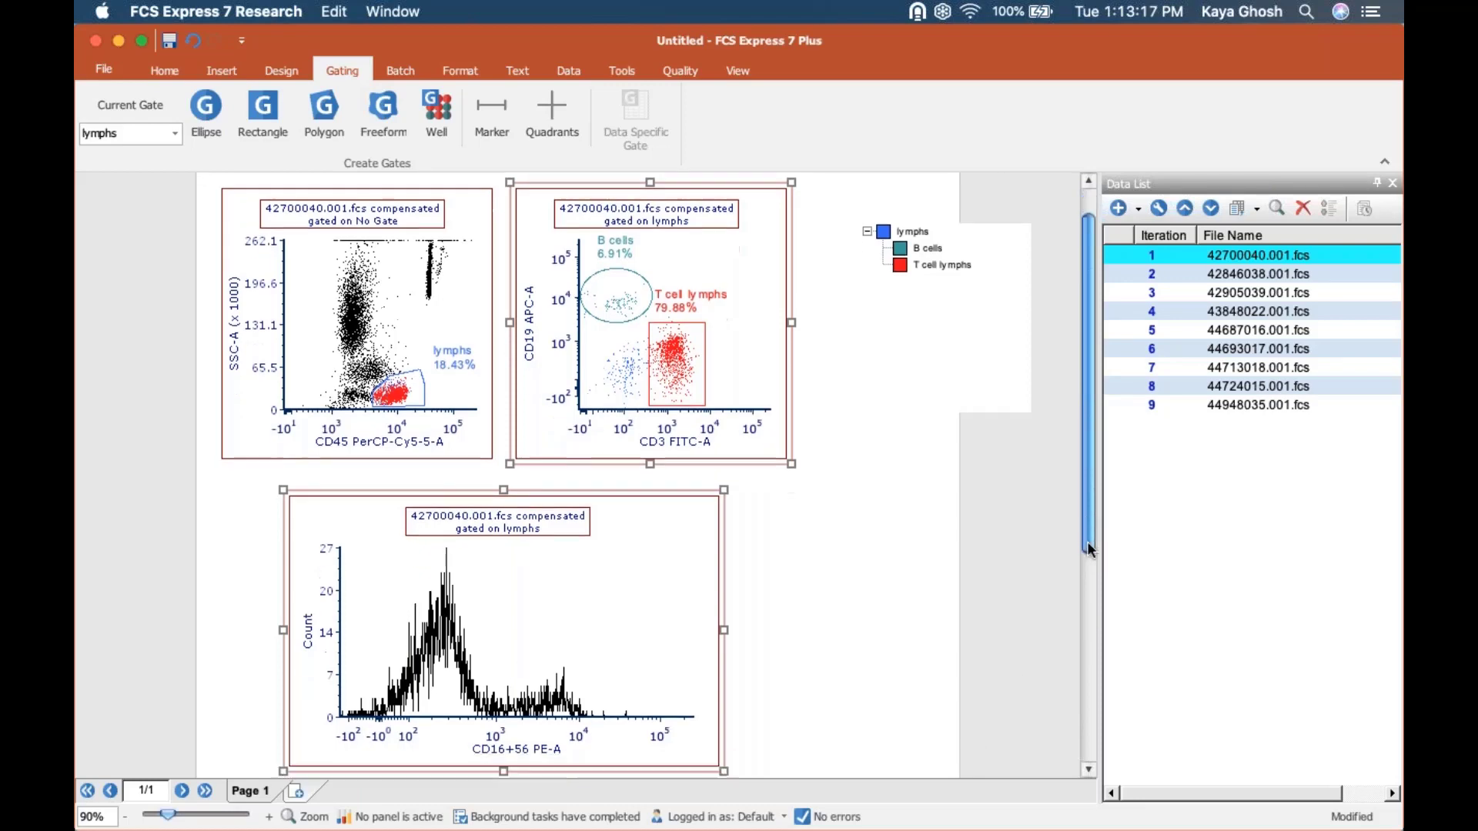
scroll(1087, 515, up, 3)
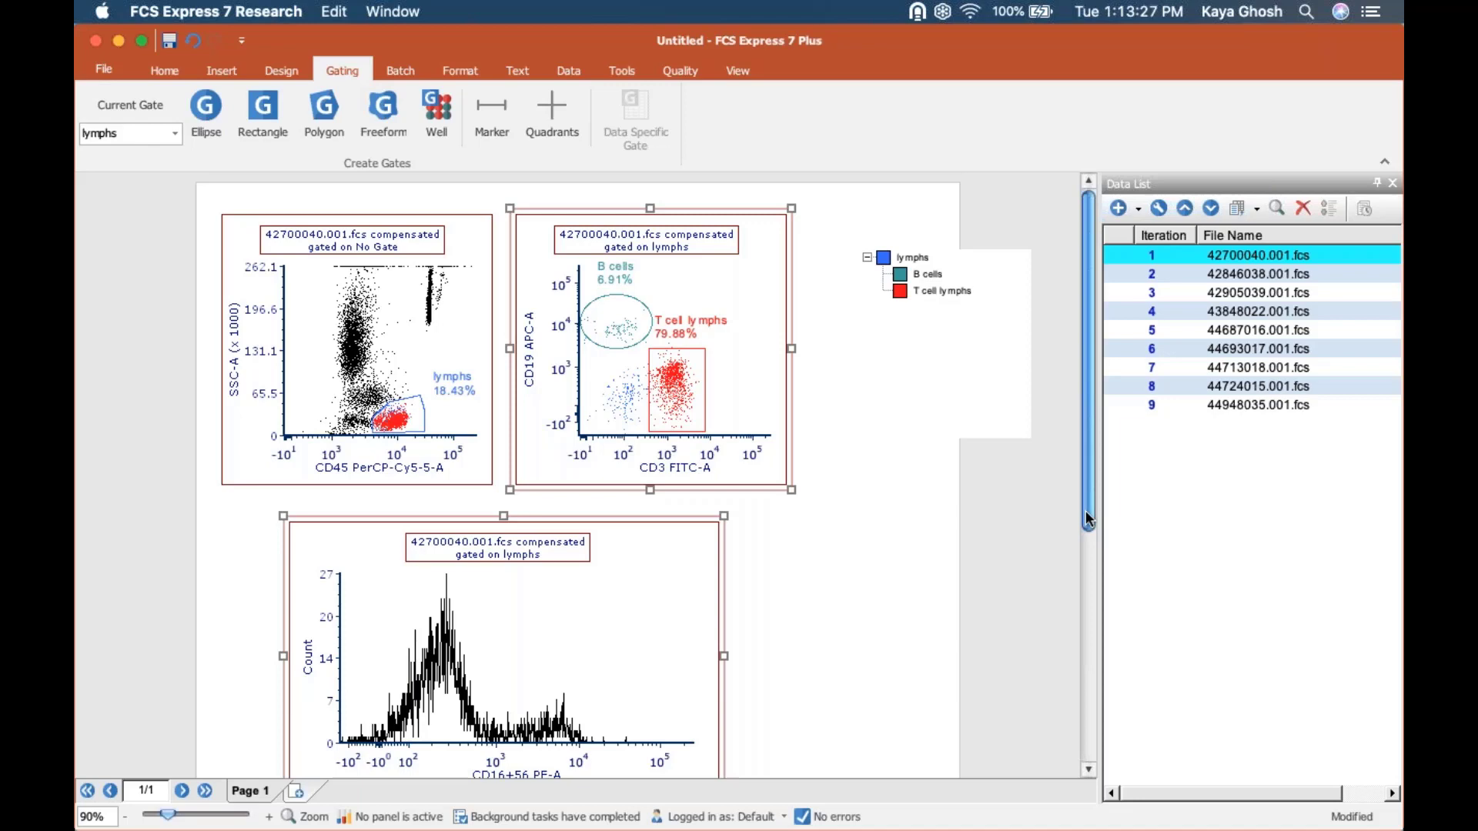
Change the CD45 PerCP-Cy5-5-A vs. SSC-A plot from a color dot plot to a Density plot.
click(446, 254)
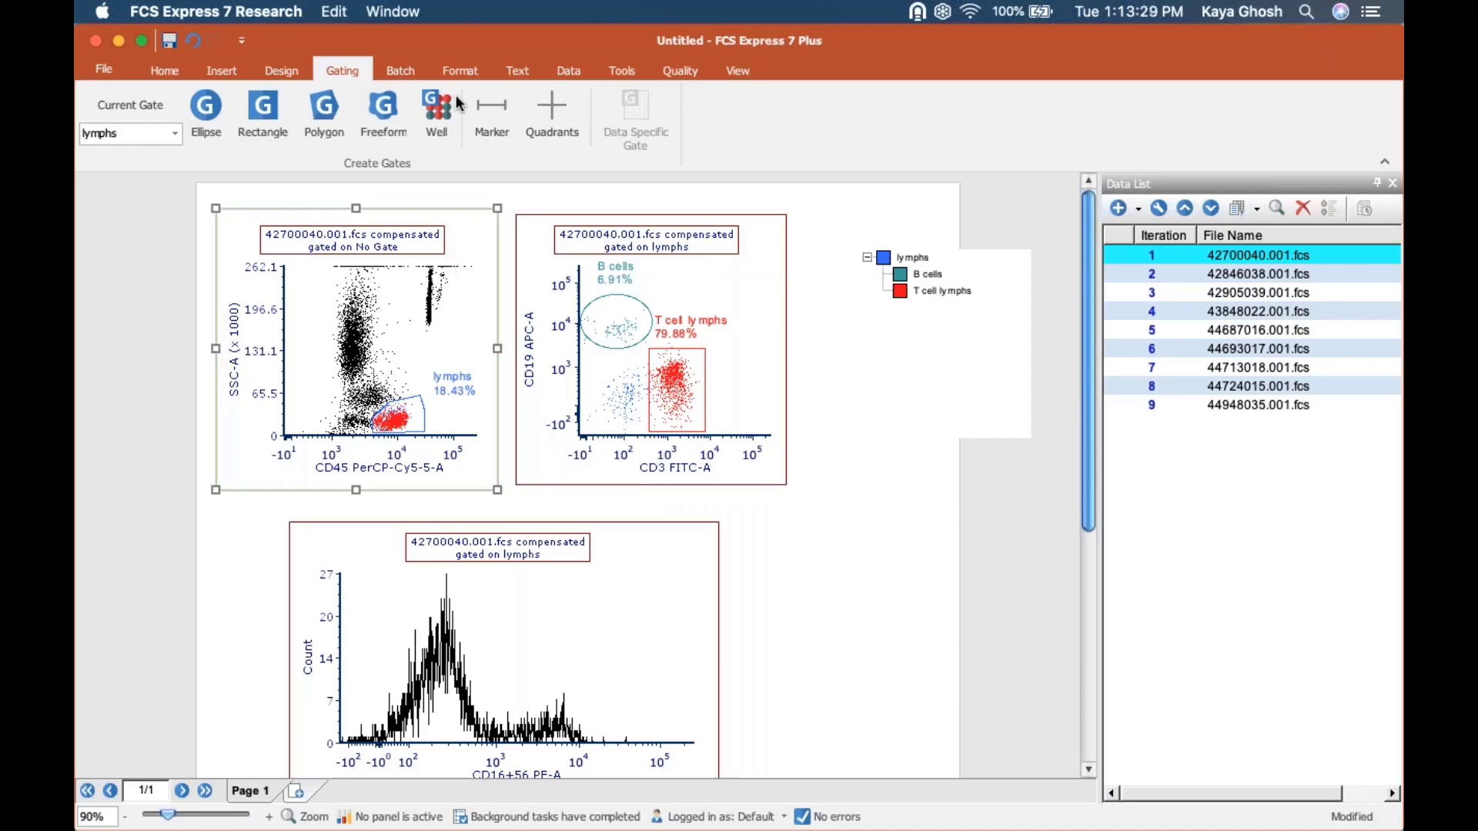
click(465, 67)
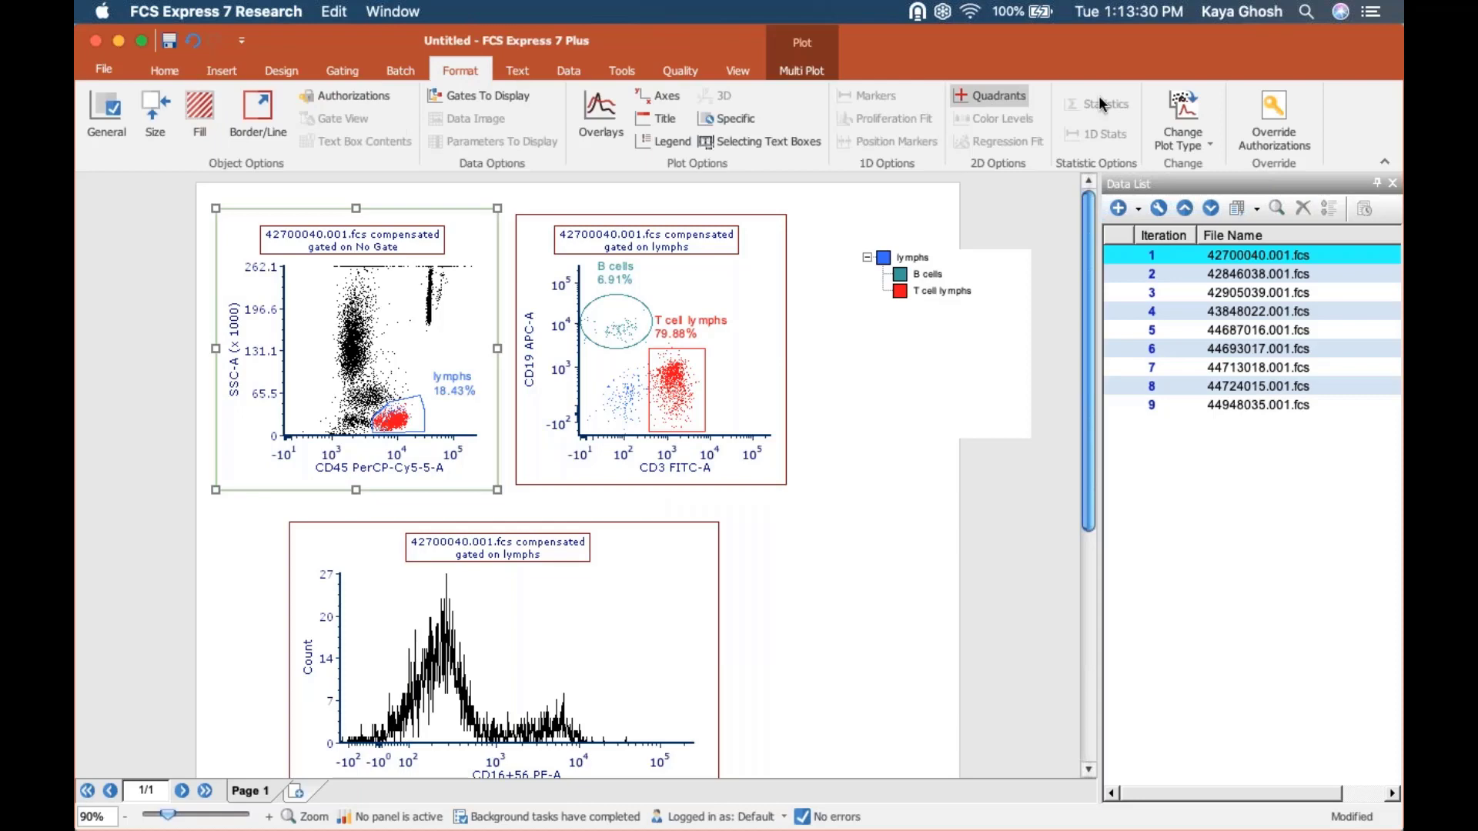
click(1203, 111)
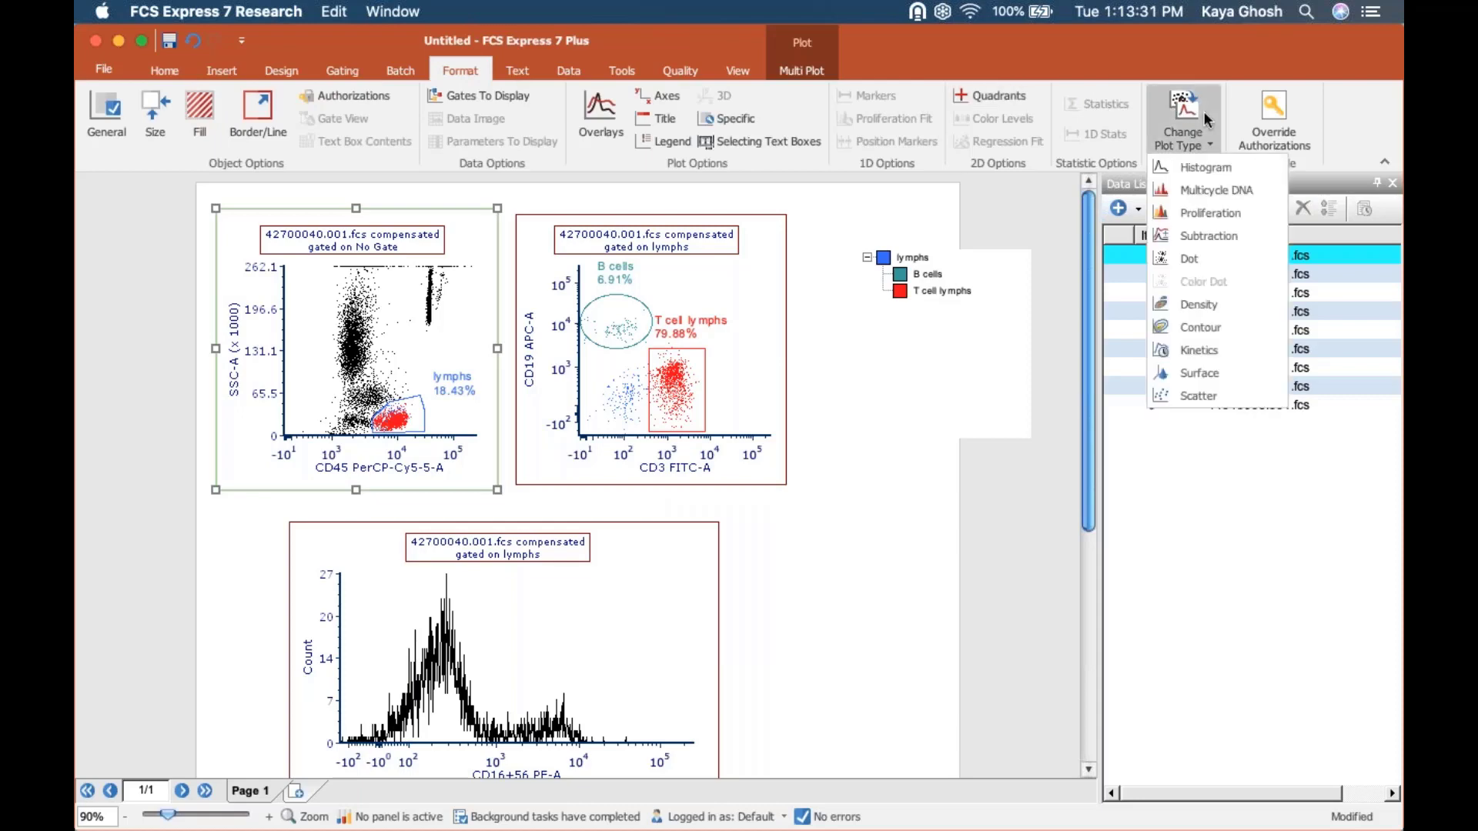
click(1192, 304)
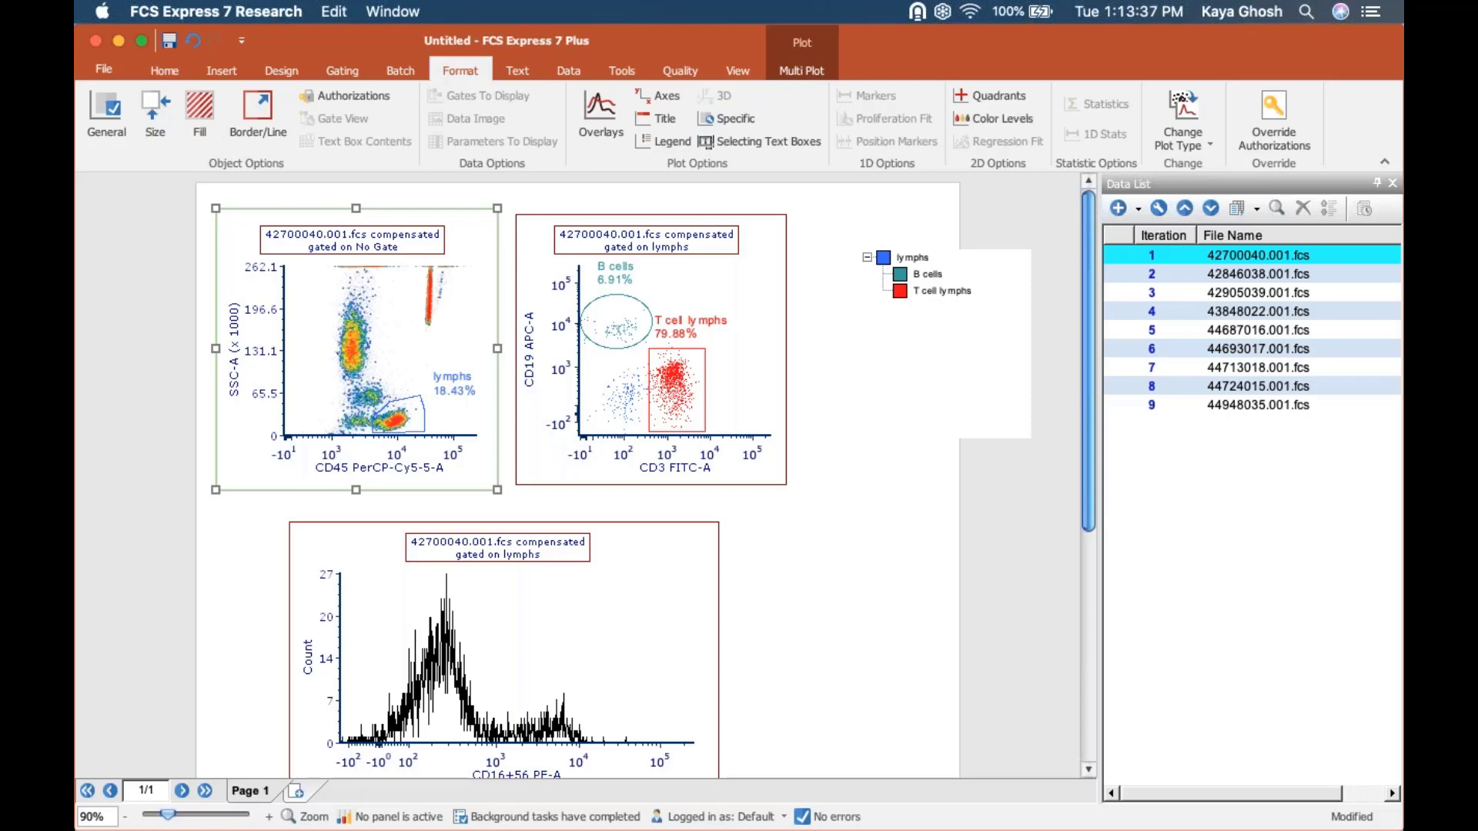
Open the density plot's formatting options, dock them beside the page, and show the Title settings.
double_click(458, 279)
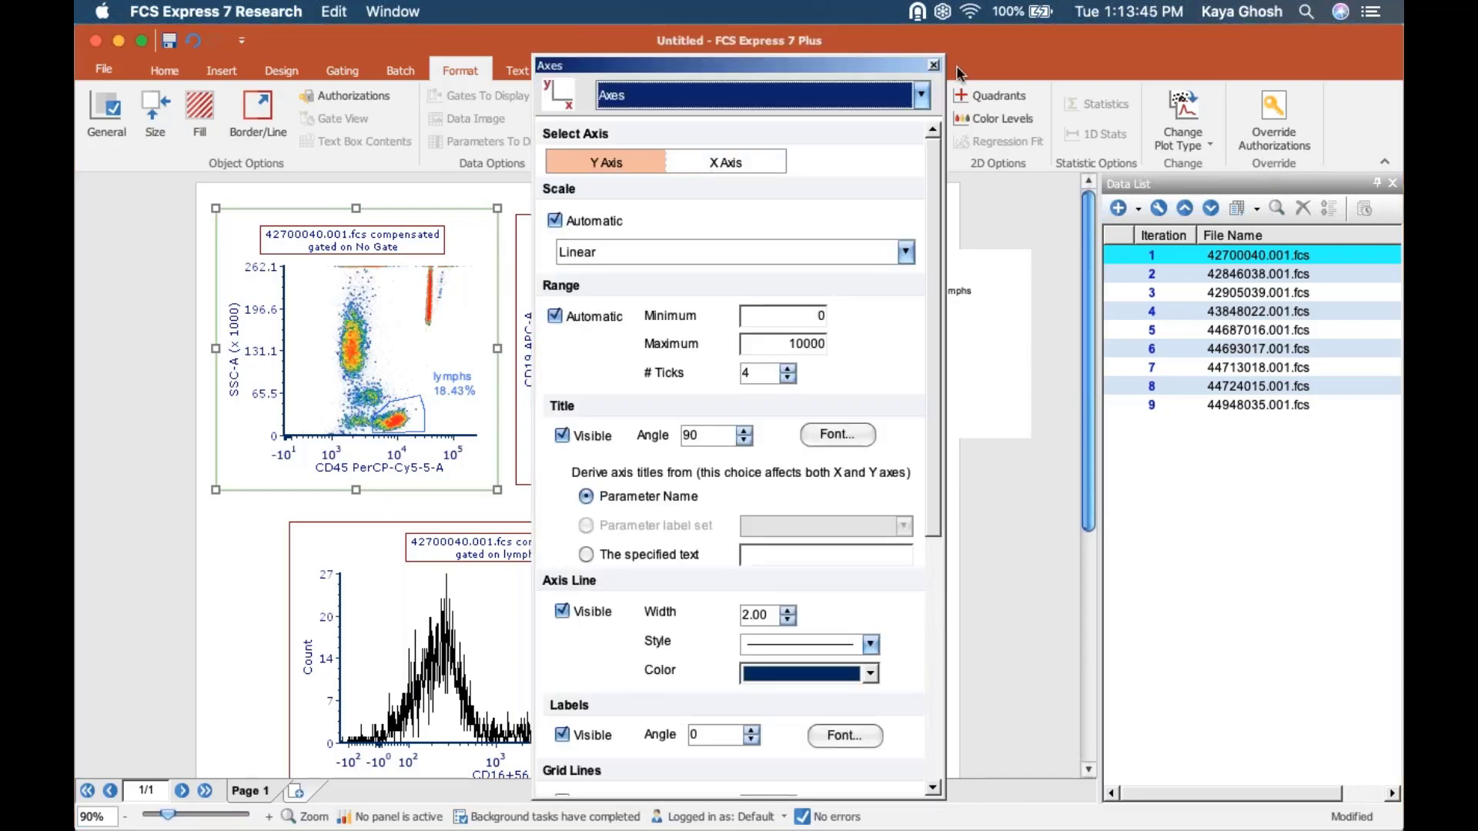
drag(875, 58, 548, 493)
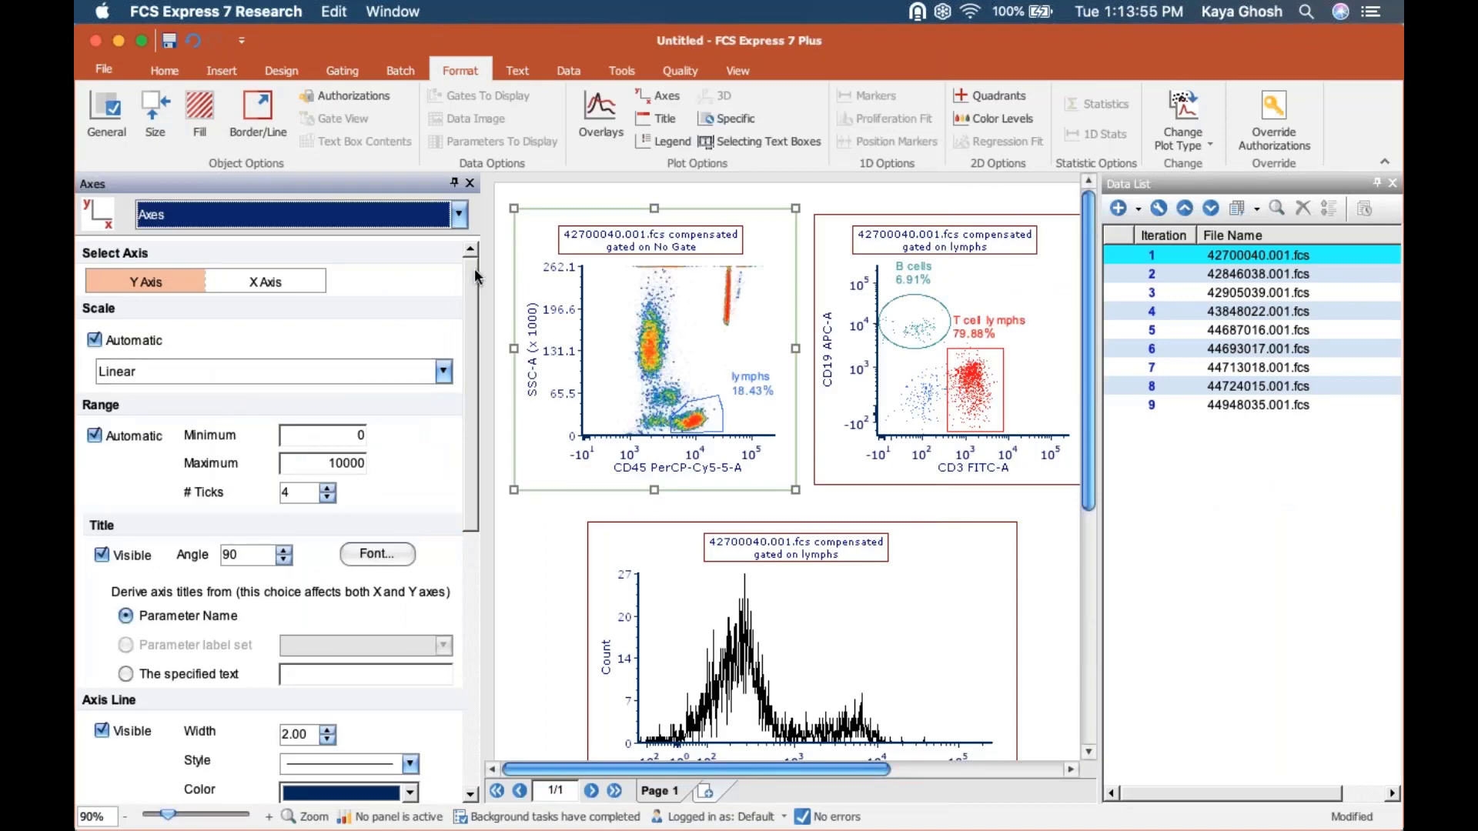
click(460, 216)
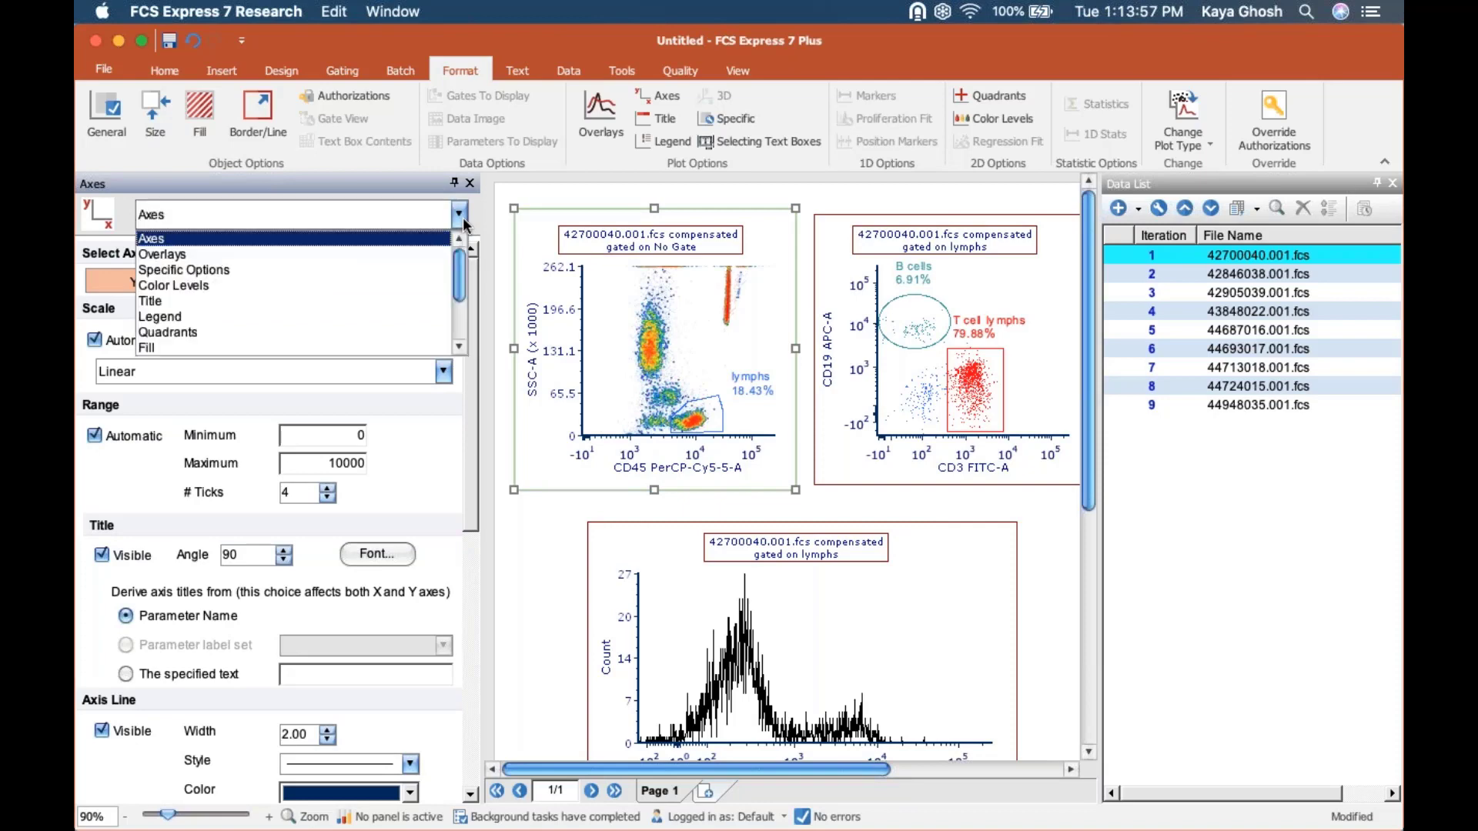
click(382, 300)
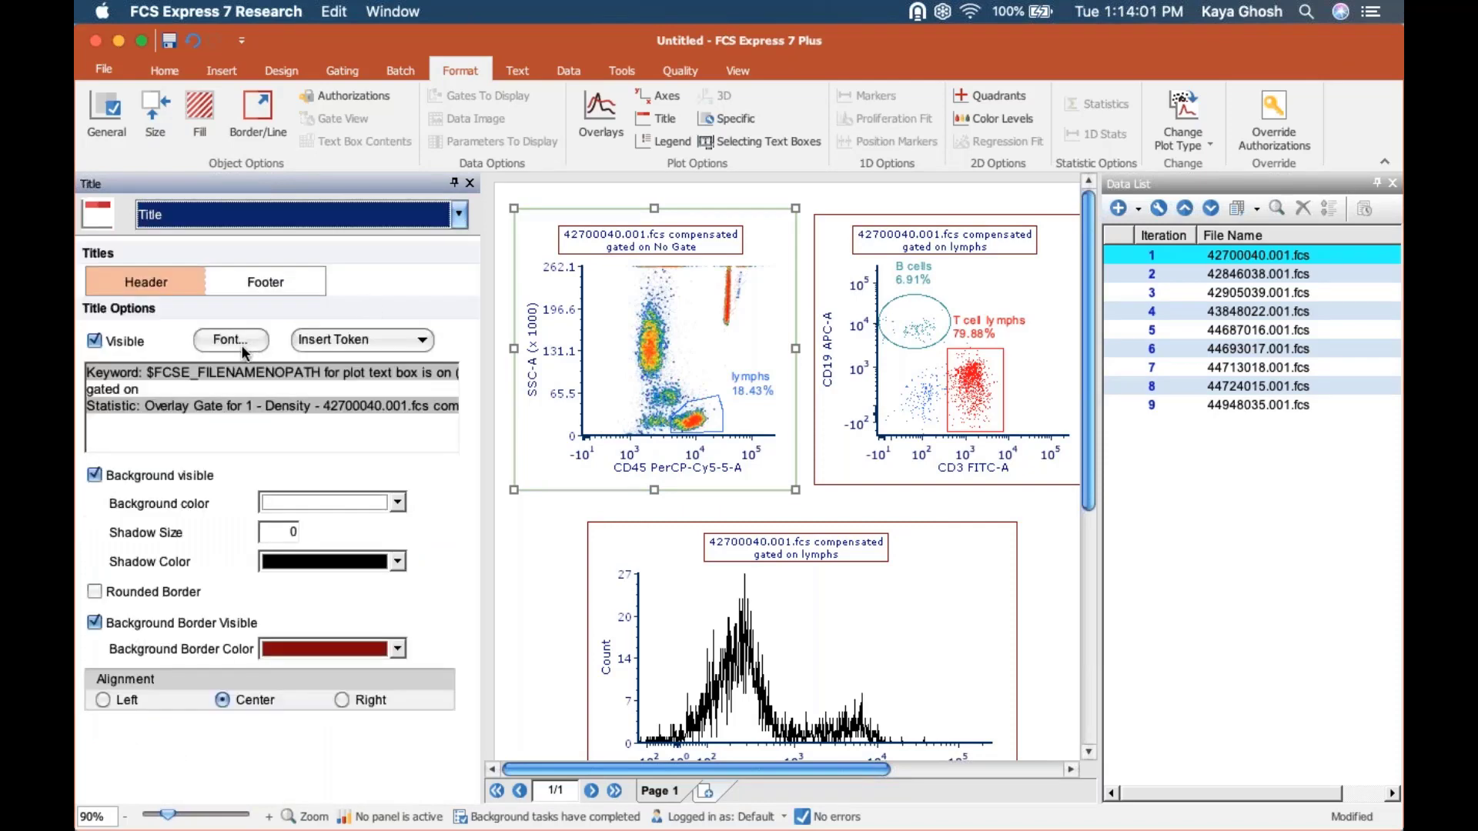
Set the density plot's header title font color to Red and hide the title's background border.
click(239, 342)
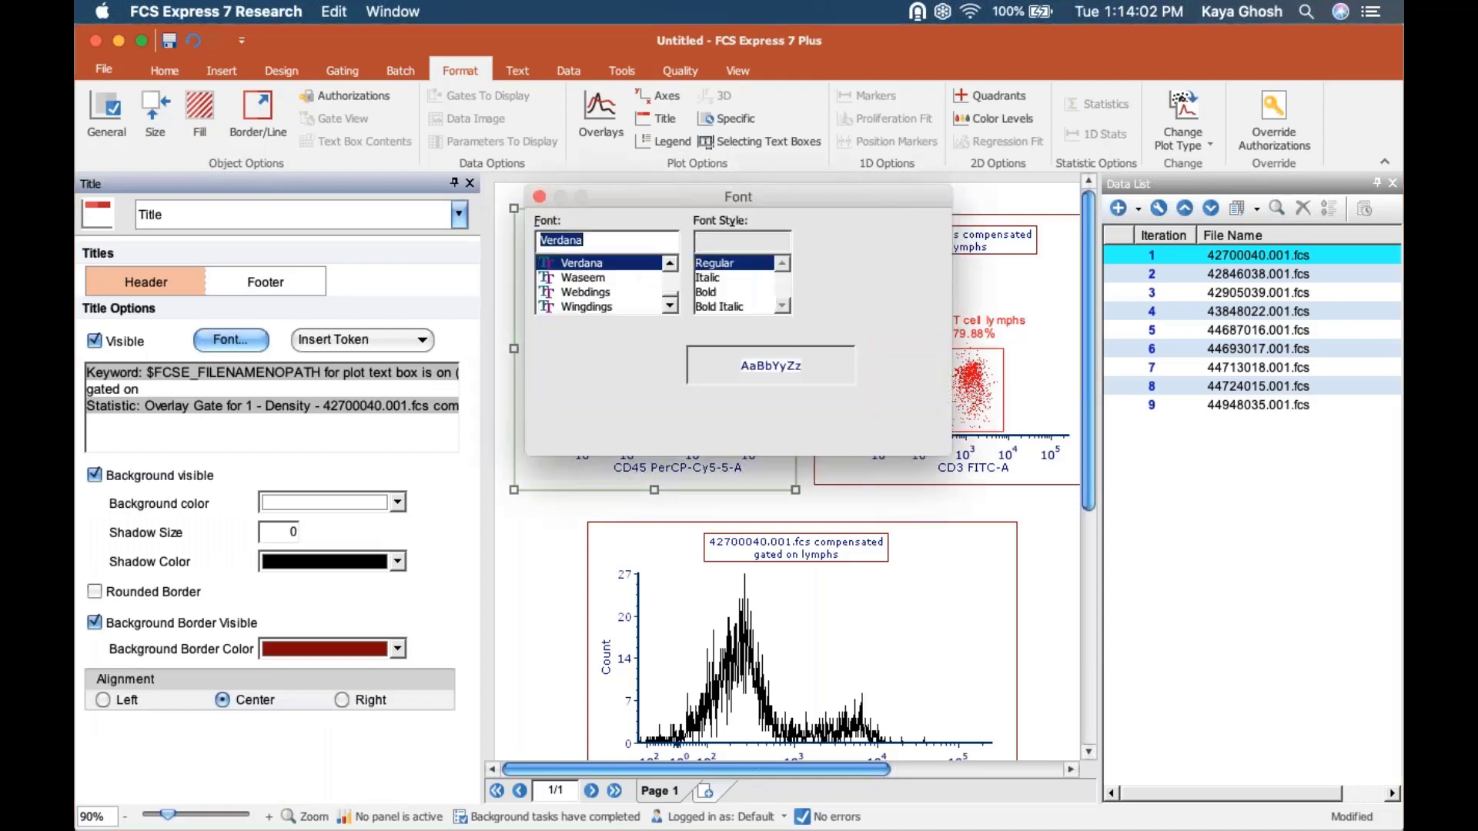
click(817, 291)
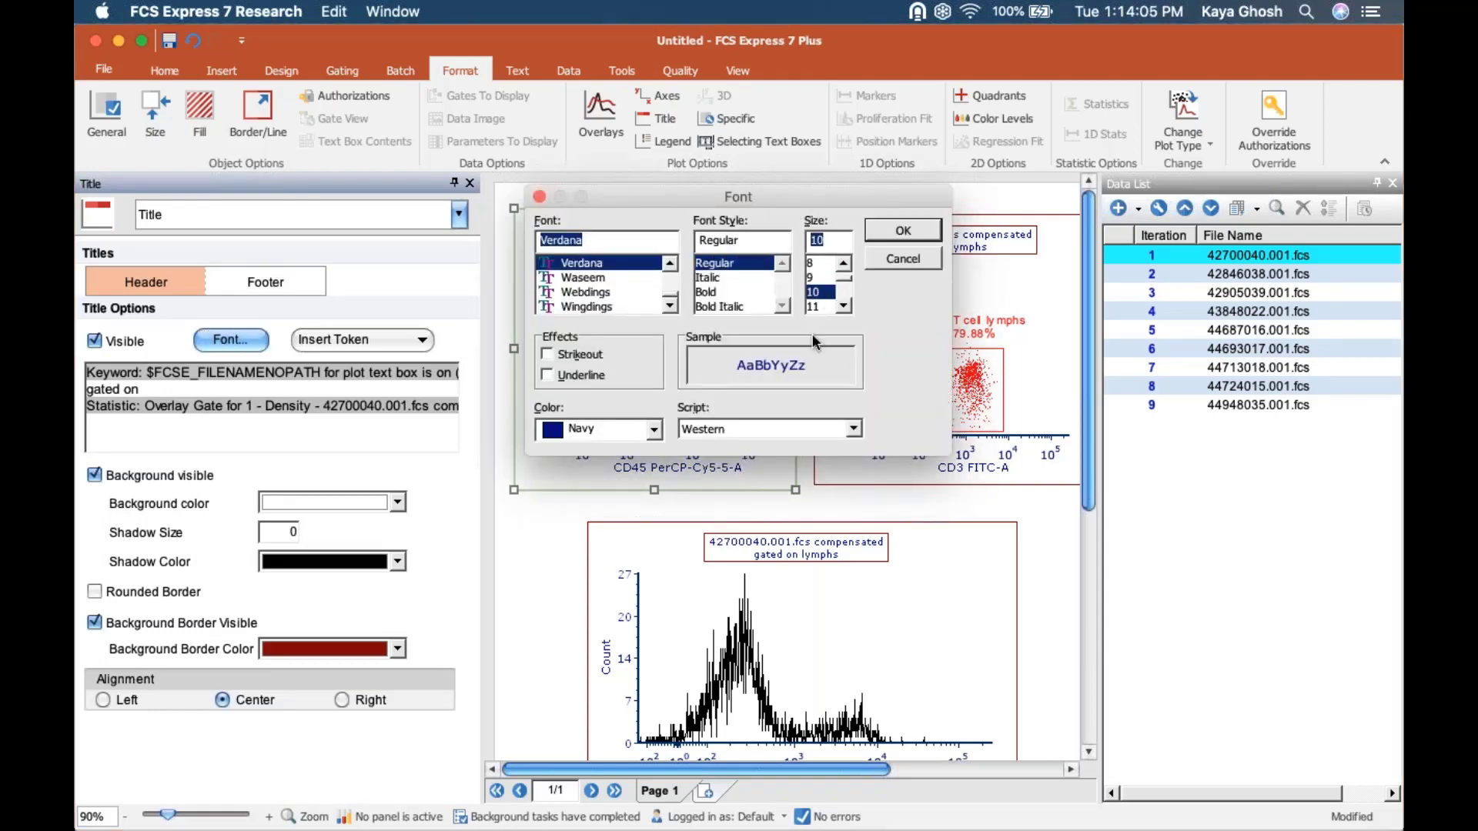
drag(811, 191, 807, 414)
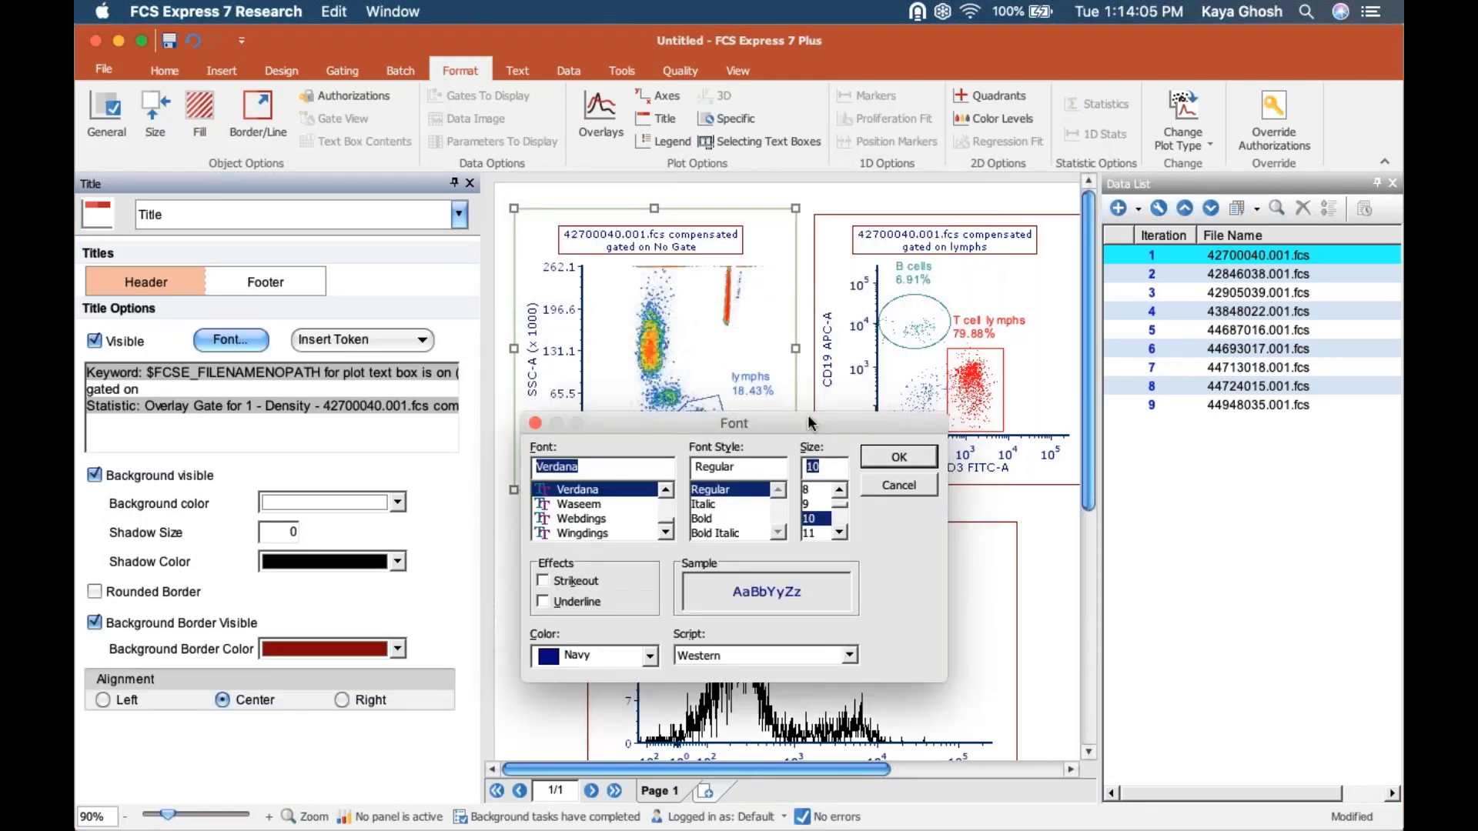
click(650, 655)
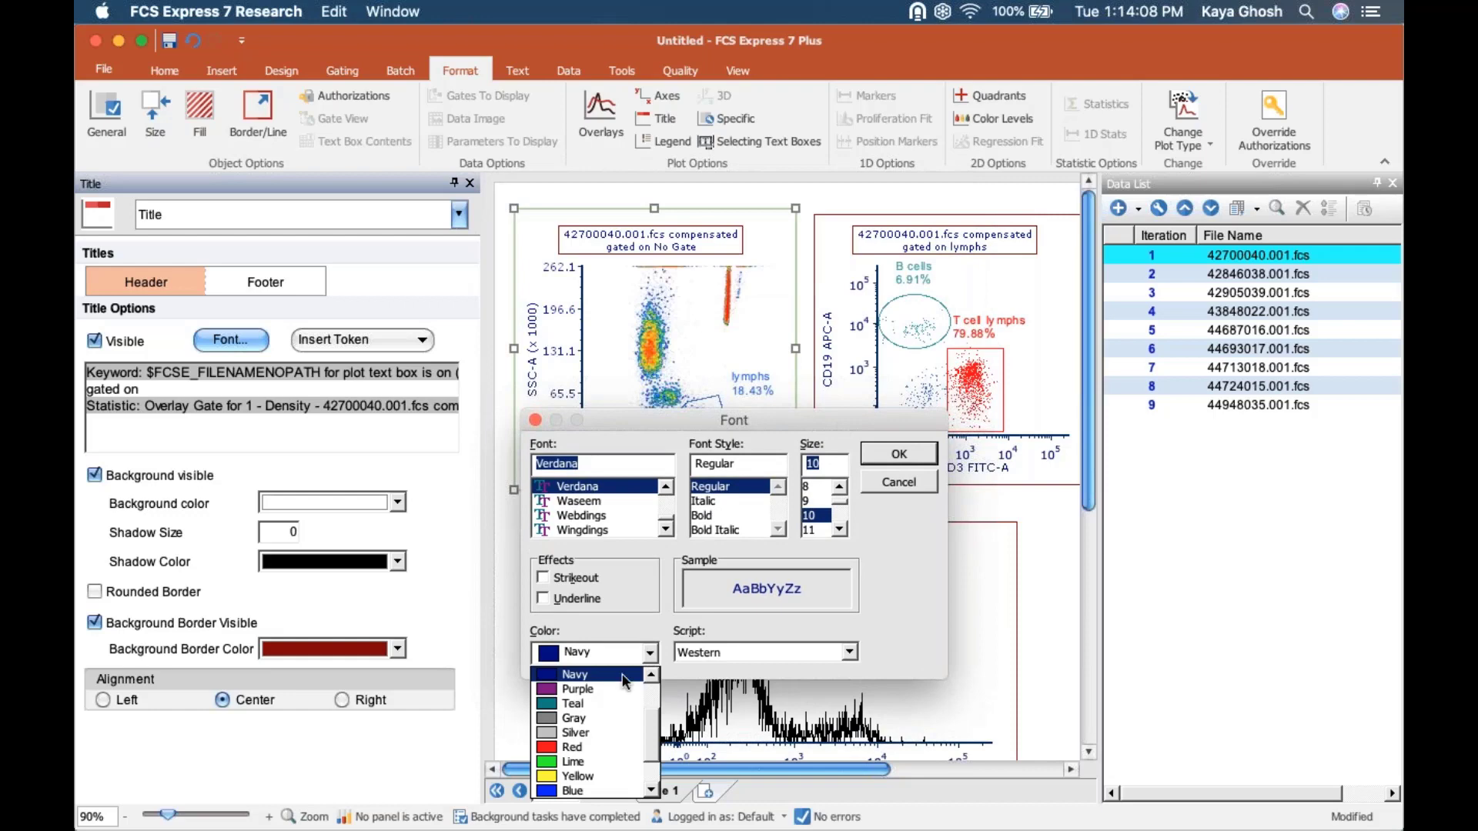
click(583, 748)
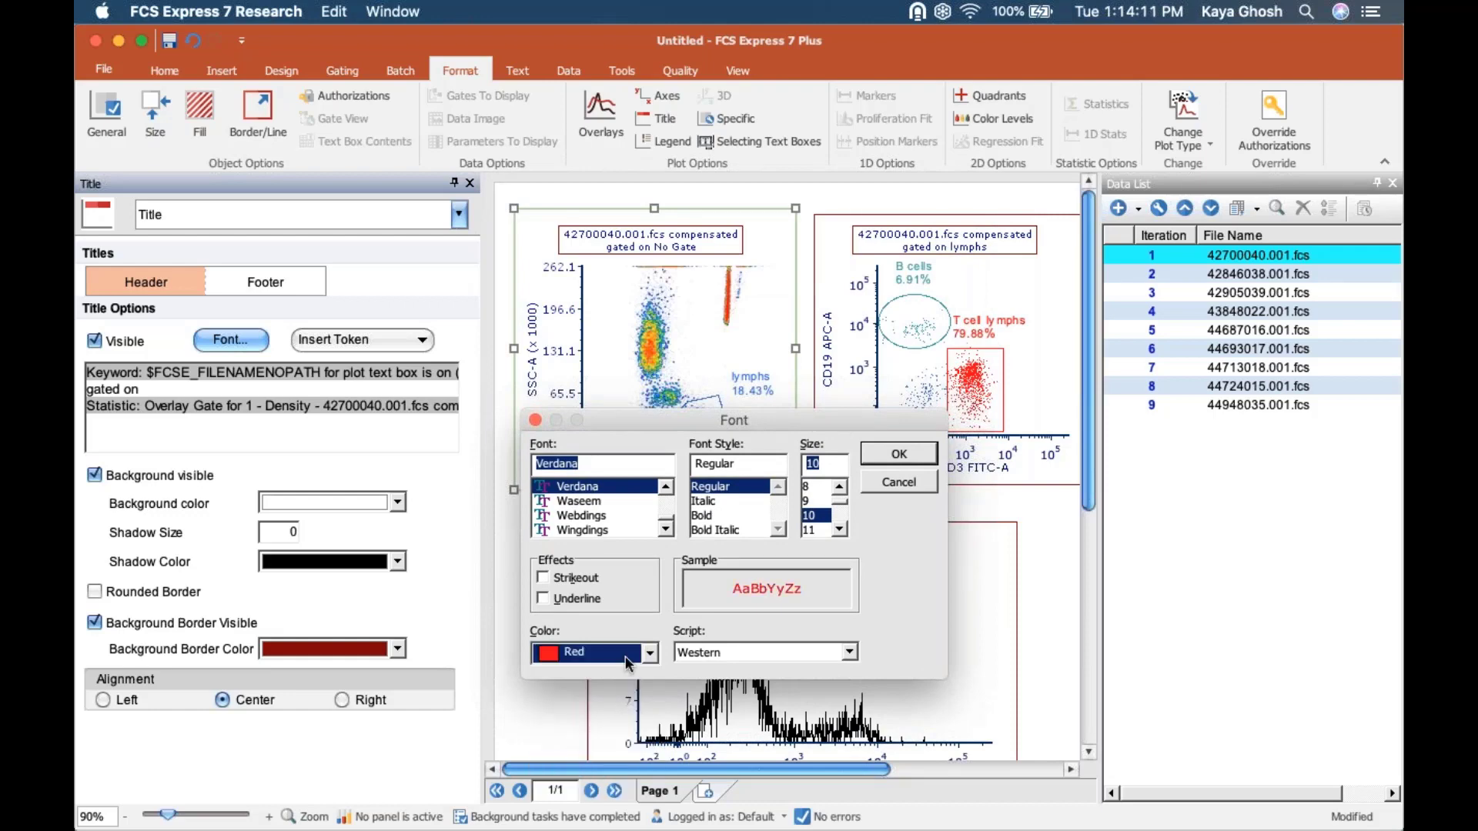
click(649, 654)
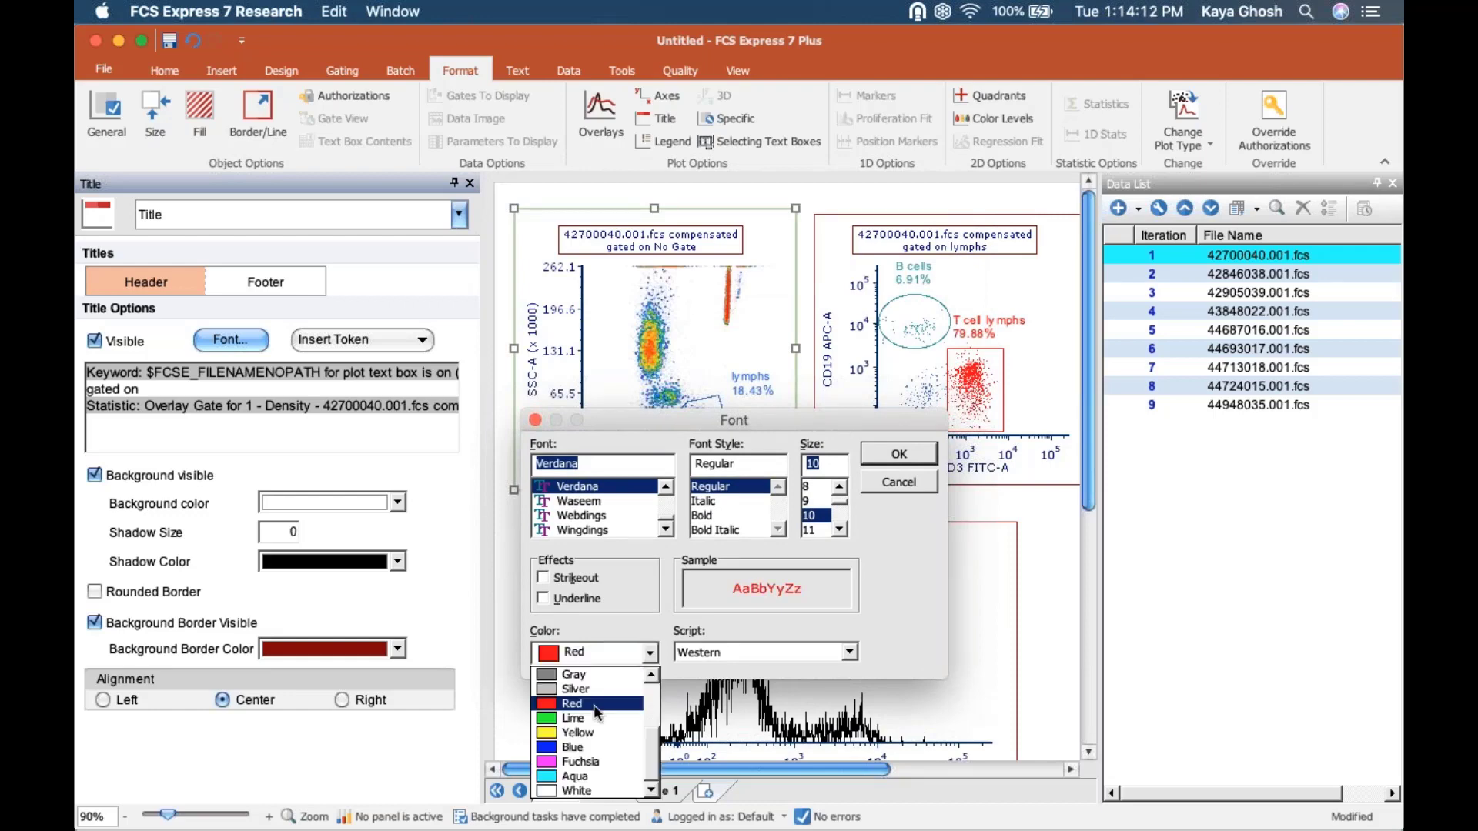
click(576, 710)
click(895, 455)
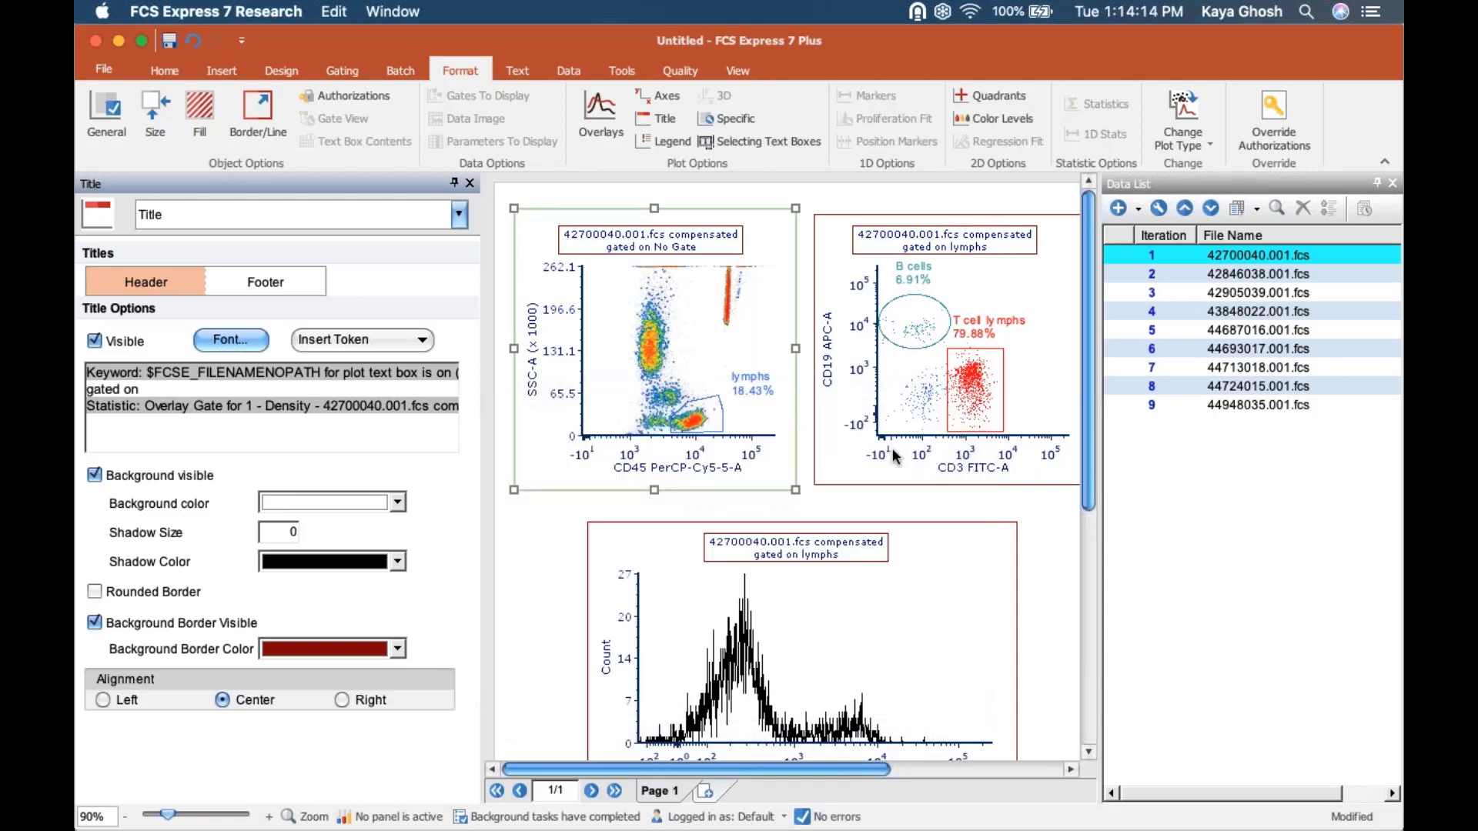
click(94, 625)
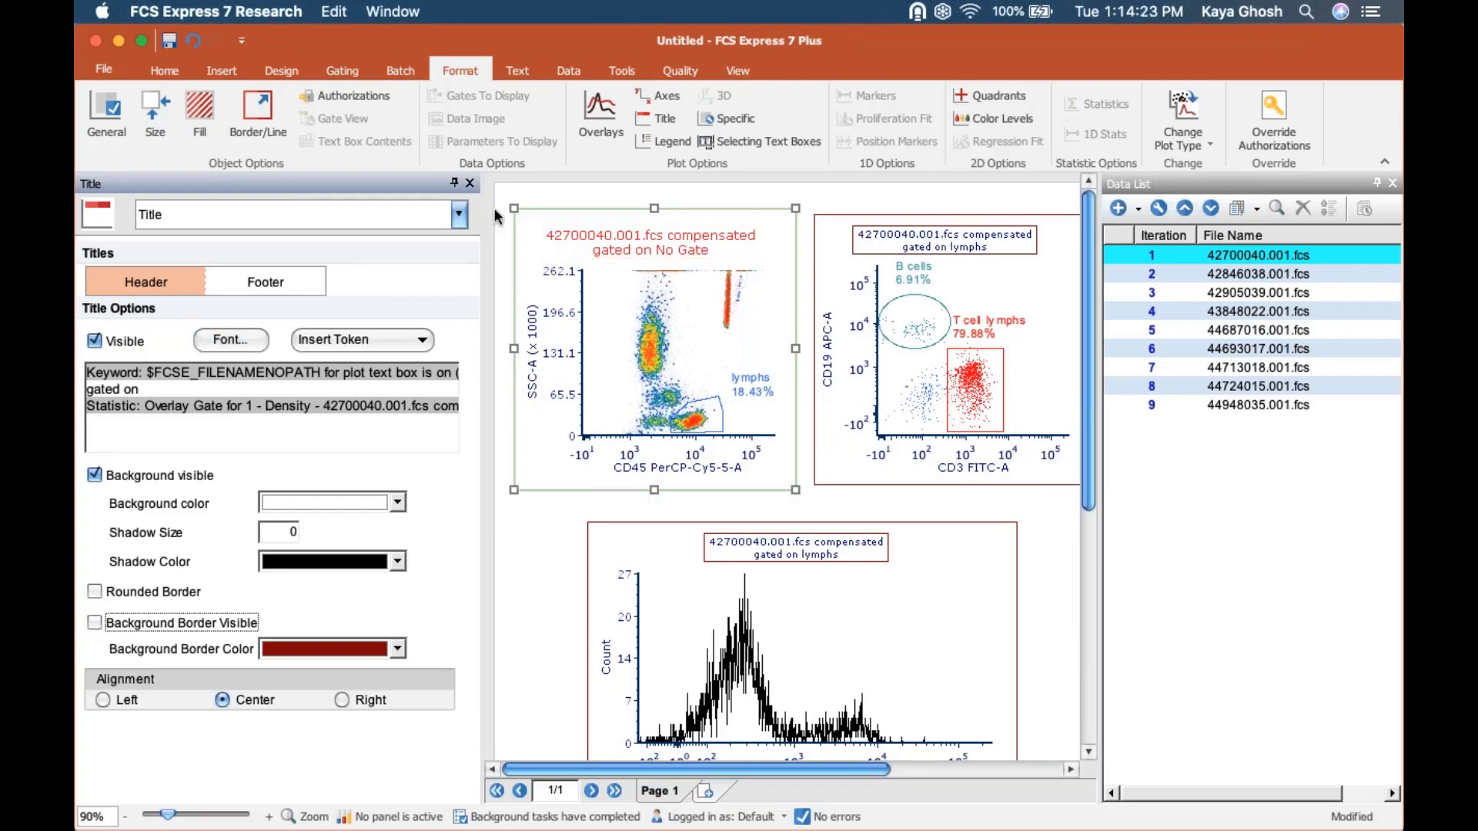
Examine the density plot's axis options and the scale types available for its X axis.
click(459, 217)
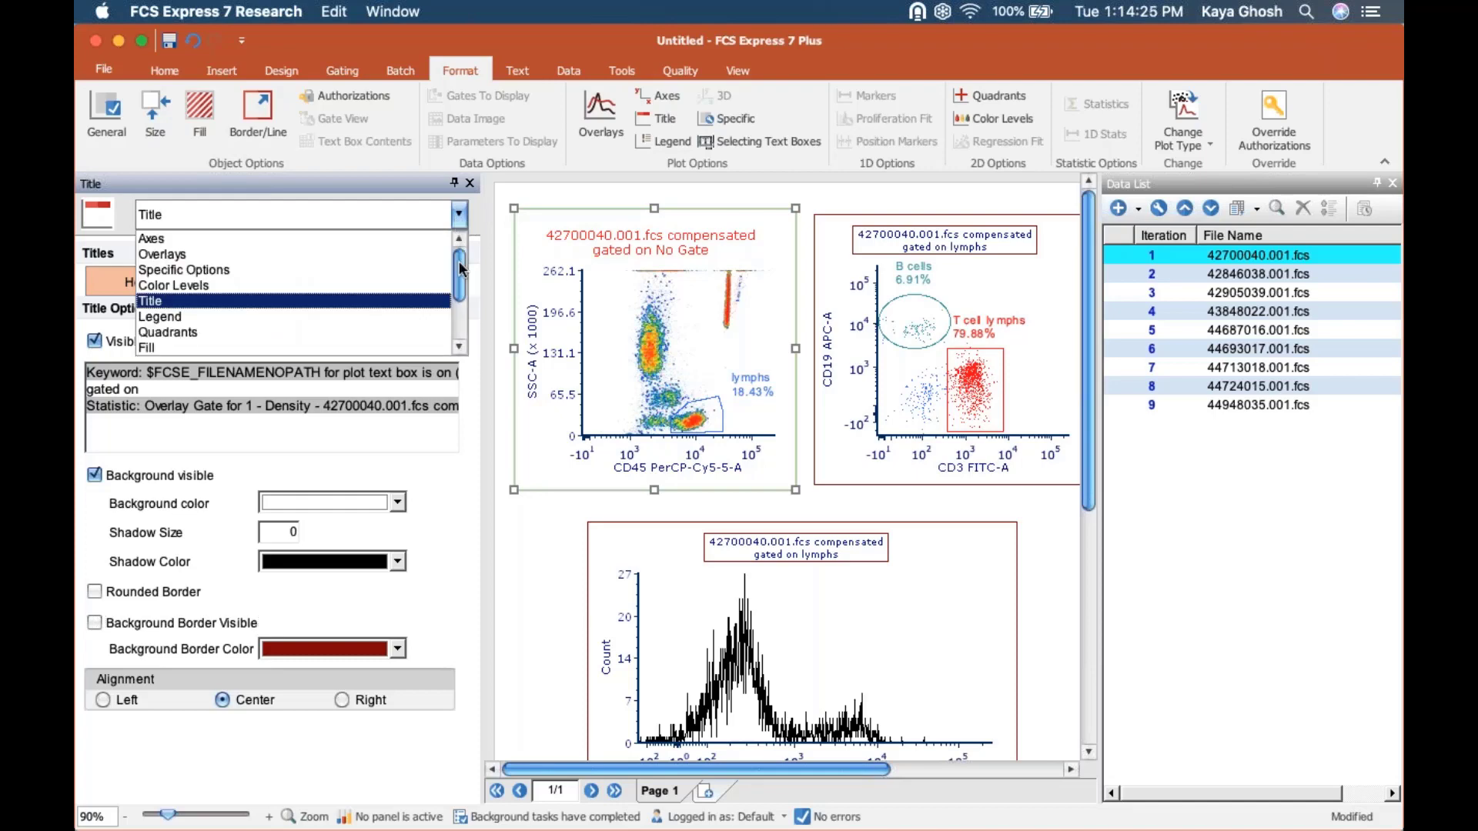
mouse_move(462, 283)
mouse_down()
mouse_move(462, 329)
mouse_move(462, 294)
mouse_up()
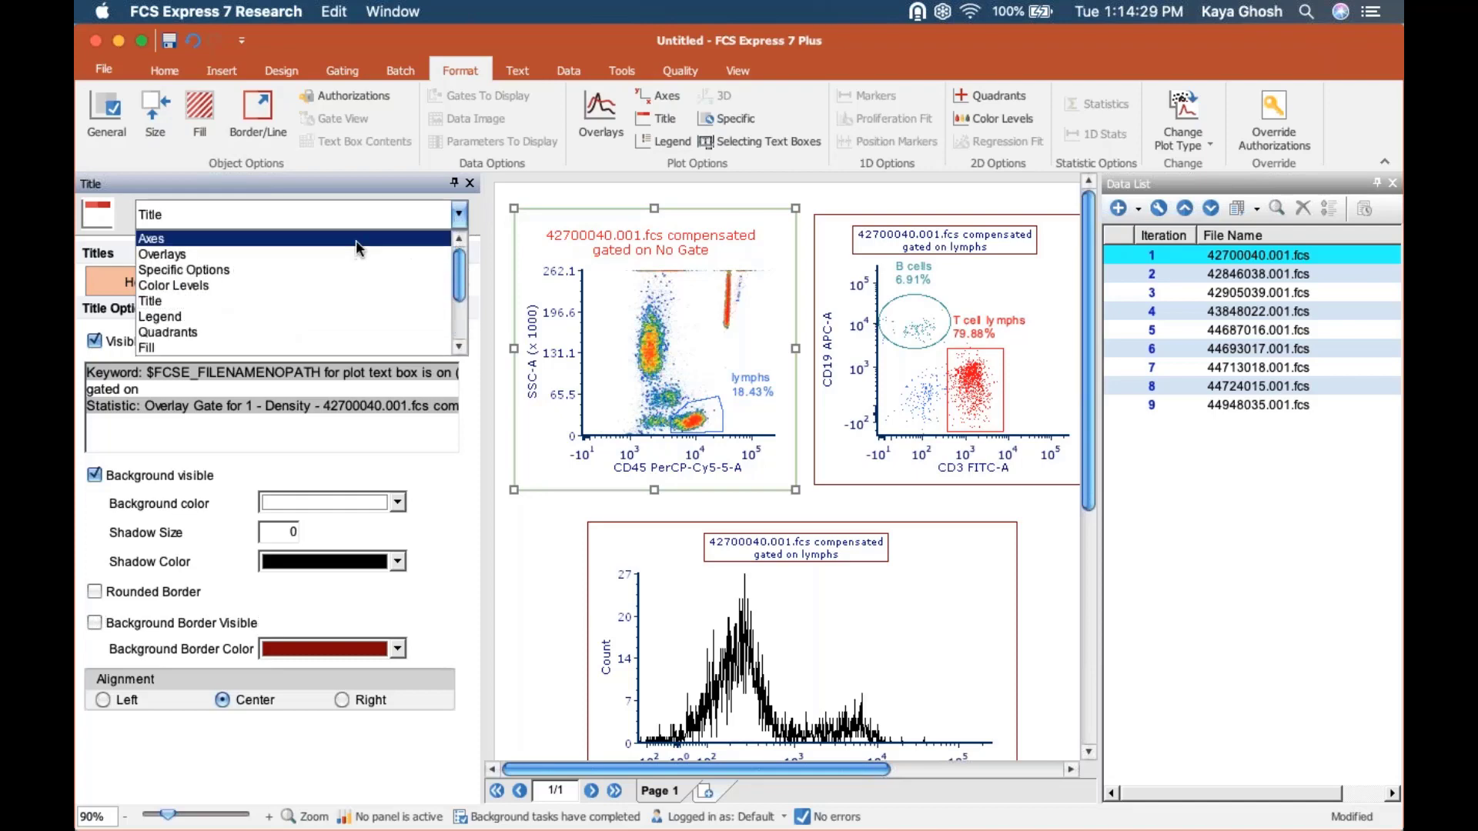
click(356, 240)
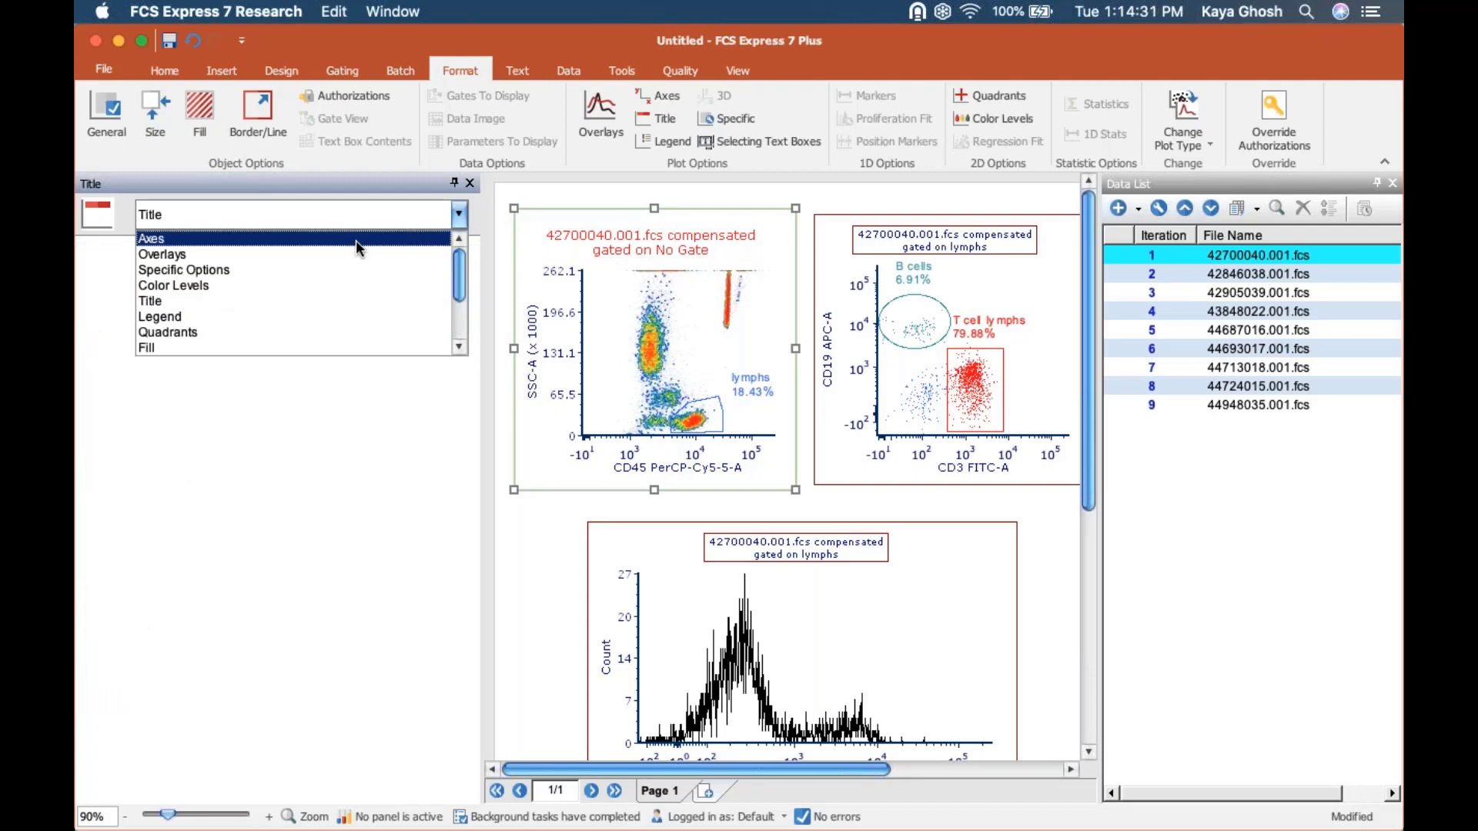
click(355, 240)
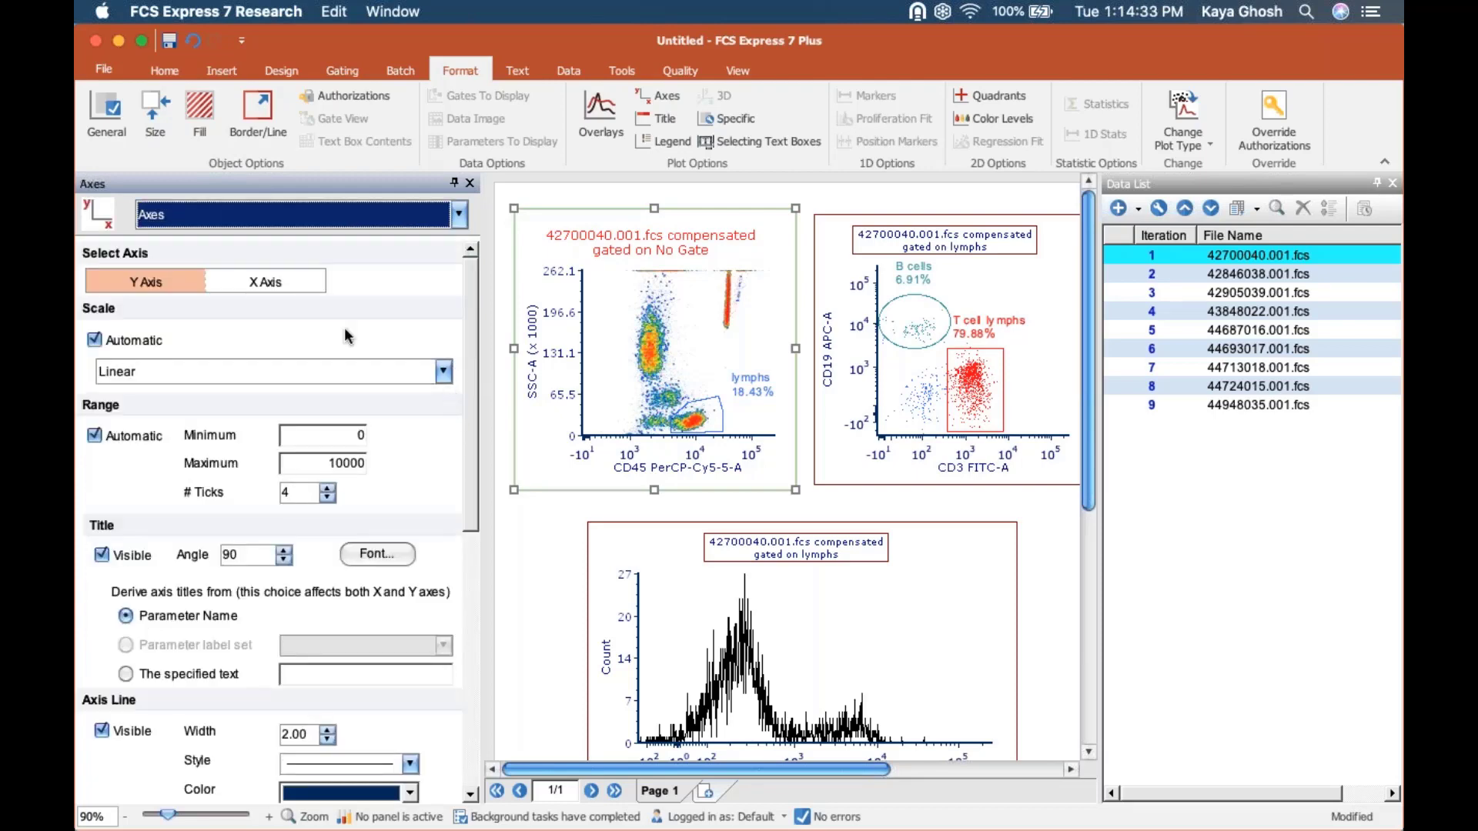
click(289, 282)
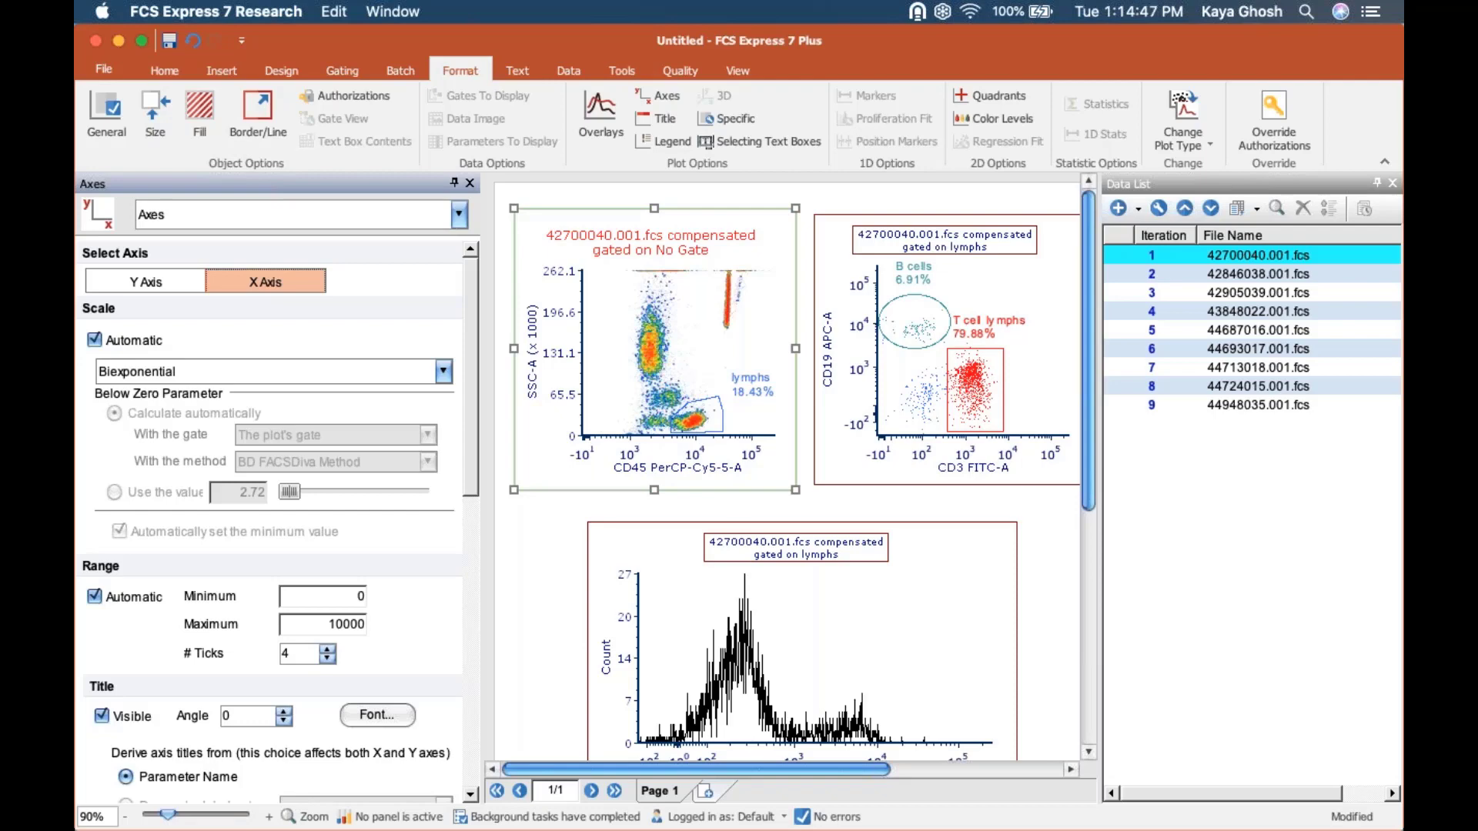
click(390, 372)
key(Down)
key(Down)
key(Down)
key(Down)
key(Down)
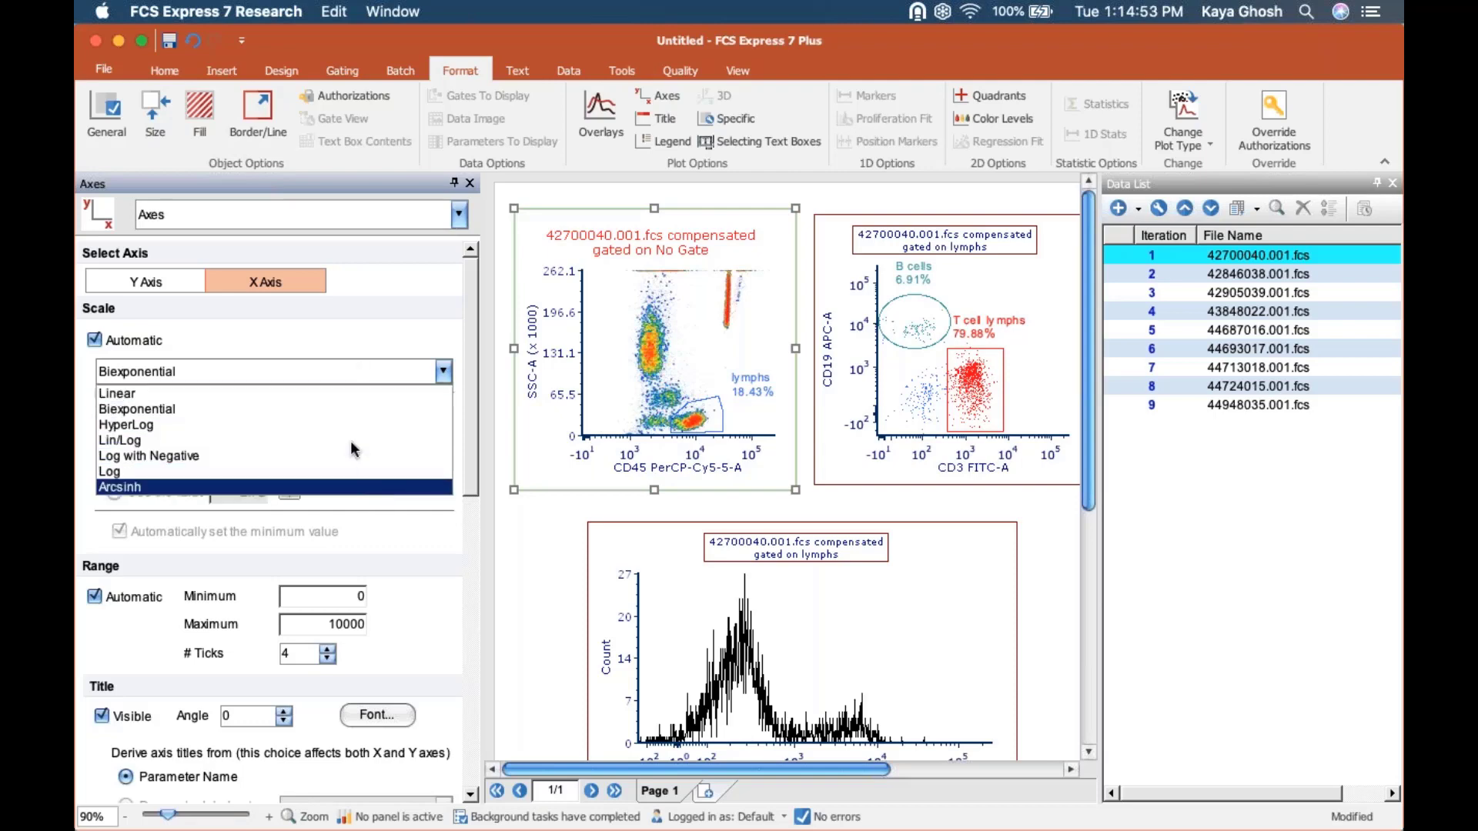
click(395, 335)
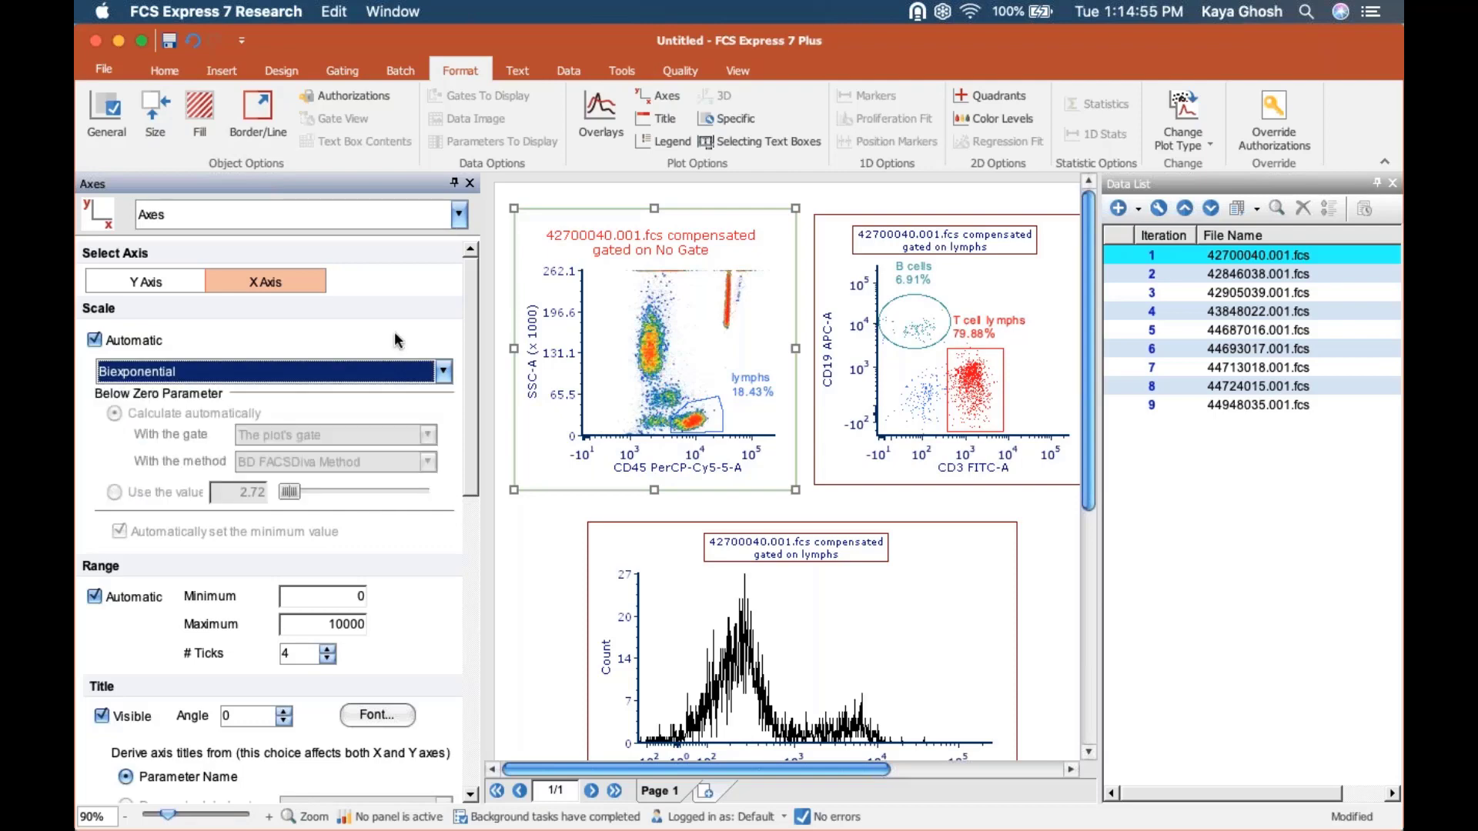
Compare the density plot's Y and X axis settings, review the line, label, grid and tick options, and close the formatting options.
click(146, 282)
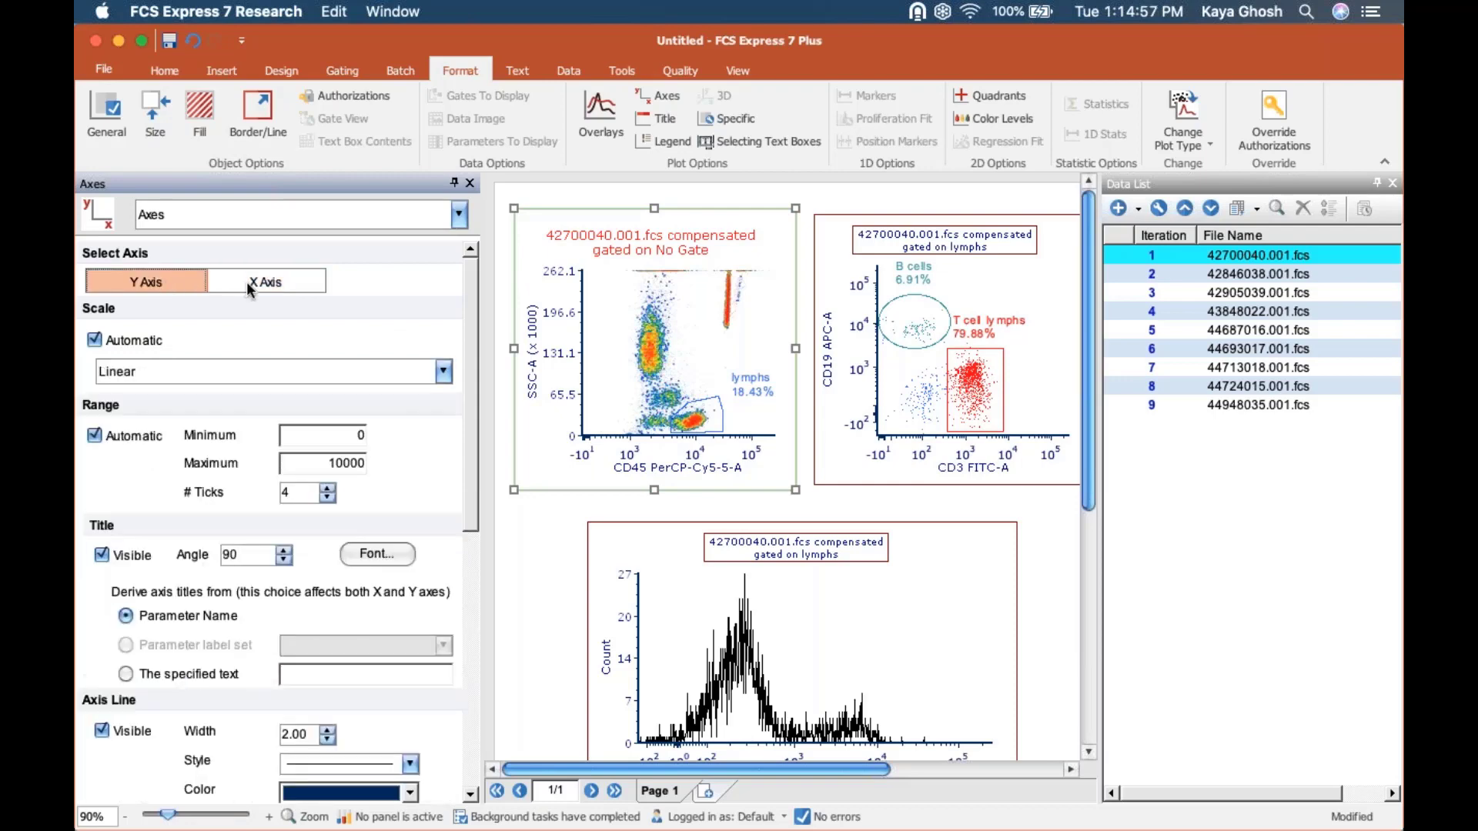
click(248, 287)
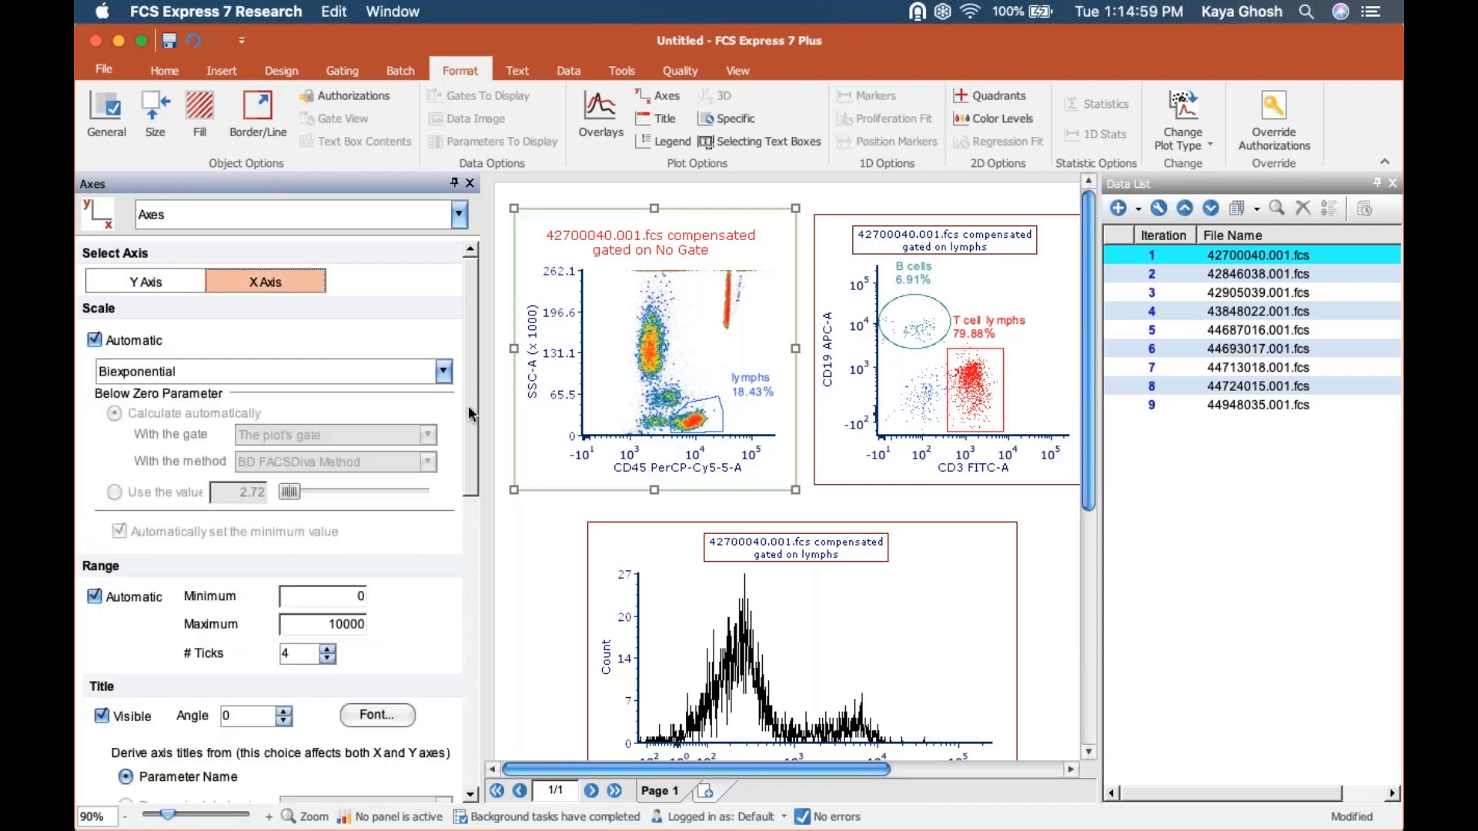
drag(468, 405, 478, 653)
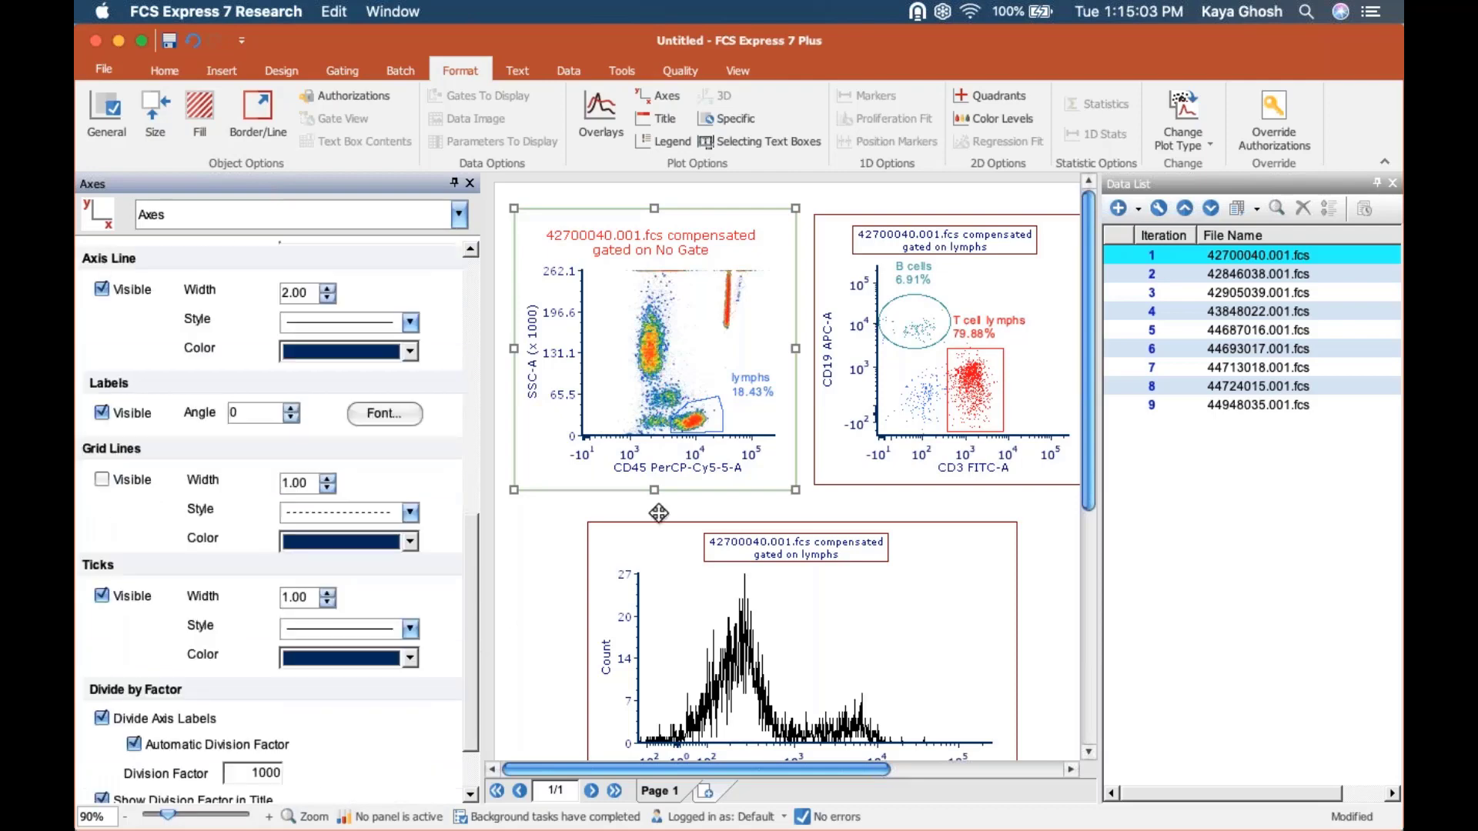
drag(472, 565, 476, 260)
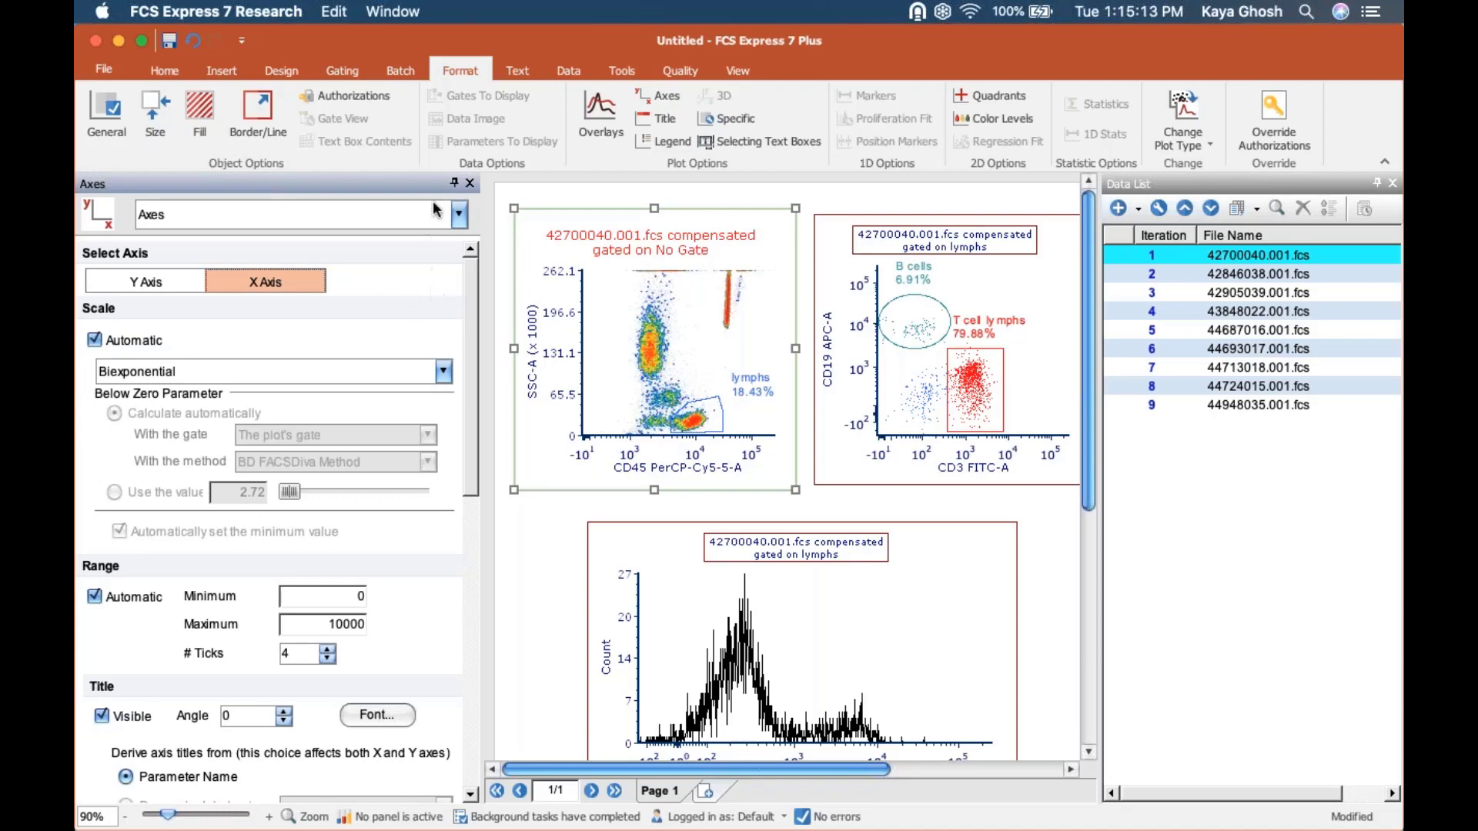
click(469, 184)
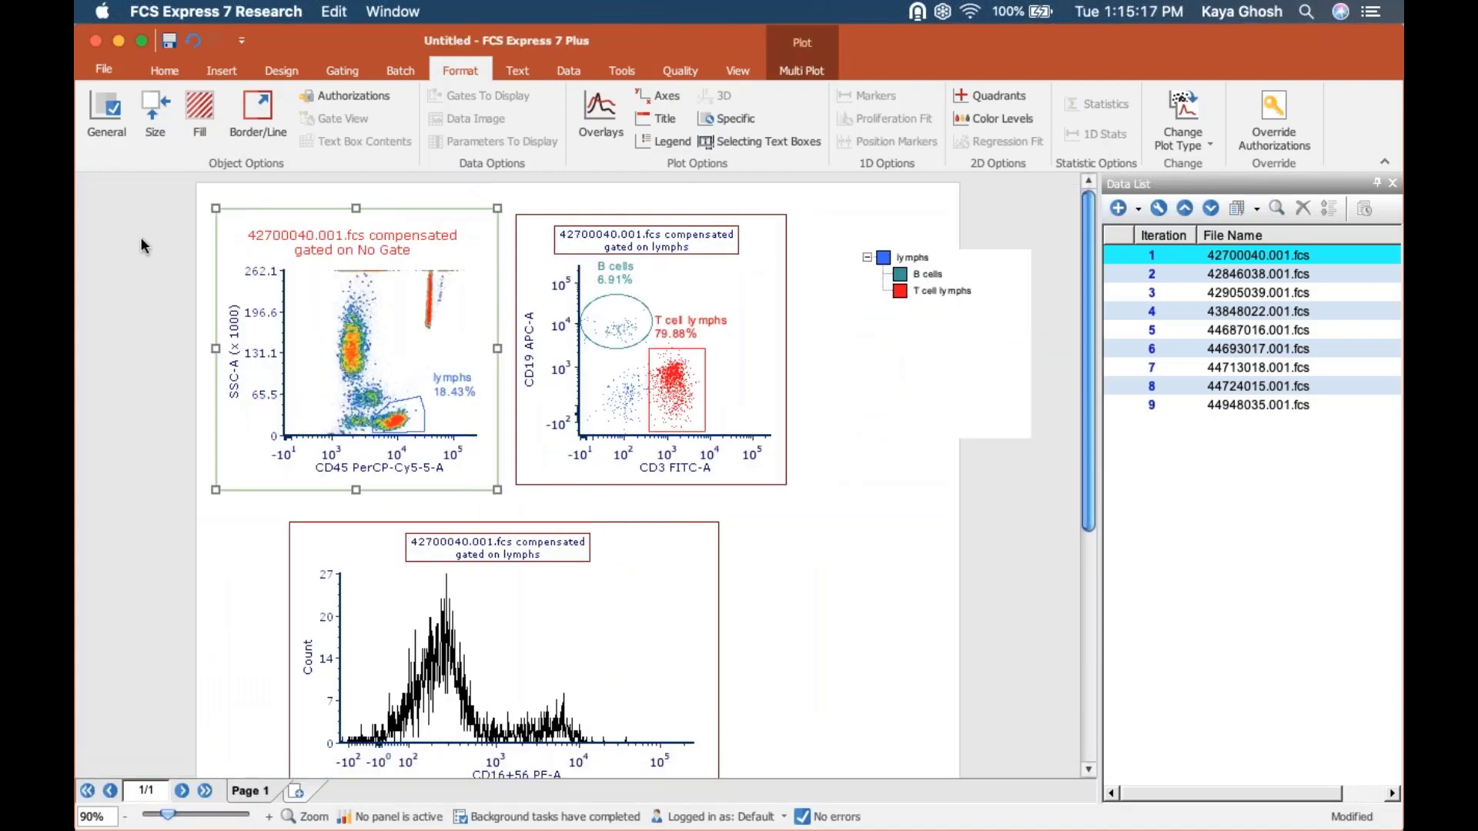
Select the density and dot plots together to examine the formatting options they share, and select the gate view.
click(140, 238)
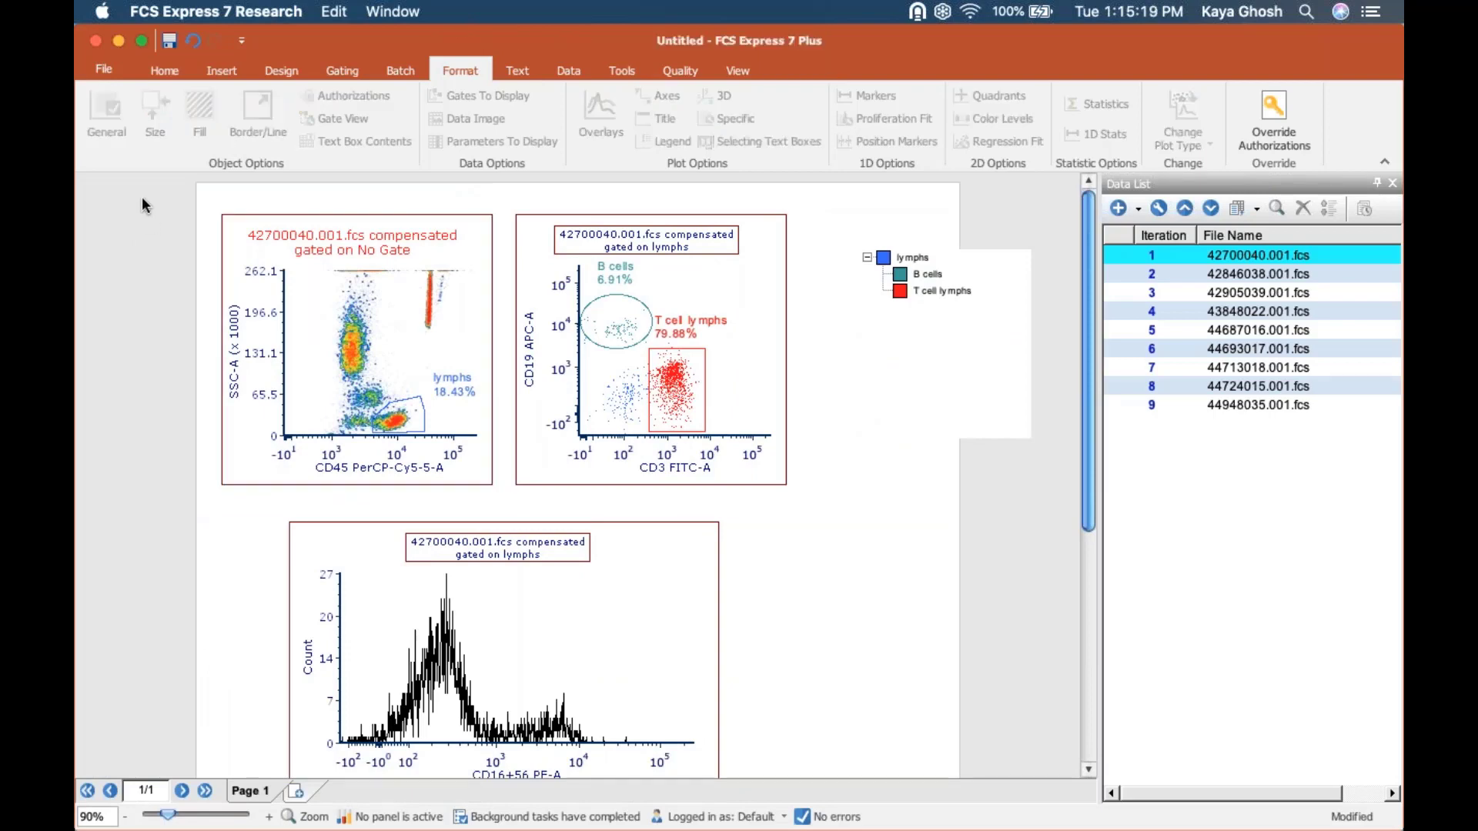
drag(142, 196, 889, 542)
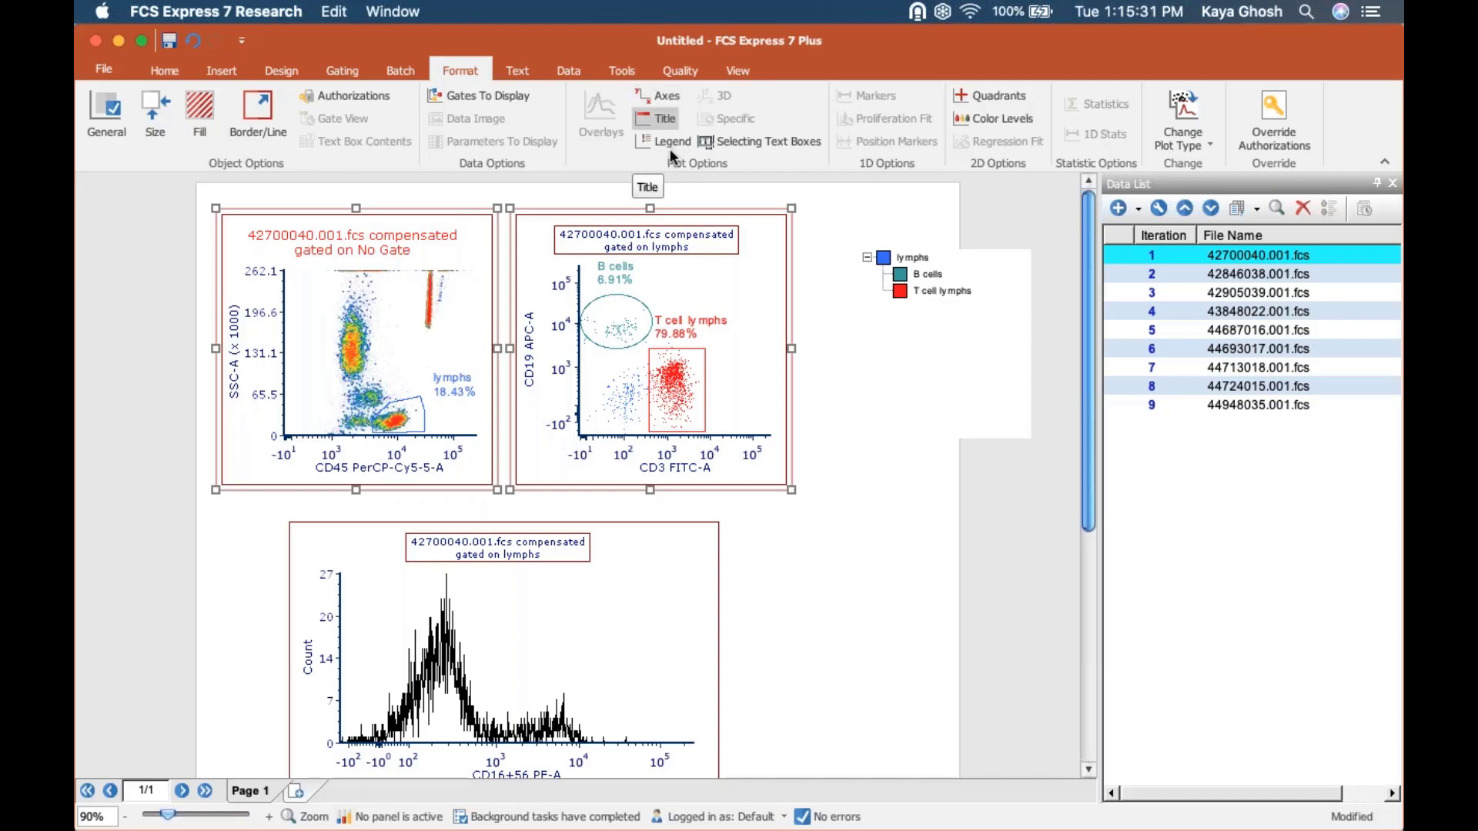
click(892, 367)
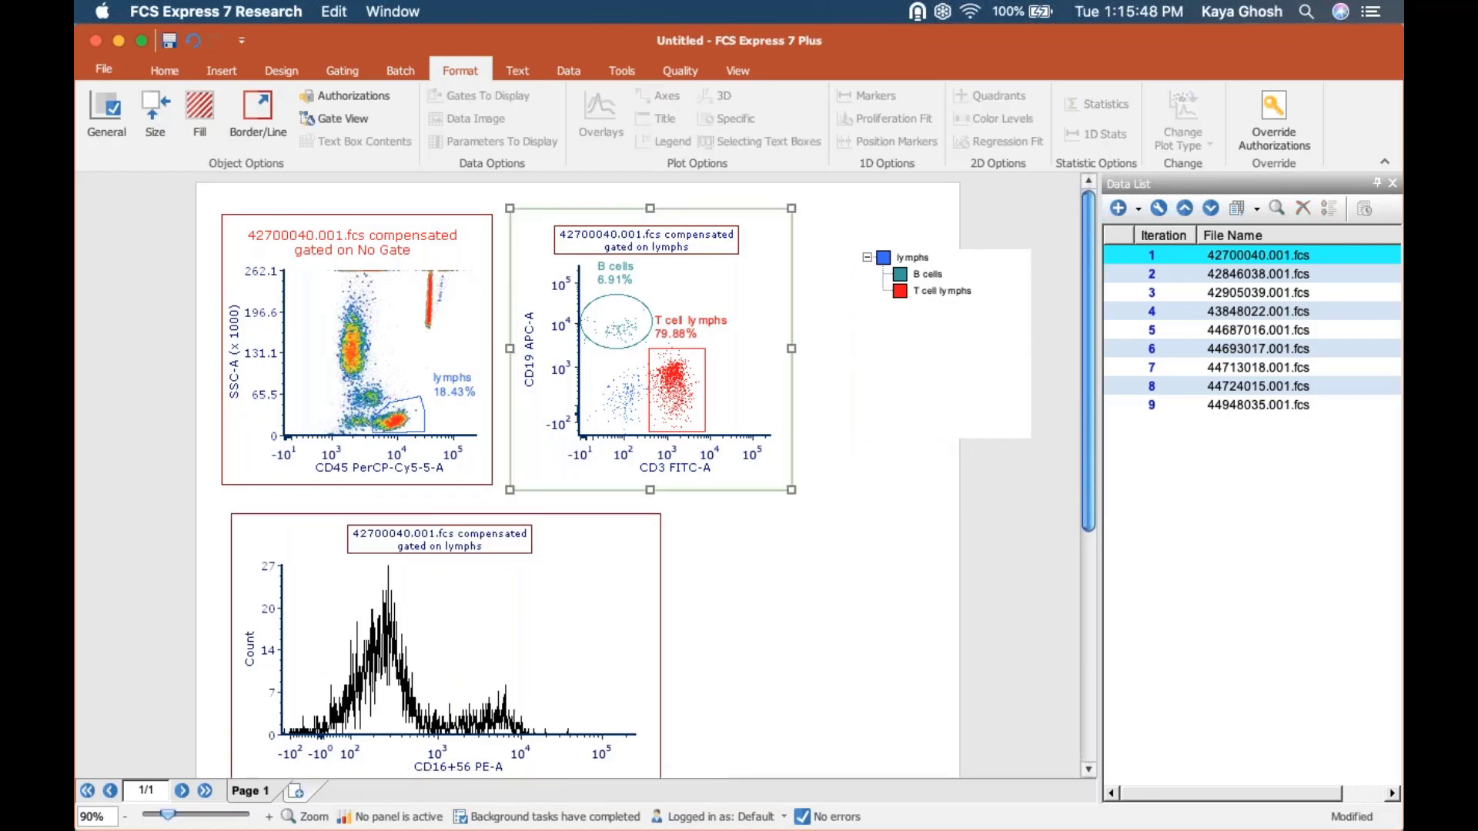
Draw a freeform gate around the B cell population on the CD3 versus CD19 dot plot.
click(621, 311)
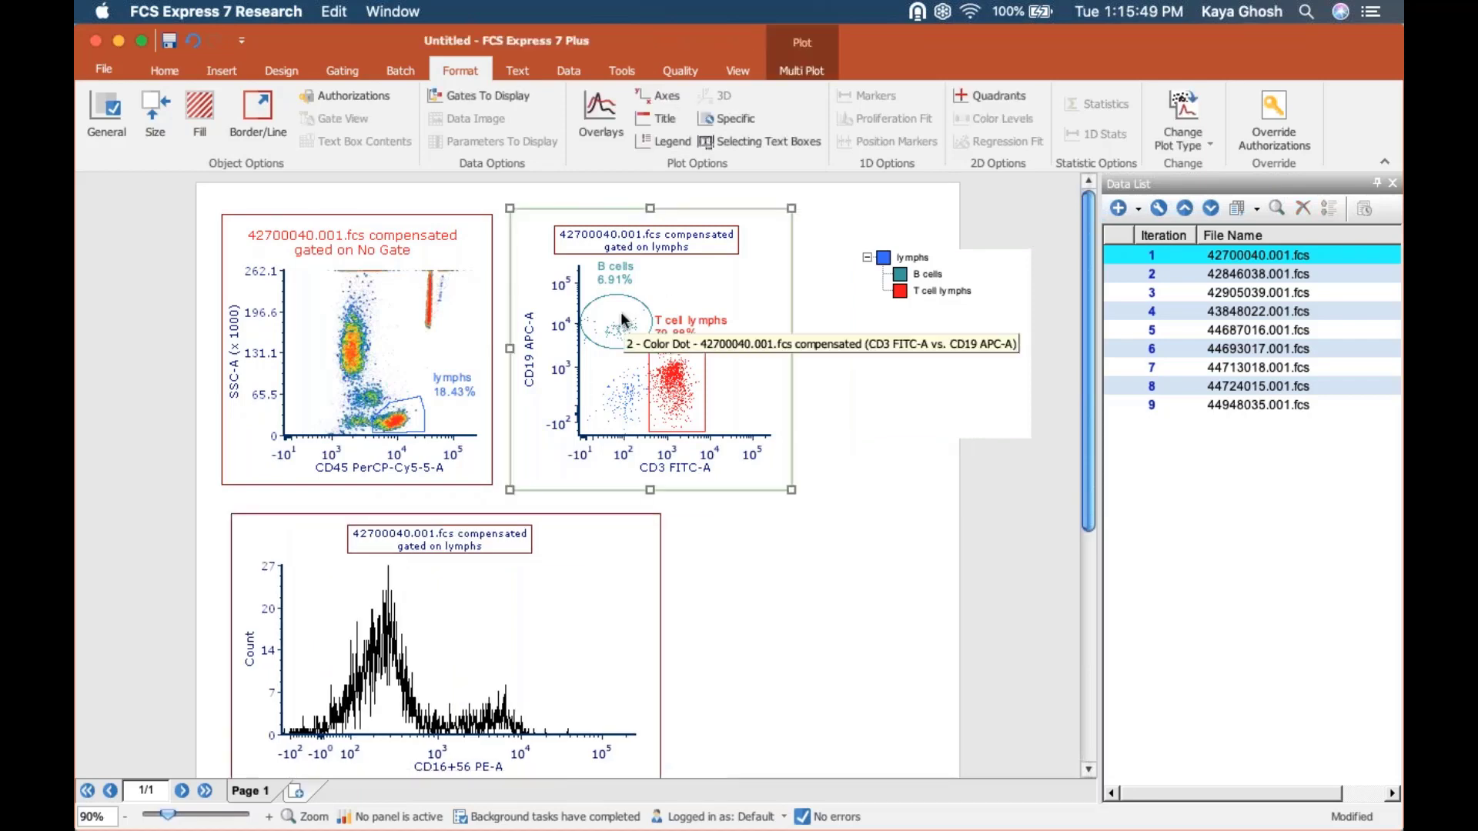
click(335, 68)
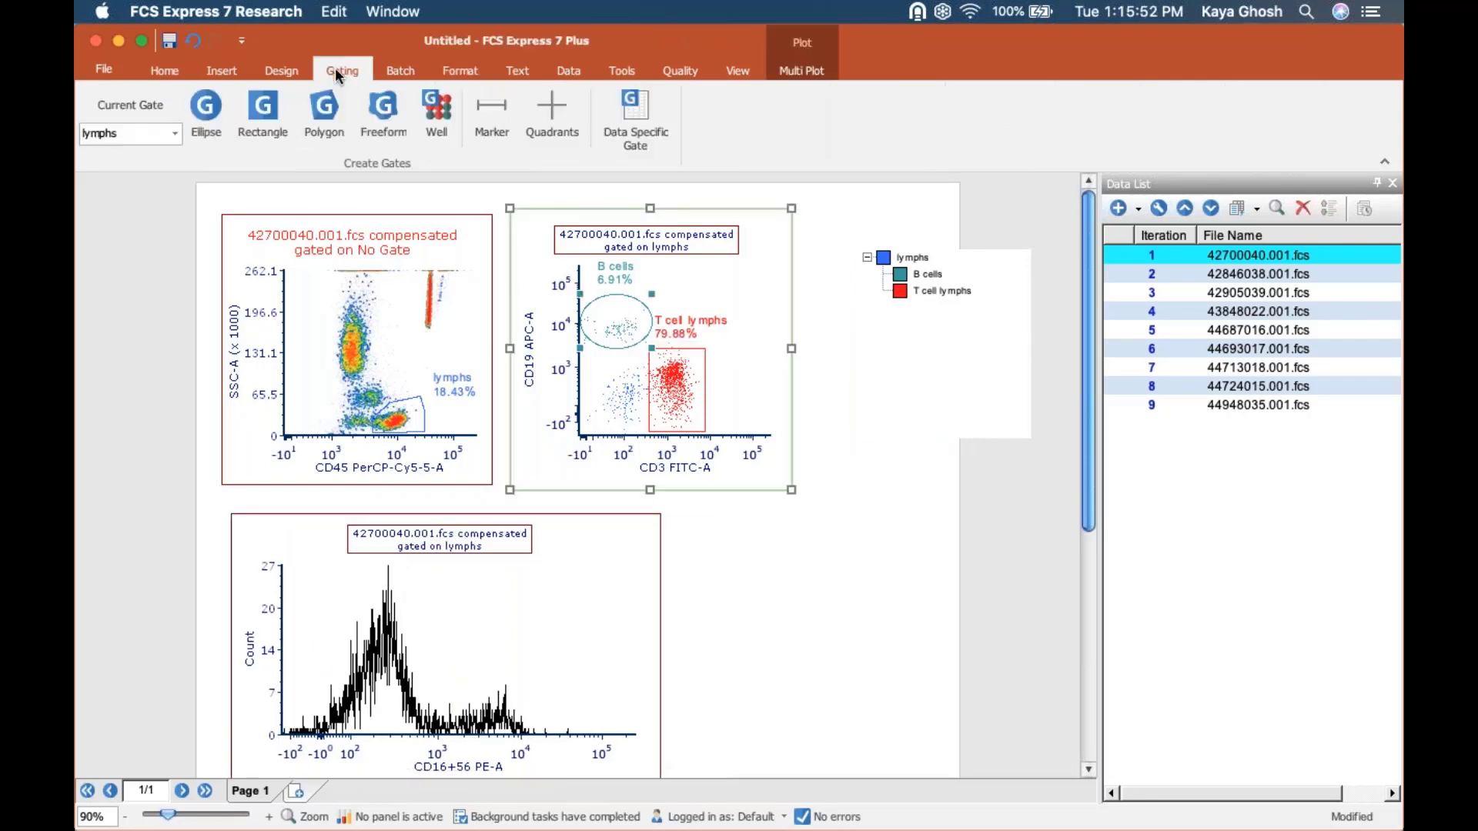
click(383, 111)
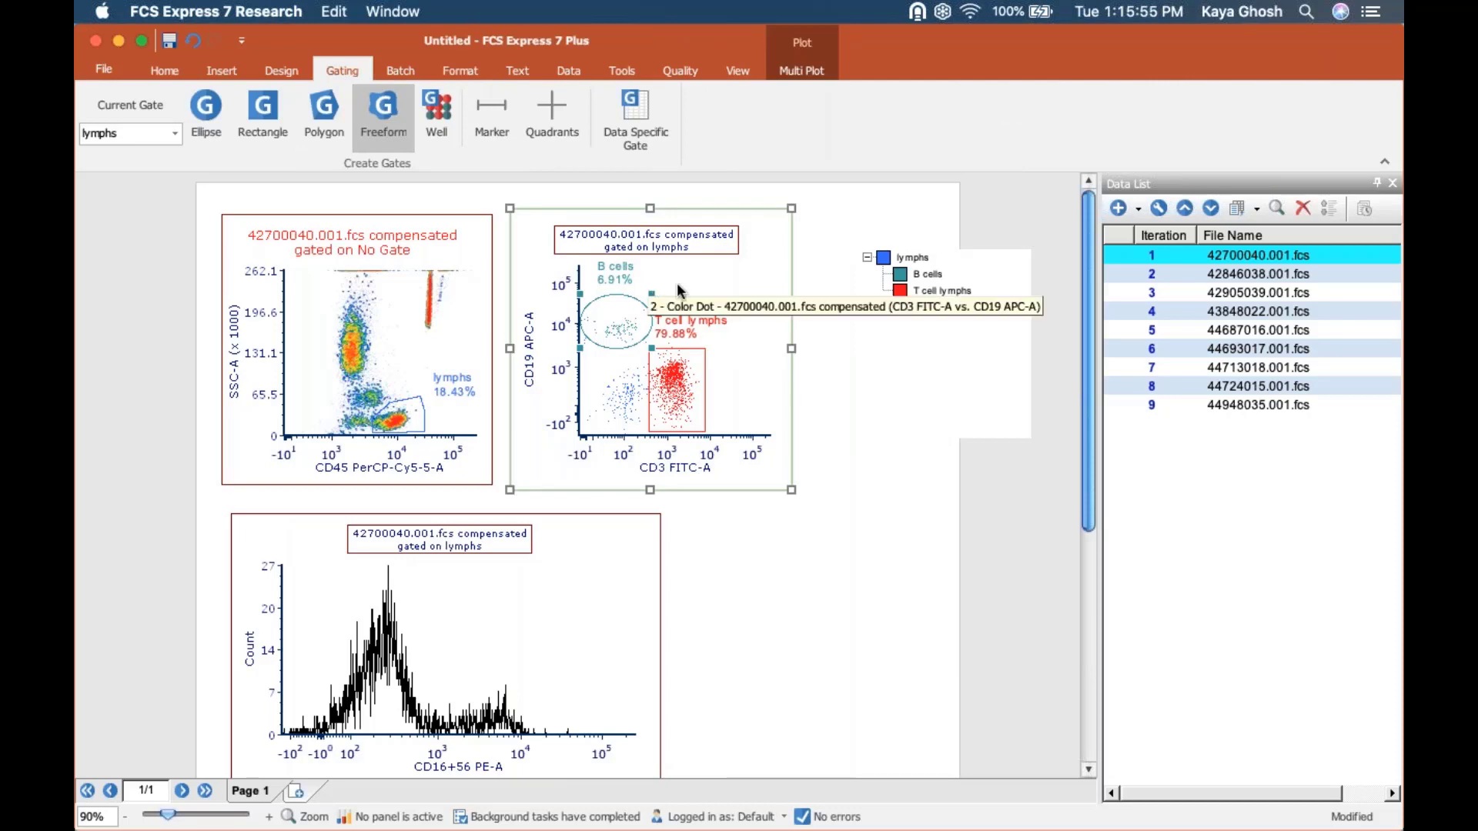
mouse_move(677, 283)
mouse_down()
mouse_move(636, 280)
mouse_move(591, 306)
mouse_move(581, 348)
mouse_move(618, 360)
mouse_move(664, 342)
mouse_move(682, 294)
mouse_up()
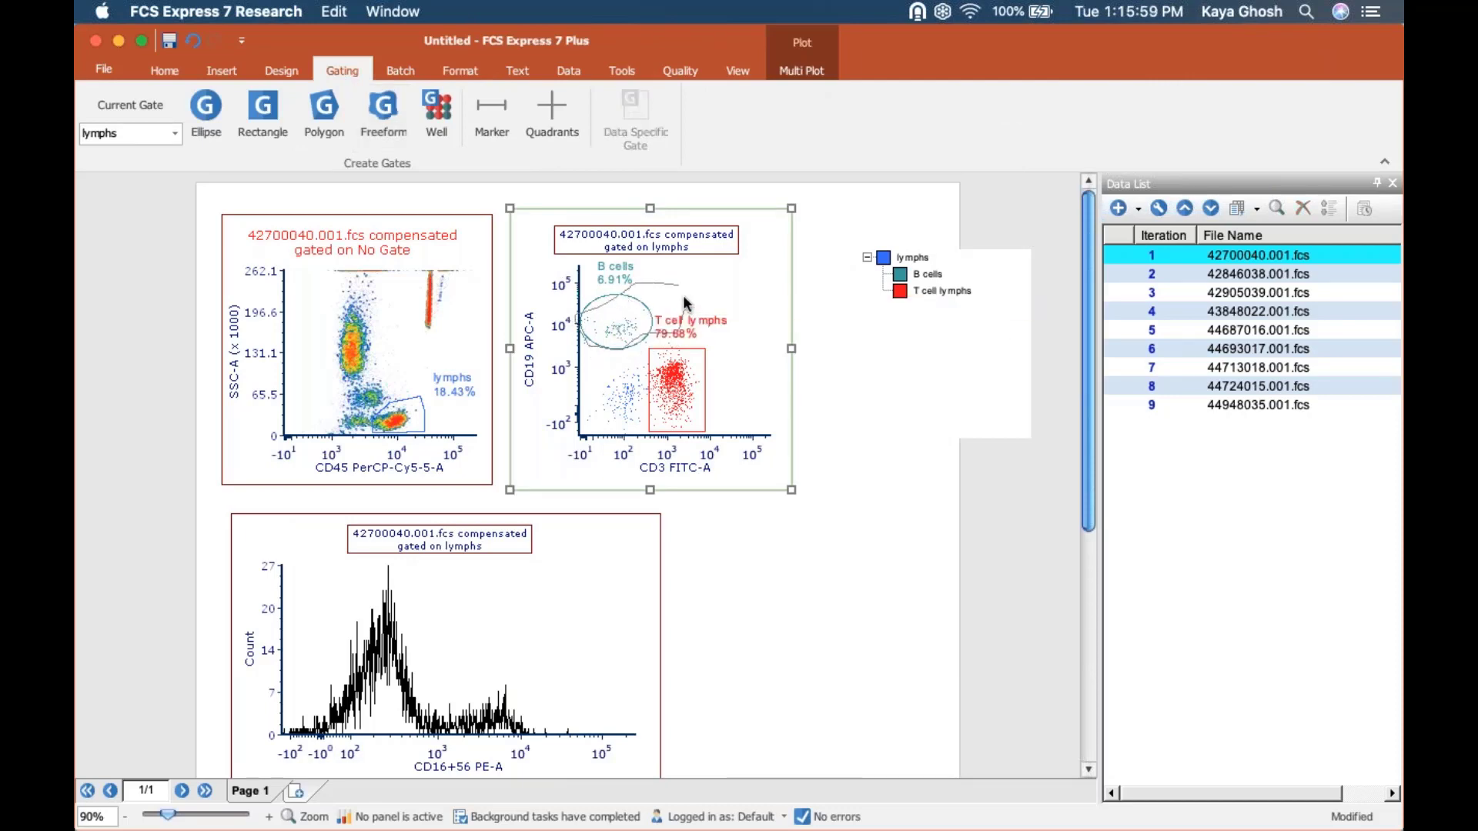
Replace the existing B cells gate with the freeform shape, keeping the events inside it included.
click(662, 366)
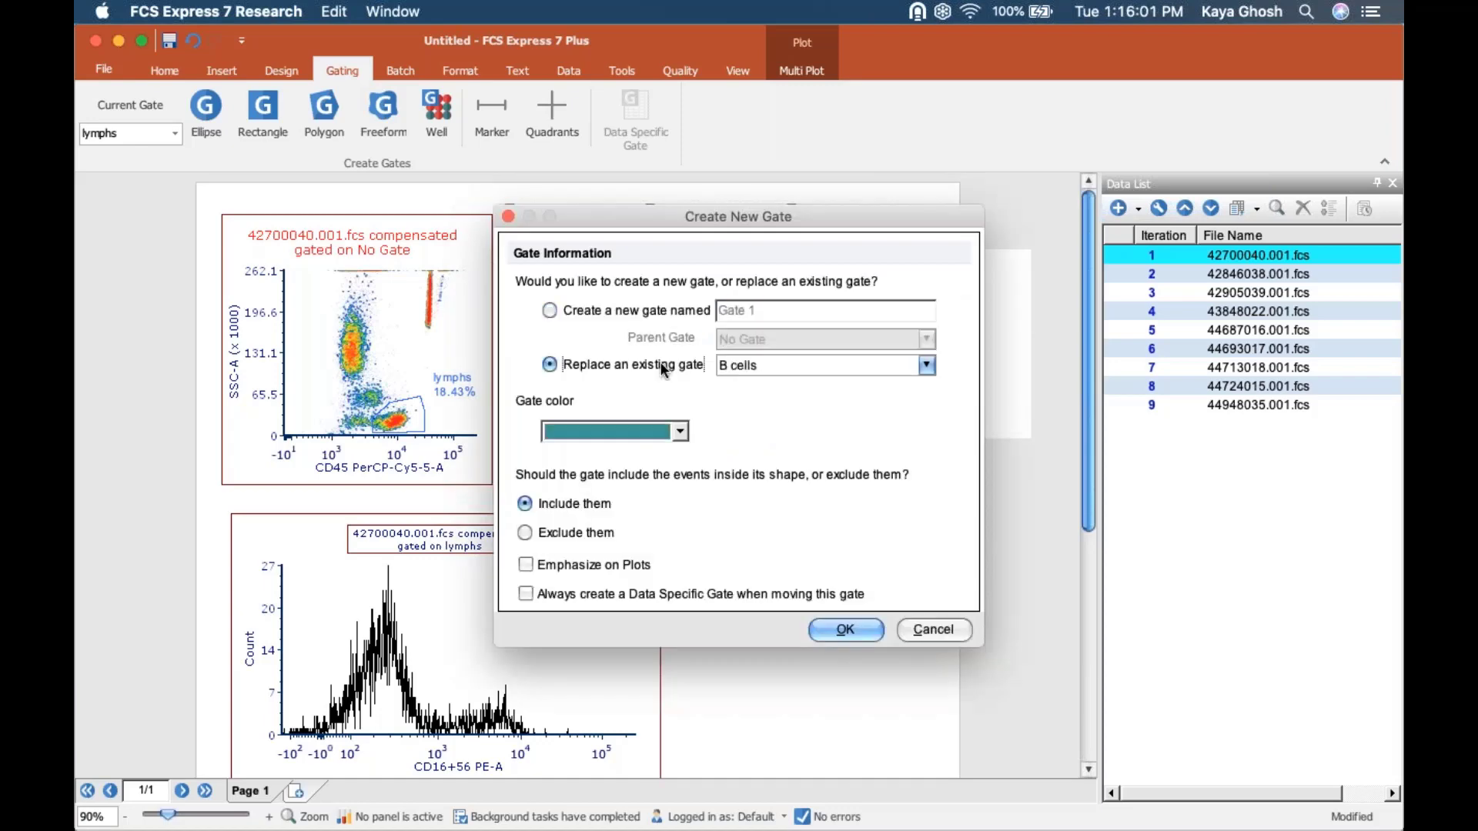
click(741, 371)
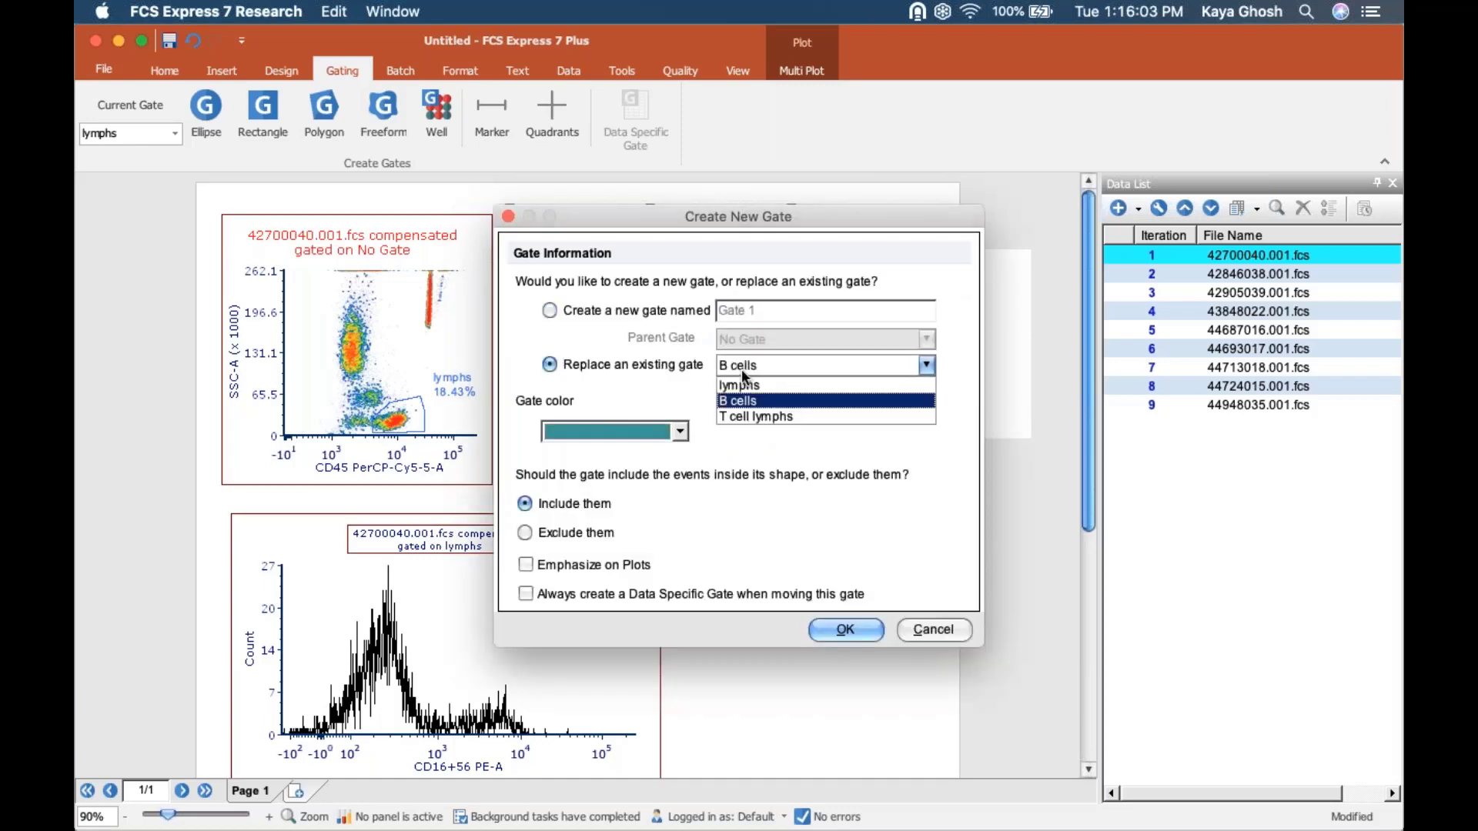
click(741, 368)
drag(659, 223, 385, 342)
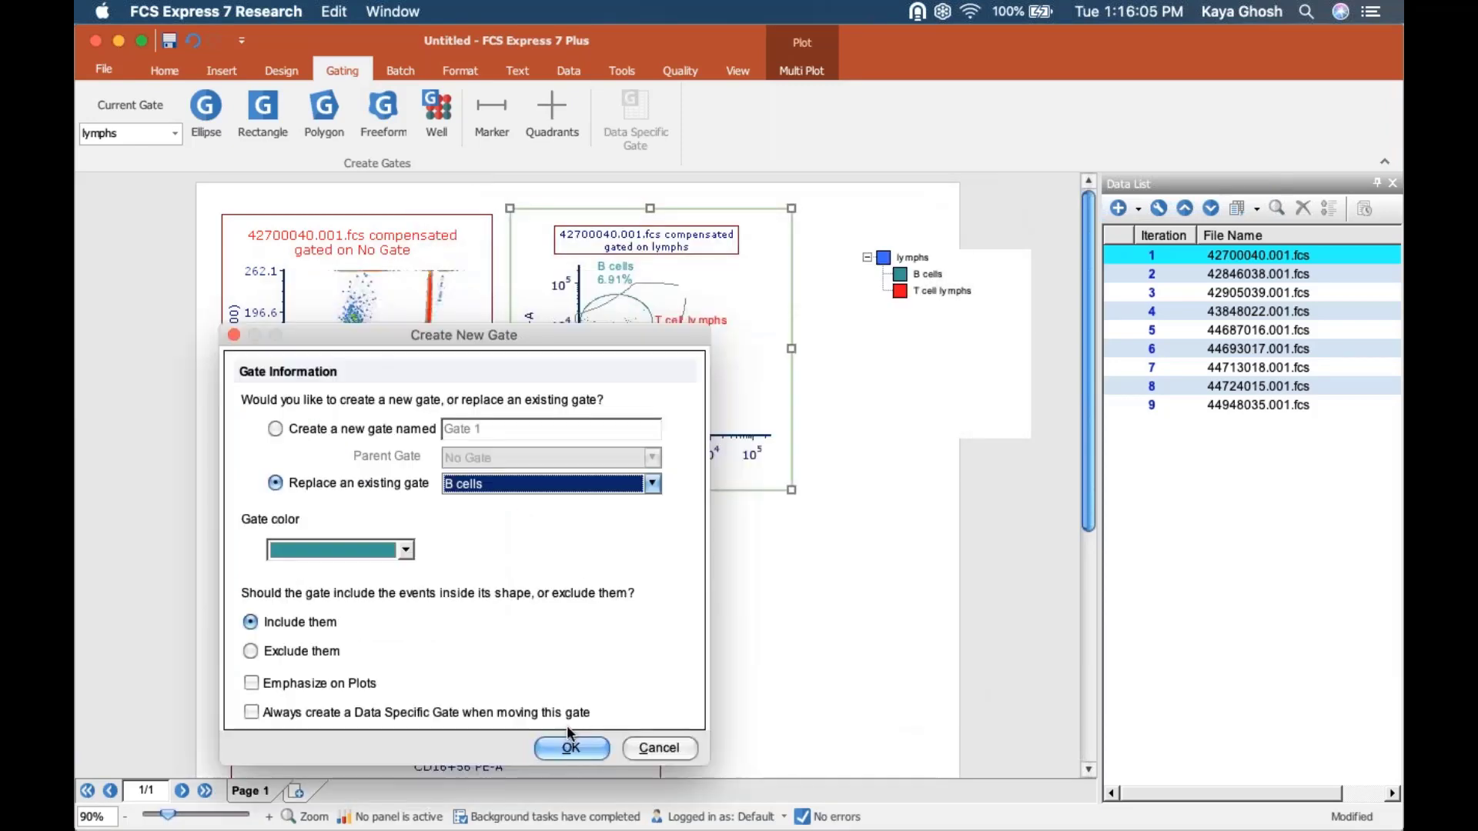
click(572, 748)
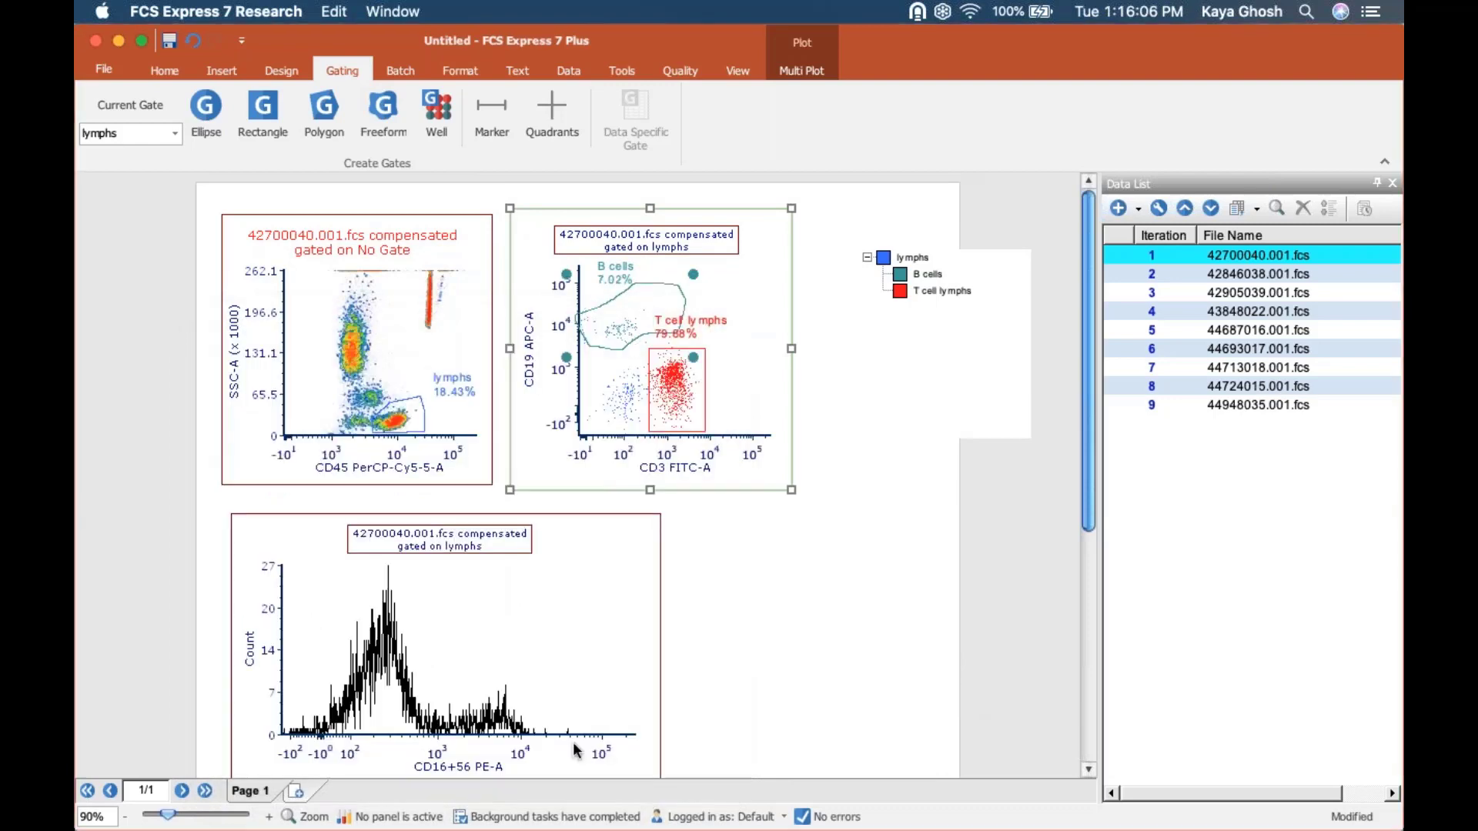
click(615, 273)
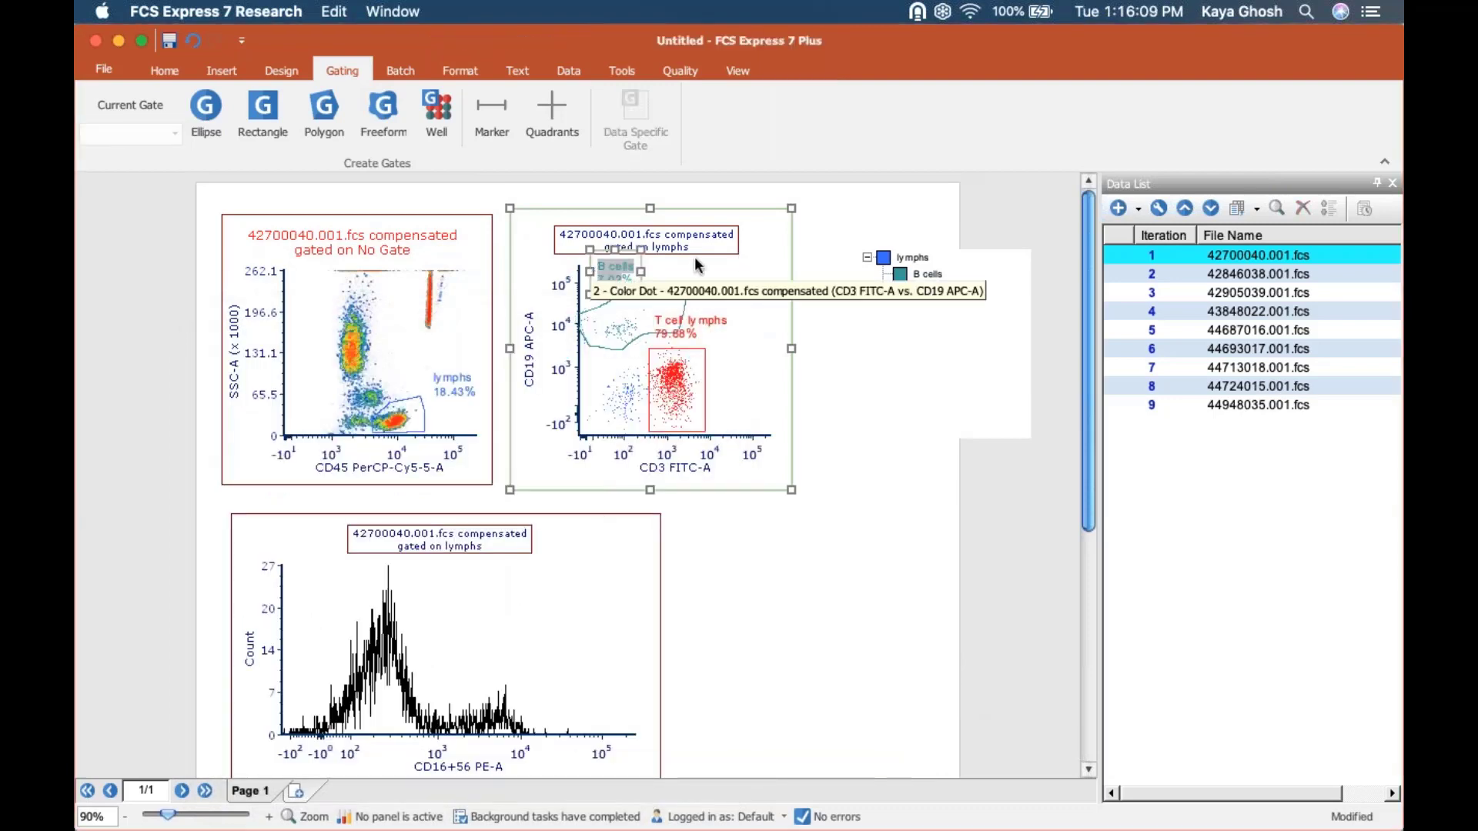
click(898, 600)
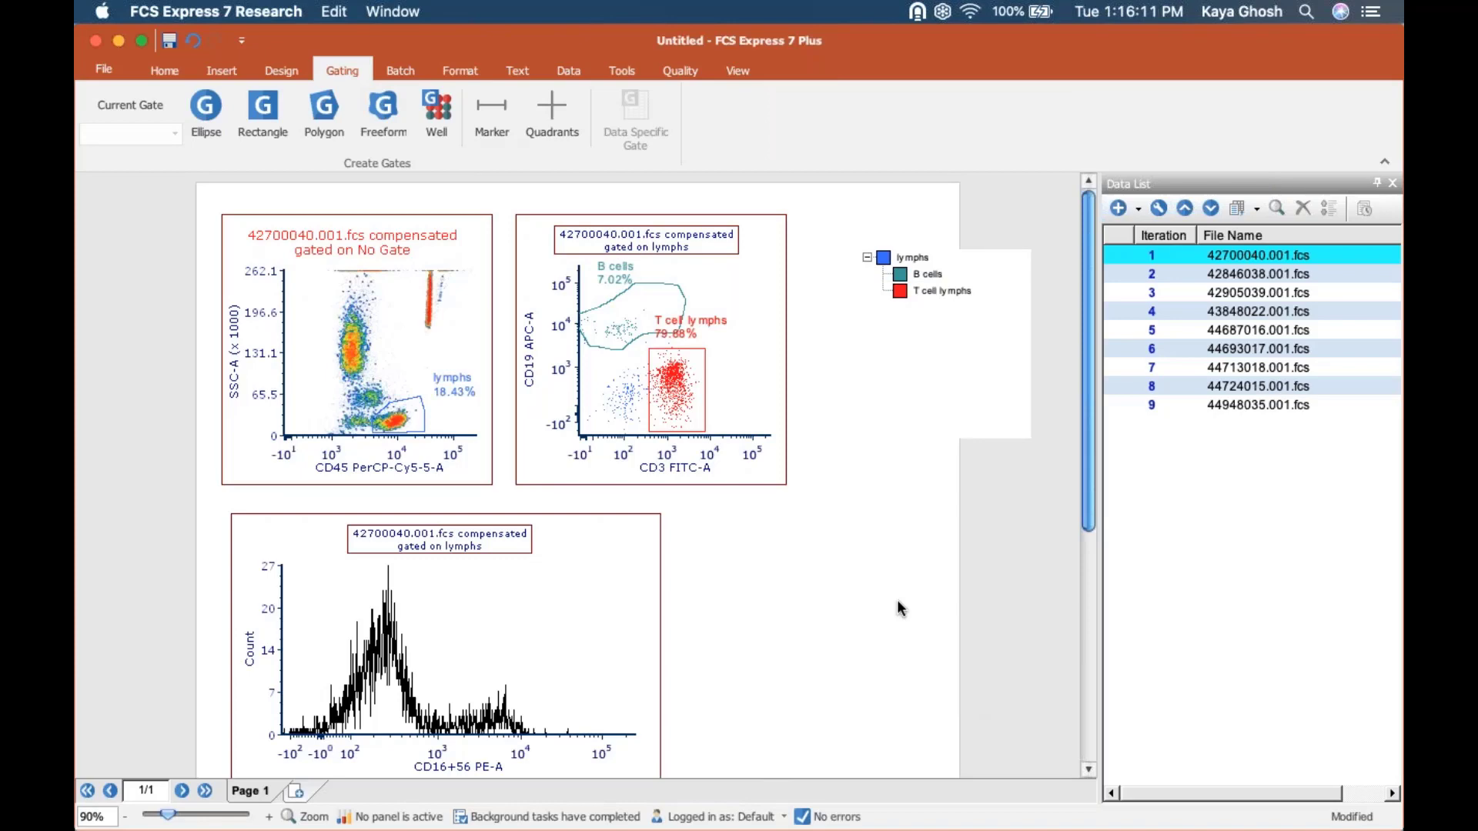
Review the gates and statistics items in the webinar outline of welcome screen GSF.fey, and return to the untitled layout.
click(929, 274)
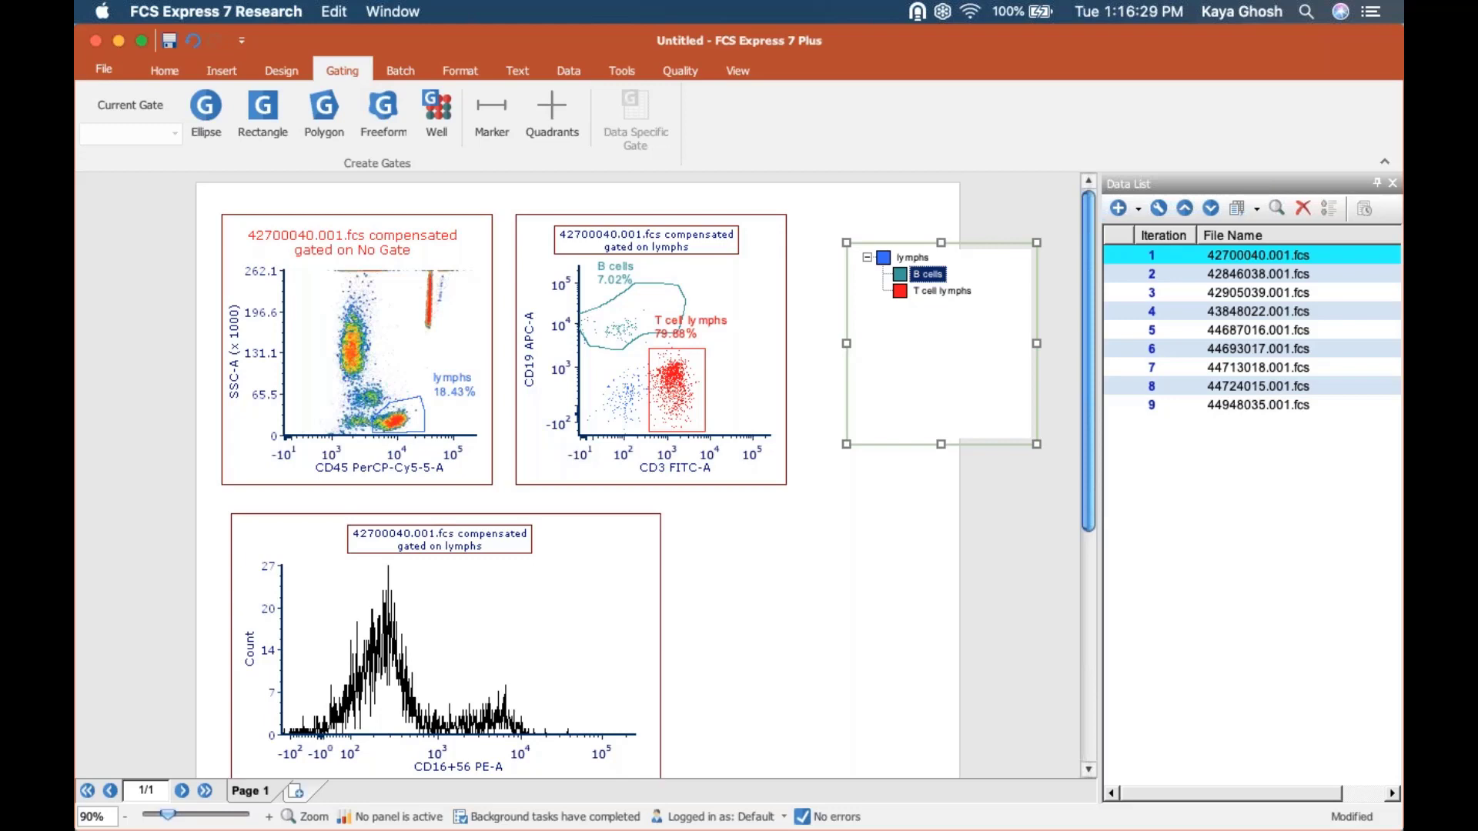
click(733, 63)
click(699, 121)
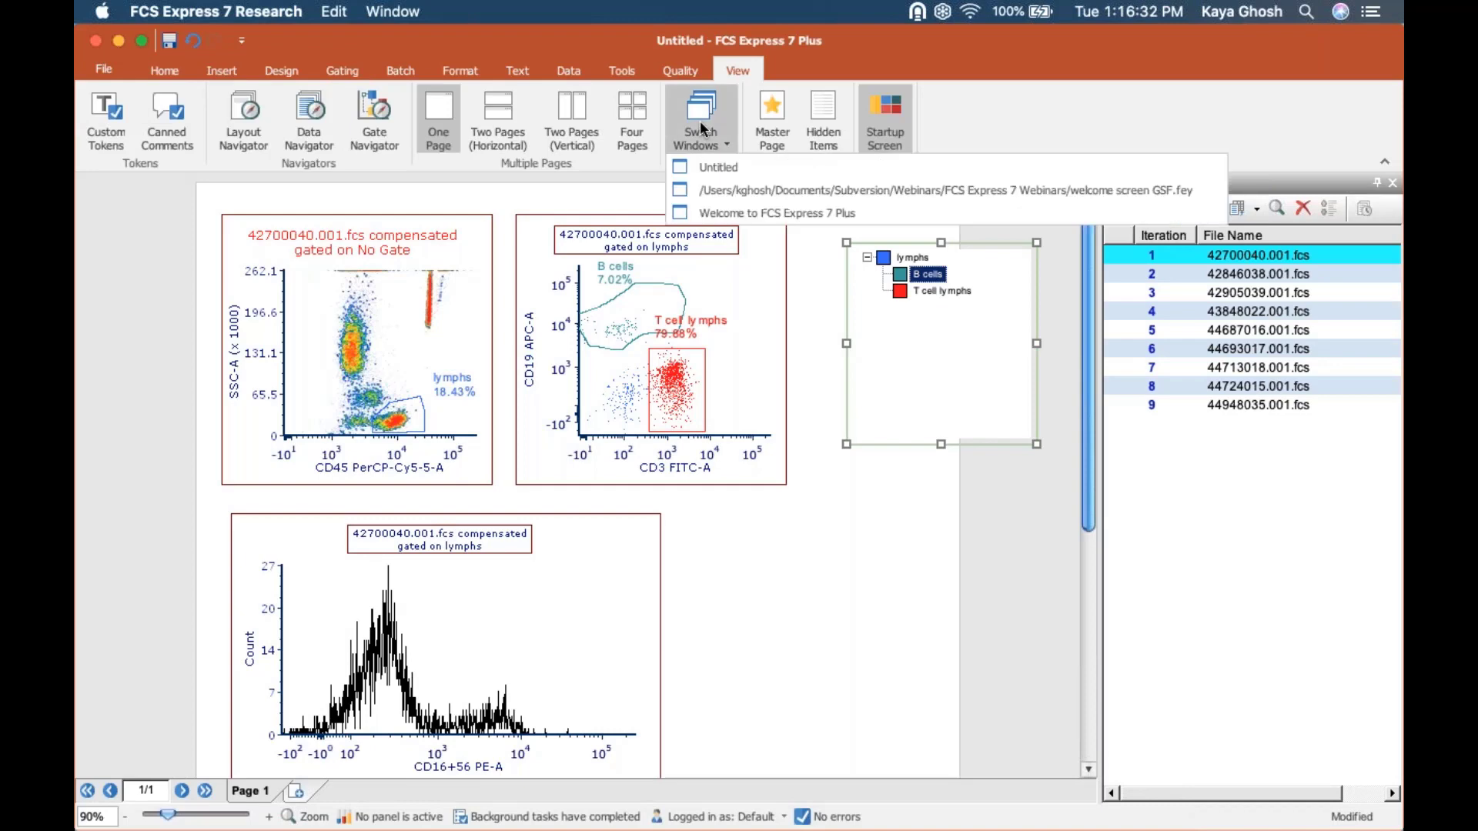
click(732, 190)
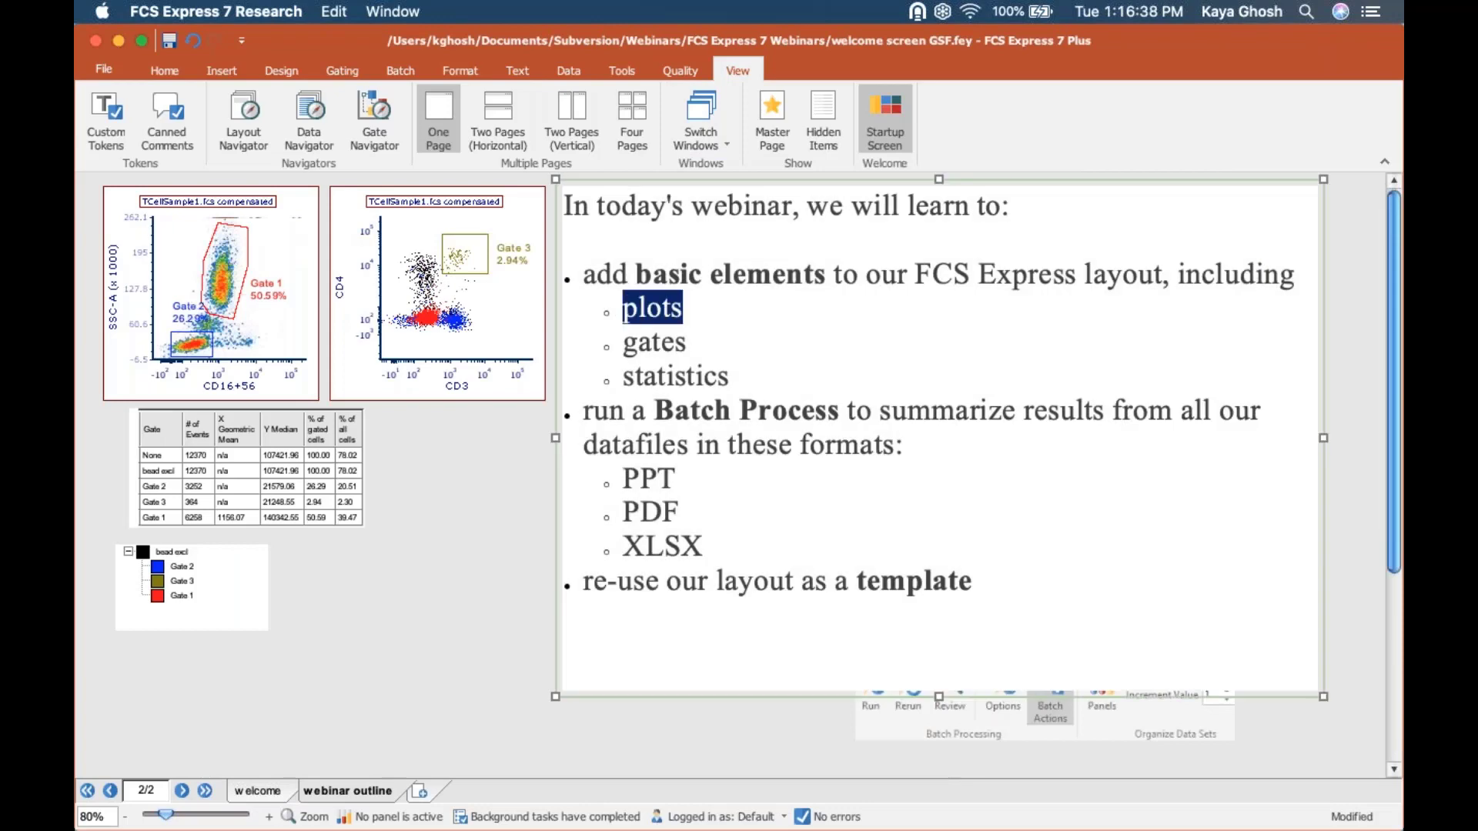
click(662, 344)
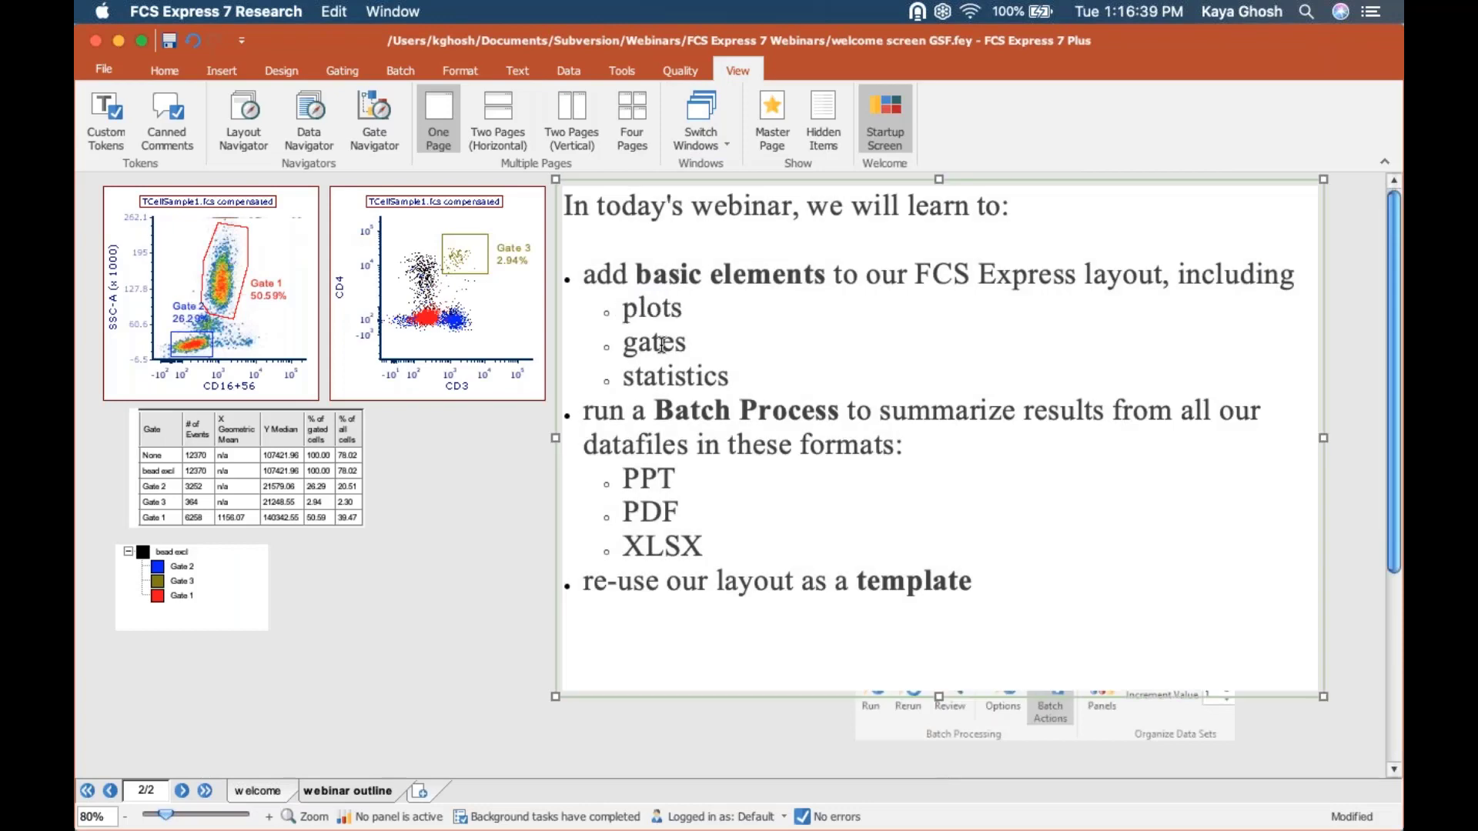
double_click(662, 344)
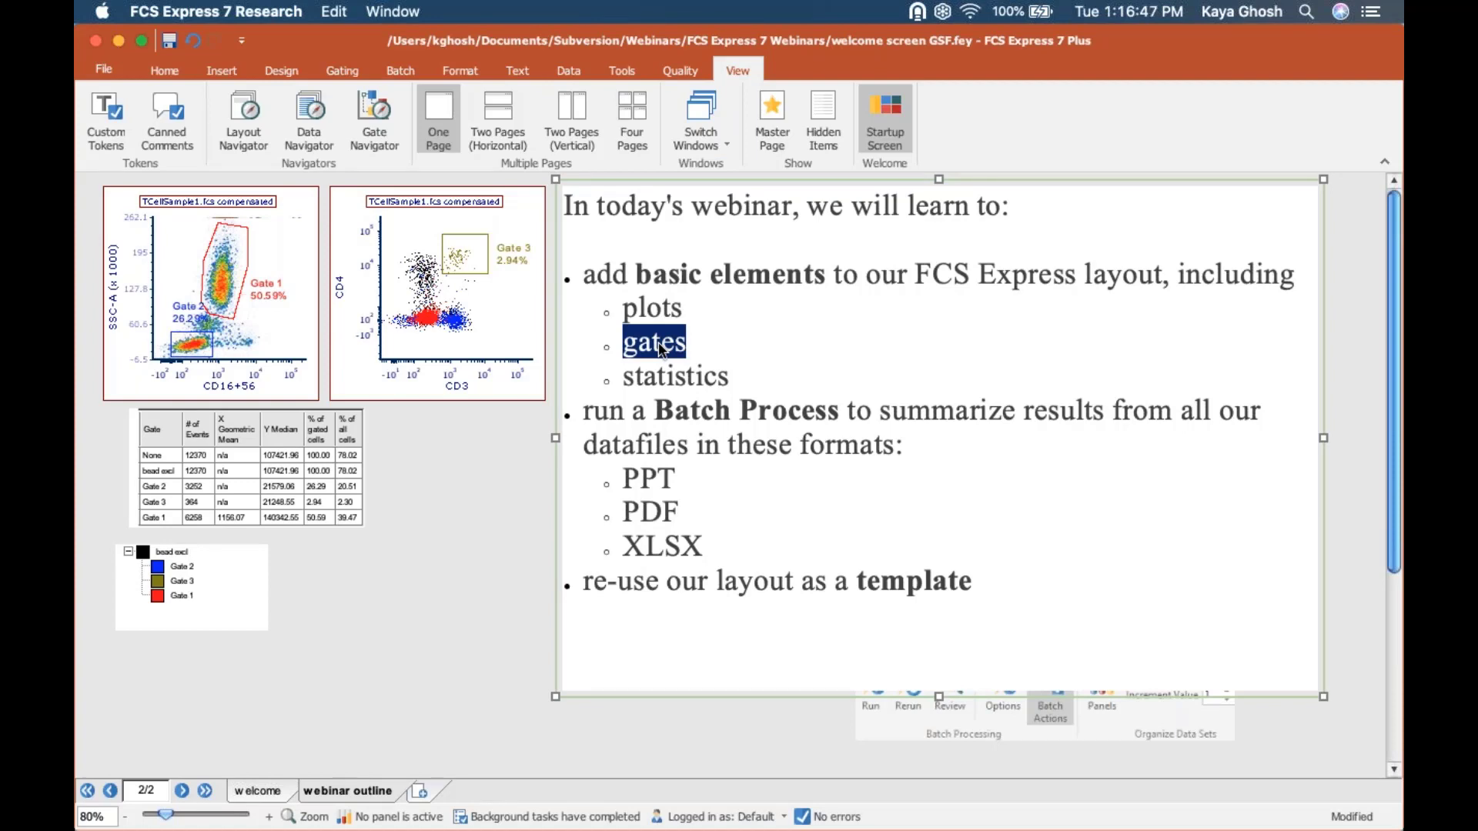
click(672, 377)
double_click(672, 378)
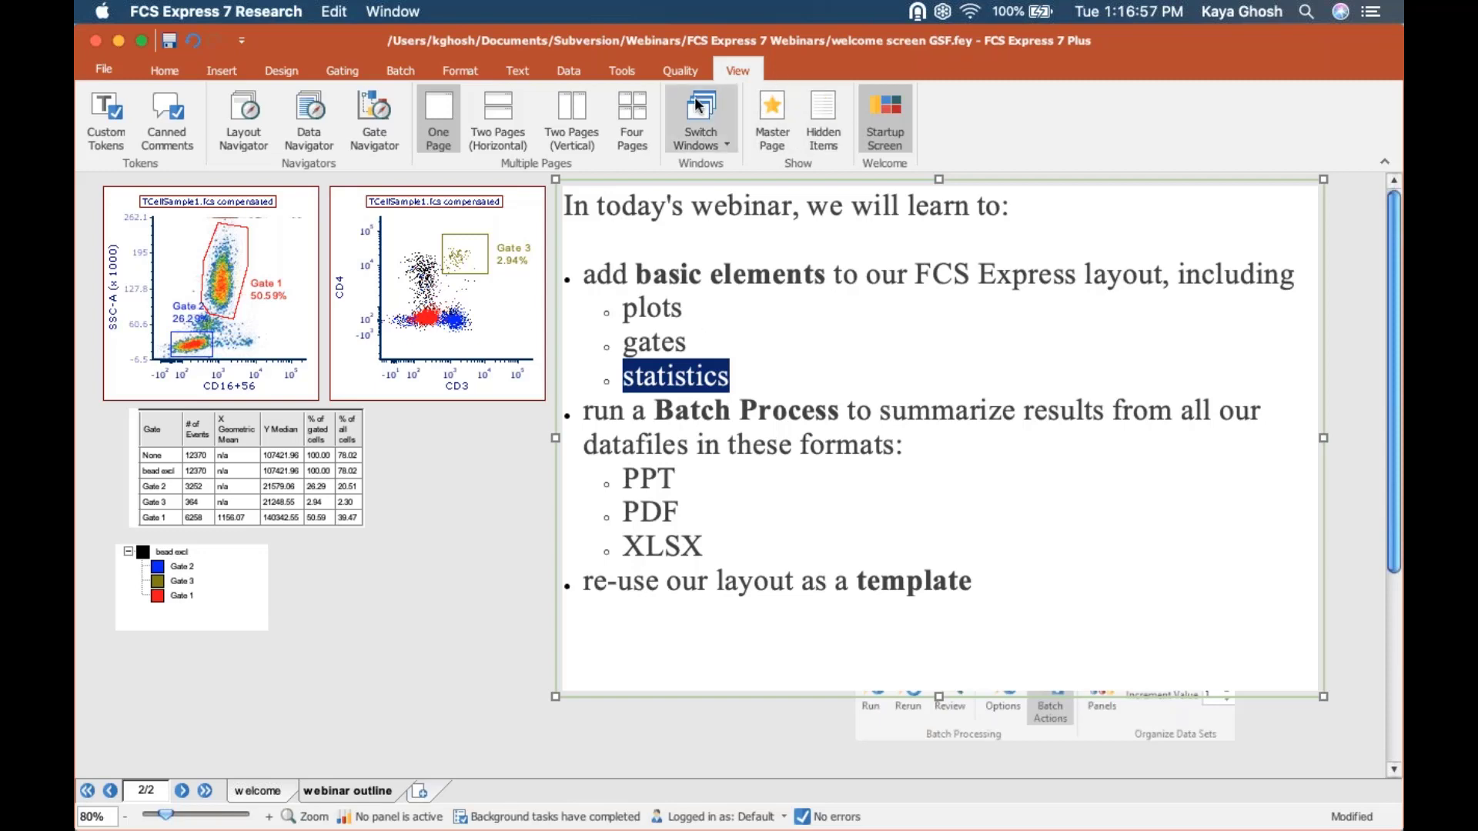
click(701, 127)
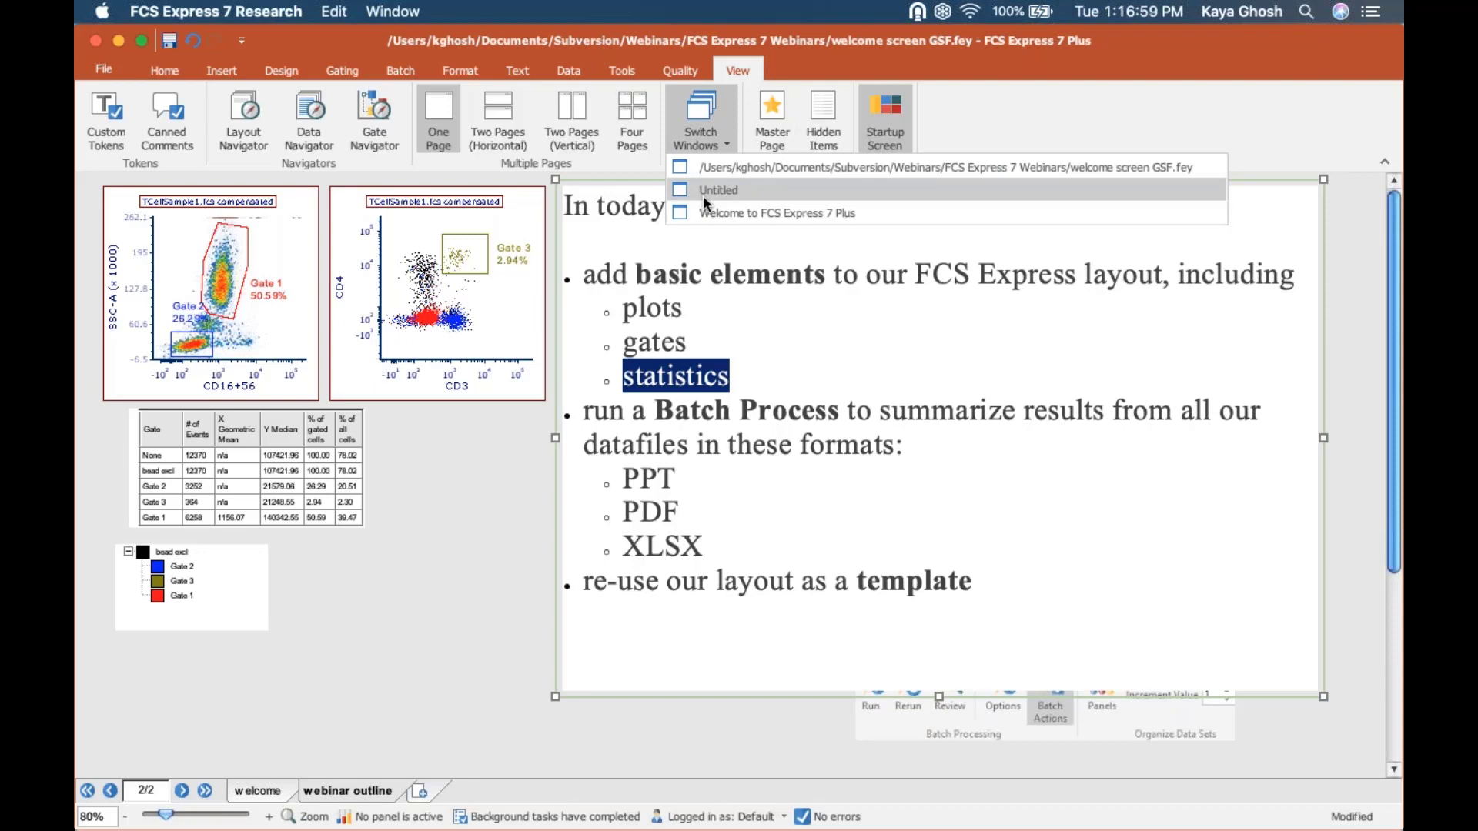
click(703, 194)
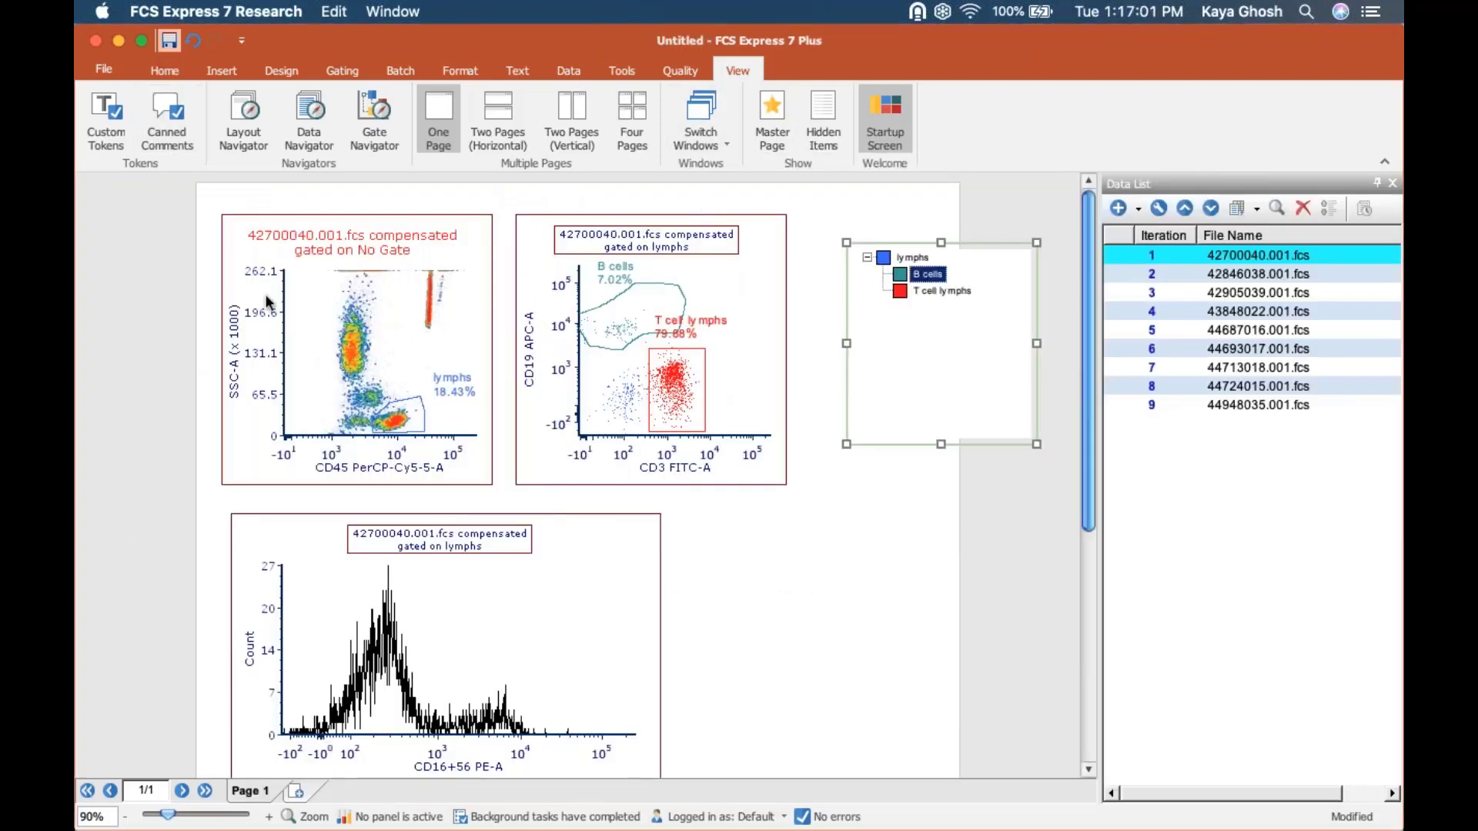
Save the layout to the Desktop as "webinar 3", using the layout file type with linked data.
key(super+s)
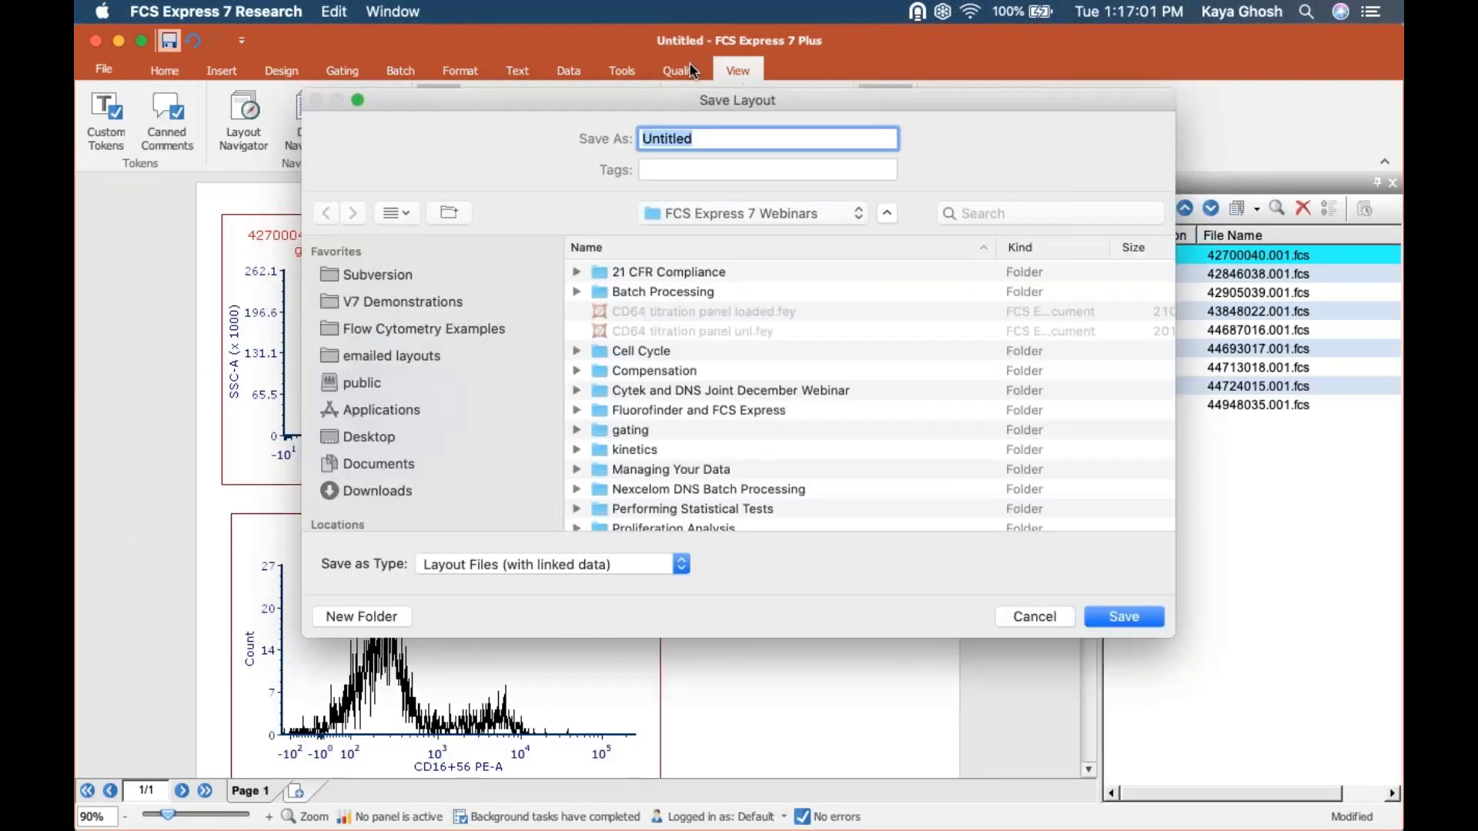
click(456, 562)
click(388, 576)
click(356, 436)
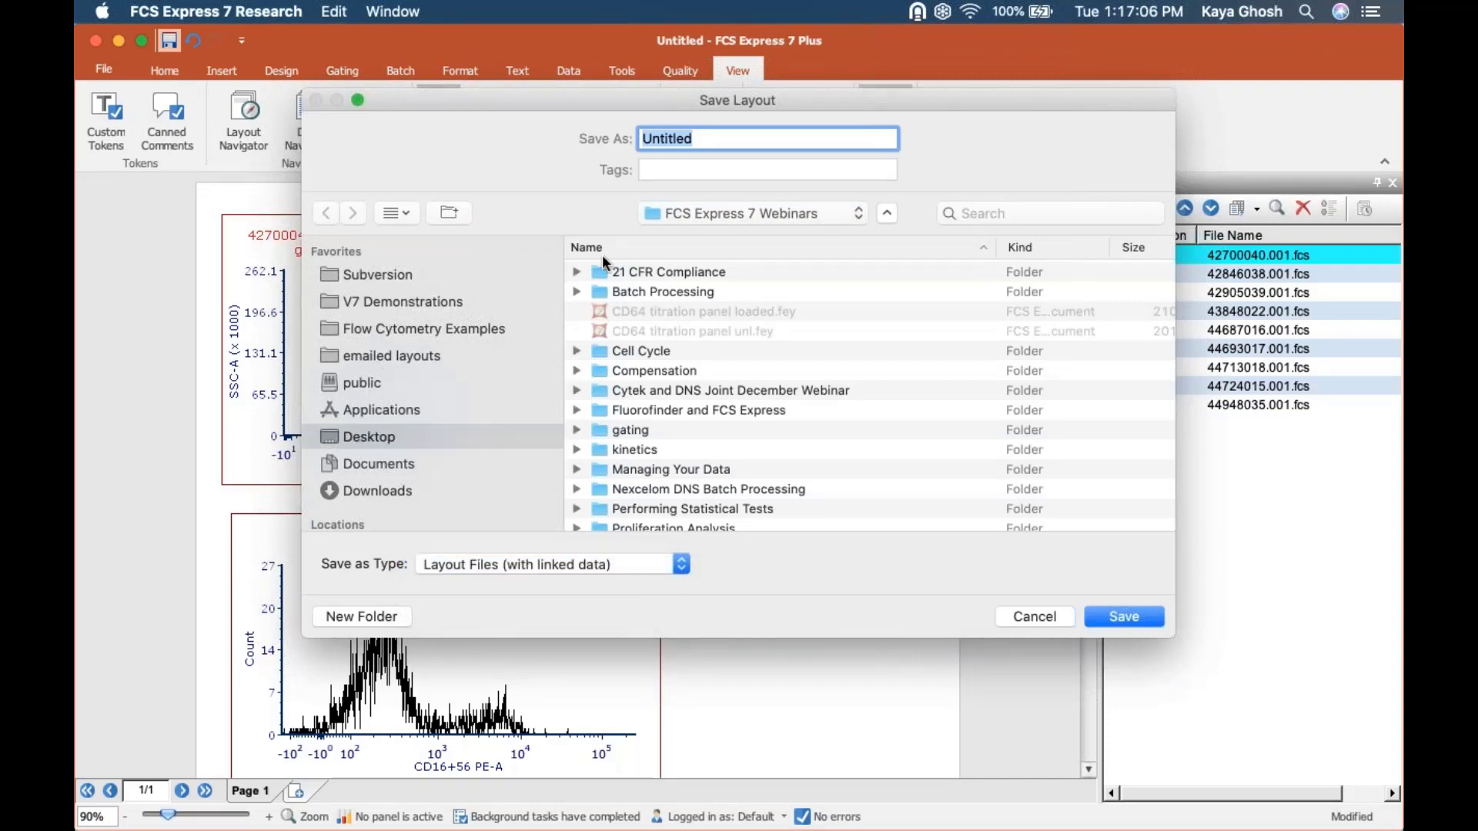
click(703, 139)
drag(704, 136, 573, 134)
text(webinar )
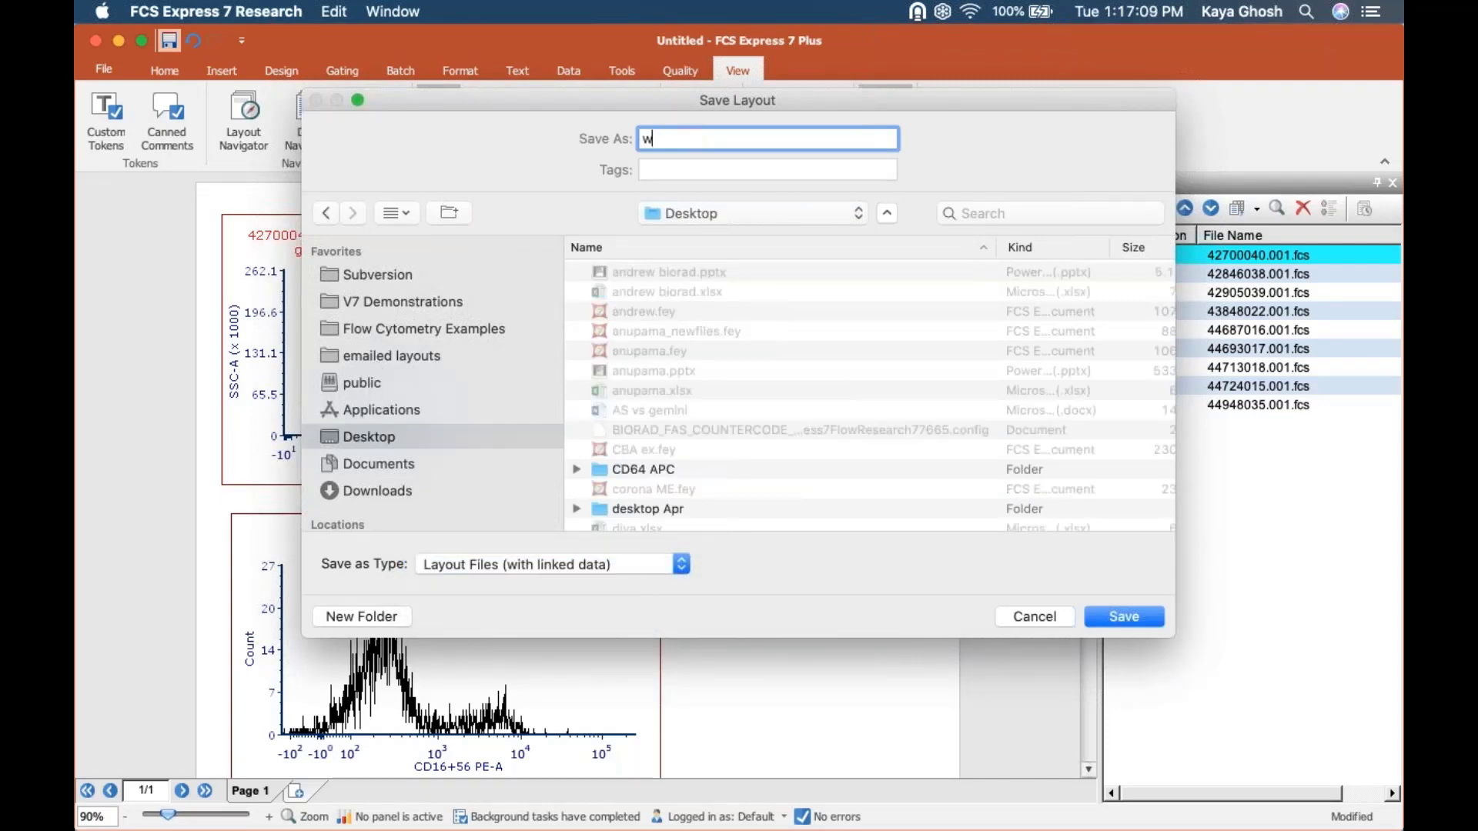
text(3)
key(Return)
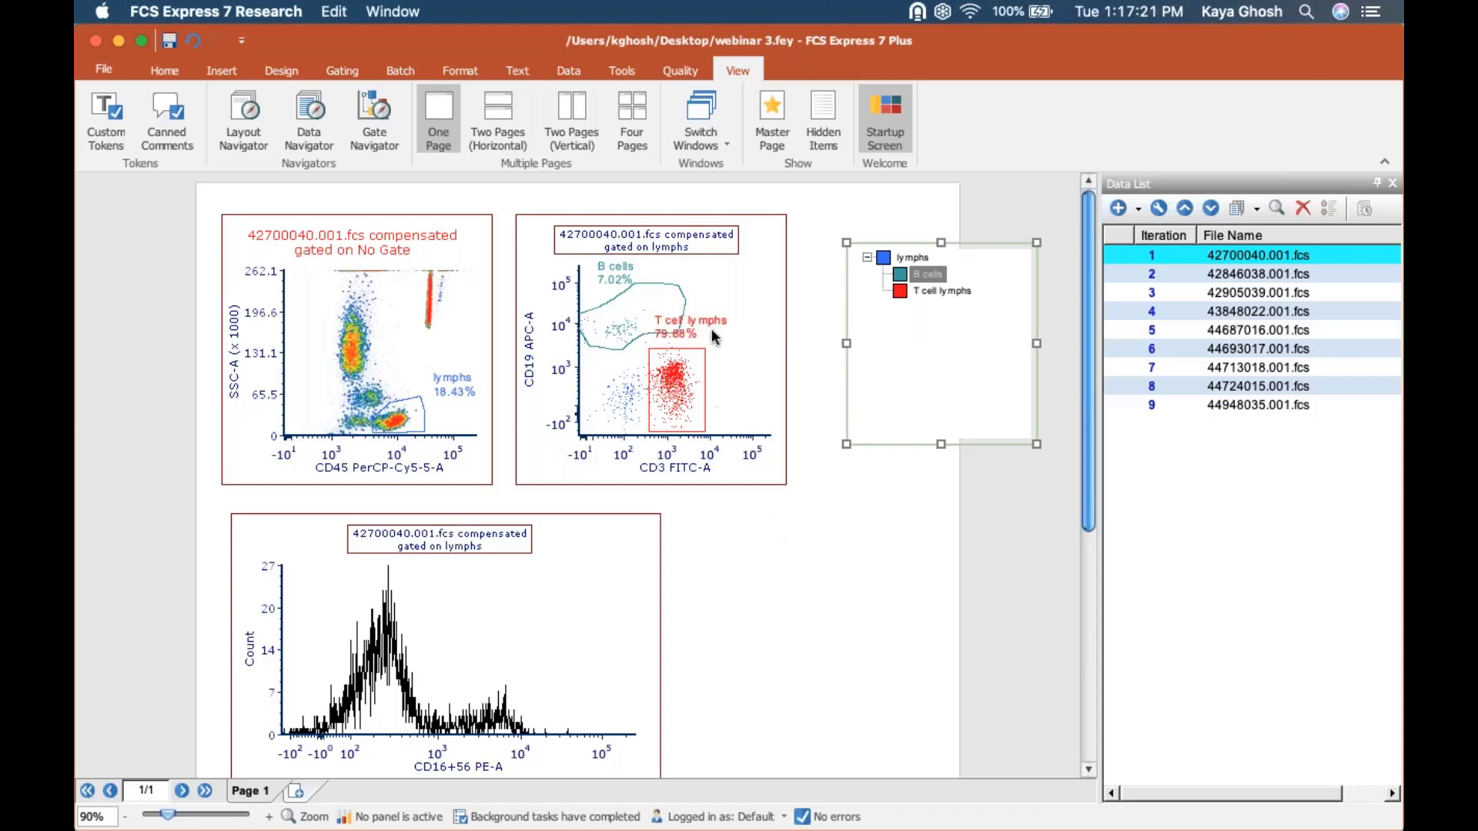
Move the T cell lymphs gate label on the dot plot clear of the B cells gate outline.
click(706, 326)
drag(720, 306, 756, 312)
click(747, 585)
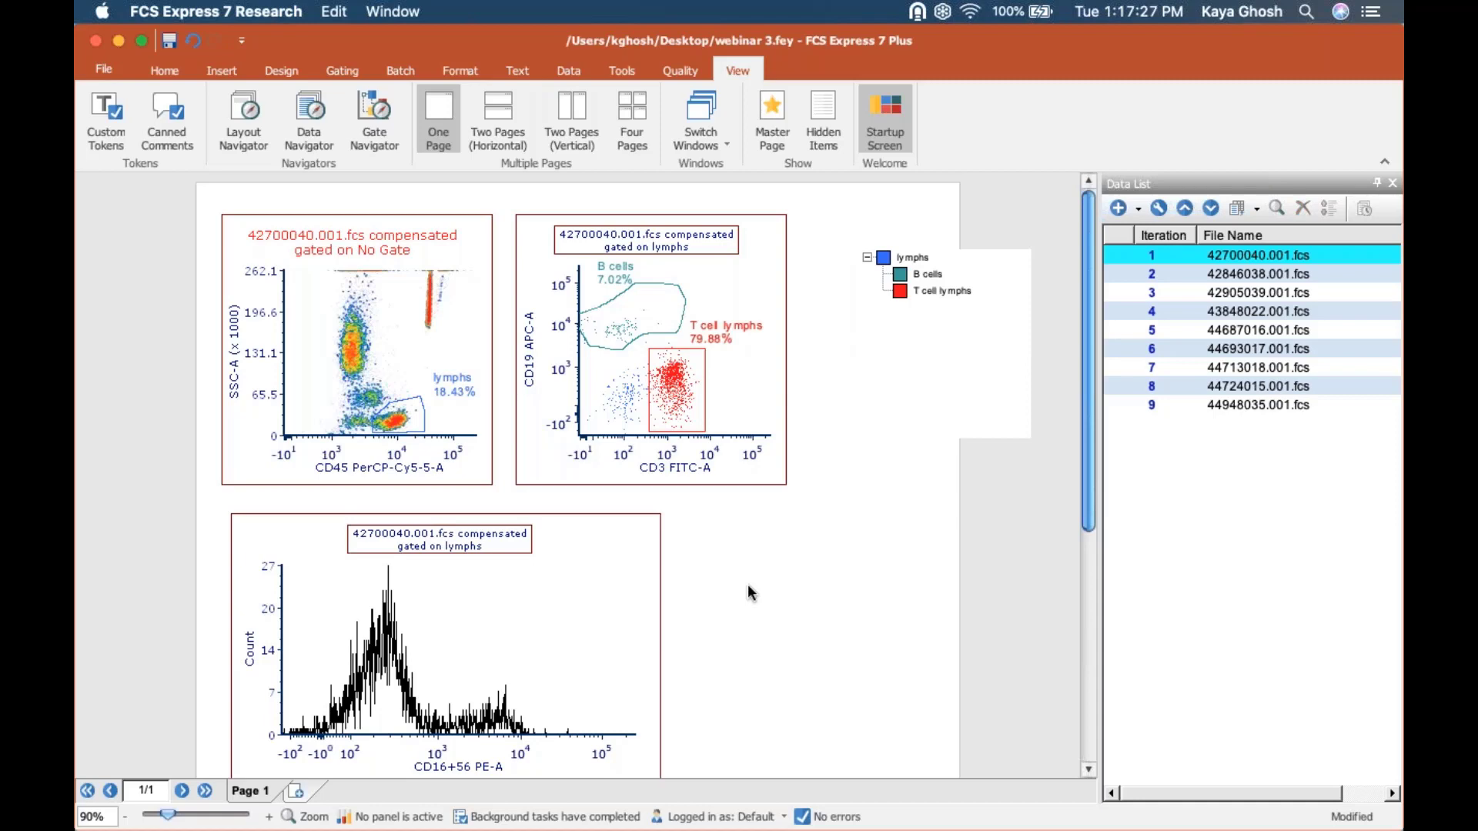
Add a gate statistics table for the CD3 versus CD19 dot plot beside the histogram, and narrow the Data List.
right_click(618, 380)
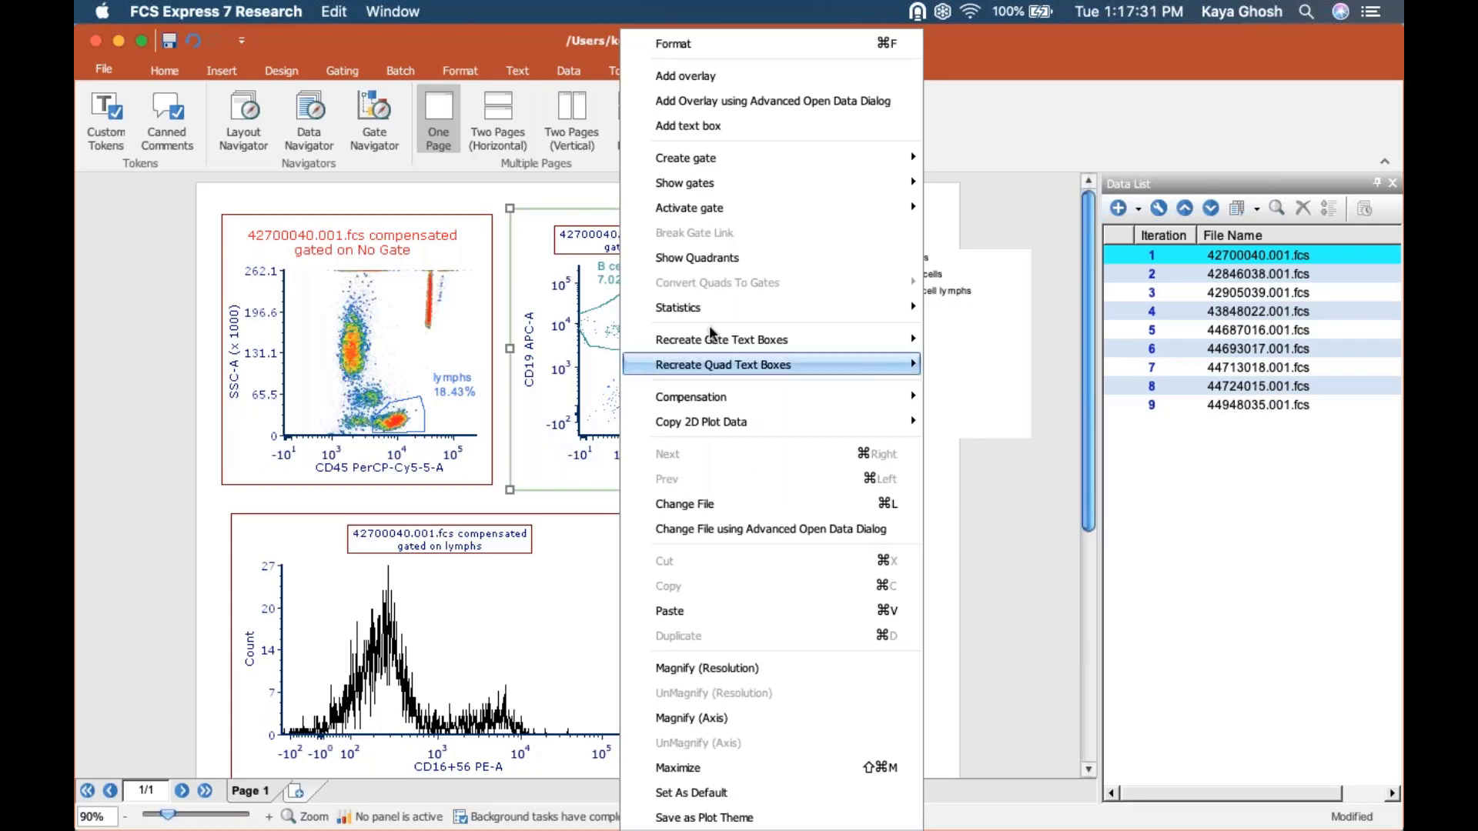
mouse_move(738, 310)
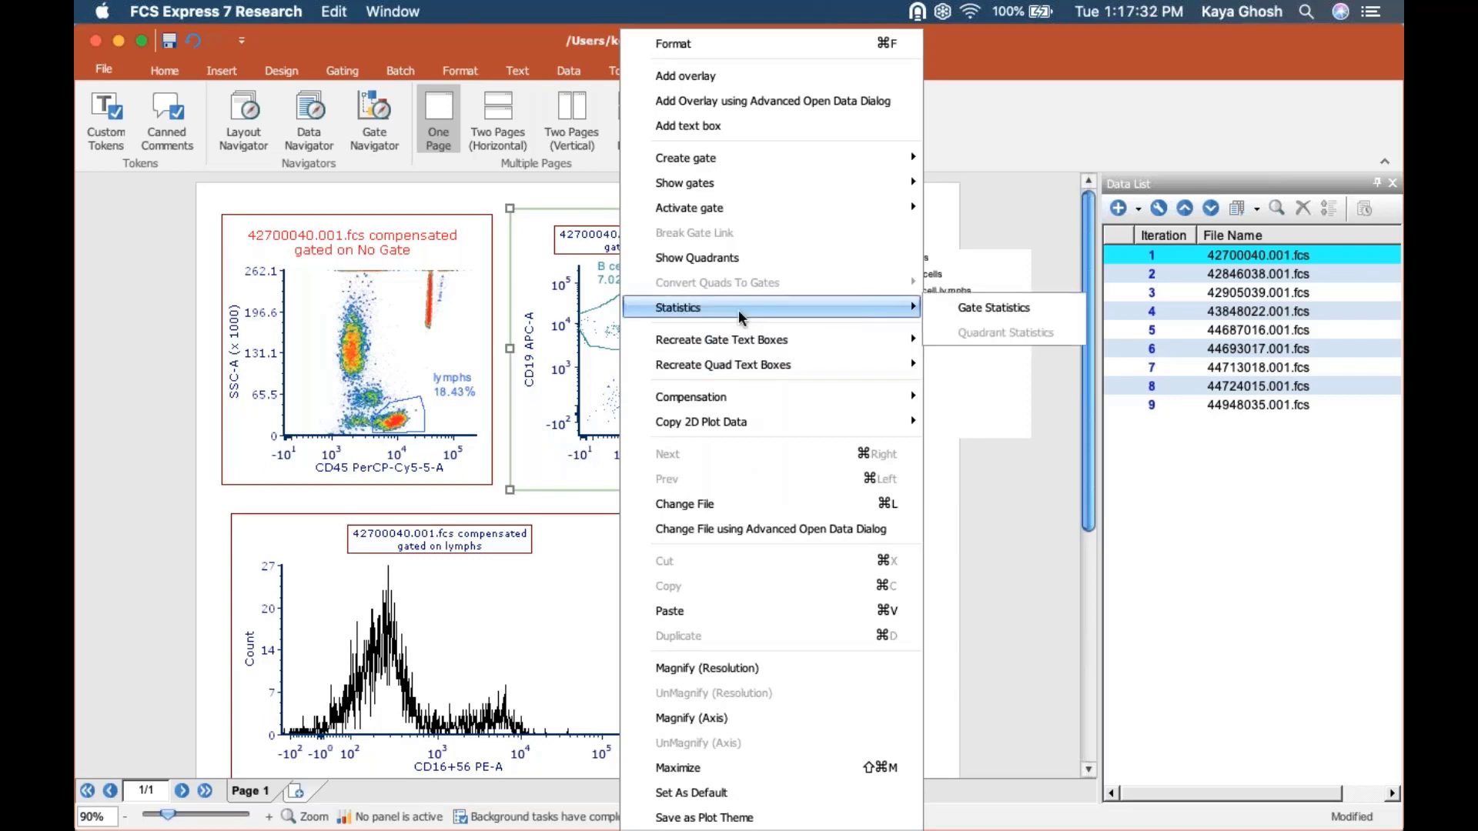
click(1027, 308)
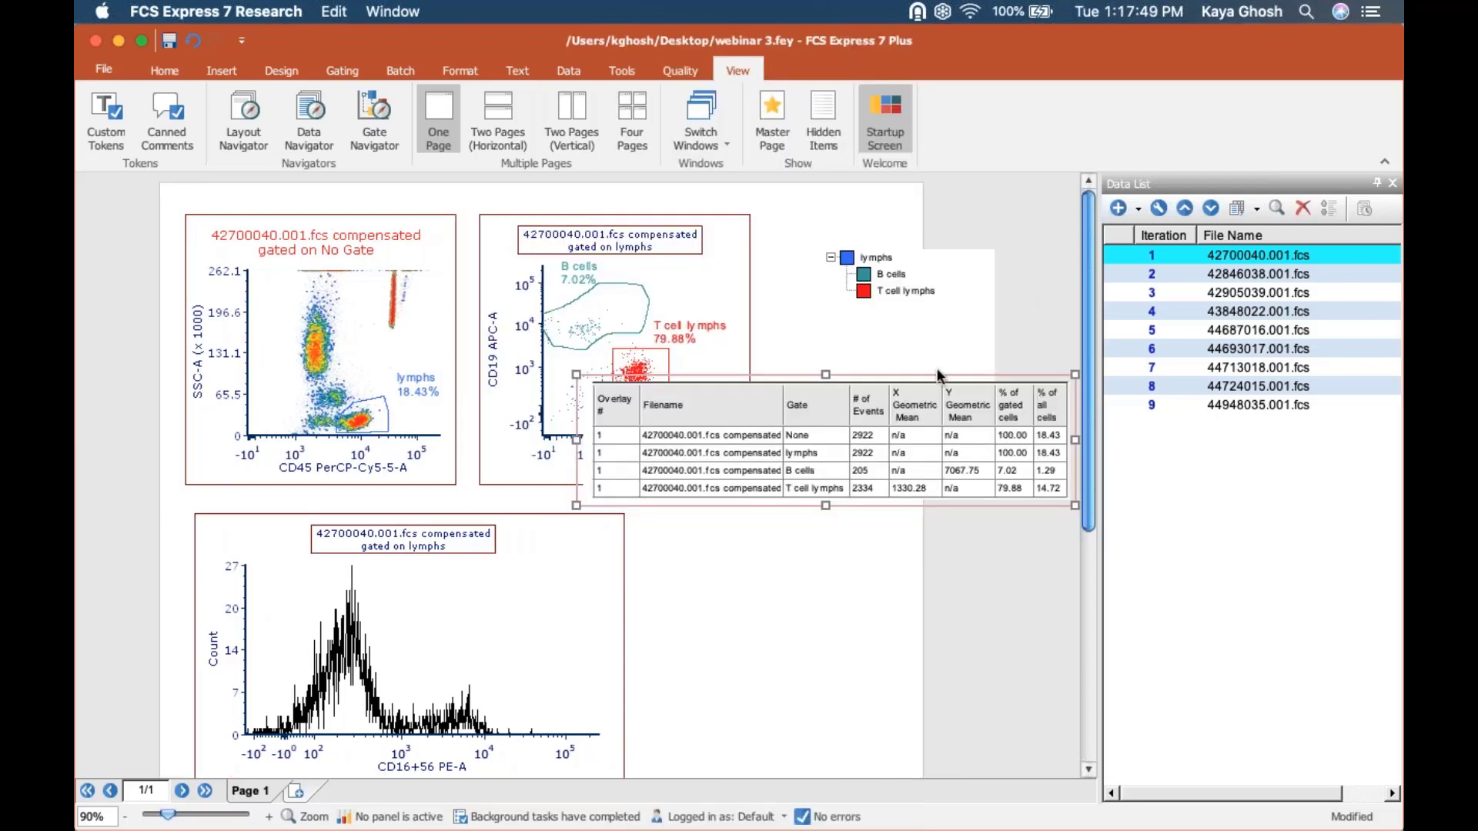
drag(937, 374, 976, 501)
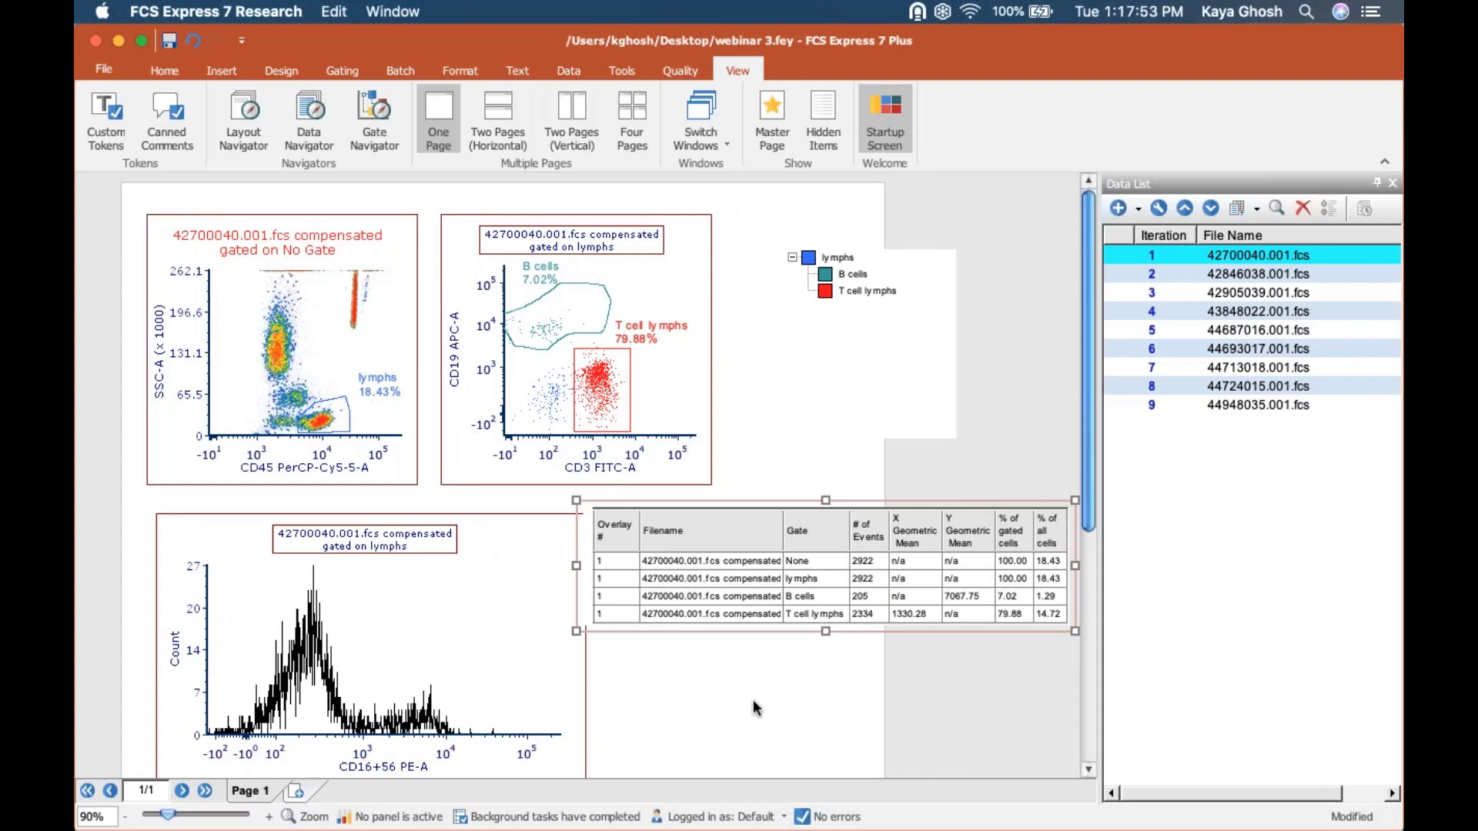
drag(1101, 393, 1197, 398)
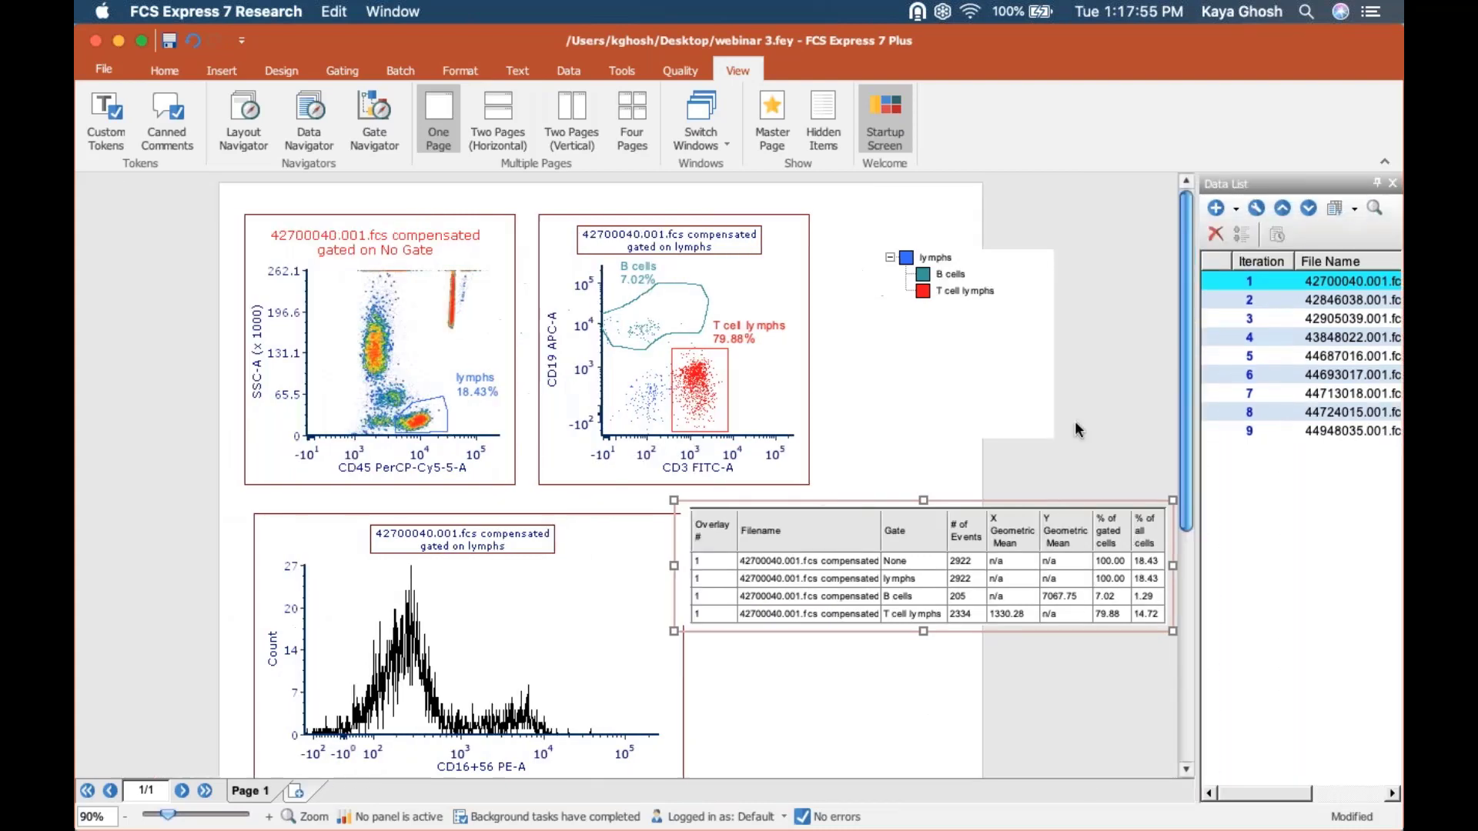
Hide the Overlay # and X Geometric Mean columns of the gate statistics table and add the X Median column.
right_click(943, 555)
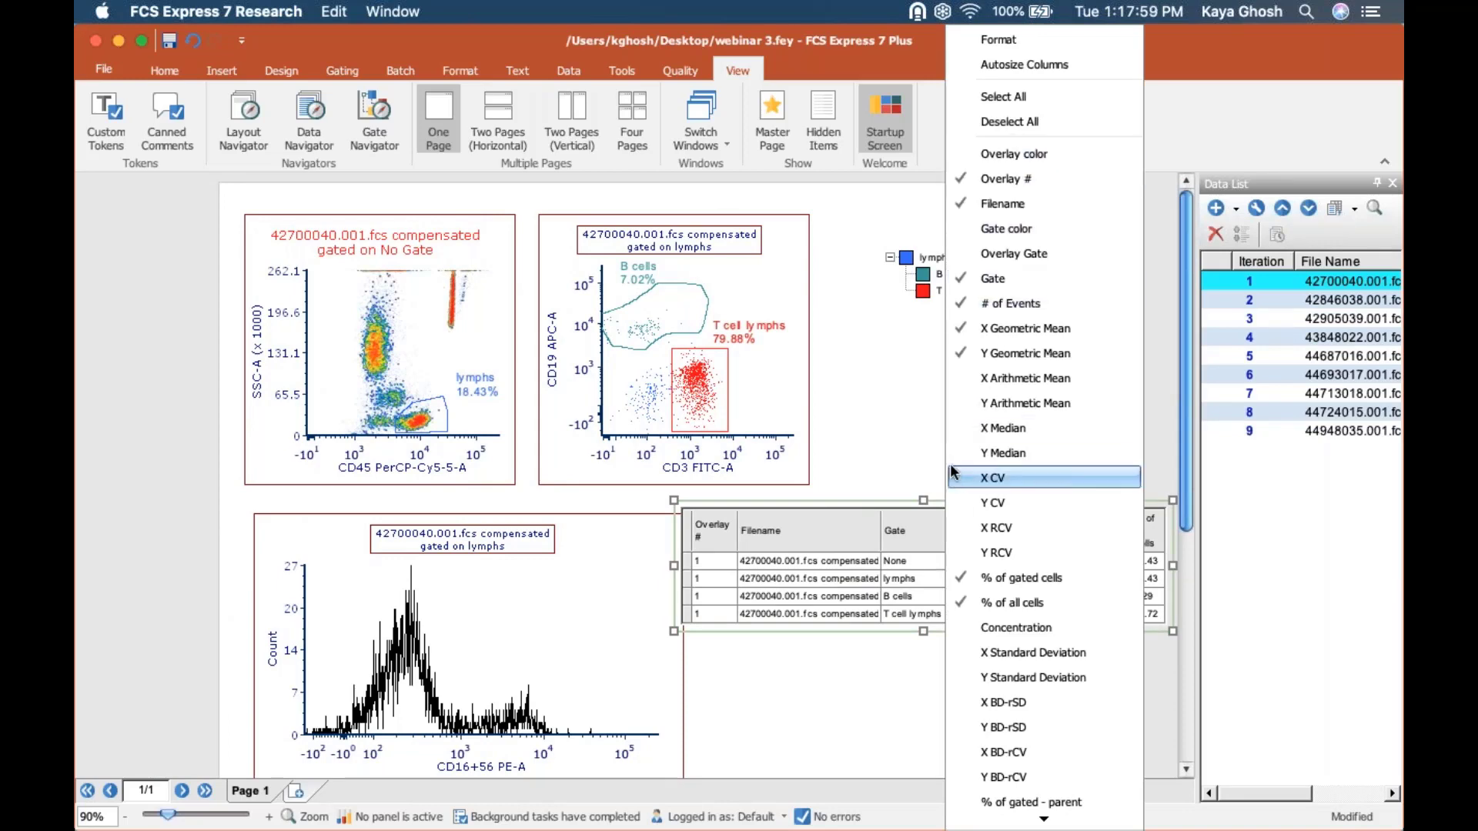
click(1020, 180)
right_click(895, 582)
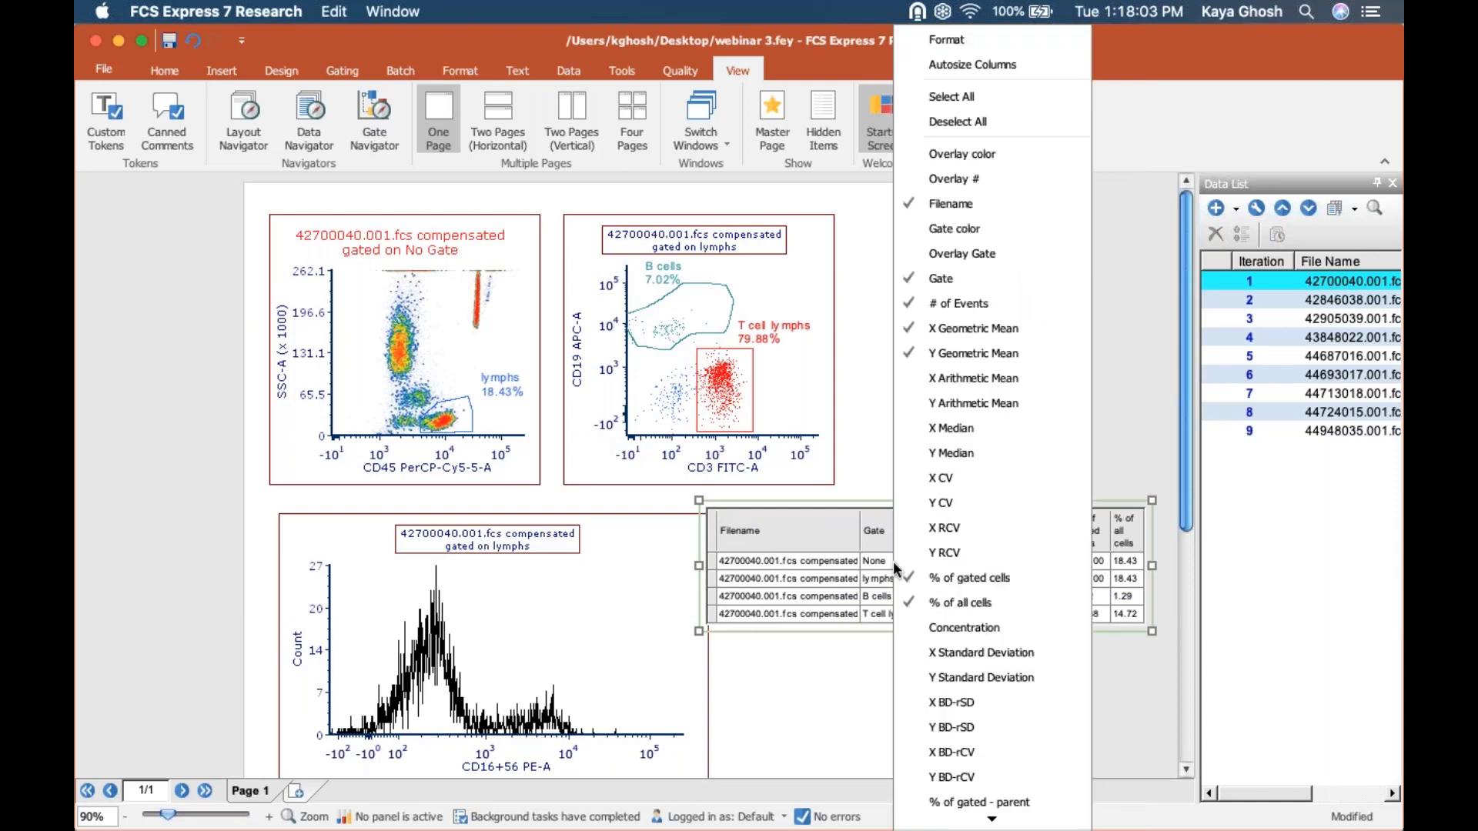
click(946, 329)
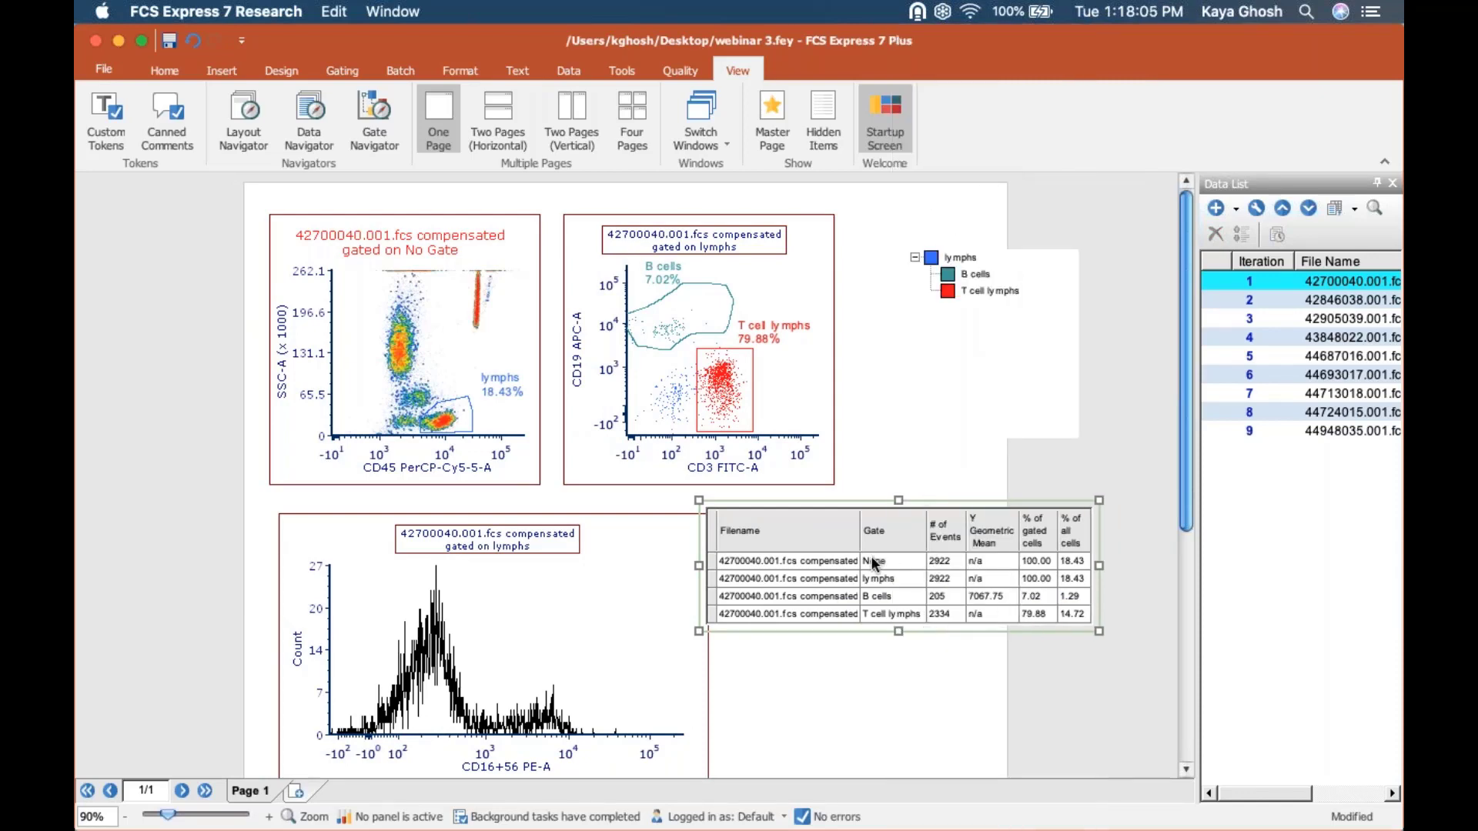
right_click(872, 569)
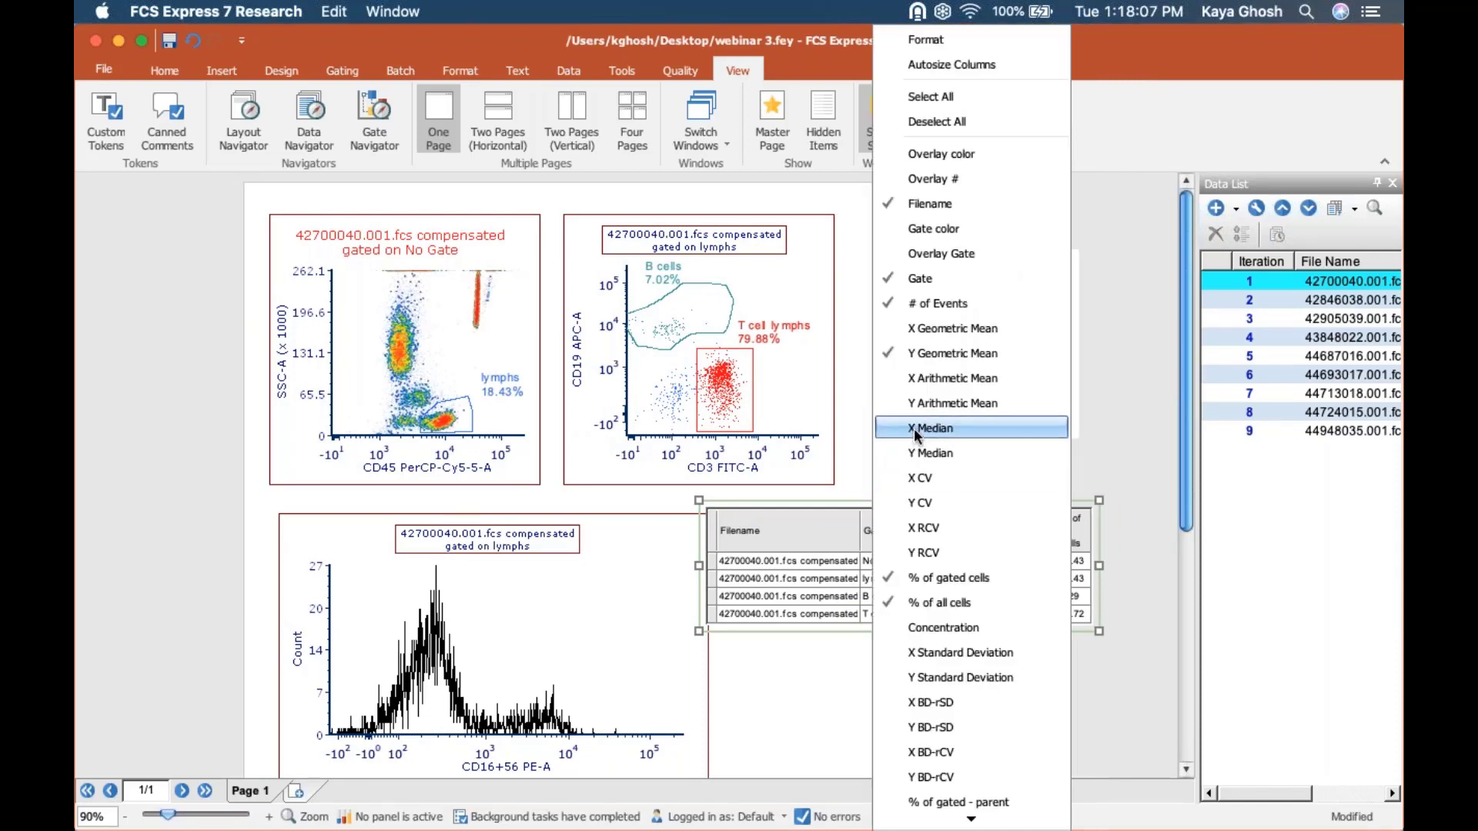
click(916, 429)
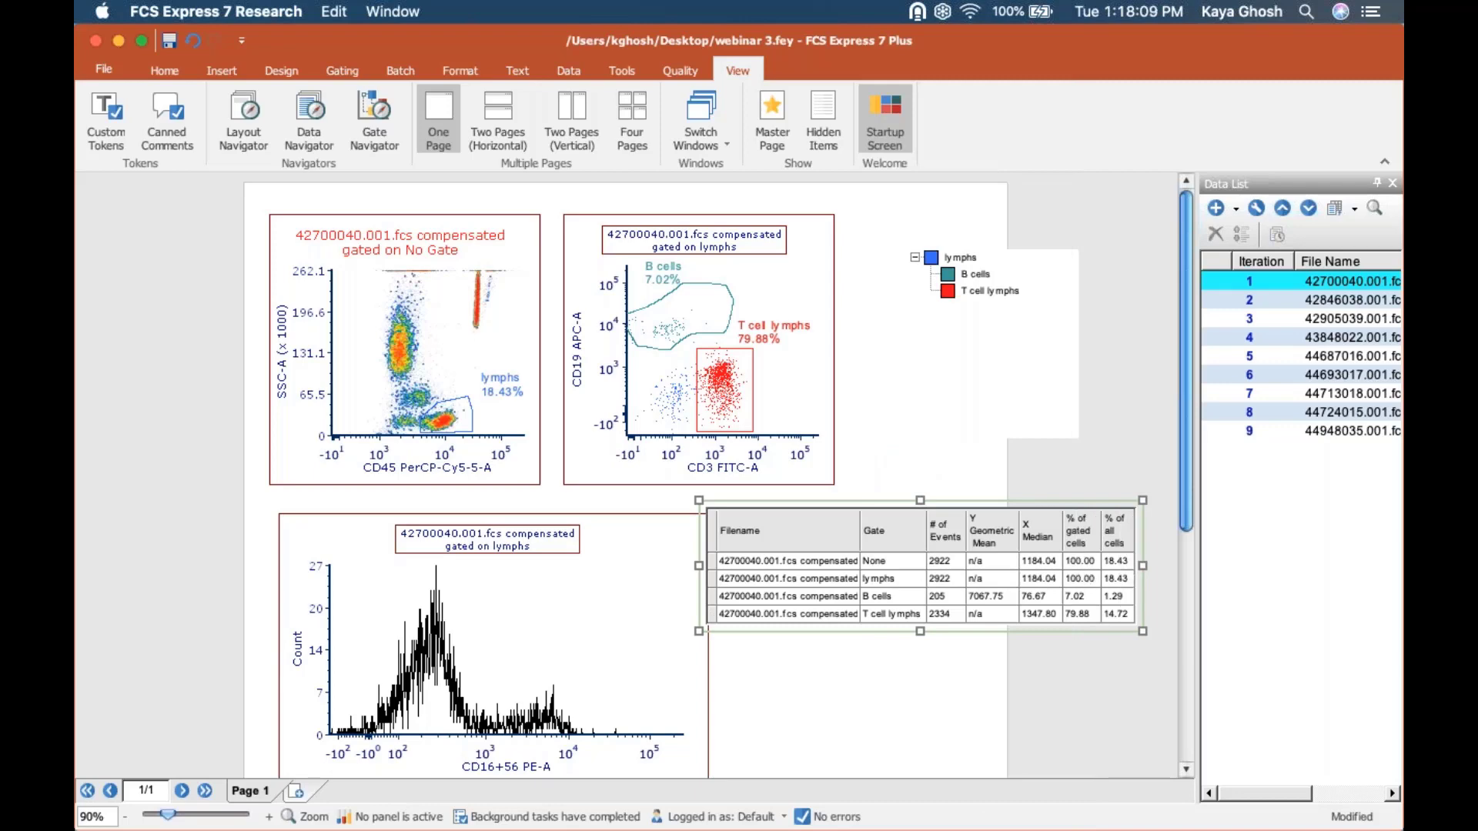
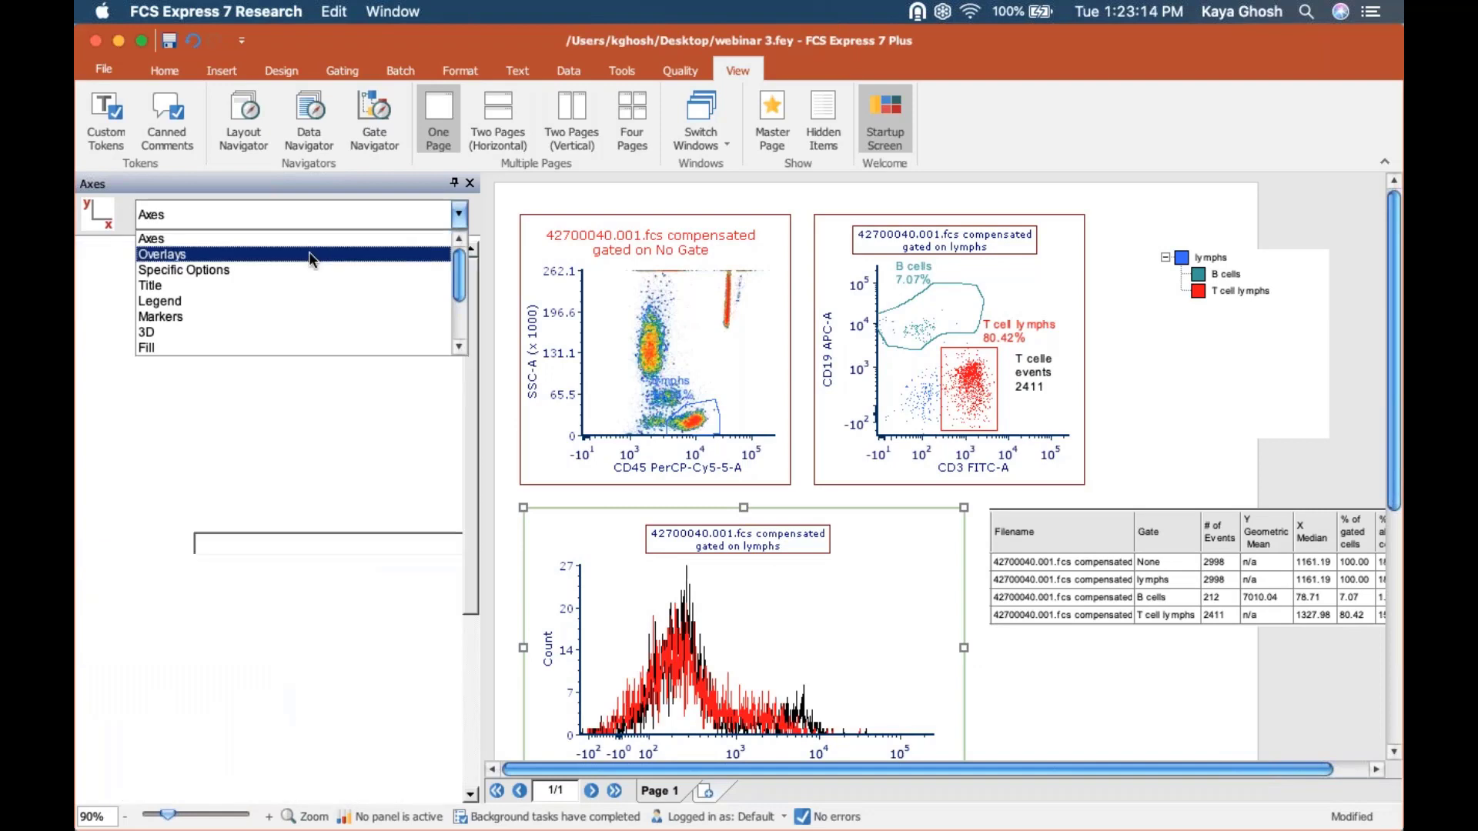
Set the smoothing to 10 for both histogram overlays, 42700040.001.fcs and 42905039.001.fcs.
click(310, 254)
click(216, 293)
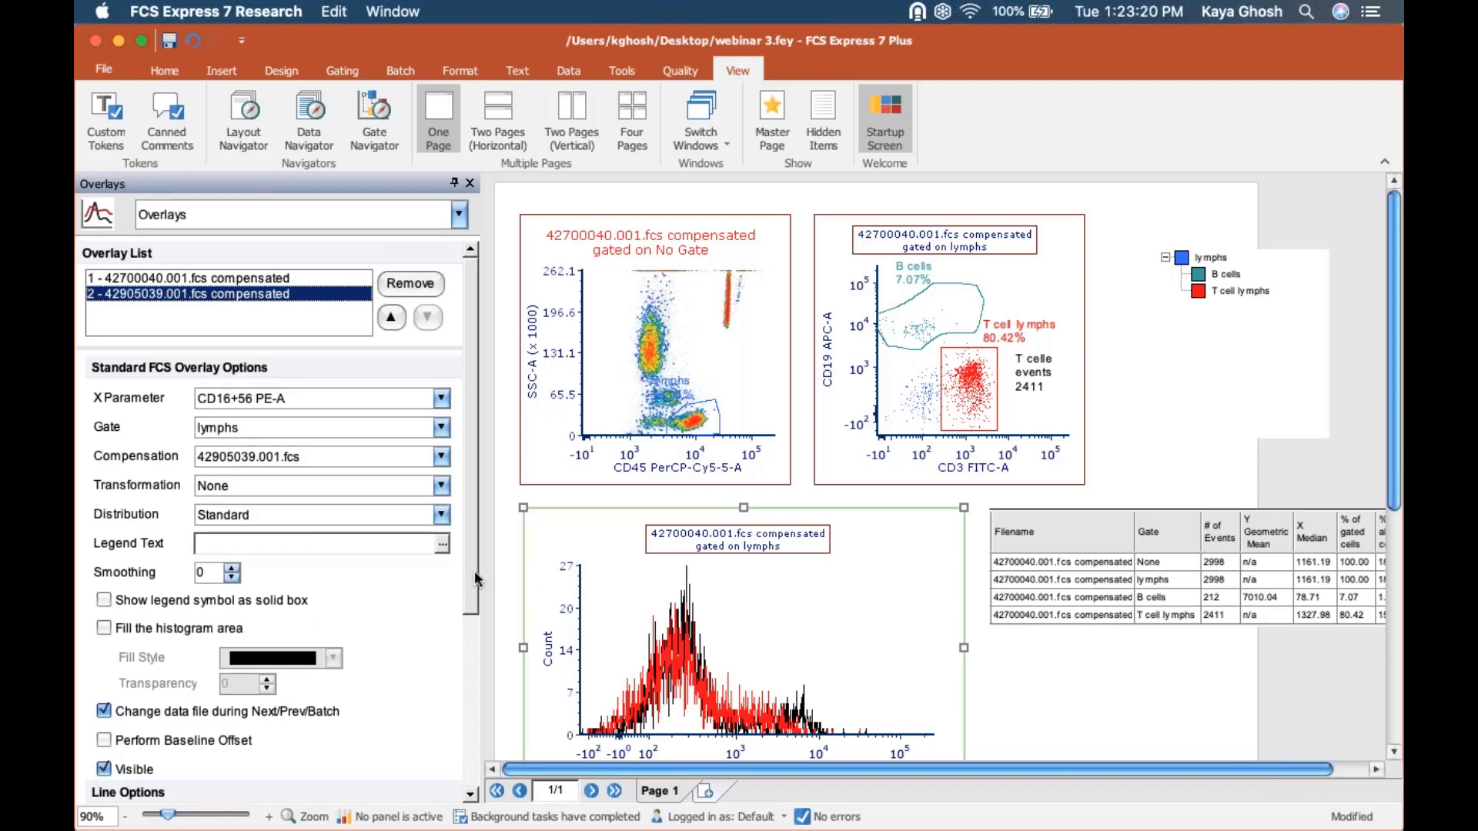
shift+click(171, 284)
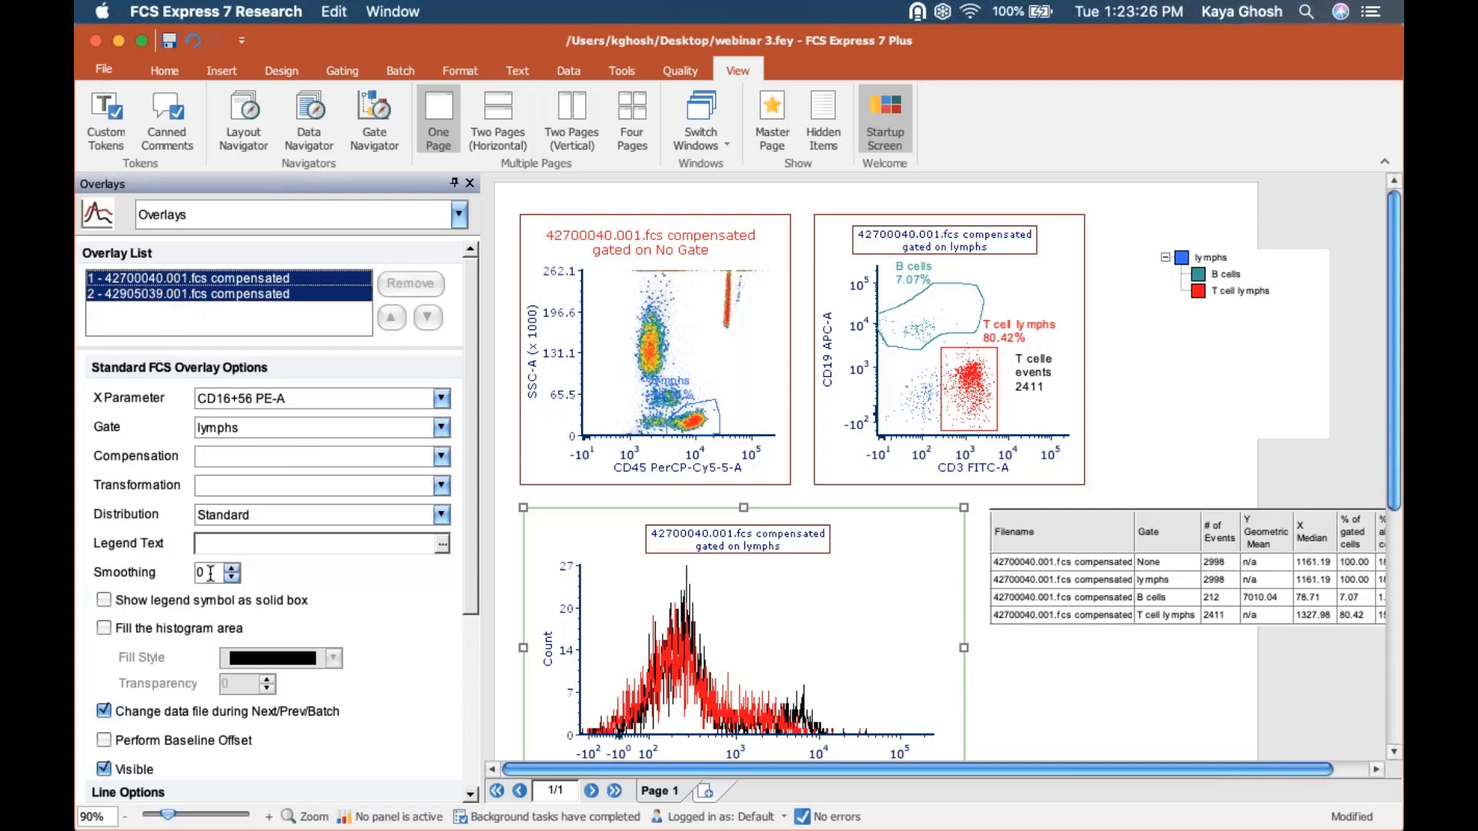
drag(209, 573, 174, 573)
text(10)
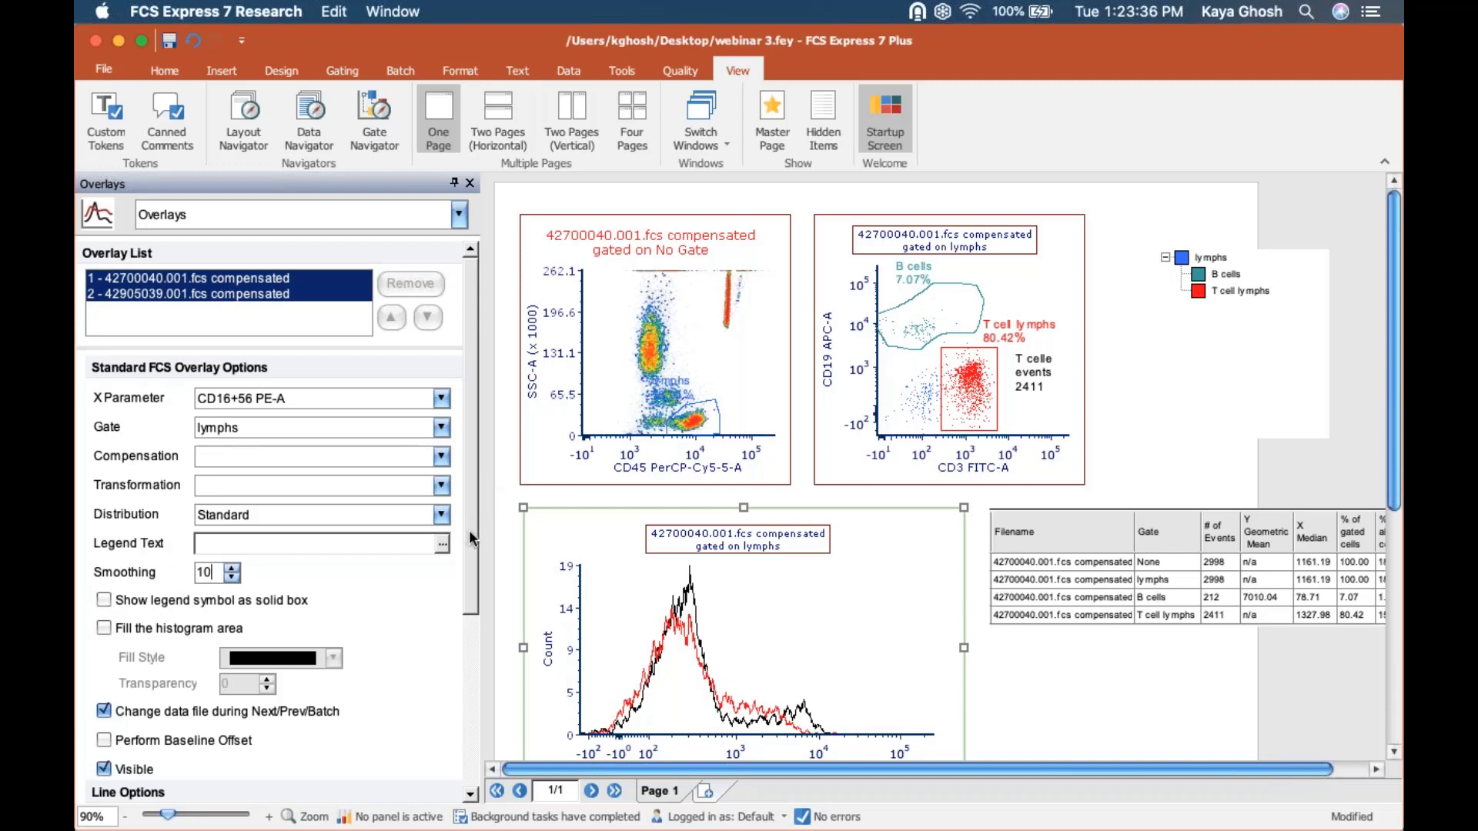
Fill the histogram area of both overlays and set the fill transparency to 35.
drag(469, 530, 467, 583)
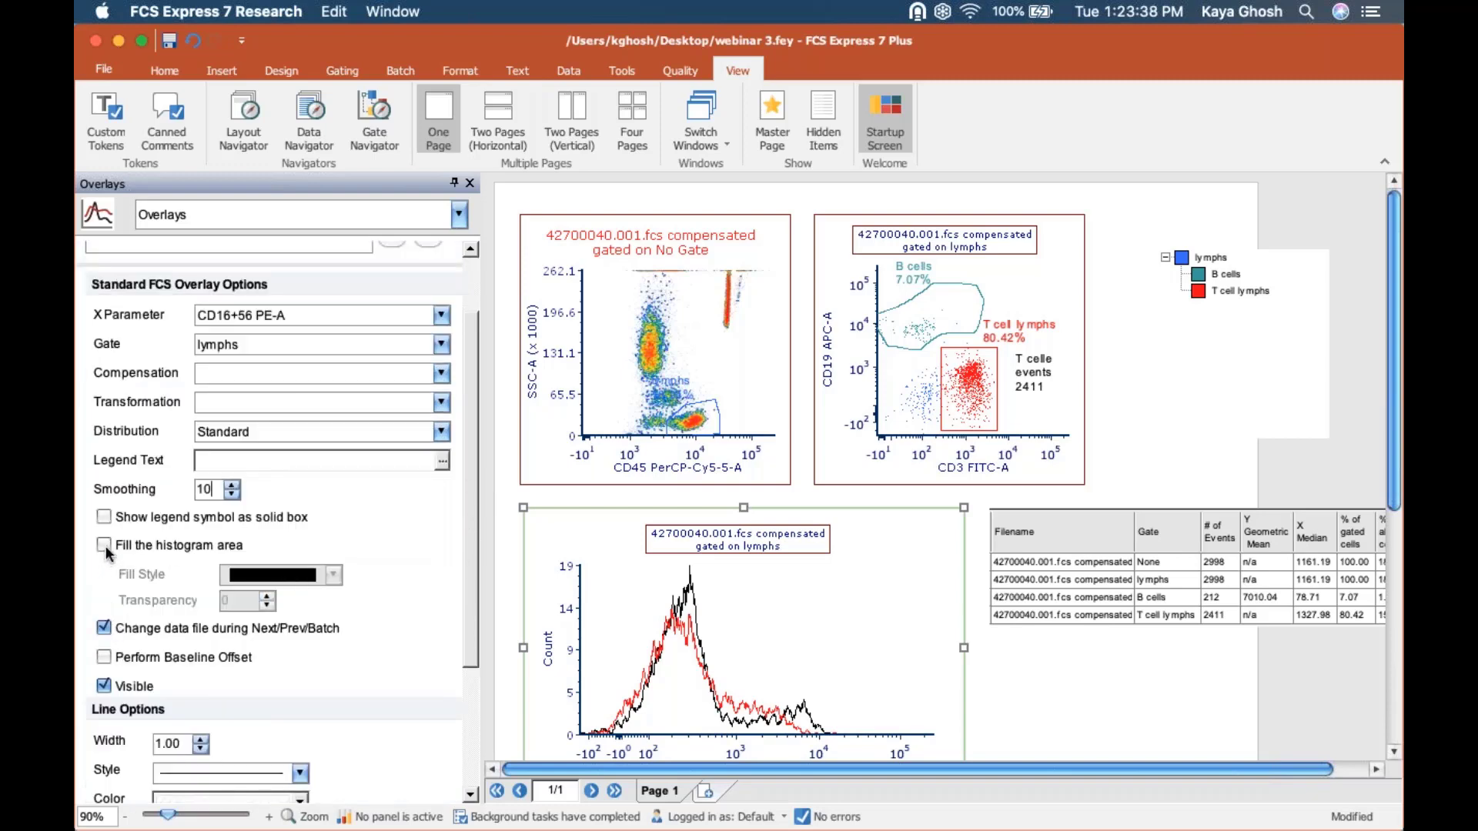
click(104, 545)
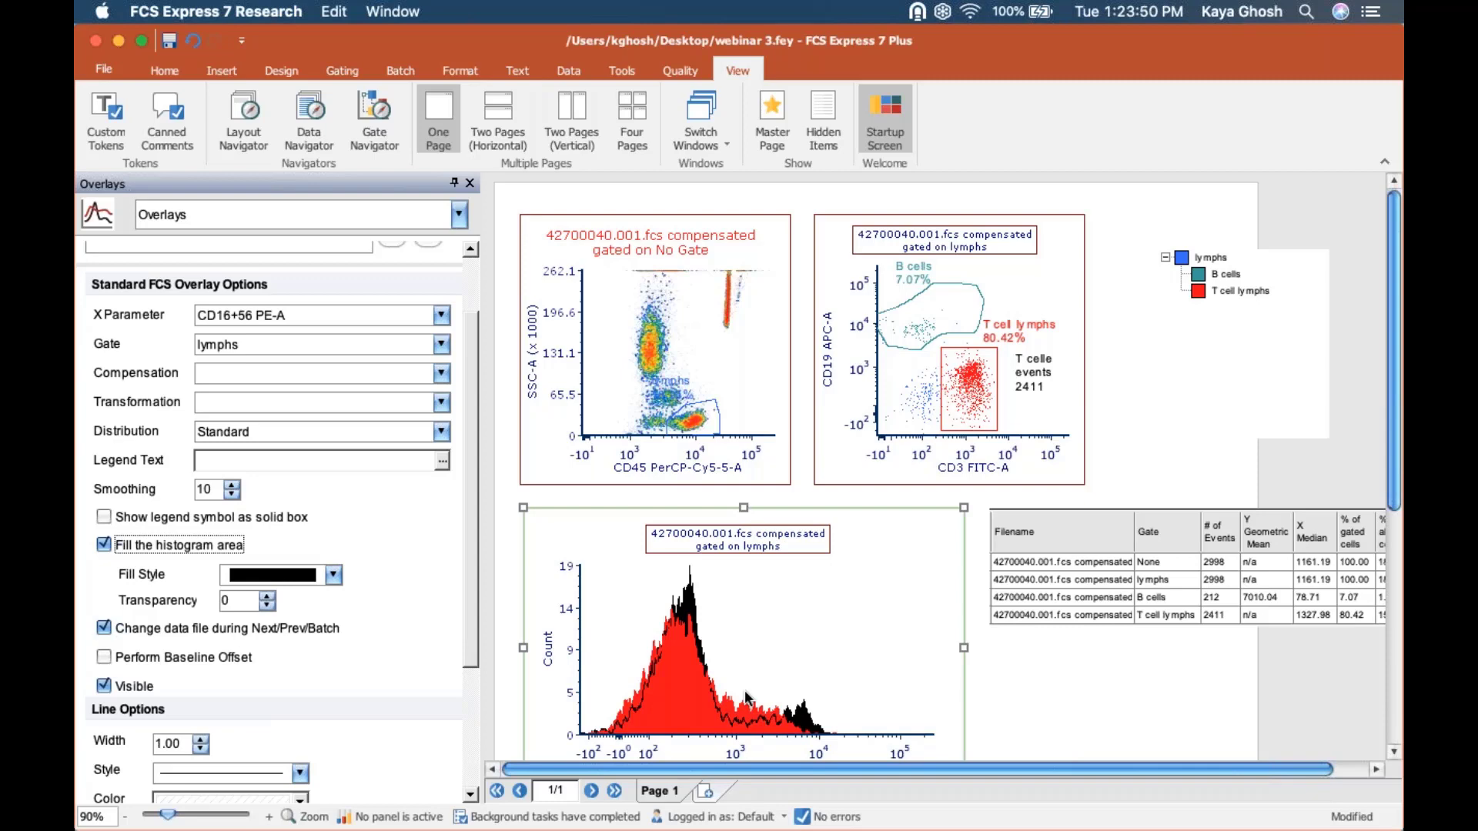
click(228, 601)
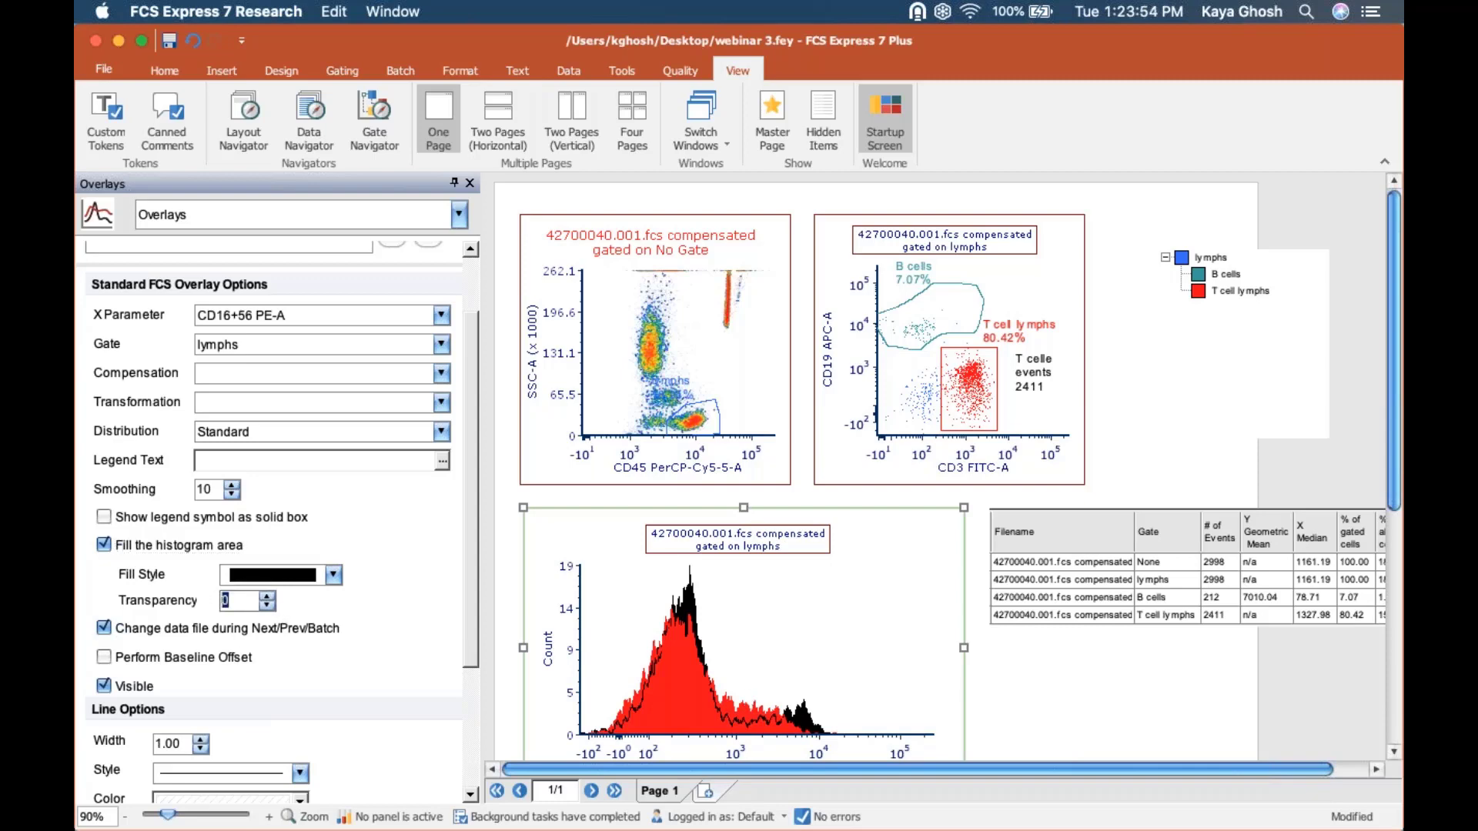
text(35)
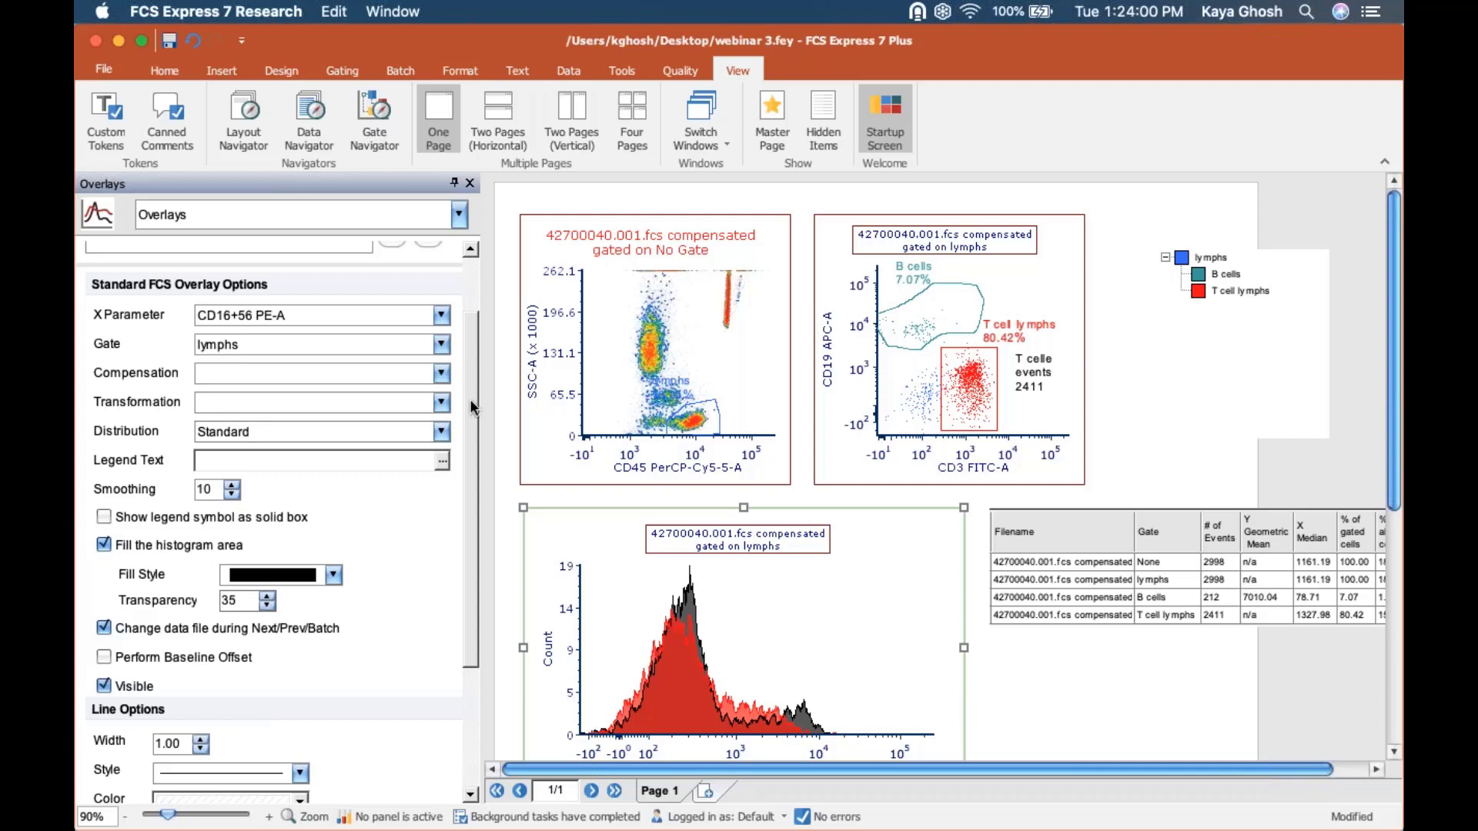
Change the line color of the second overlay, 42905039.001.fcs, to blue-gray.
scroll(469, 308, up, 3)
click(194, 294)
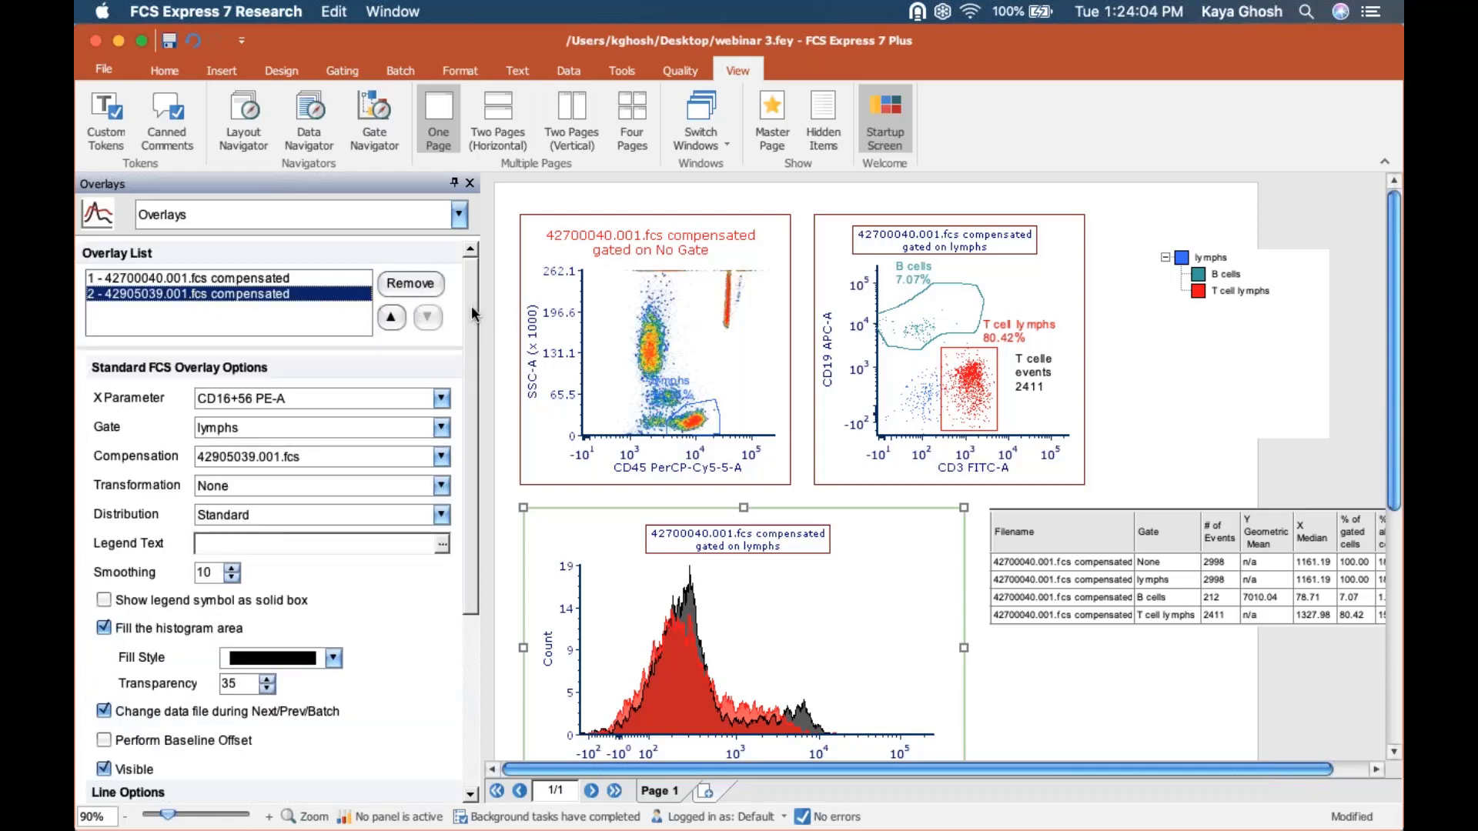
drag(471, 306, 465, 571)
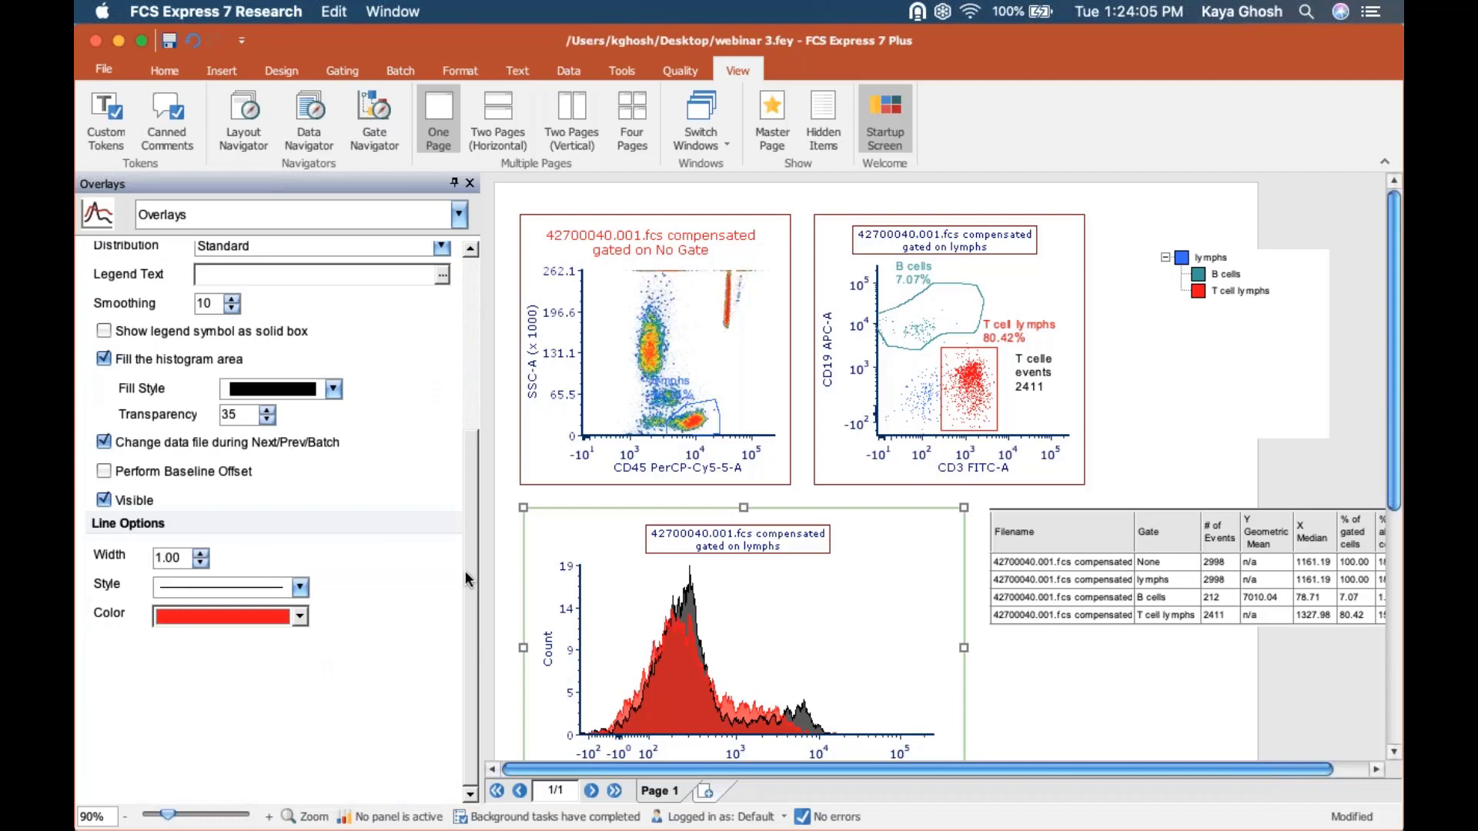
click(293, 617)
click(280, 667)
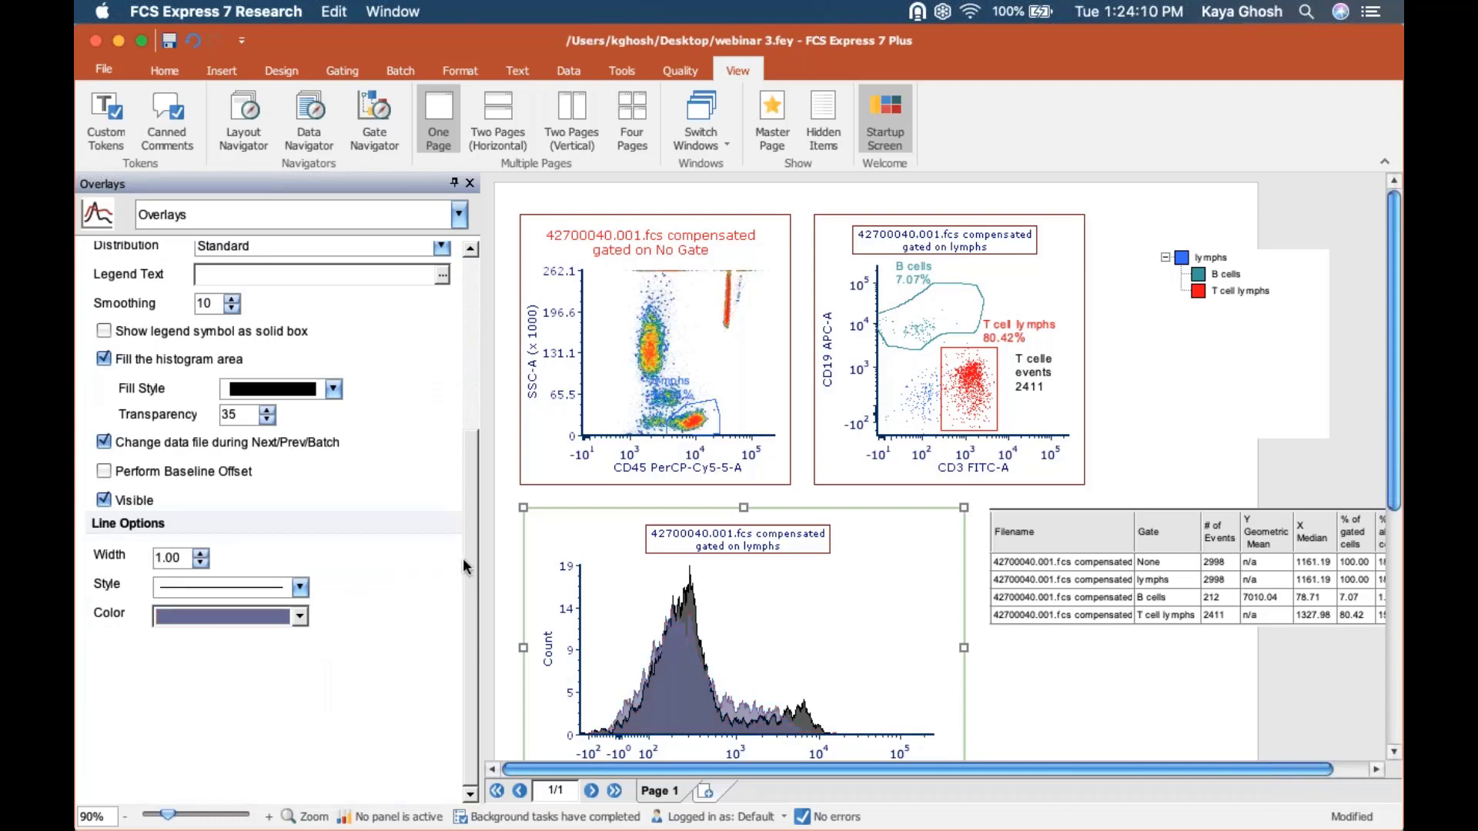
Change the line color of the first overlay, 42700040.001.fcs, to sky blue.
drag(463, 557, 465, 299)
click(203, 283)
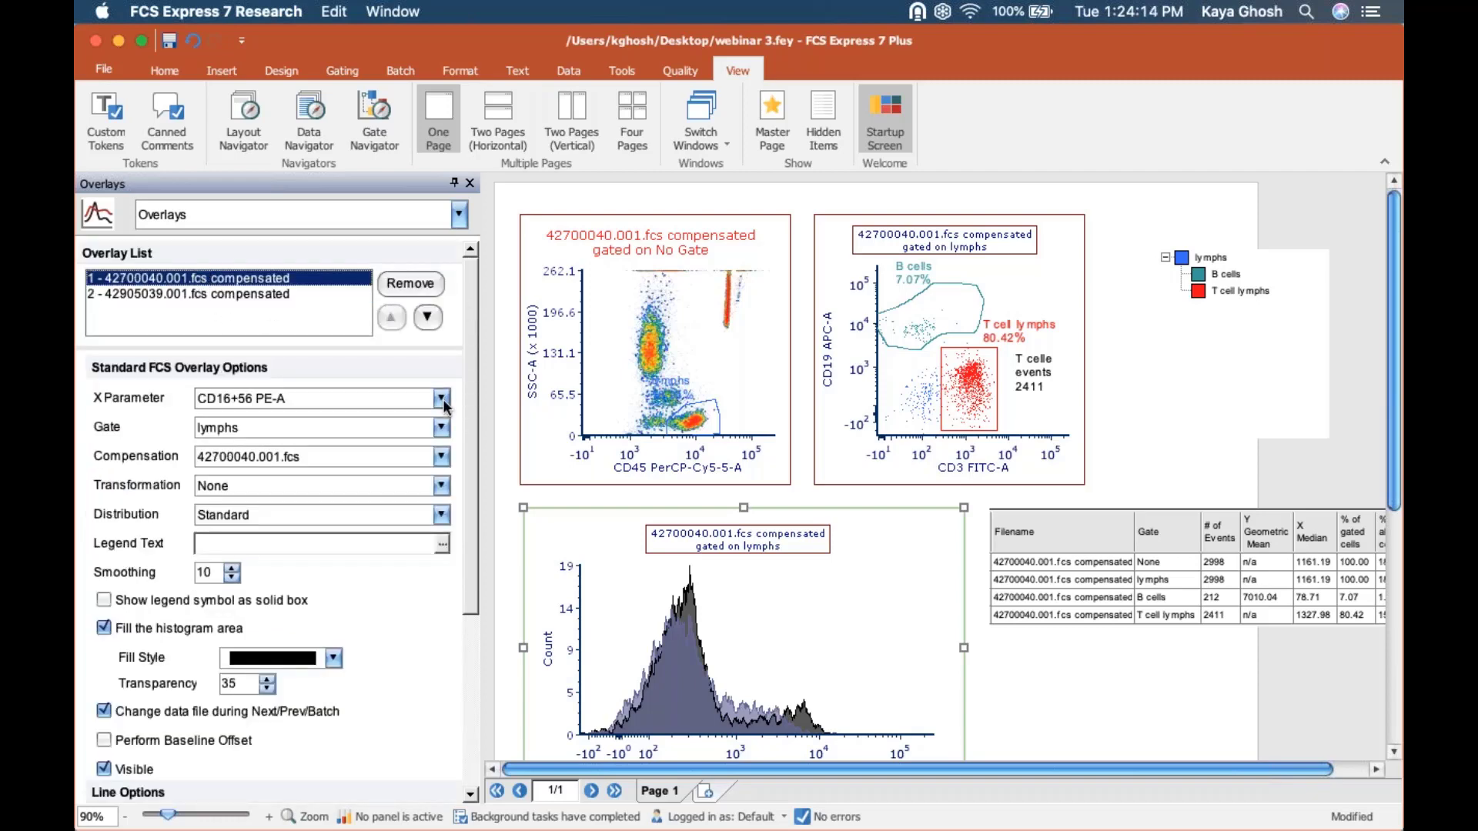
drag(475, 419, 467, 633)
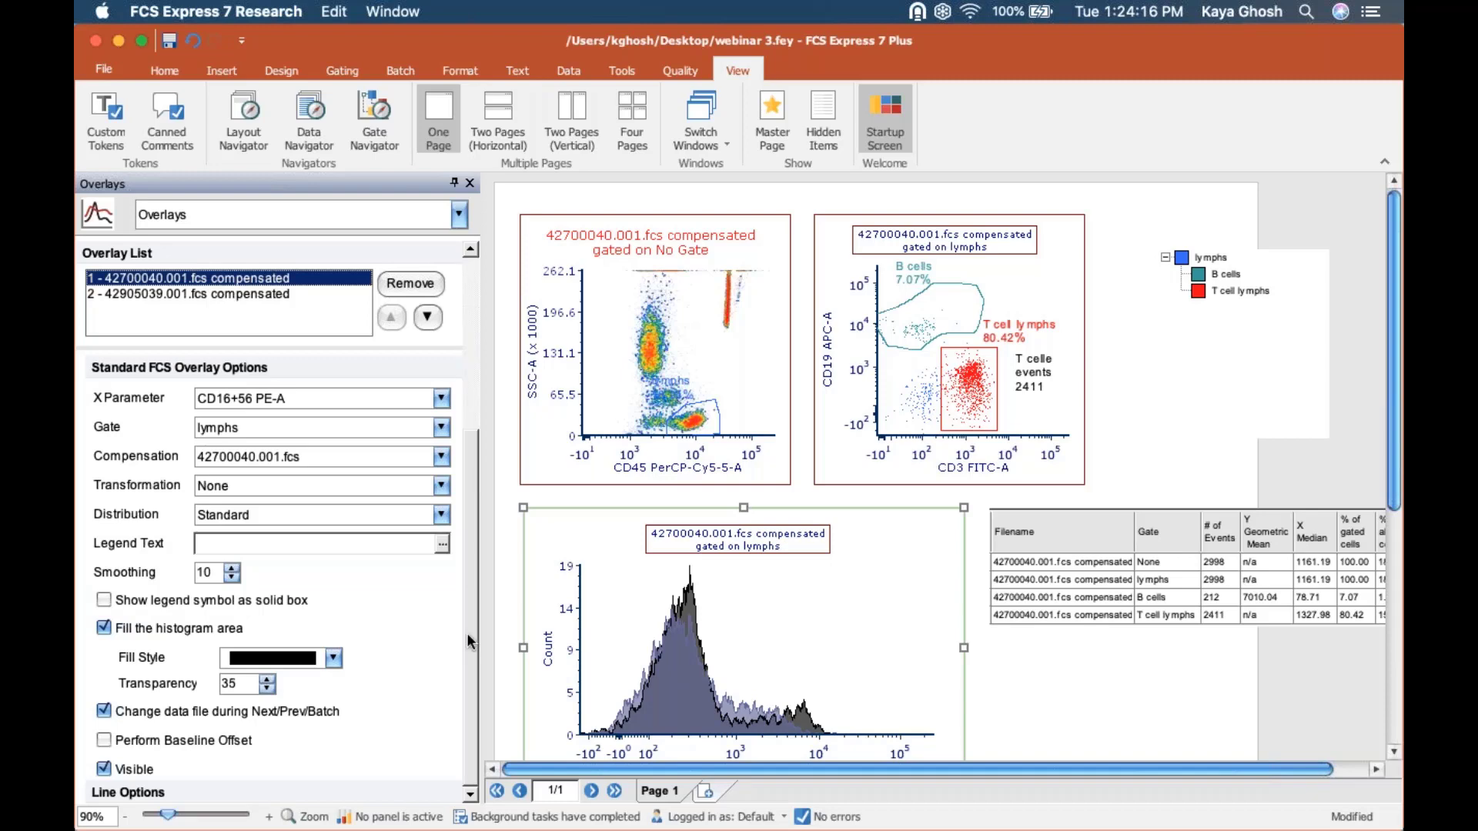
click(299, 616)
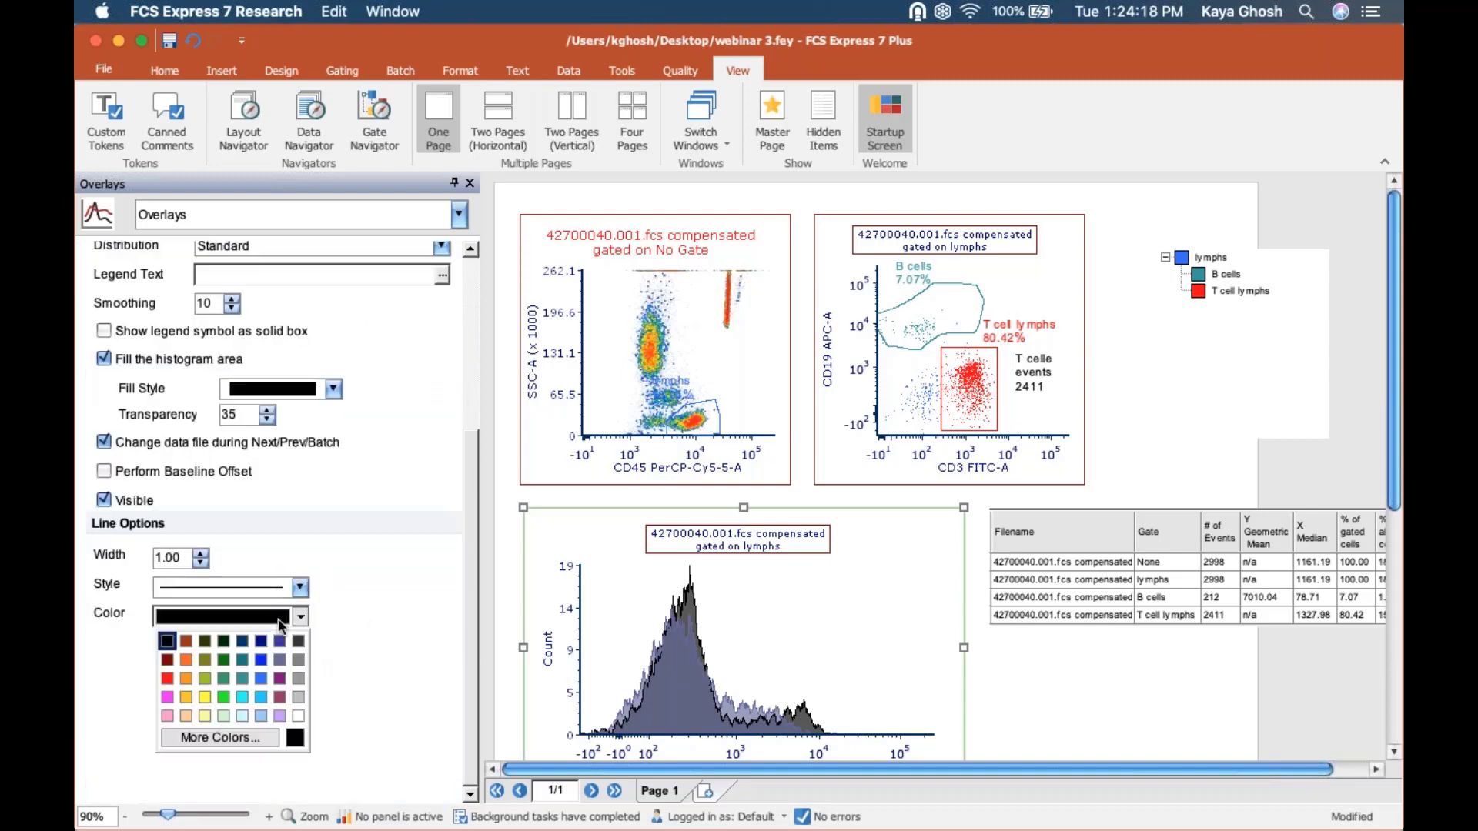
click(261, 697)
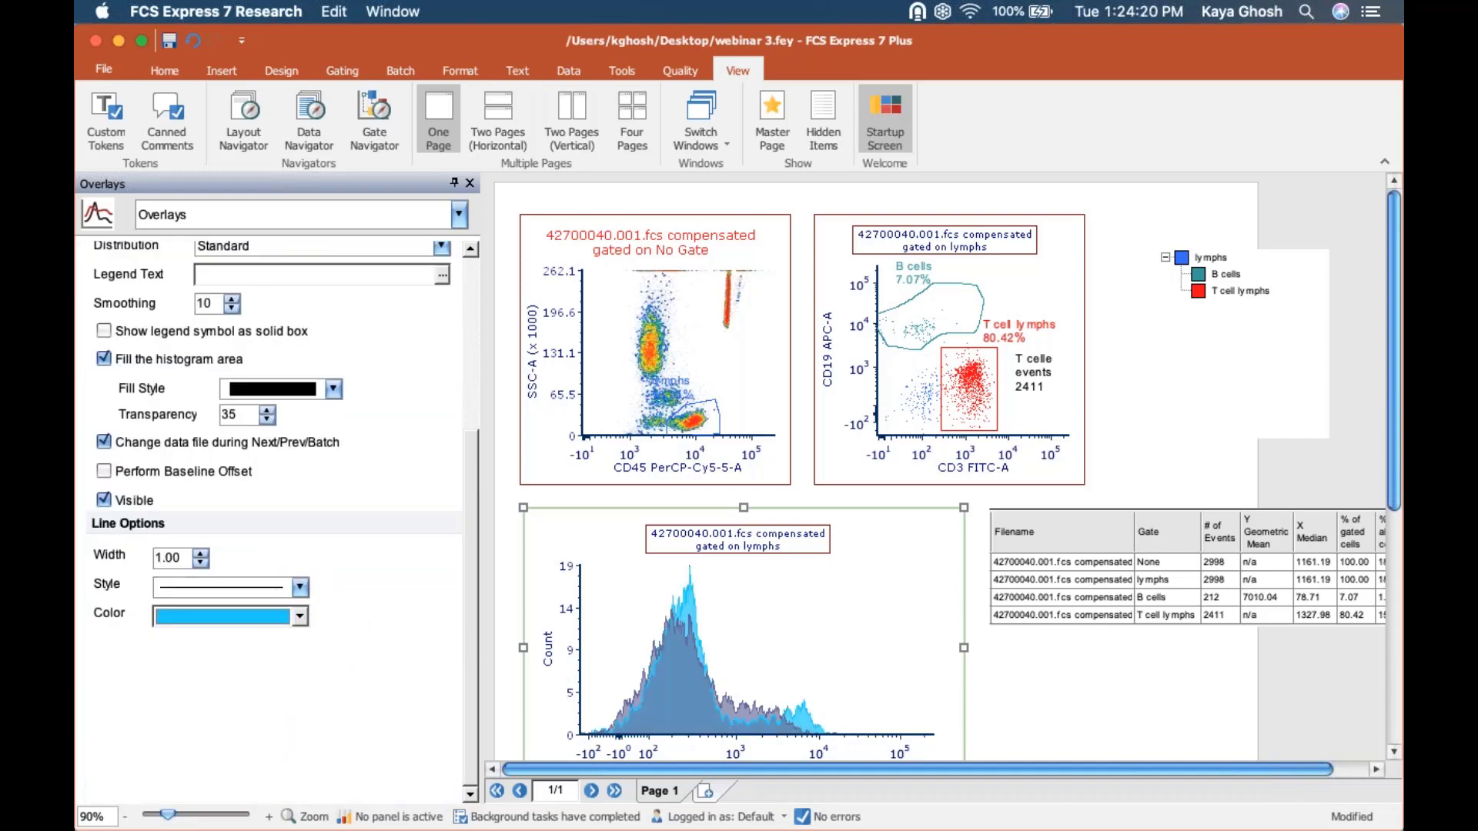
Make the histogram's legend visible and widen the histogram plot to the right edge of the dot plot above.
drag(469, 622, 469, 392)
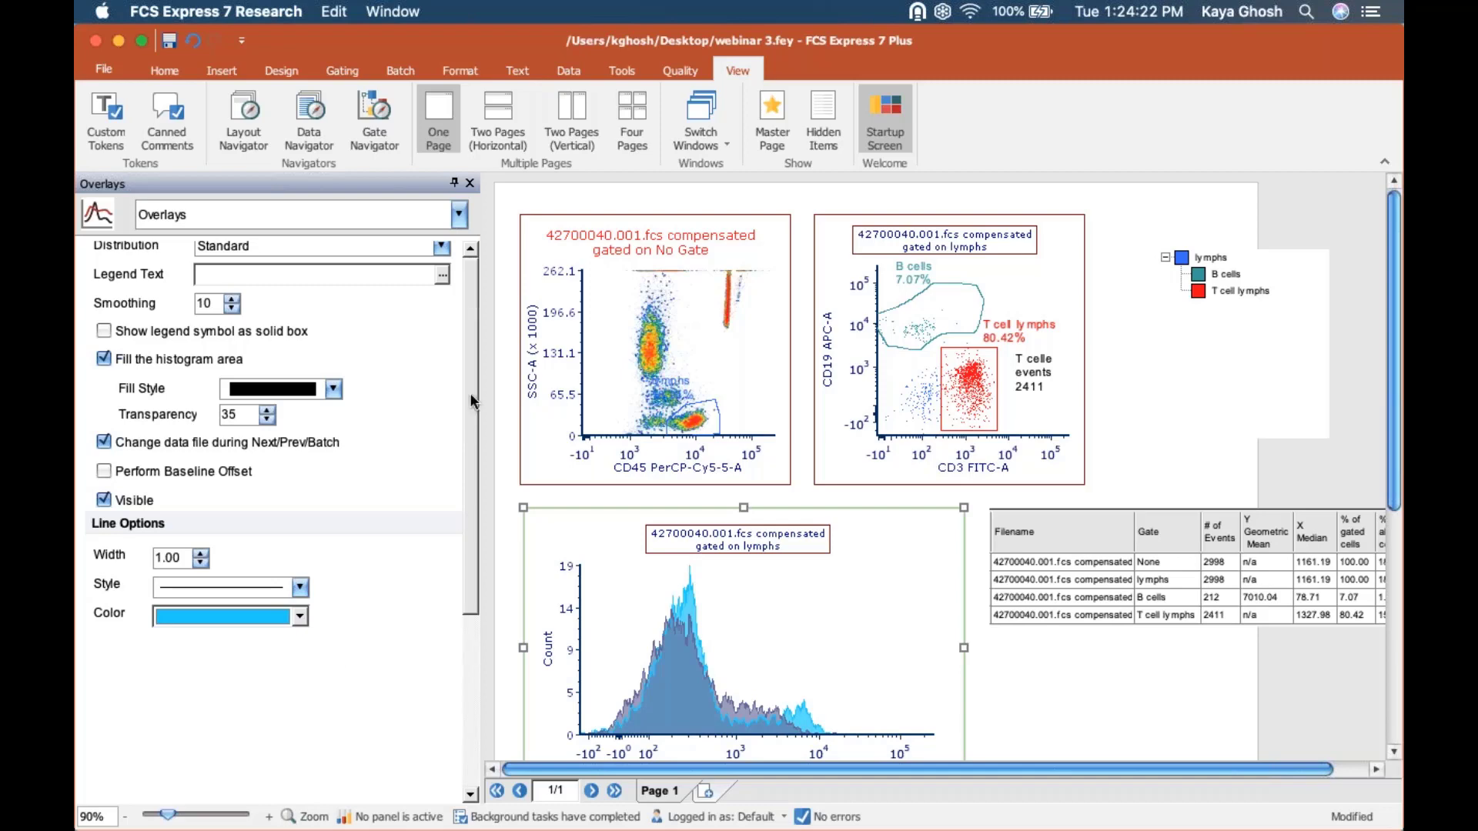
click(363, 217)
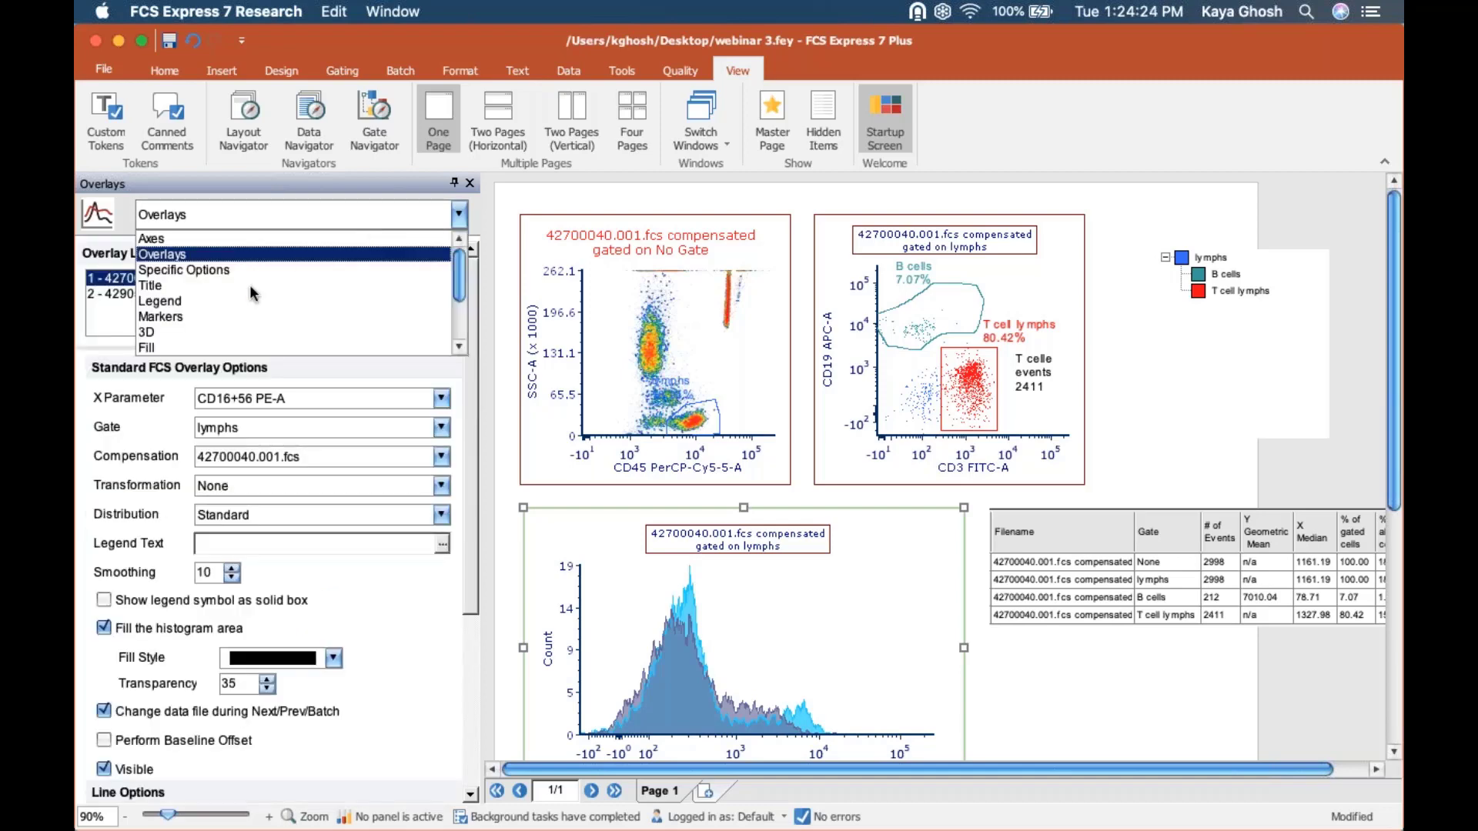
click(218, 300)
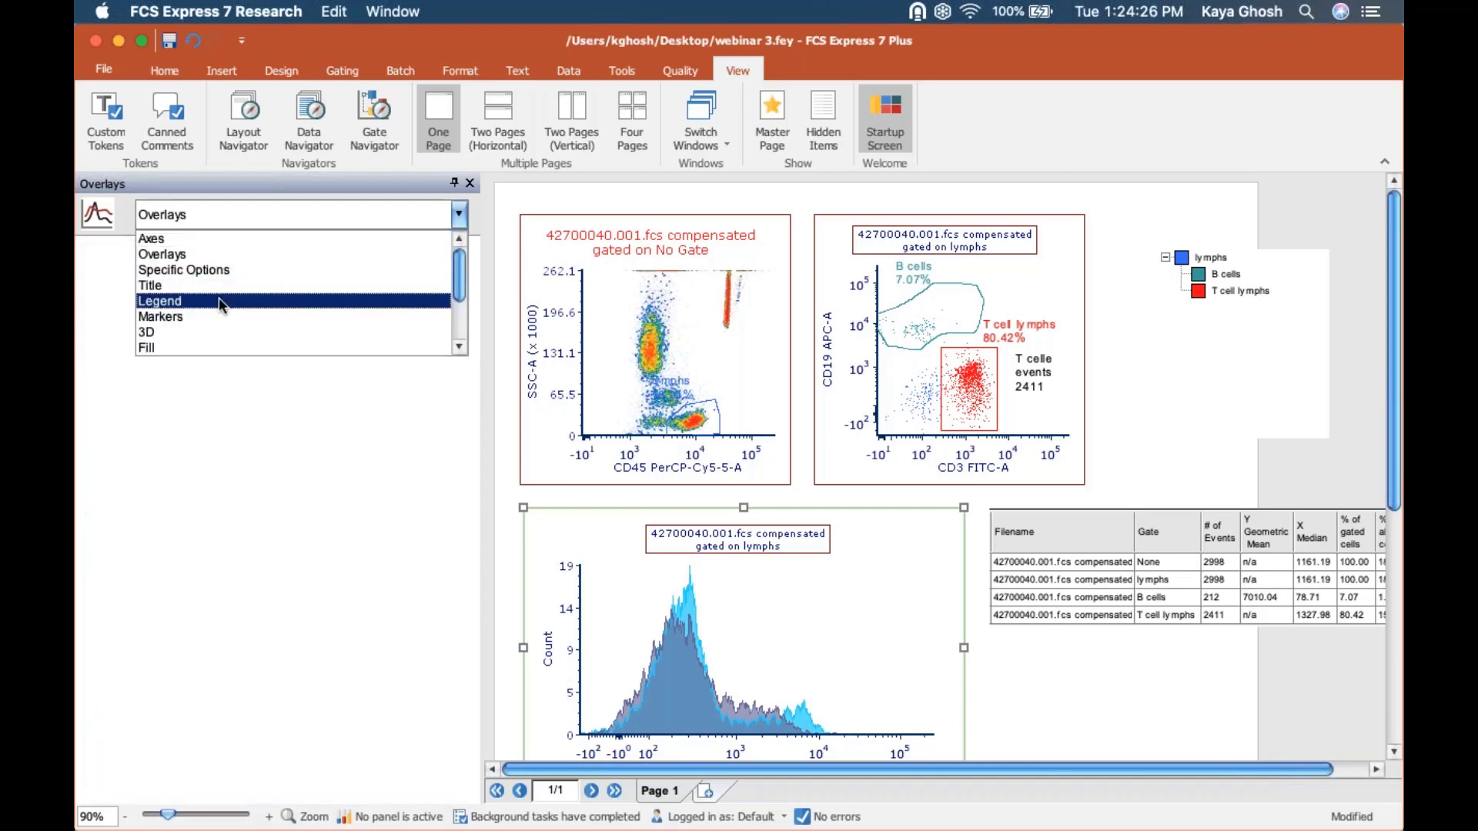
click(94, 285)
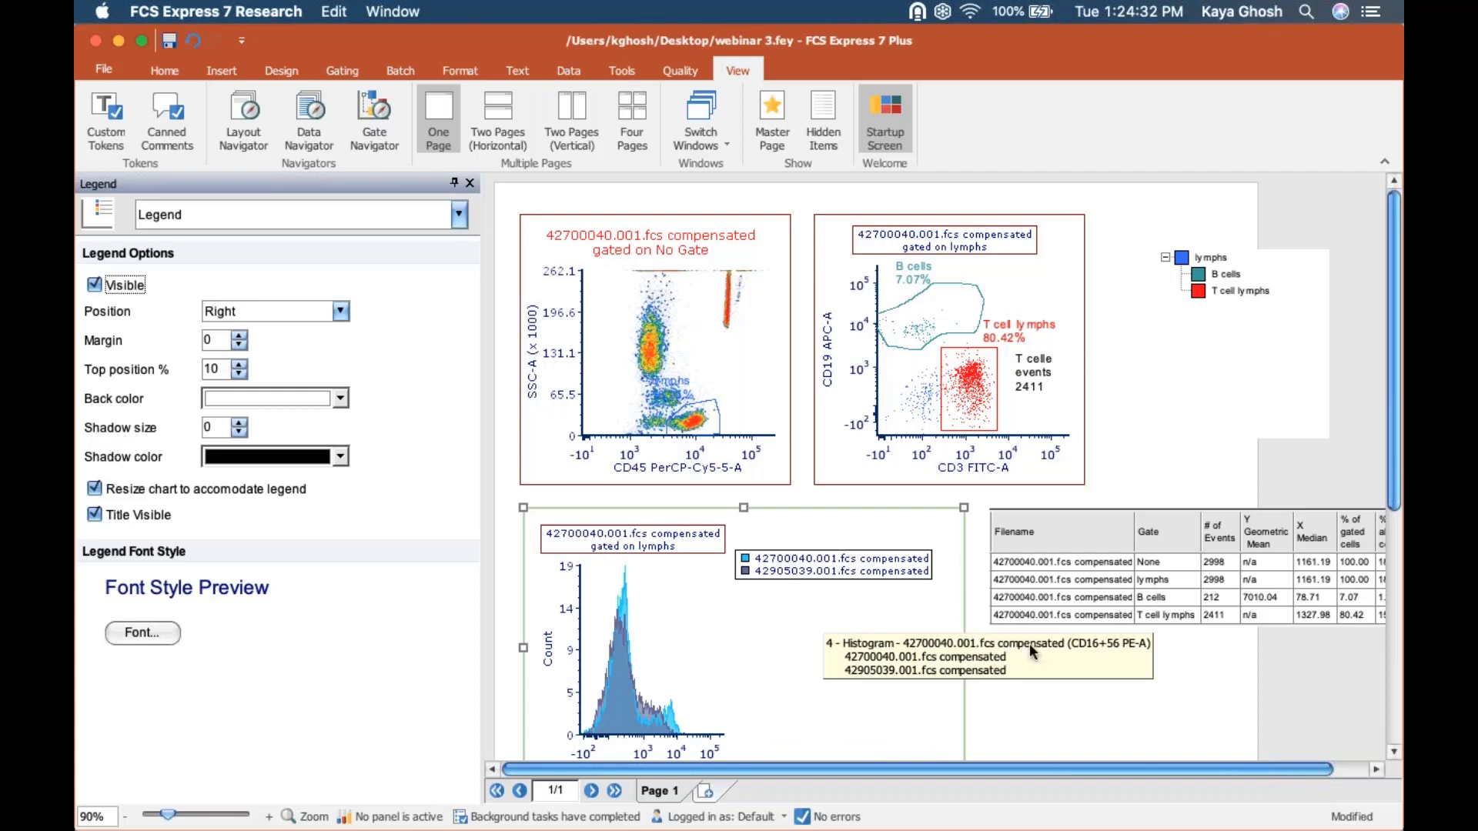
click(941, 665)
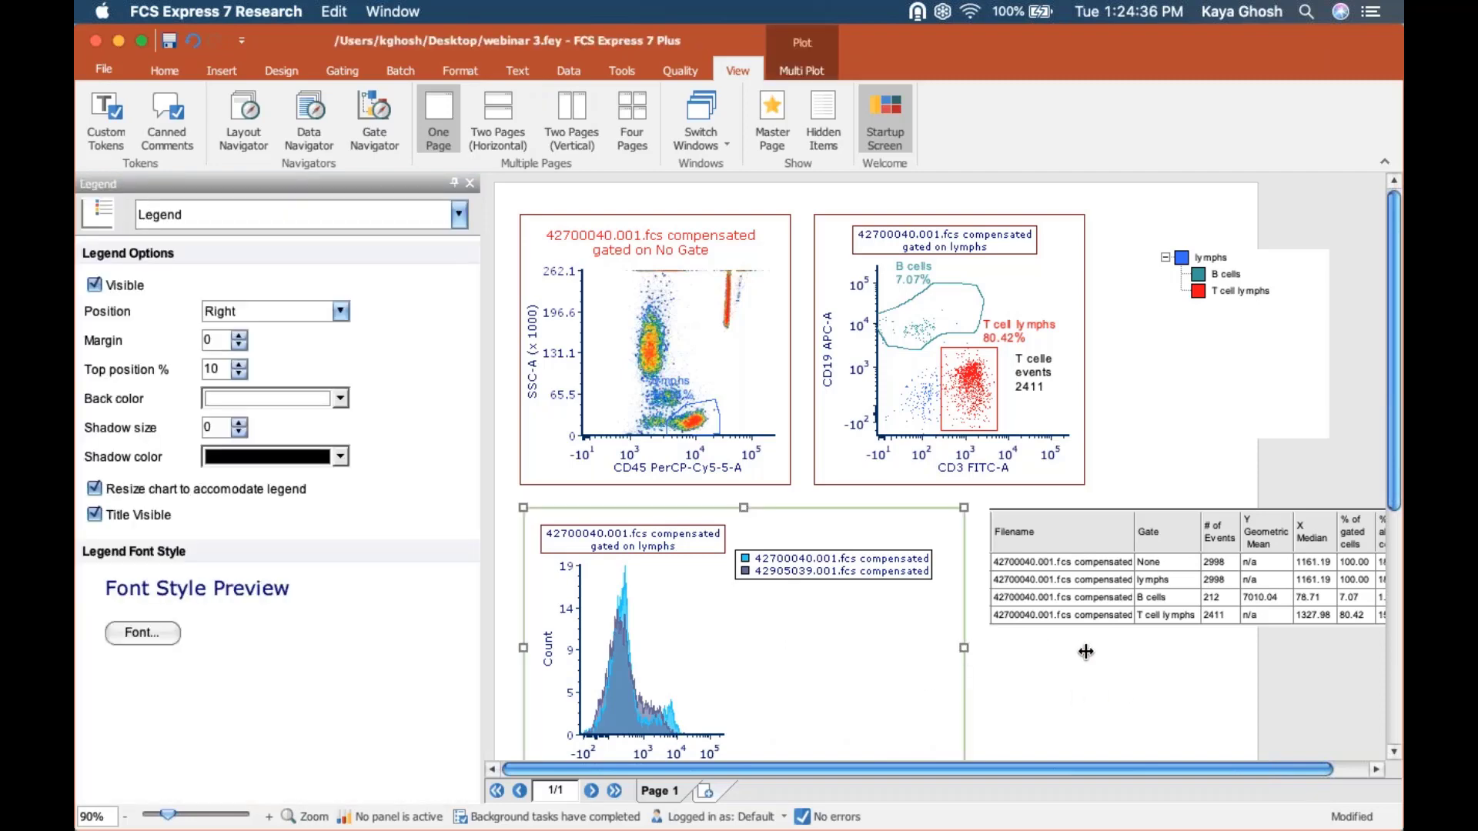
drag(1085, 652, 1084, 650)
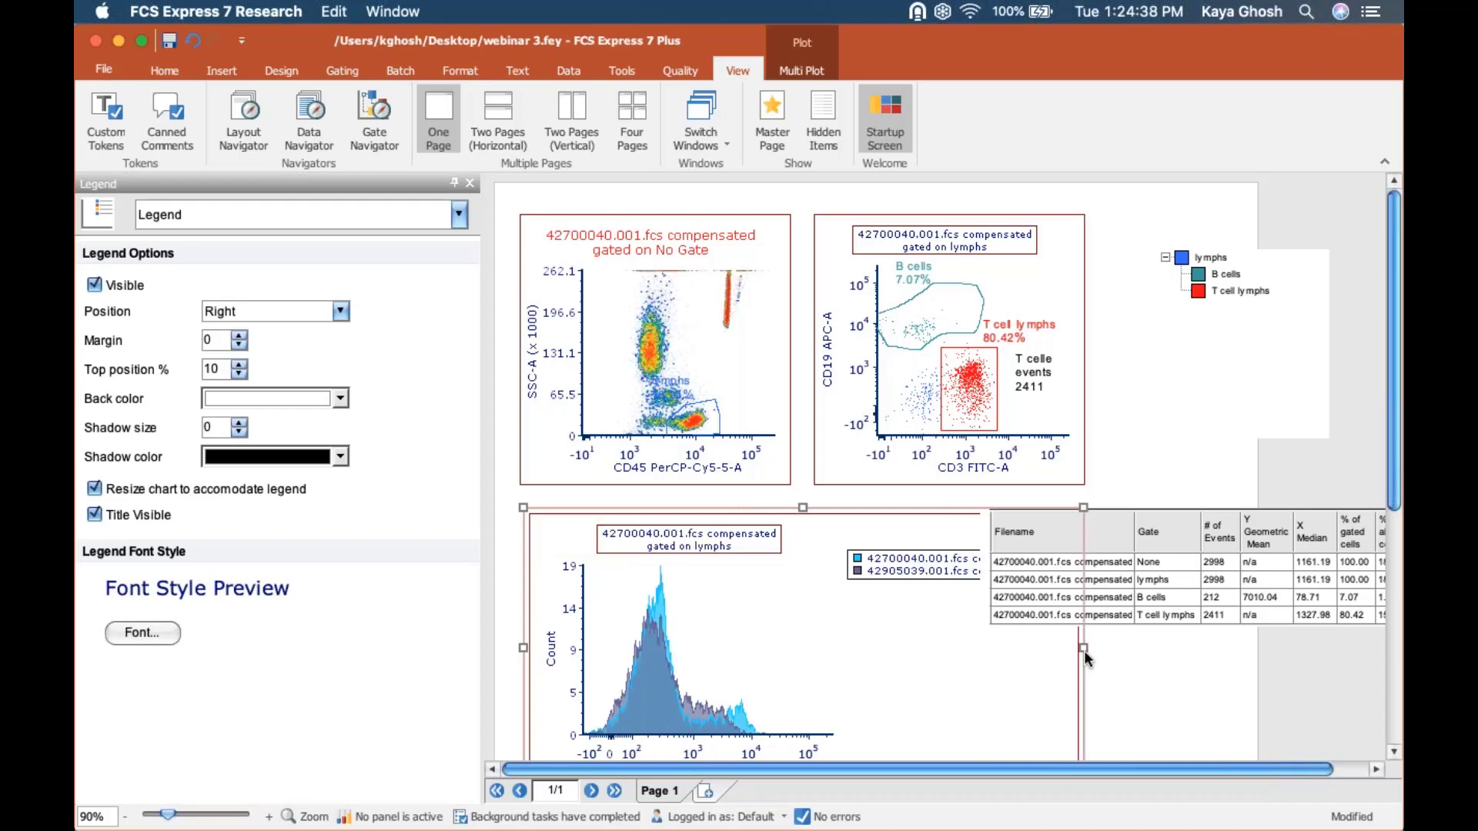
Set the position of the histogram's legend to Bottom.
click(251, 315)
click(234, 381)
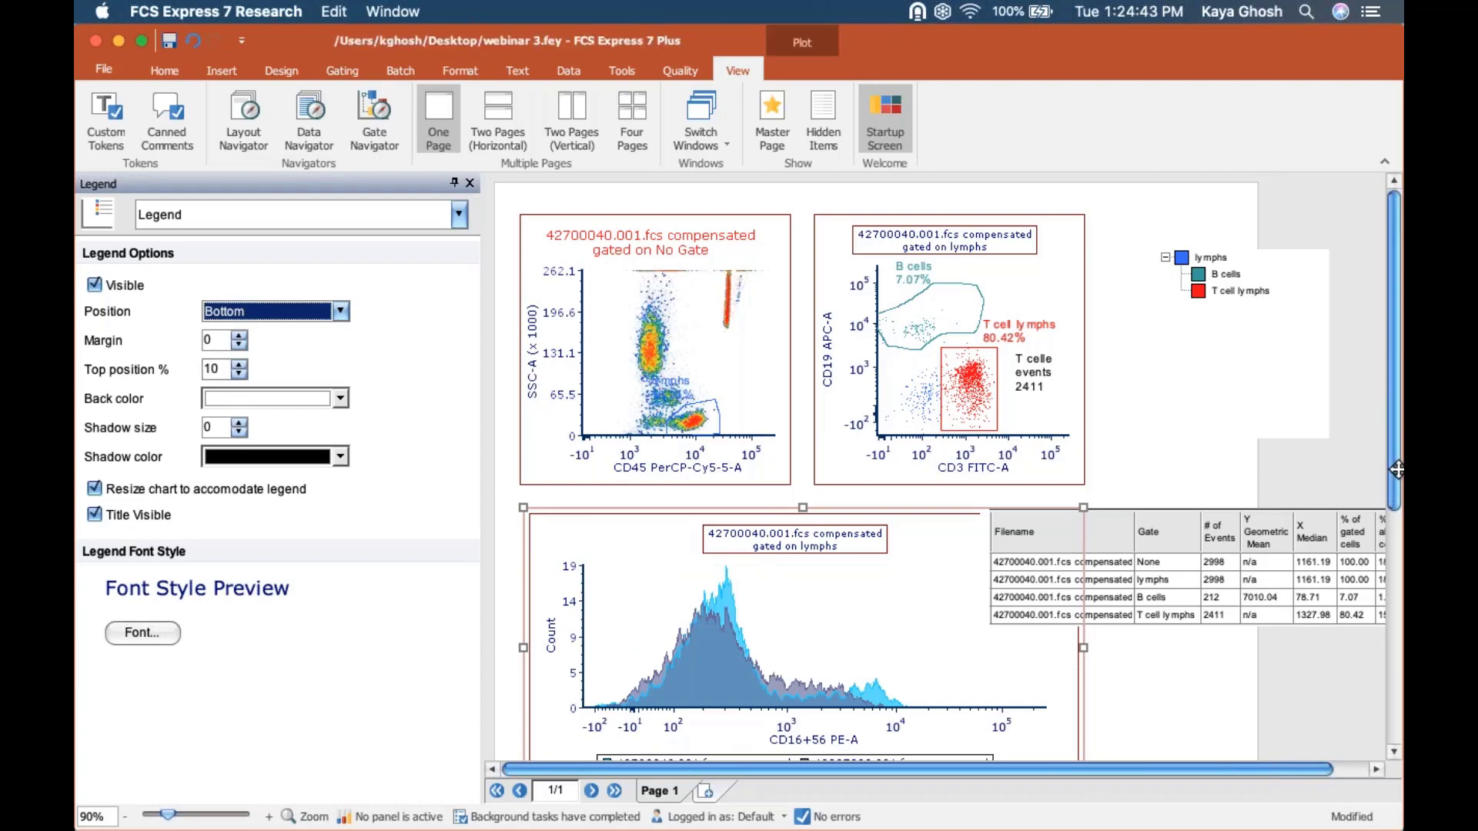
scroll(1397, 462, down, 3)
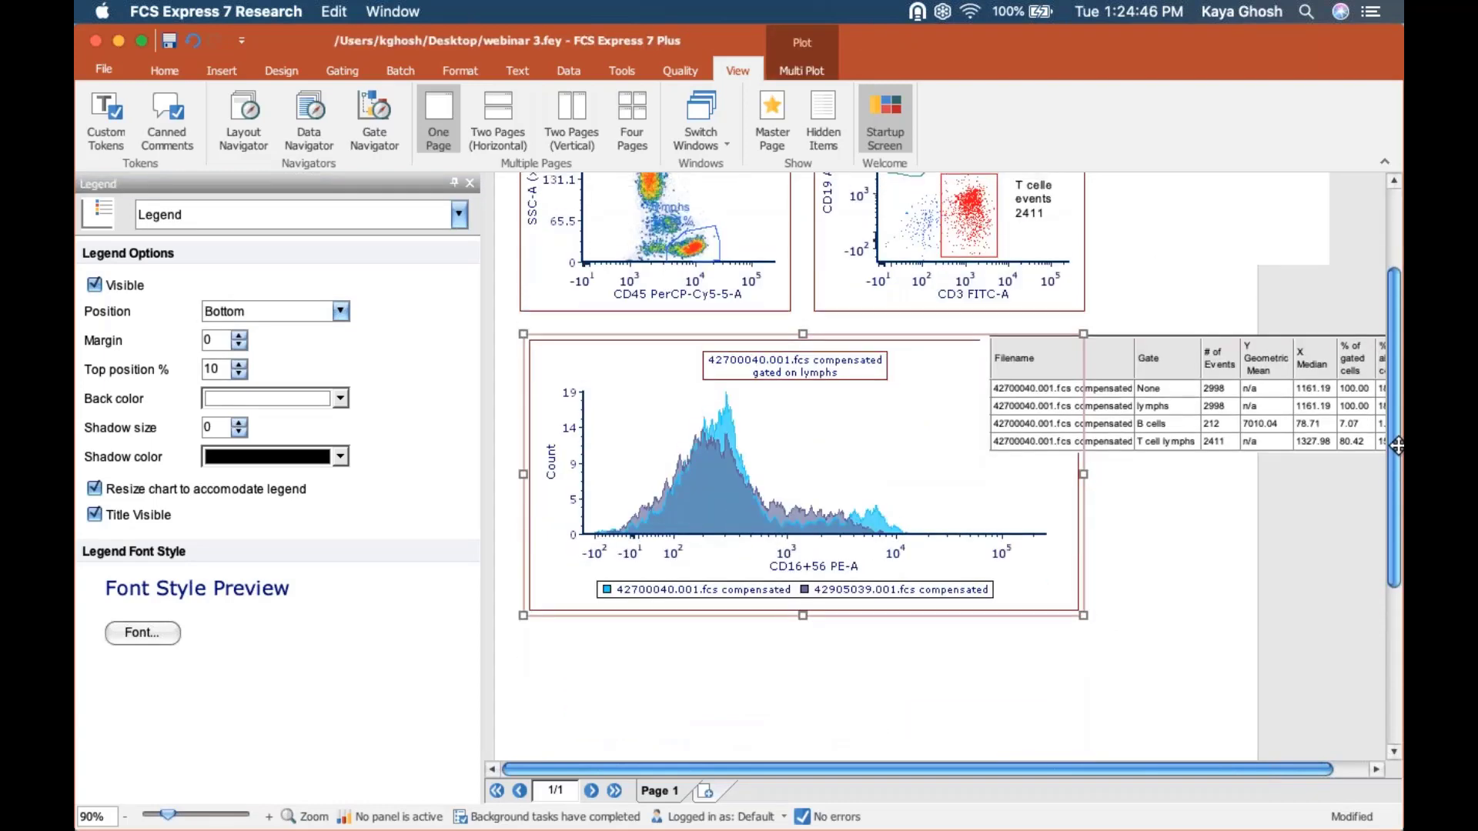
scroll(1397, 447, up, 1)
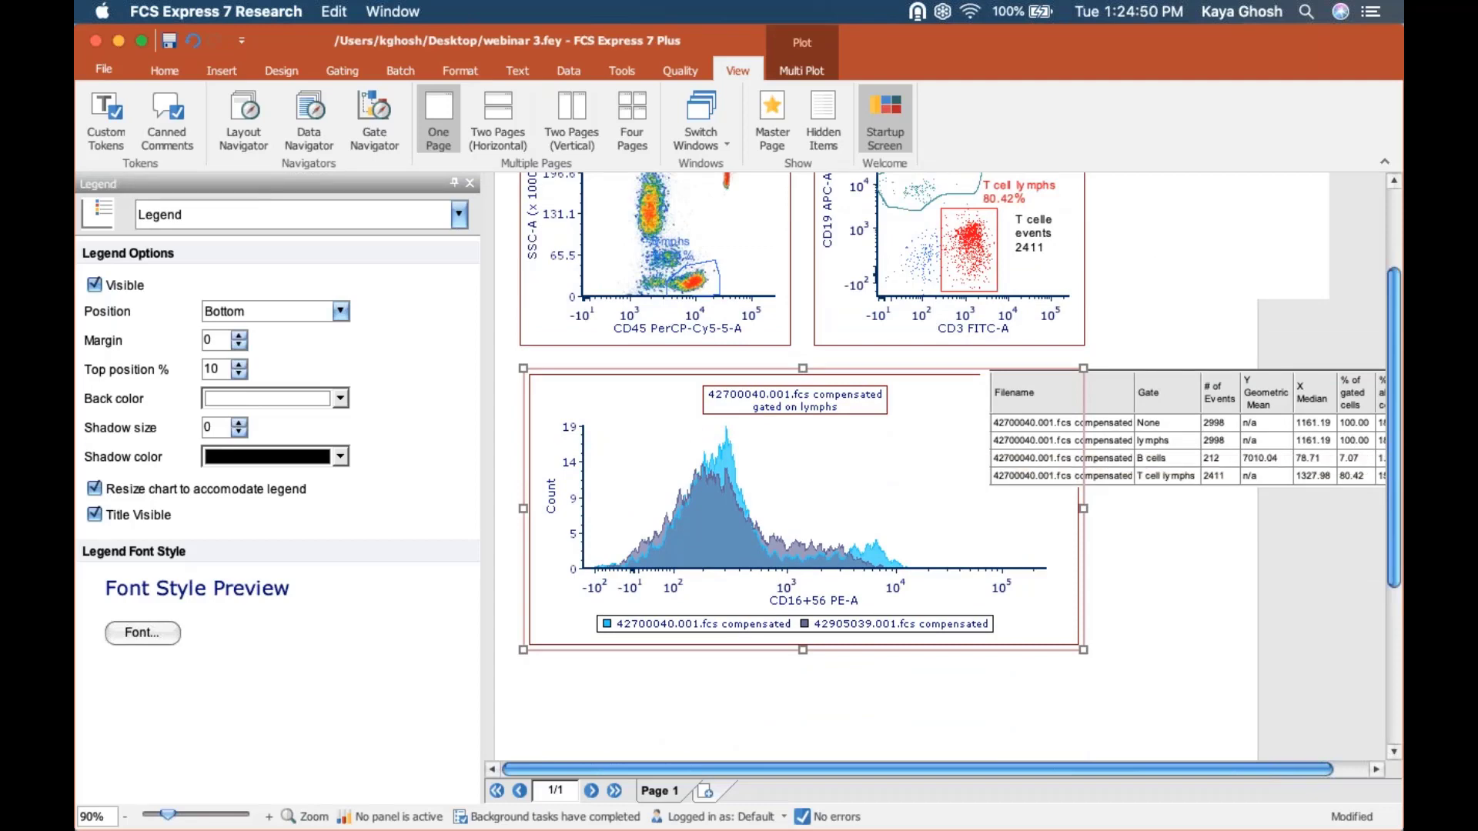
Try normalizing the histogram overlays to Peak Value, and set the normalization to # of Events based on the 42700040.001.fcs overlay.
click(460, 214)
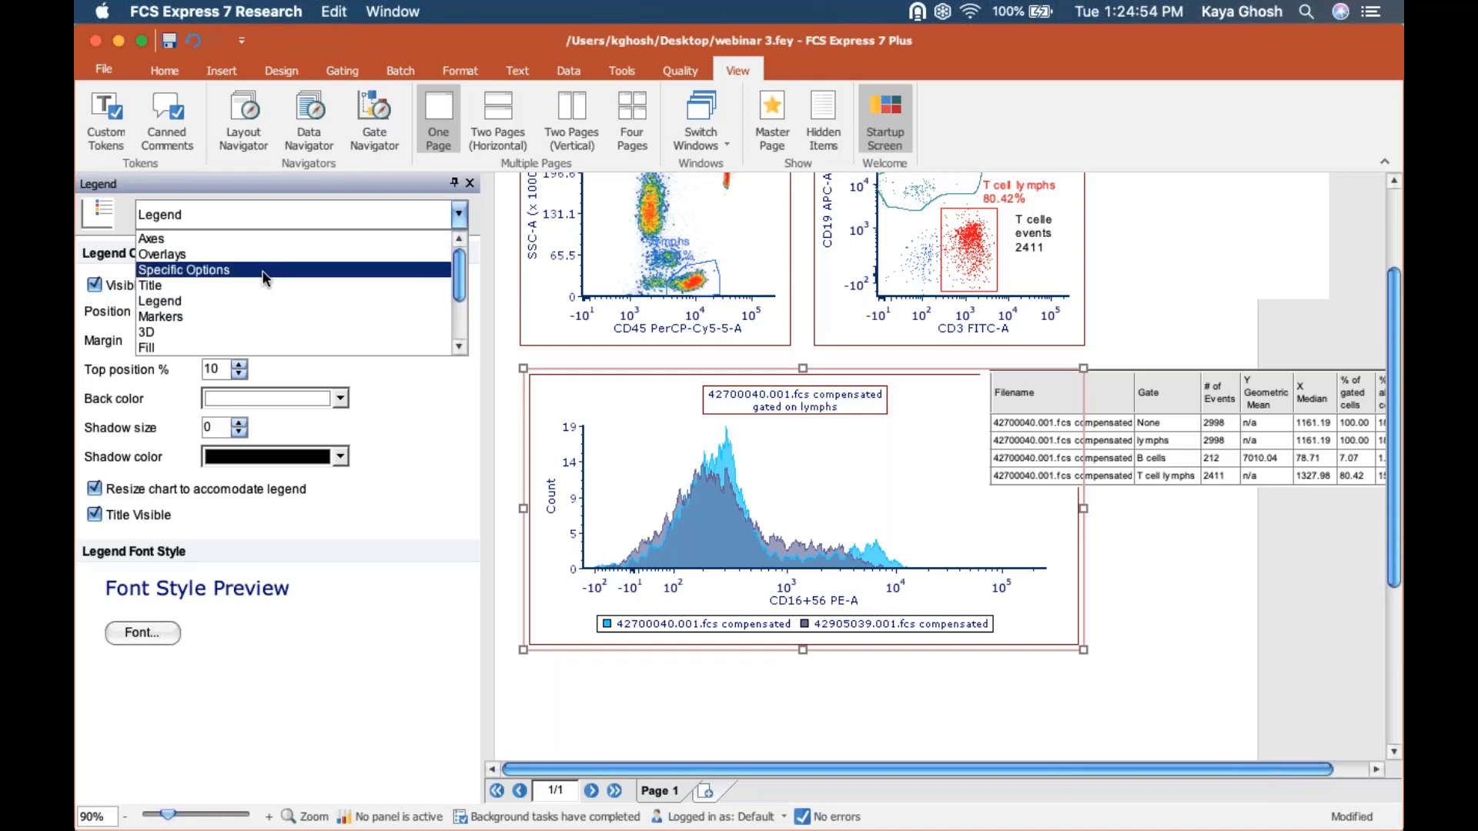
click(252, 272)
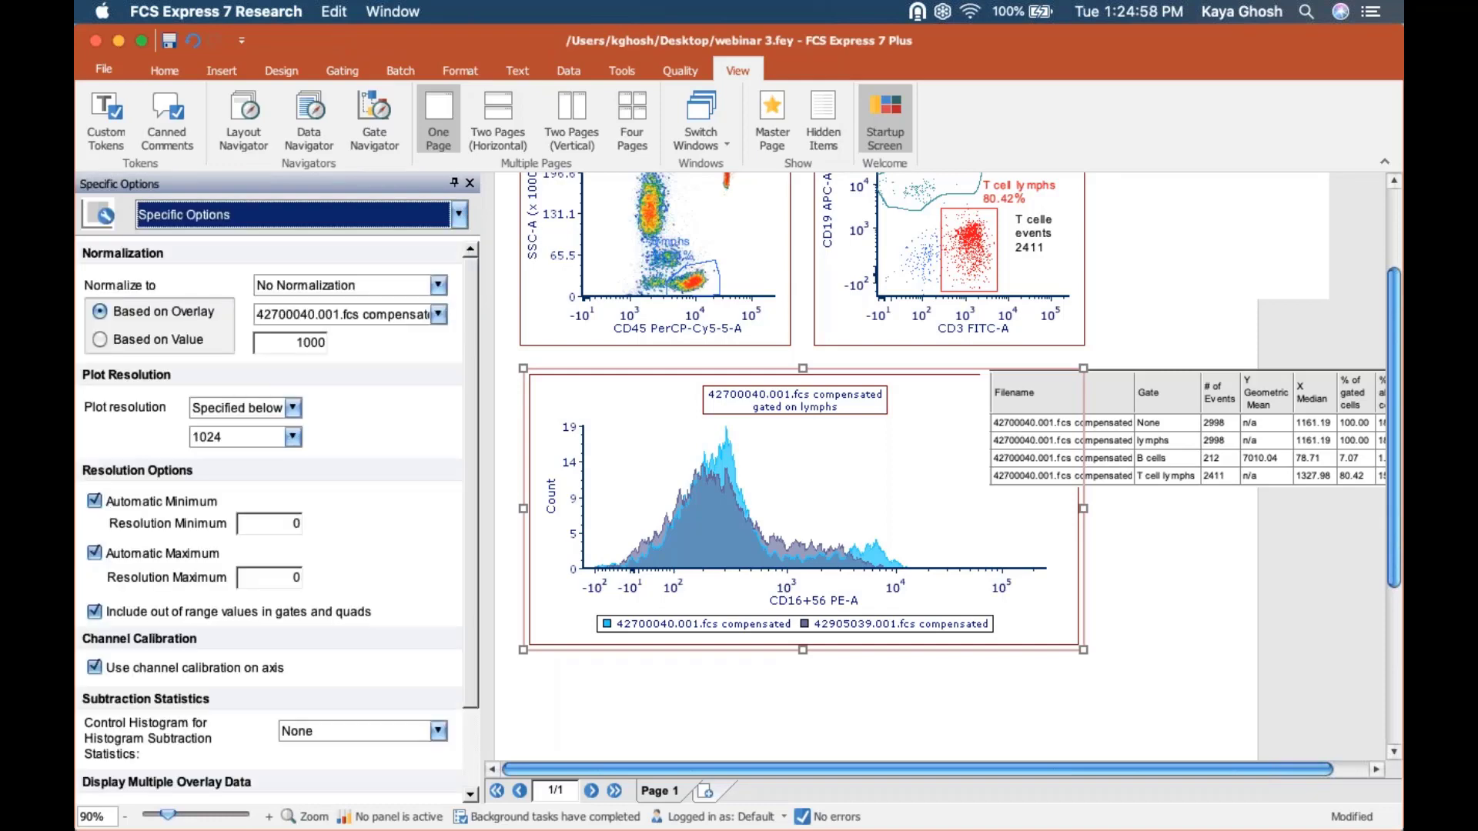
click(263, 287)
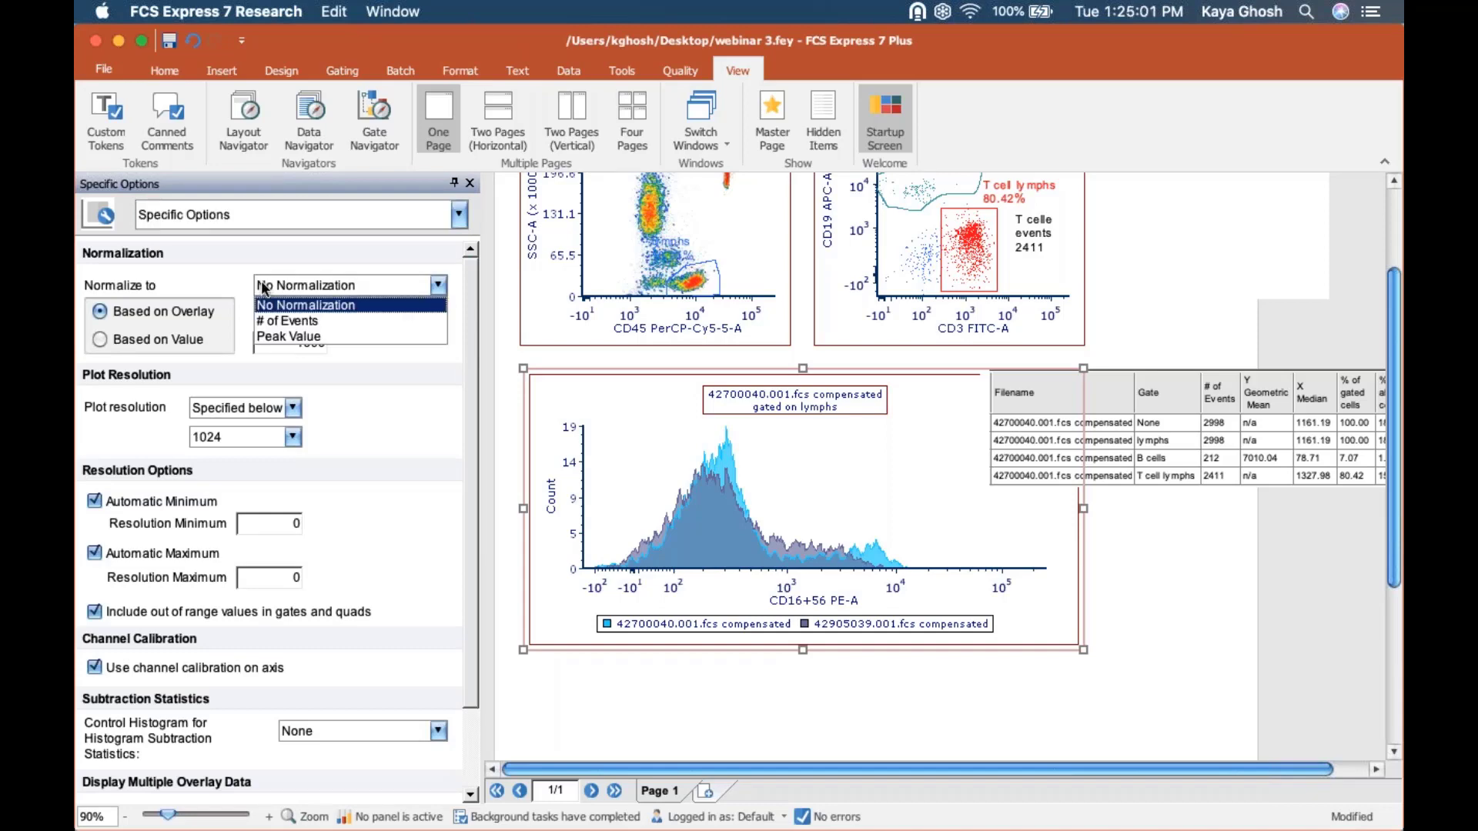
click(281, 337)
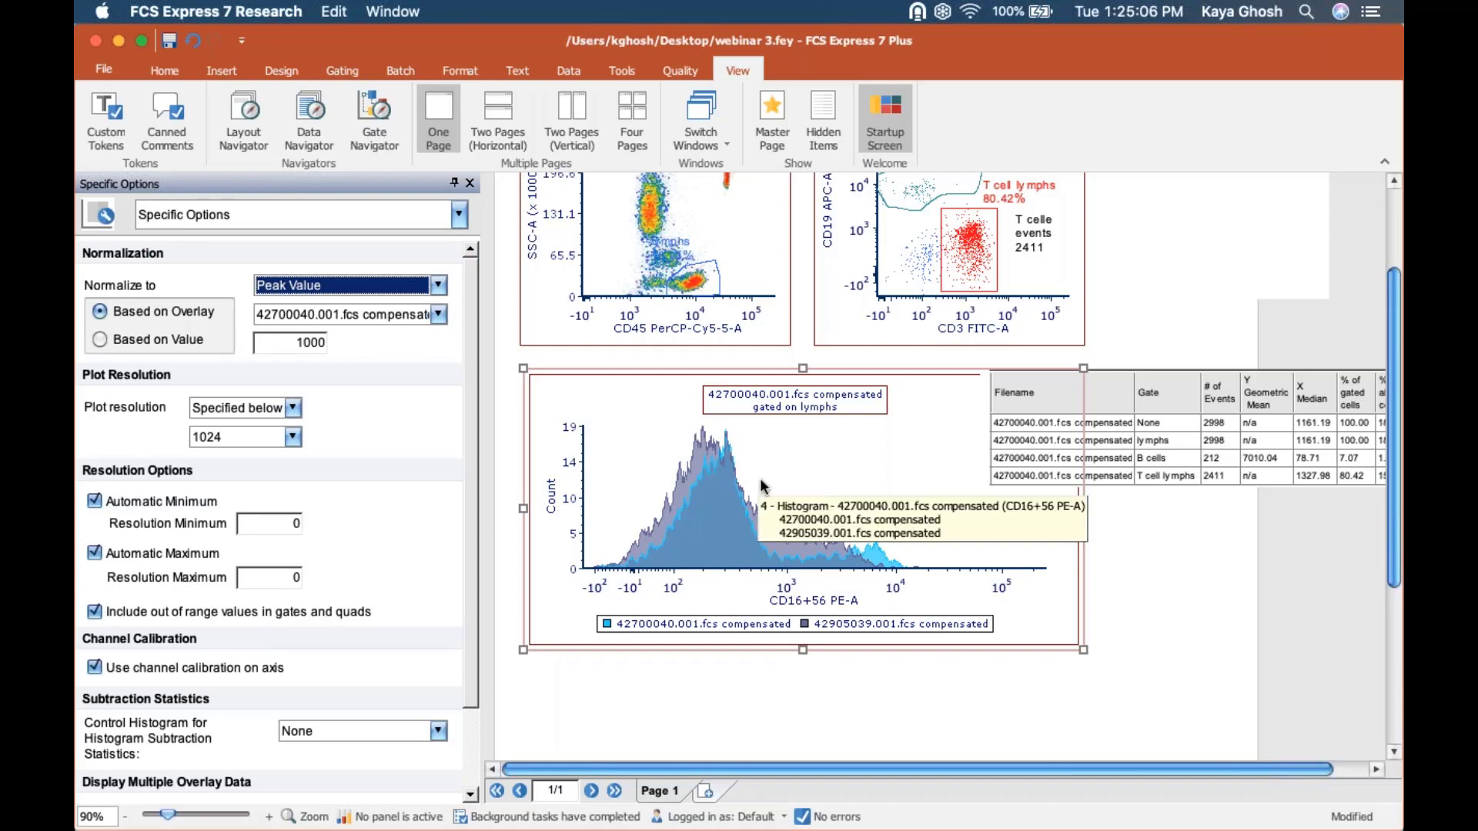
click(428, 289)
click(422, 346)
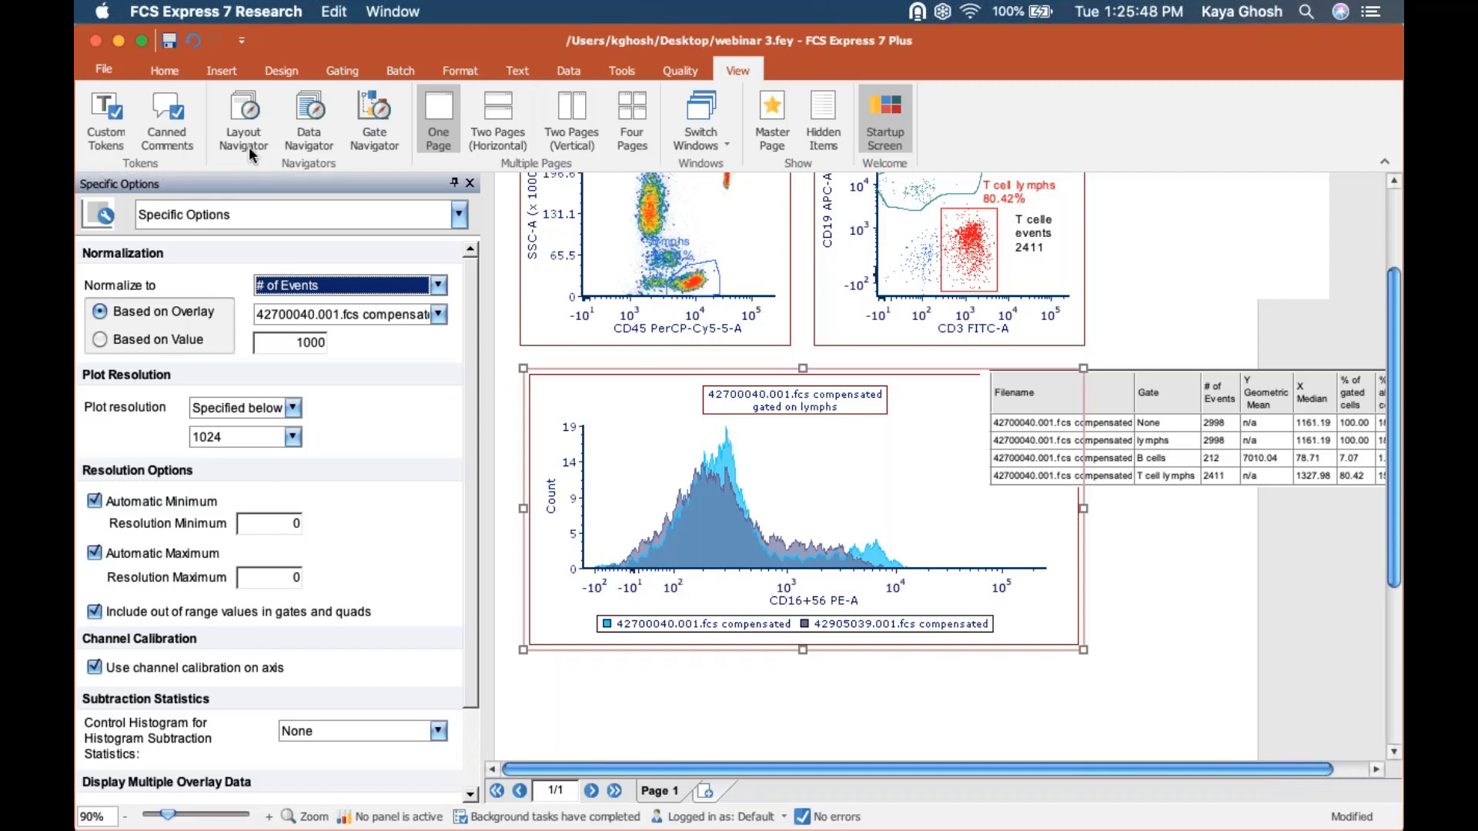
Examine the default histogram overlay settings, including smoothing for the first to fourth overlays, in the user options and leave without saving.
click(108, 71)
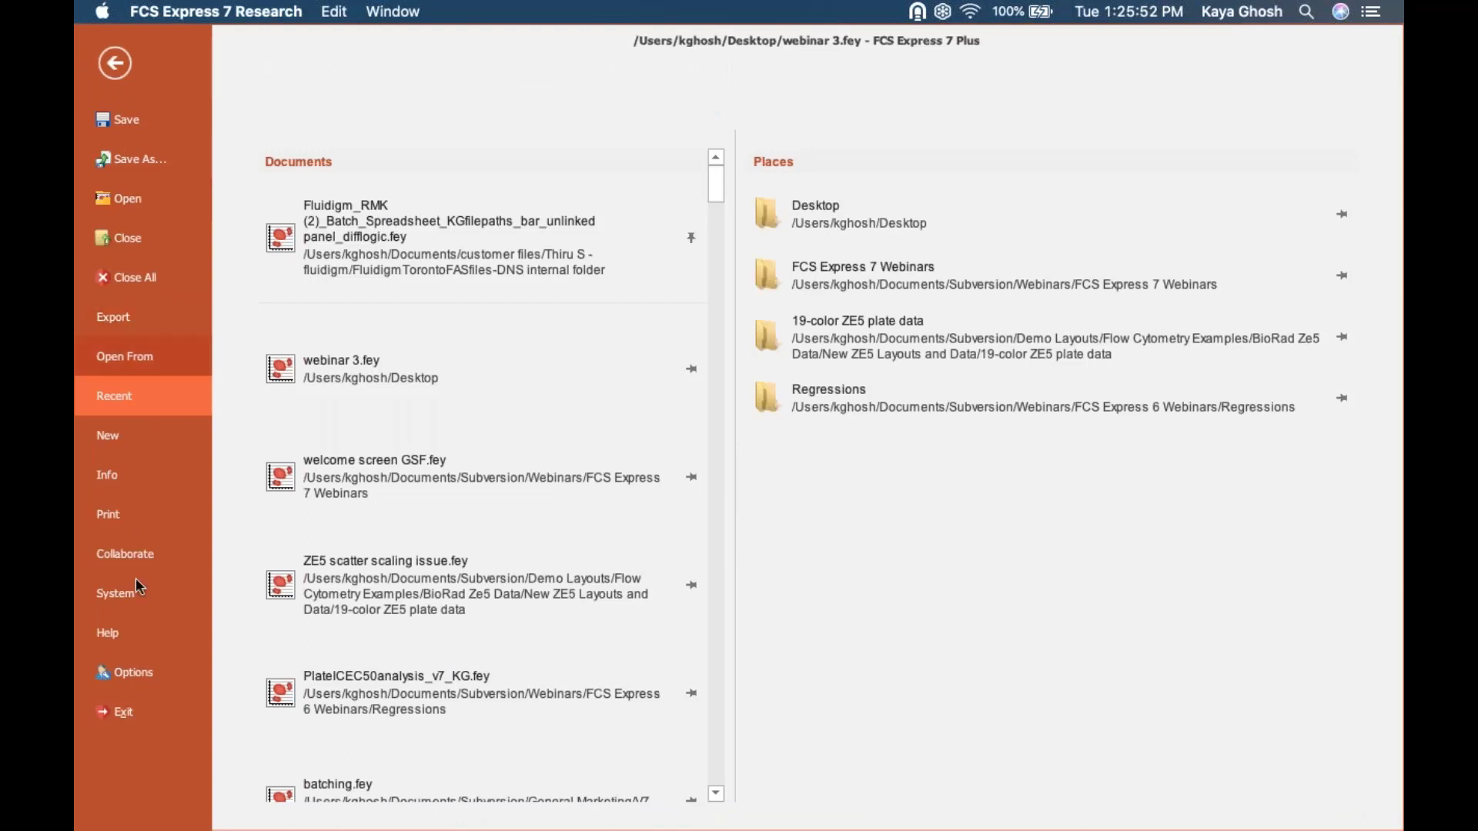
click(141, 673)
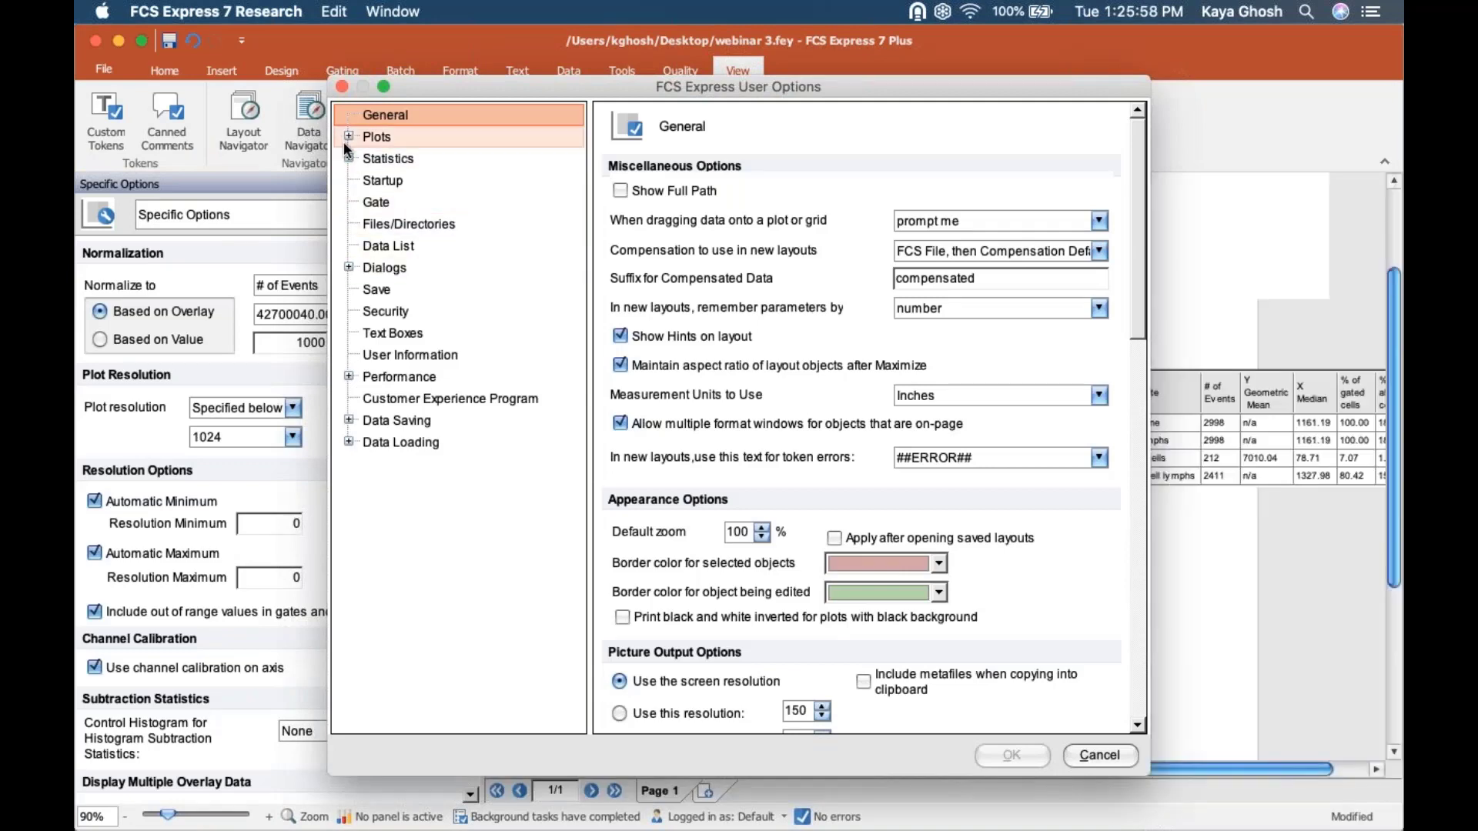
click(348, 137)
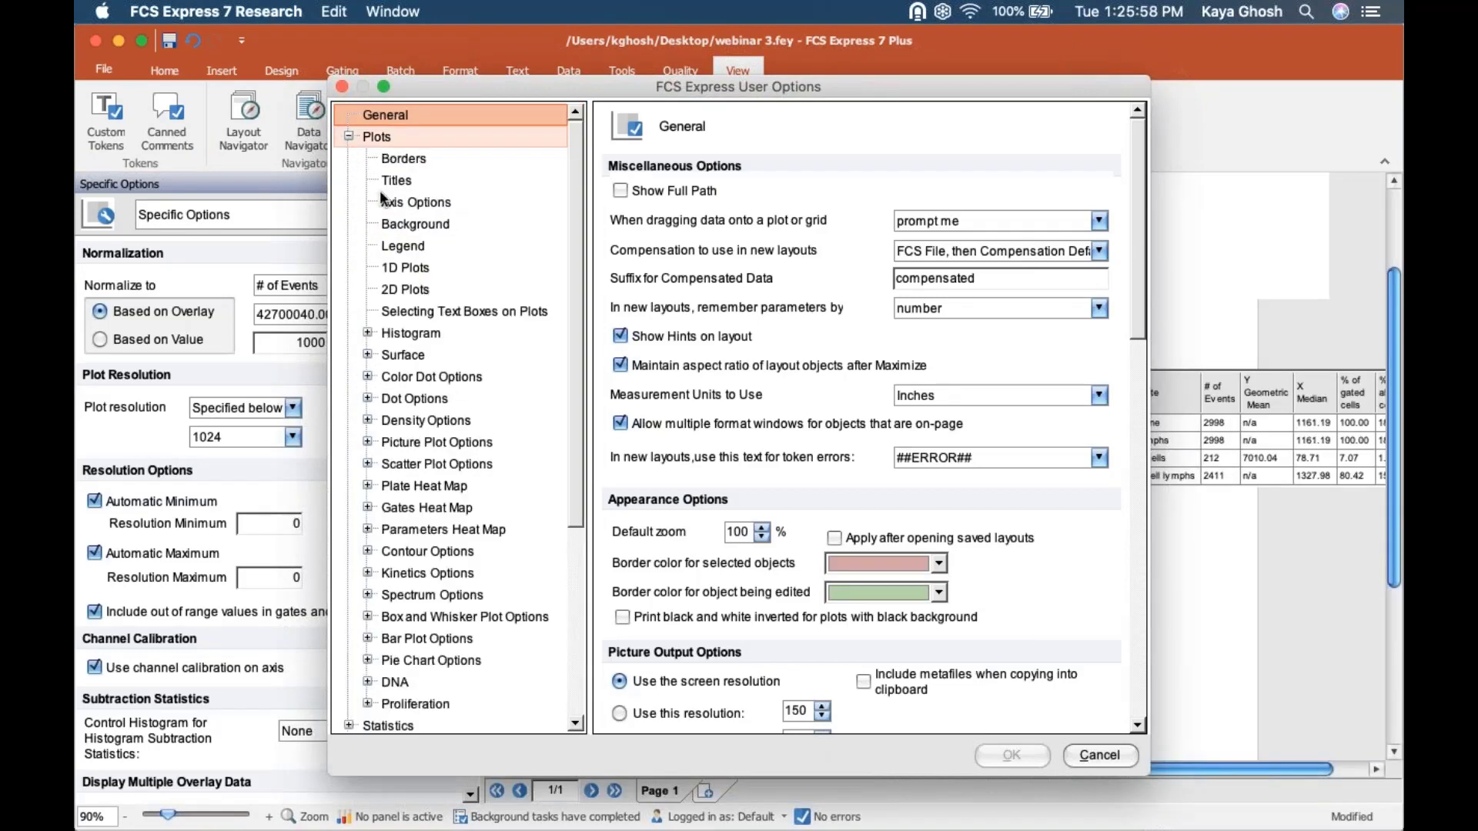
click(403, 268)
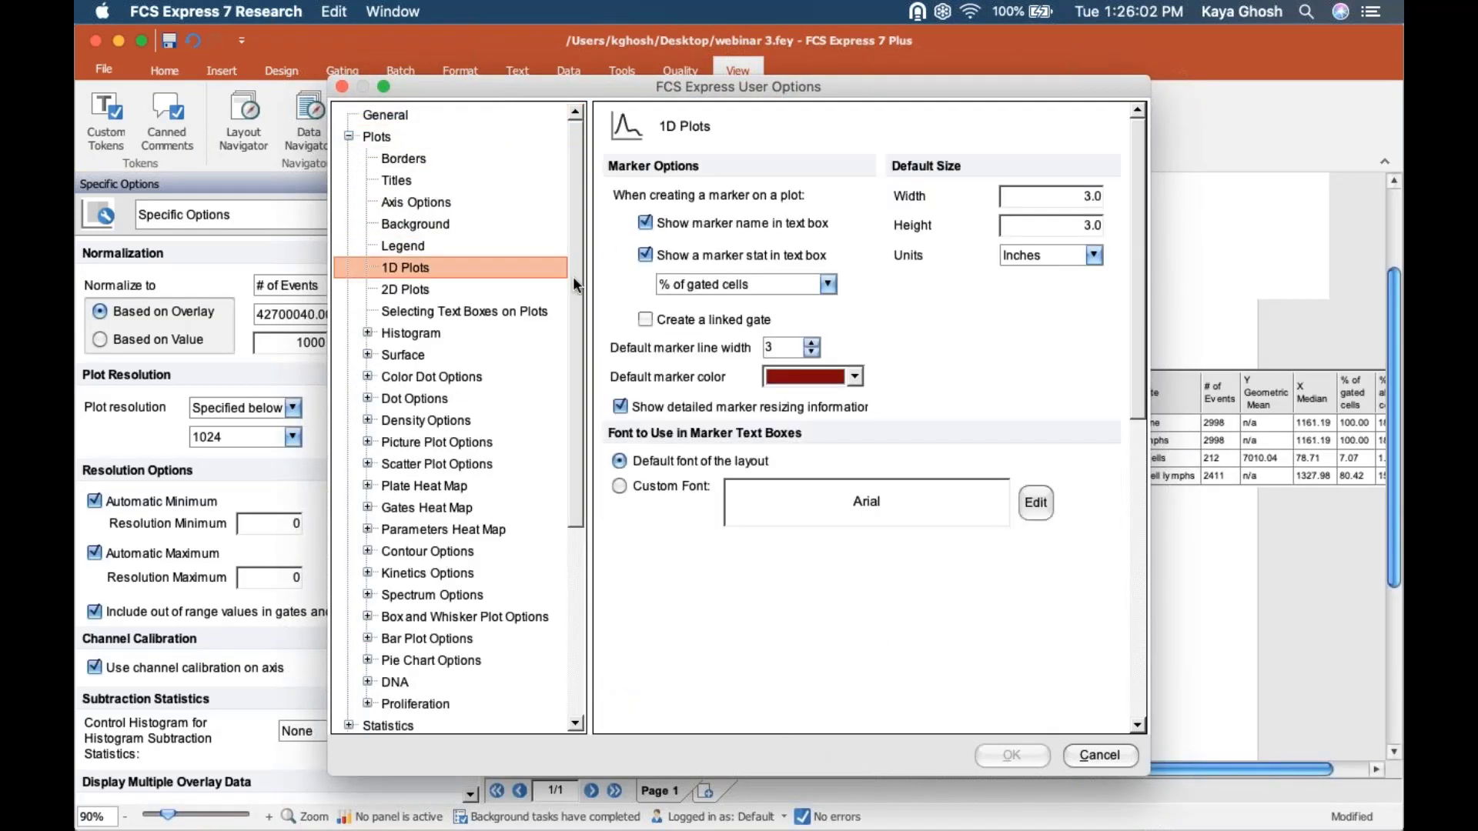
click(367, 332)
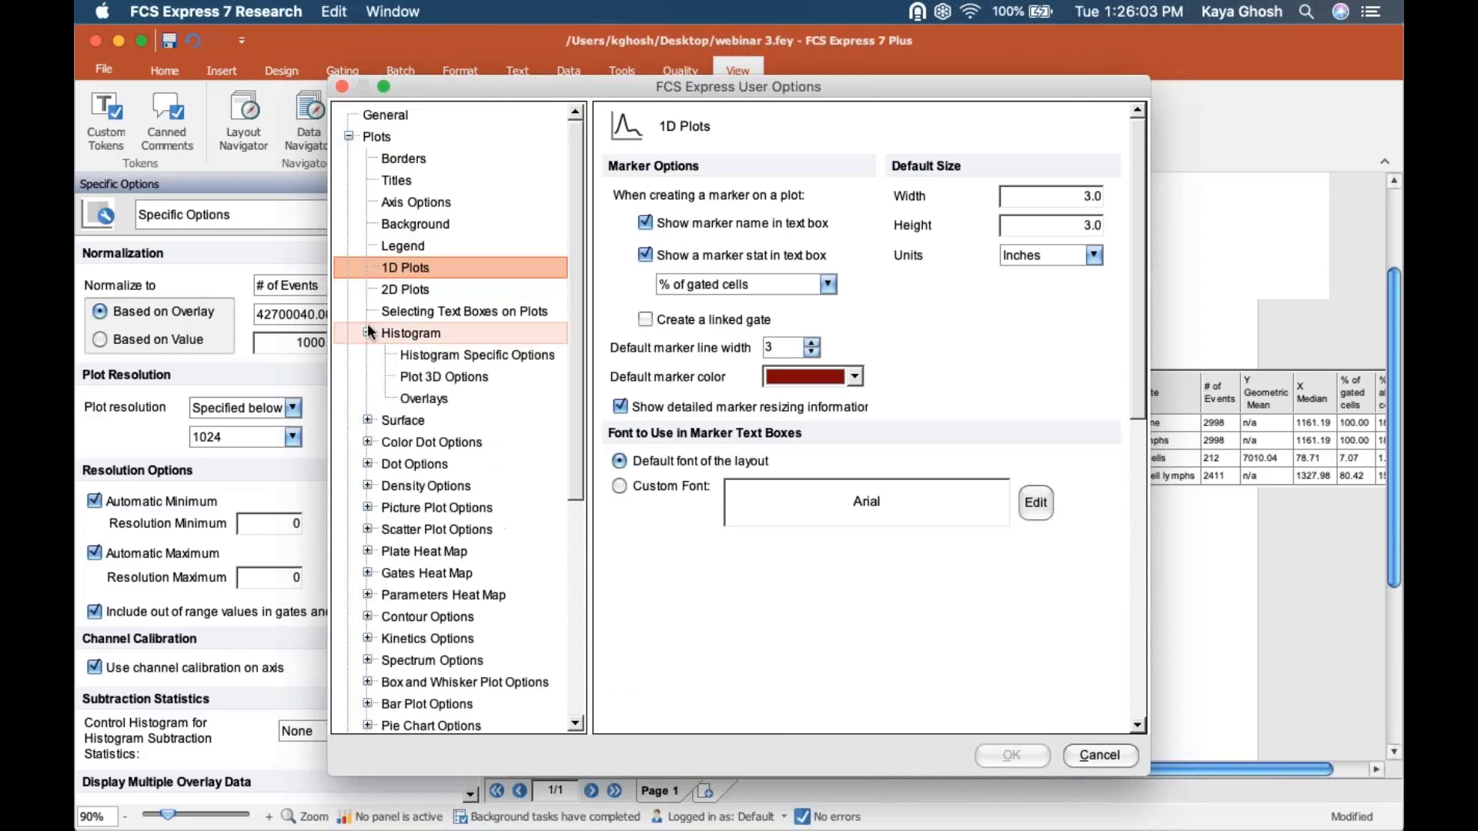
click(427, 353)
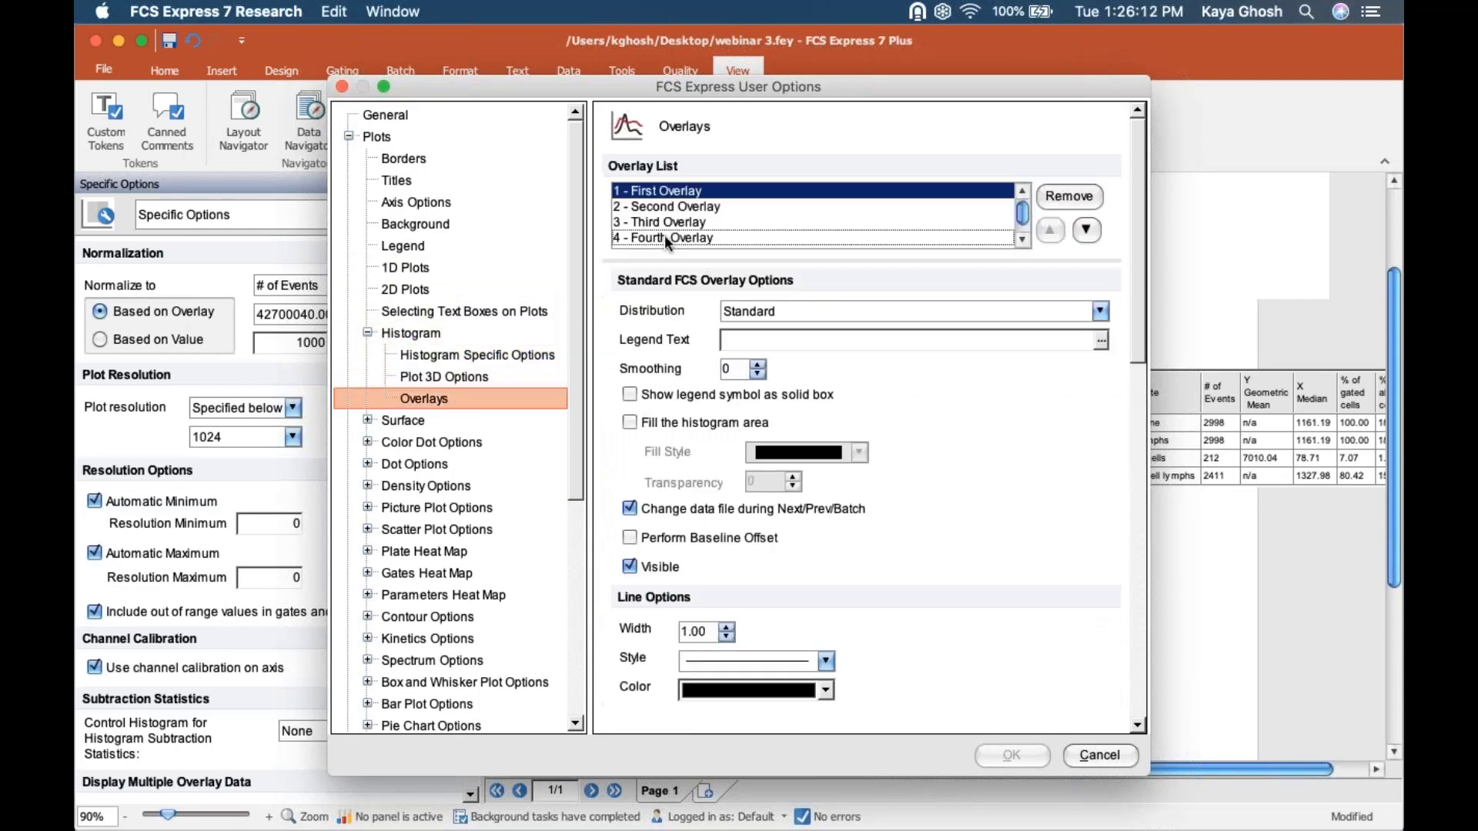
shift+click(664, 234)
drag(730, 370, 685, 368)
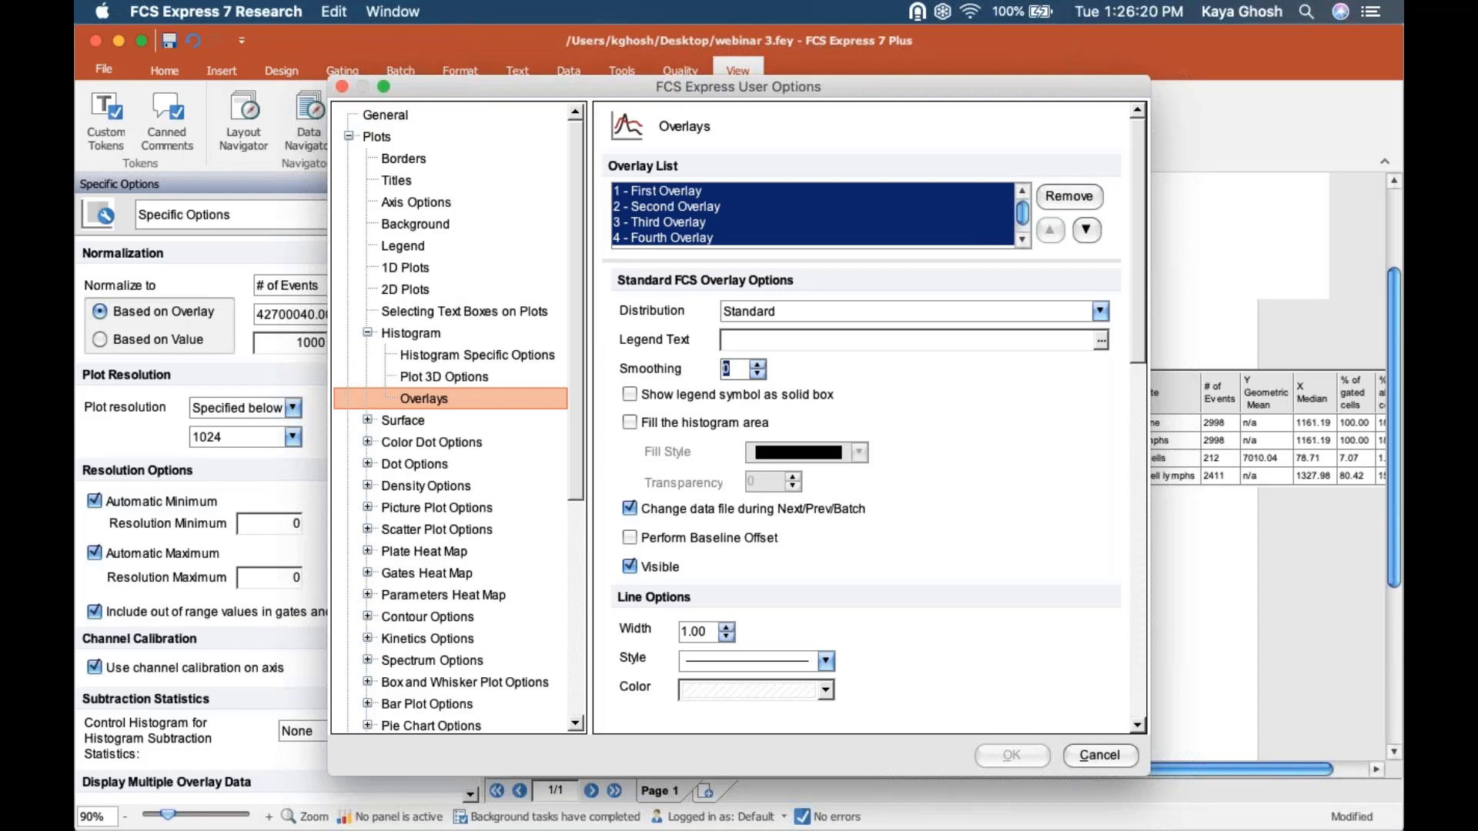
click(1079, 758)
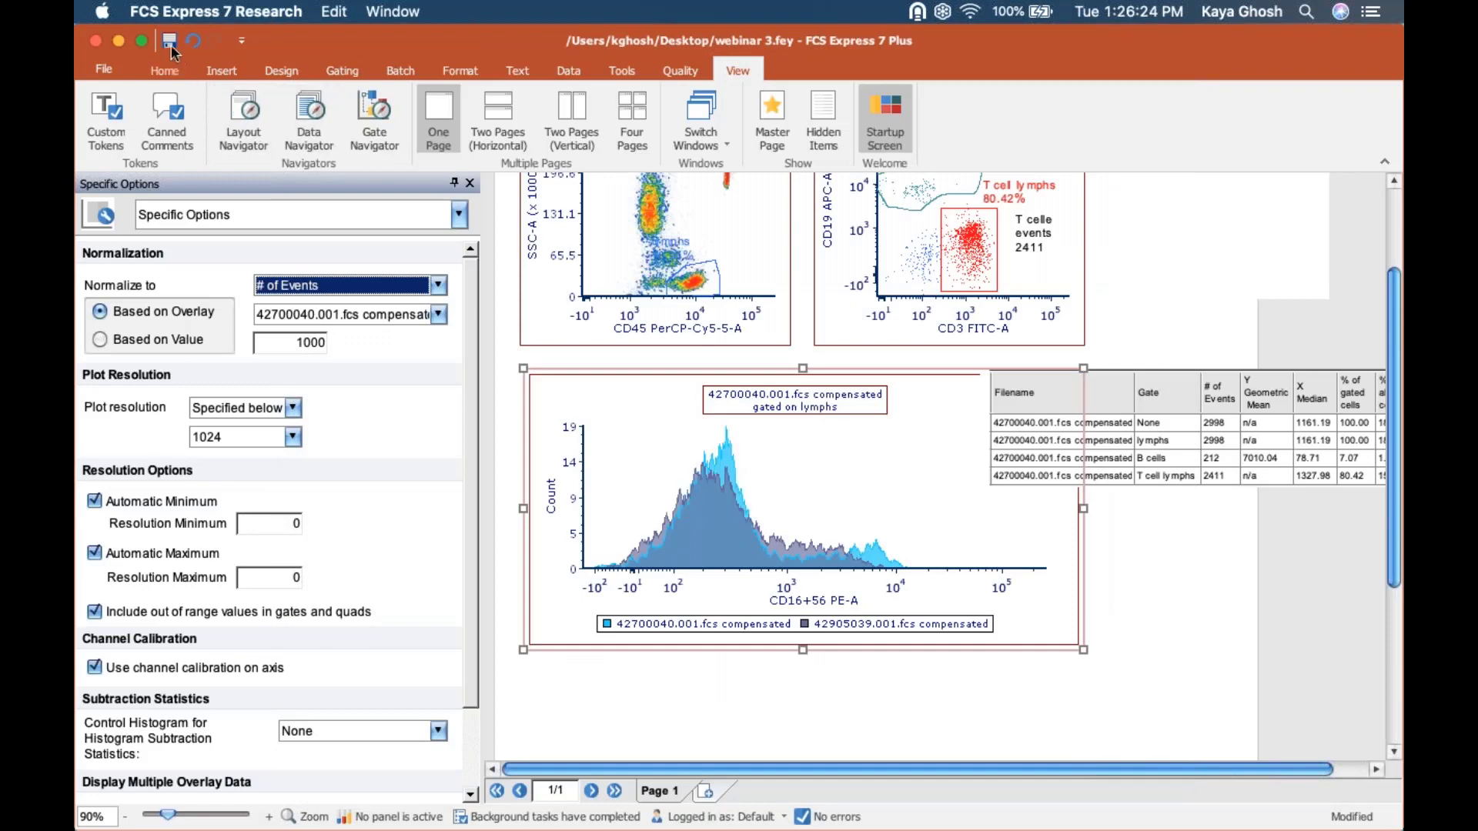
Save the layout and open the Overlays settings of the histogram.
click(170, 40)
click(368, 214)
click(324, 254)
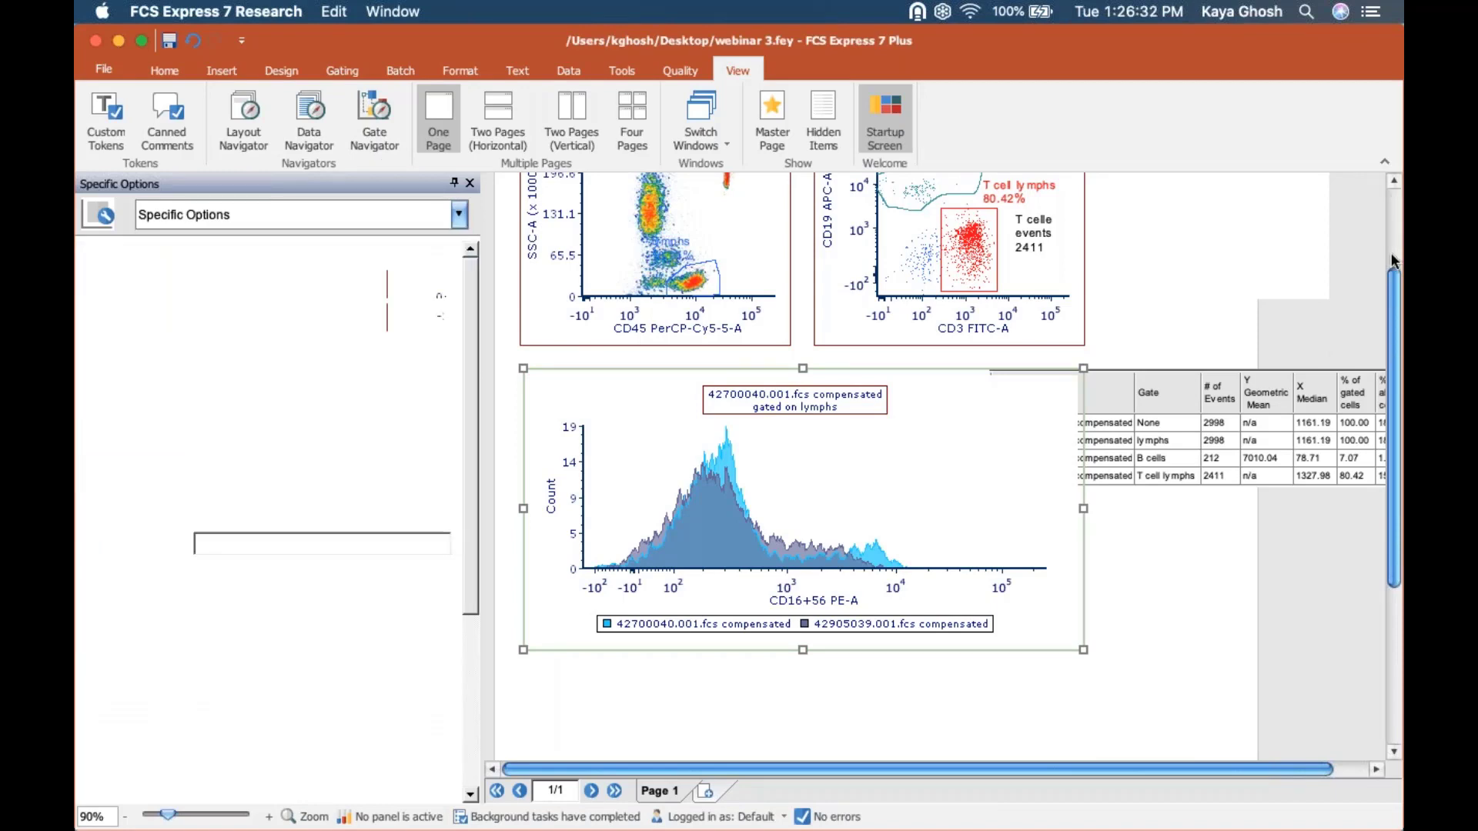
Turn off changing the data file during Next/Prev/Batch for the histogram's second overlay, 42905039.001.fcs compensated.
drag(1394, 278, 1394, 197)
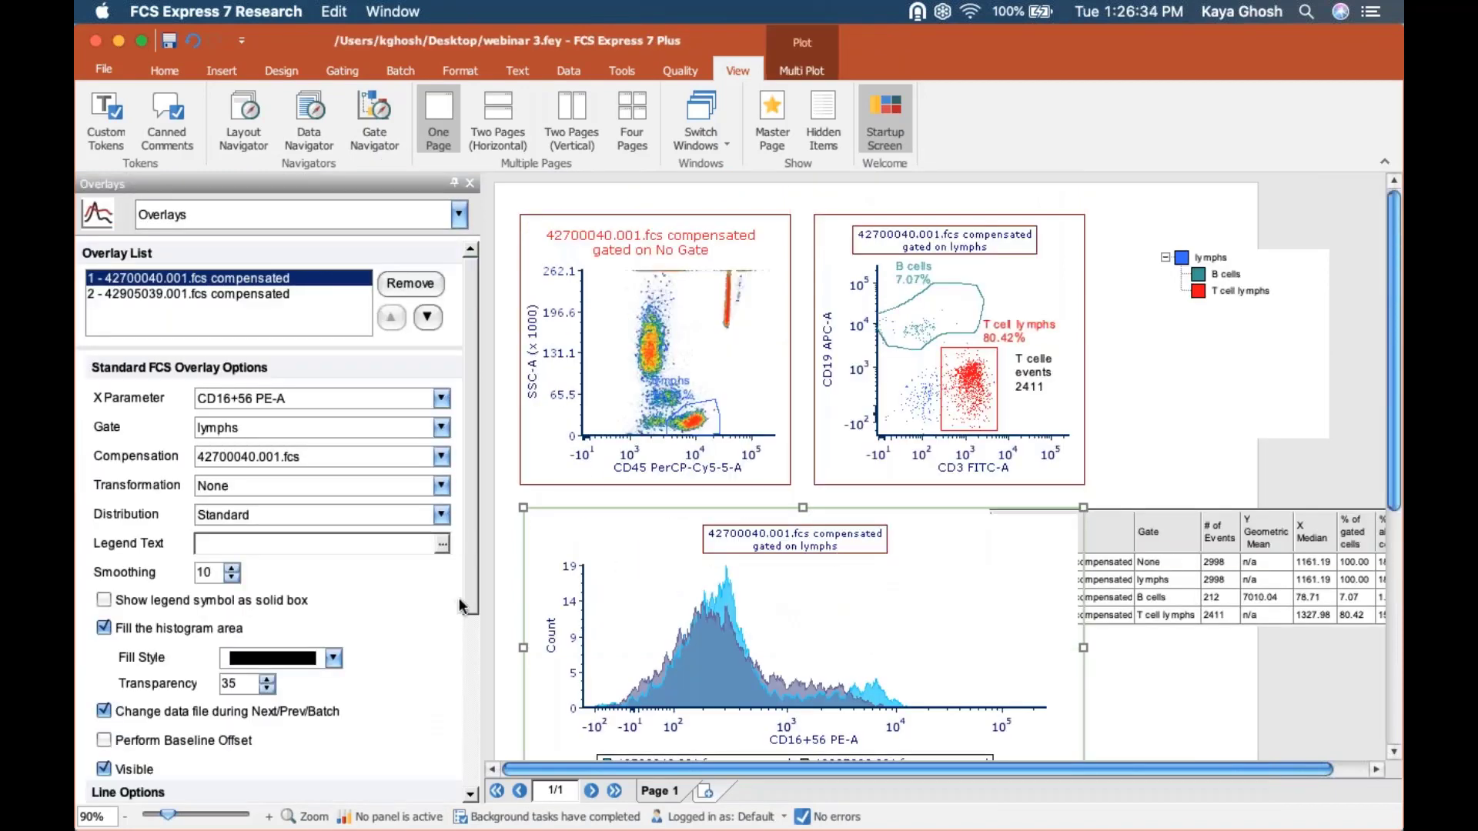
click(471, 679)
scroll(472, 677, down, 3)
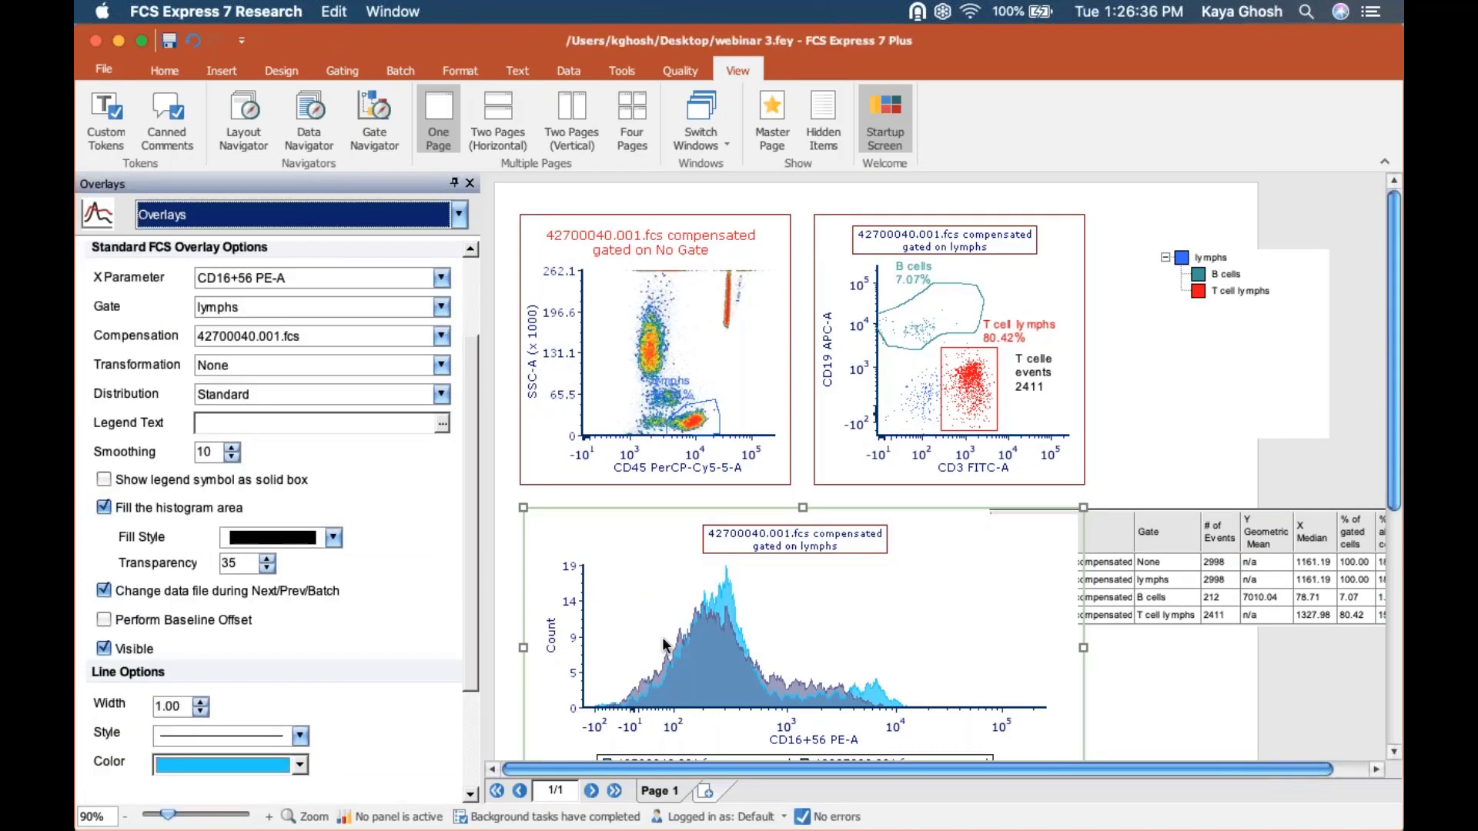
click(763, 551)
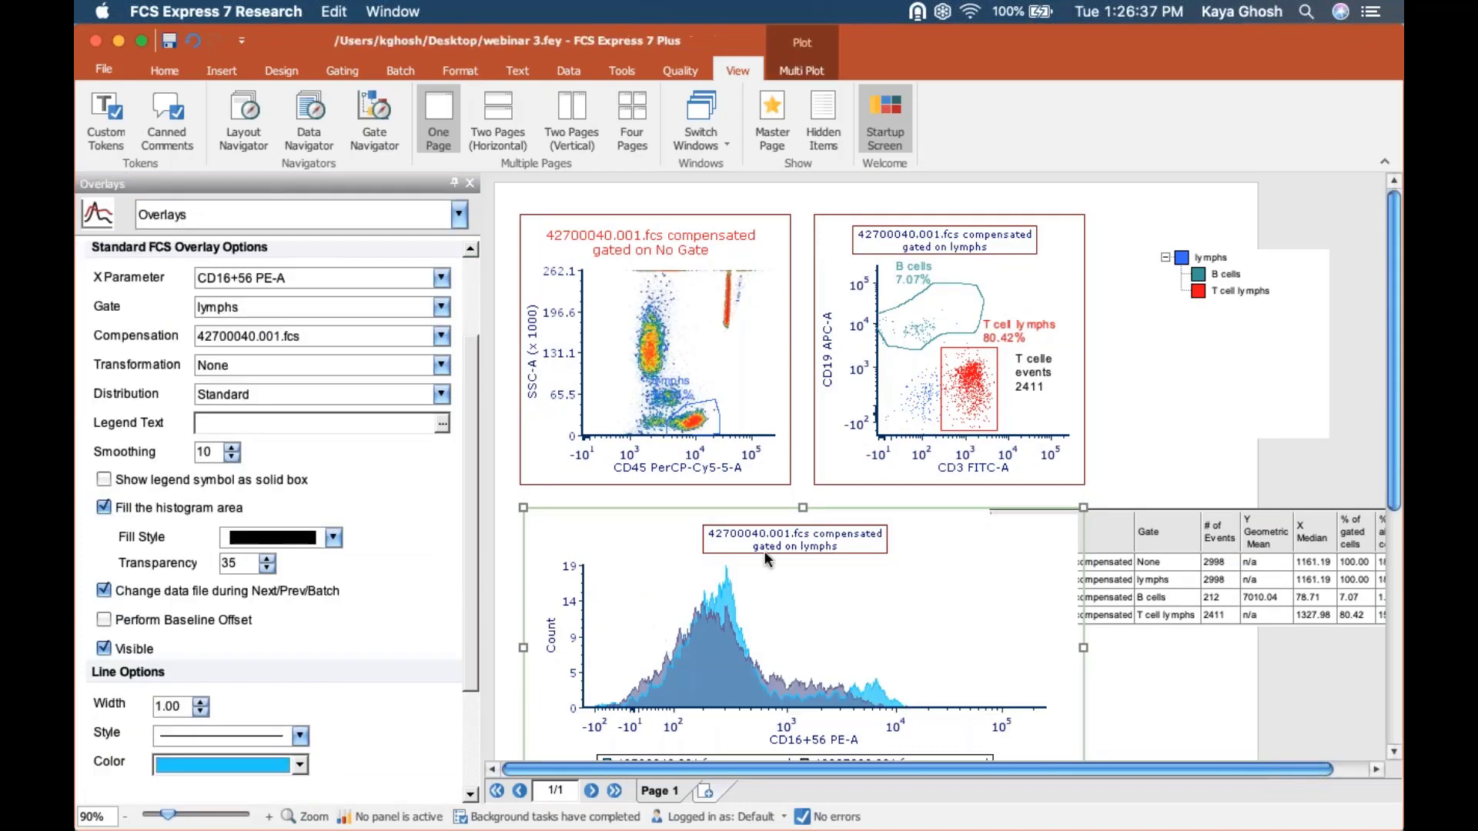
click(125, 817)
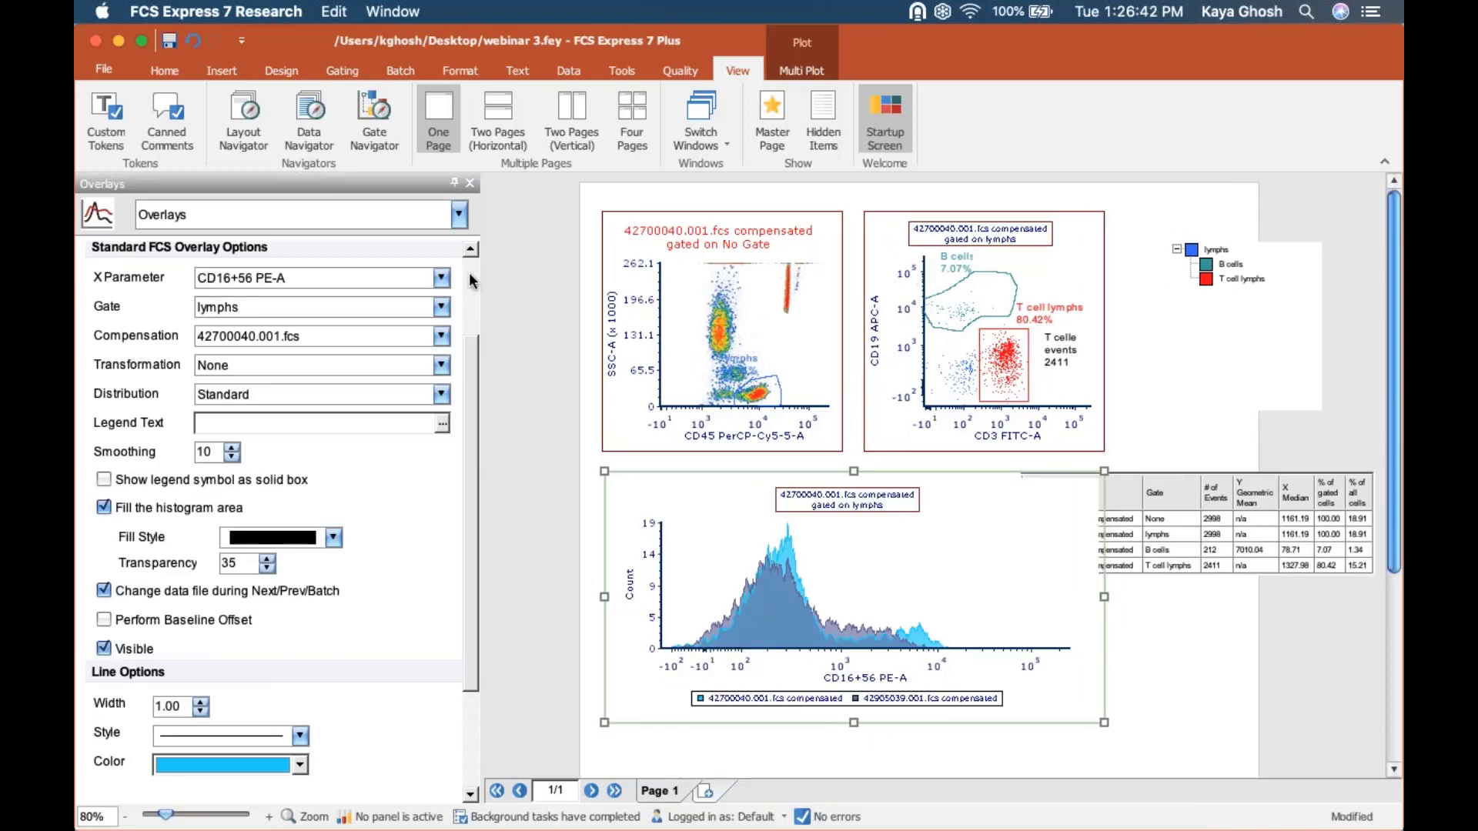
scroll(269, 385, up, 3)
click(256, 293)
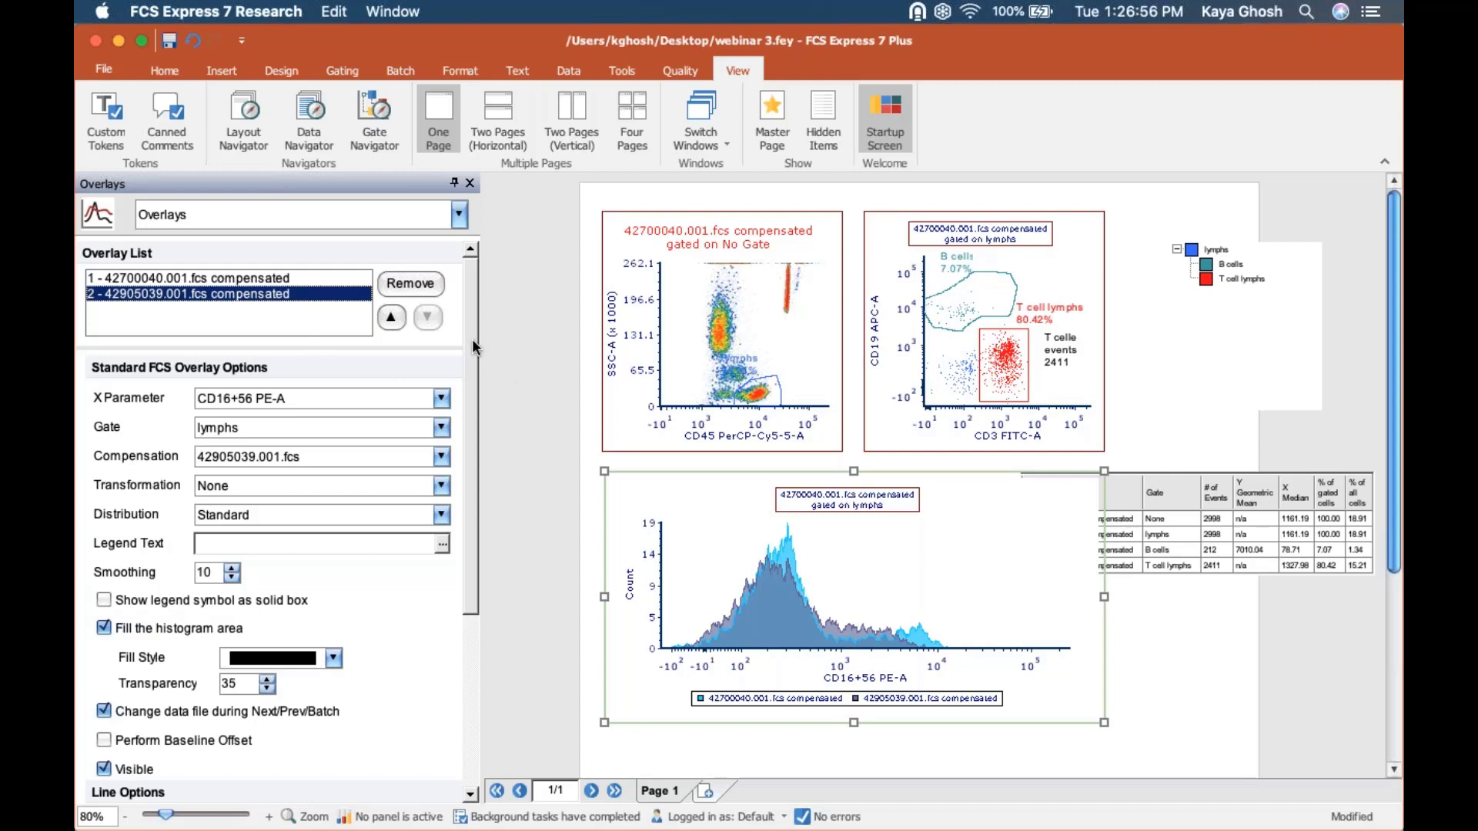
mouse_move(472, 343)
mouse_down()
mouse_move(468, 494)
mouse_move(476, 342)
mouse_up()
drag(471, 276, 465, 547)
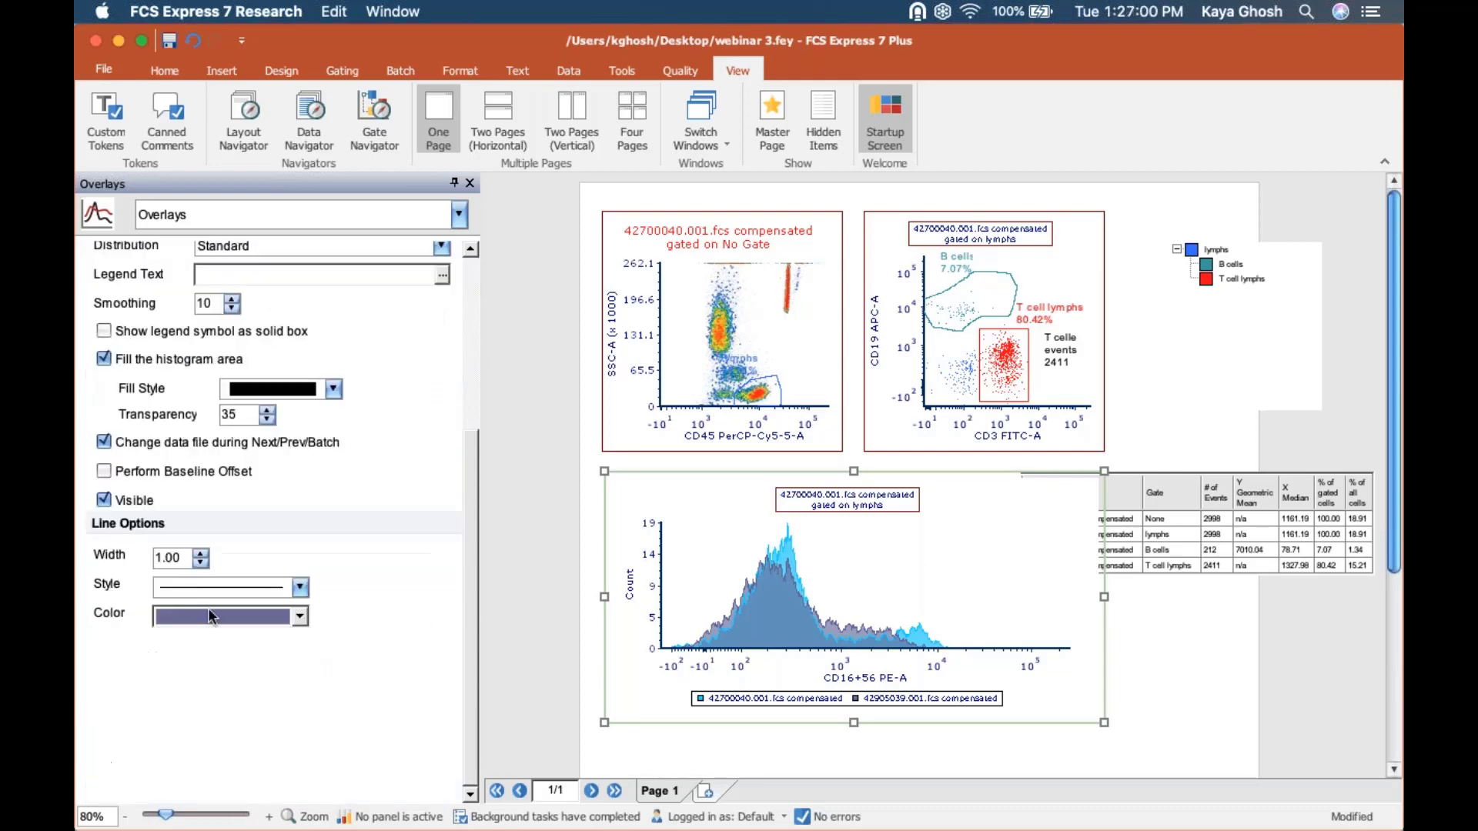
click(107, 439)
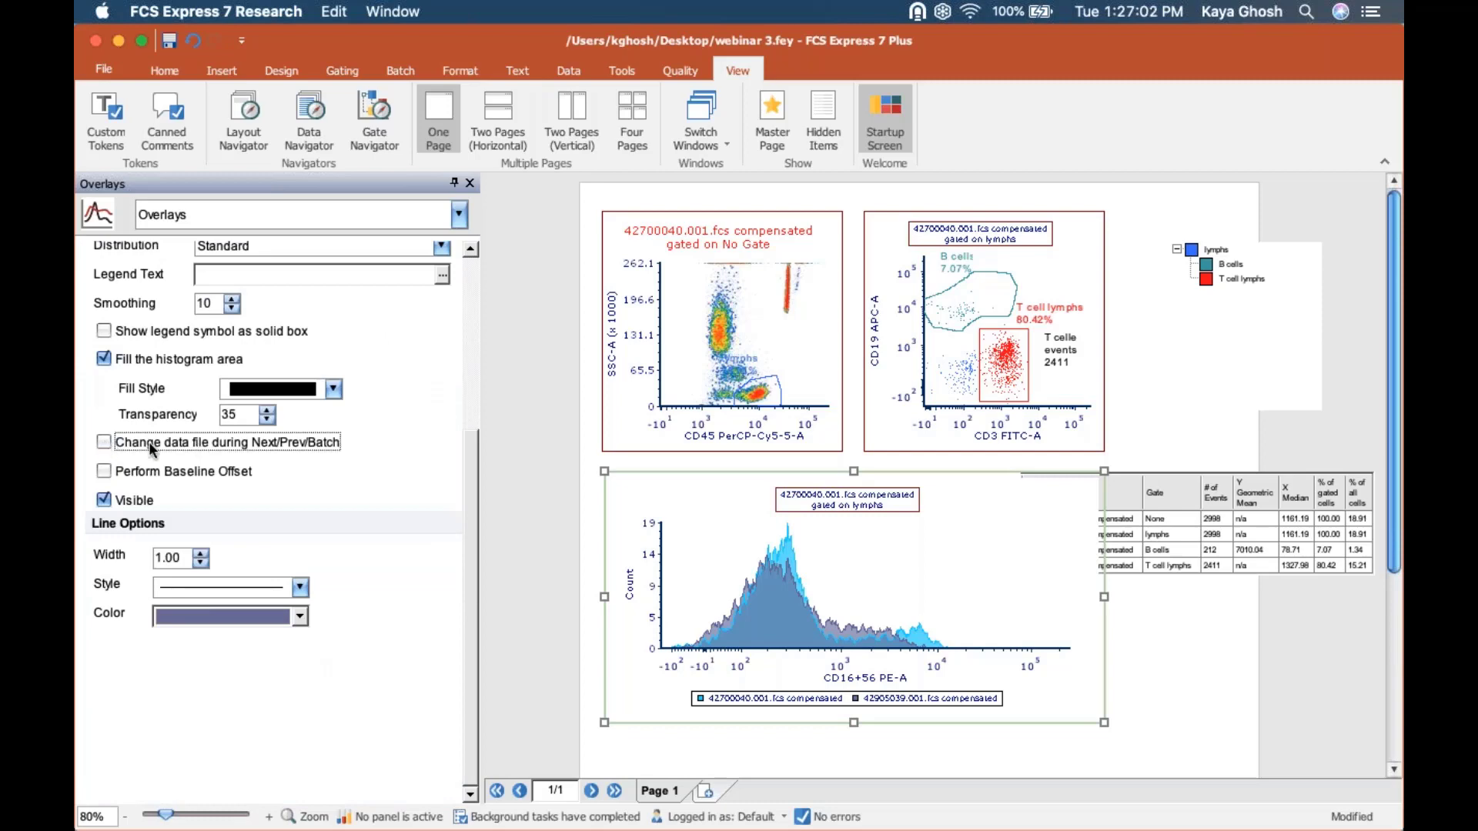